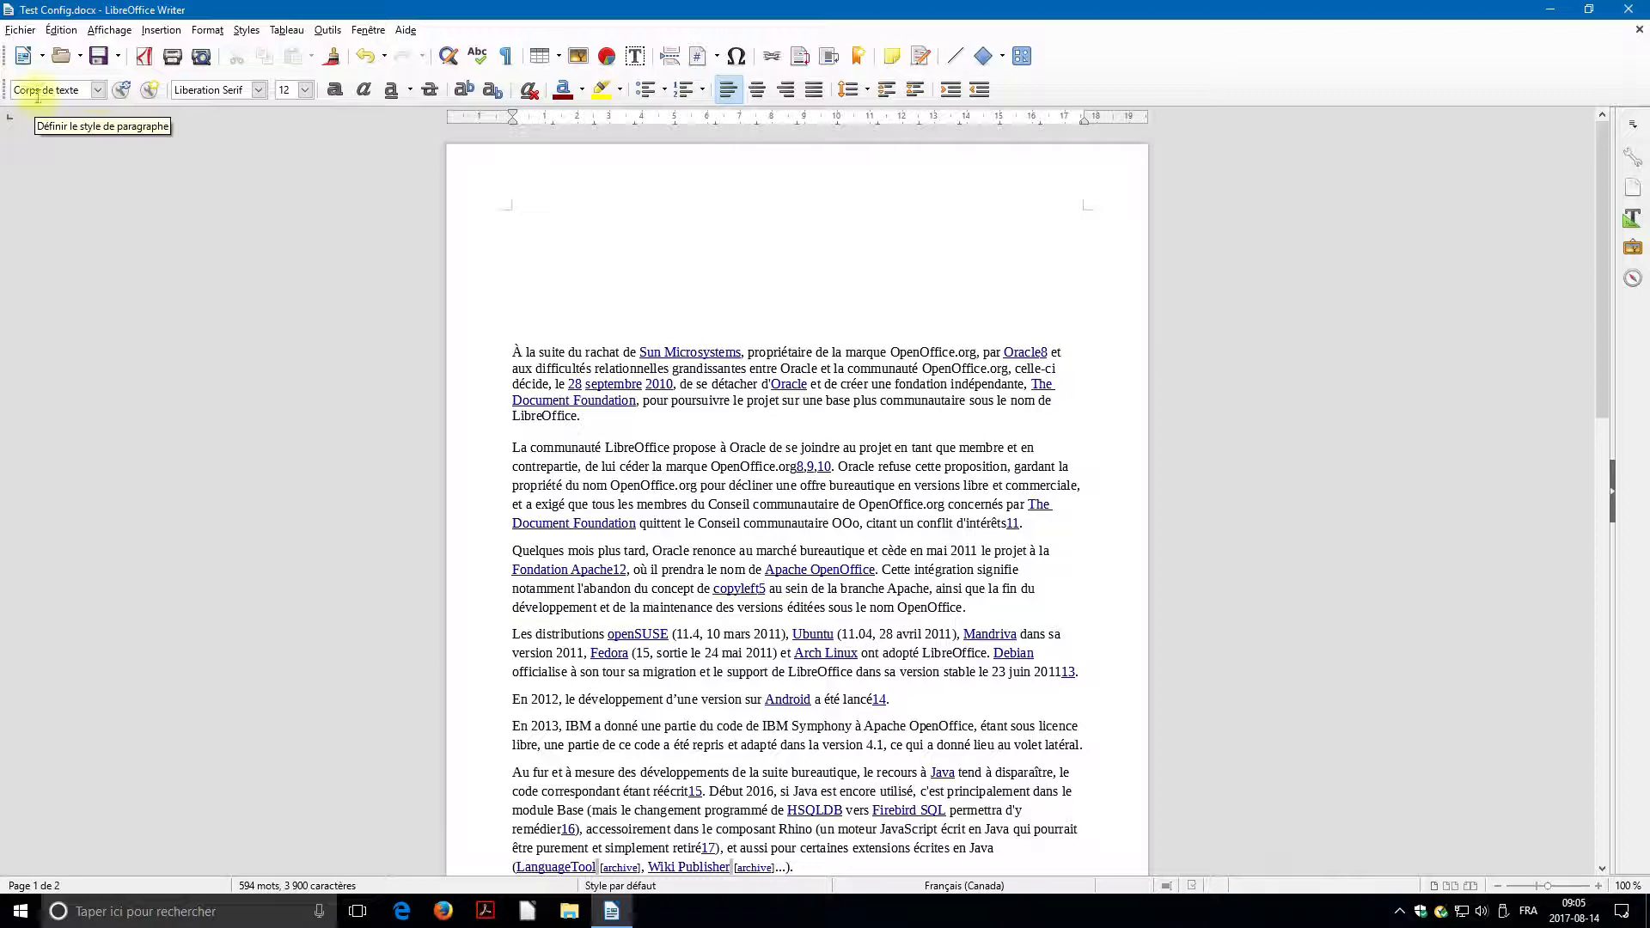
Look through the available paragraph styles, including the full style list, and hide that list again.
left_click(98, 90)
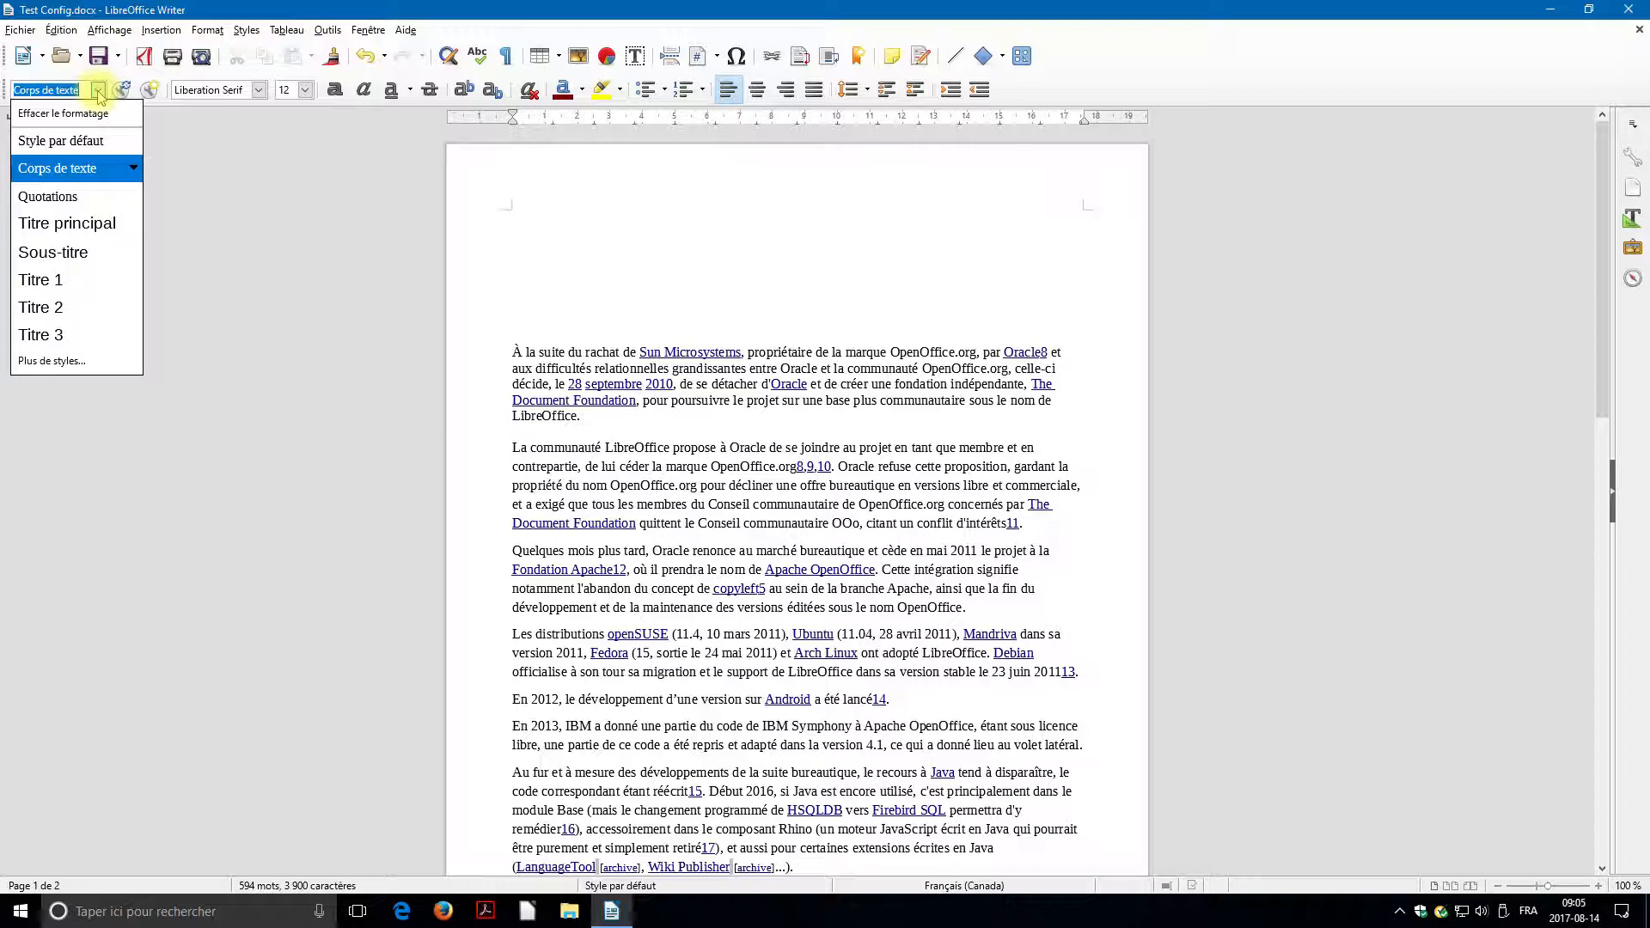
left_click(89, 371)
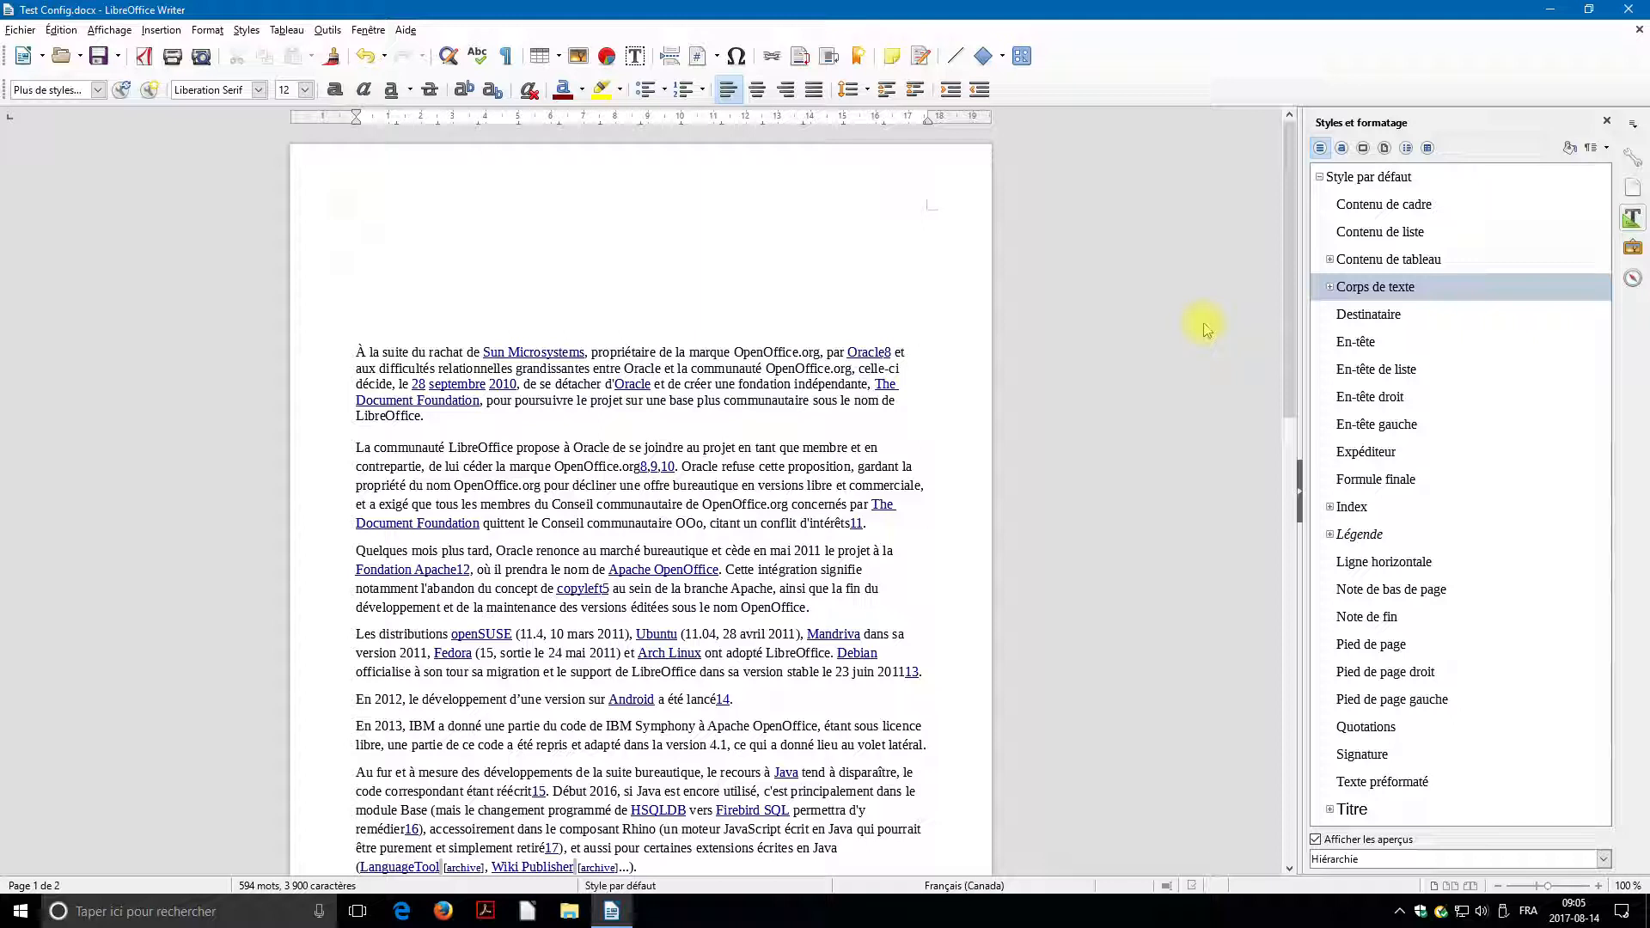
left_click(1301, 491)
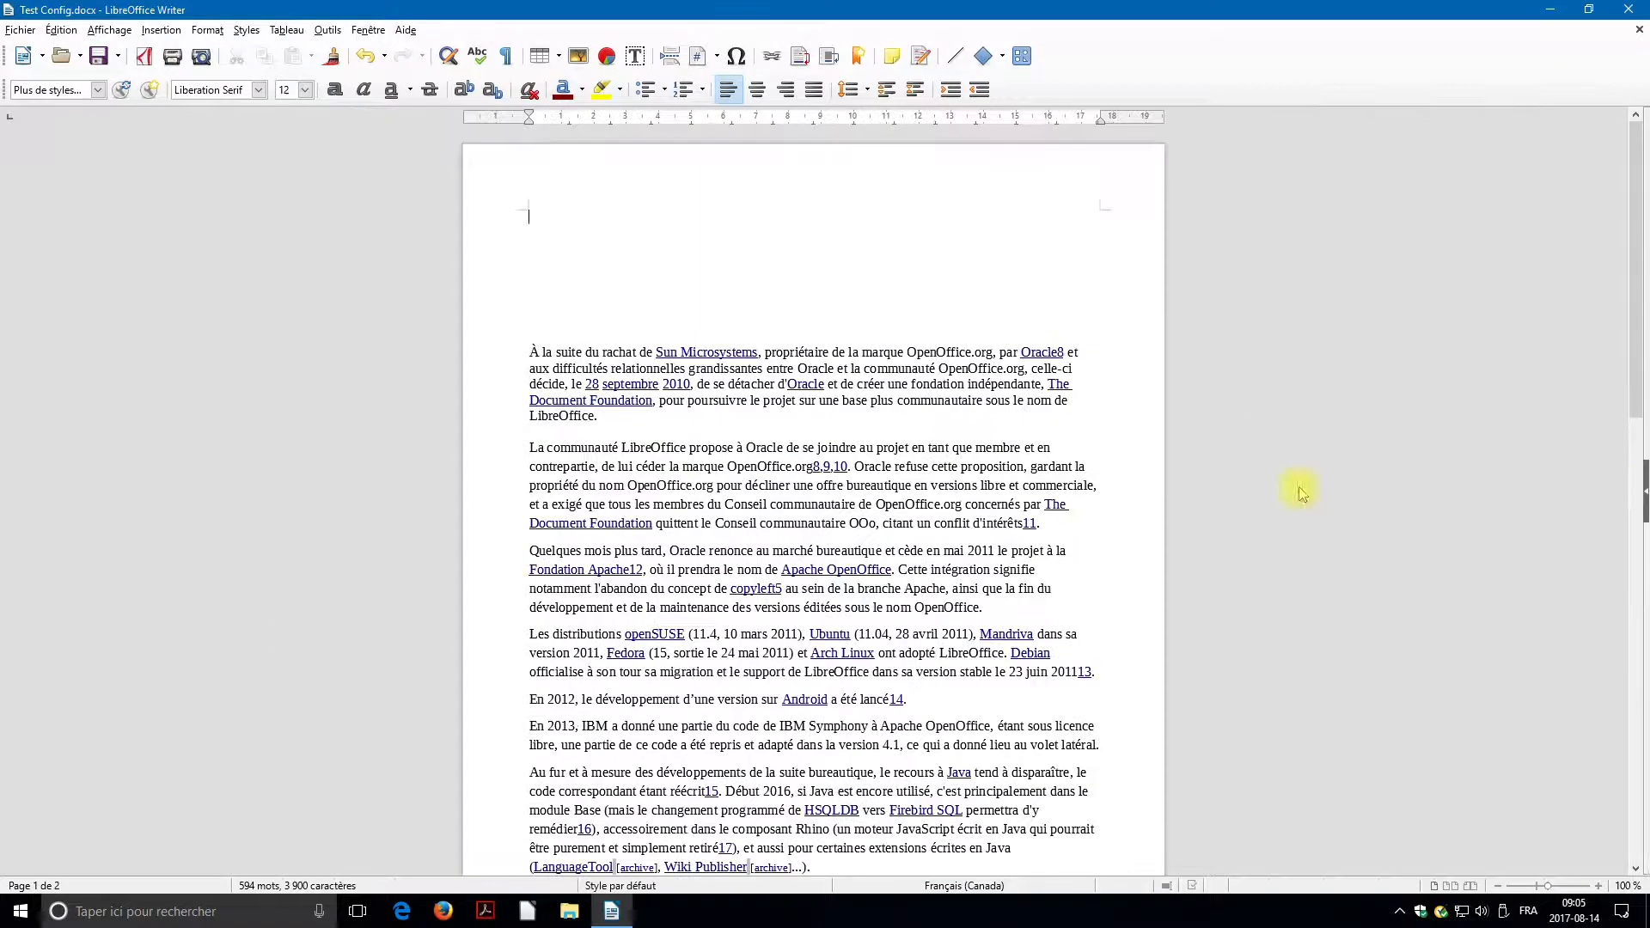
Set the font of the empty first line to Times New Roman and look through the available font sizes.
left_click(259, 90)
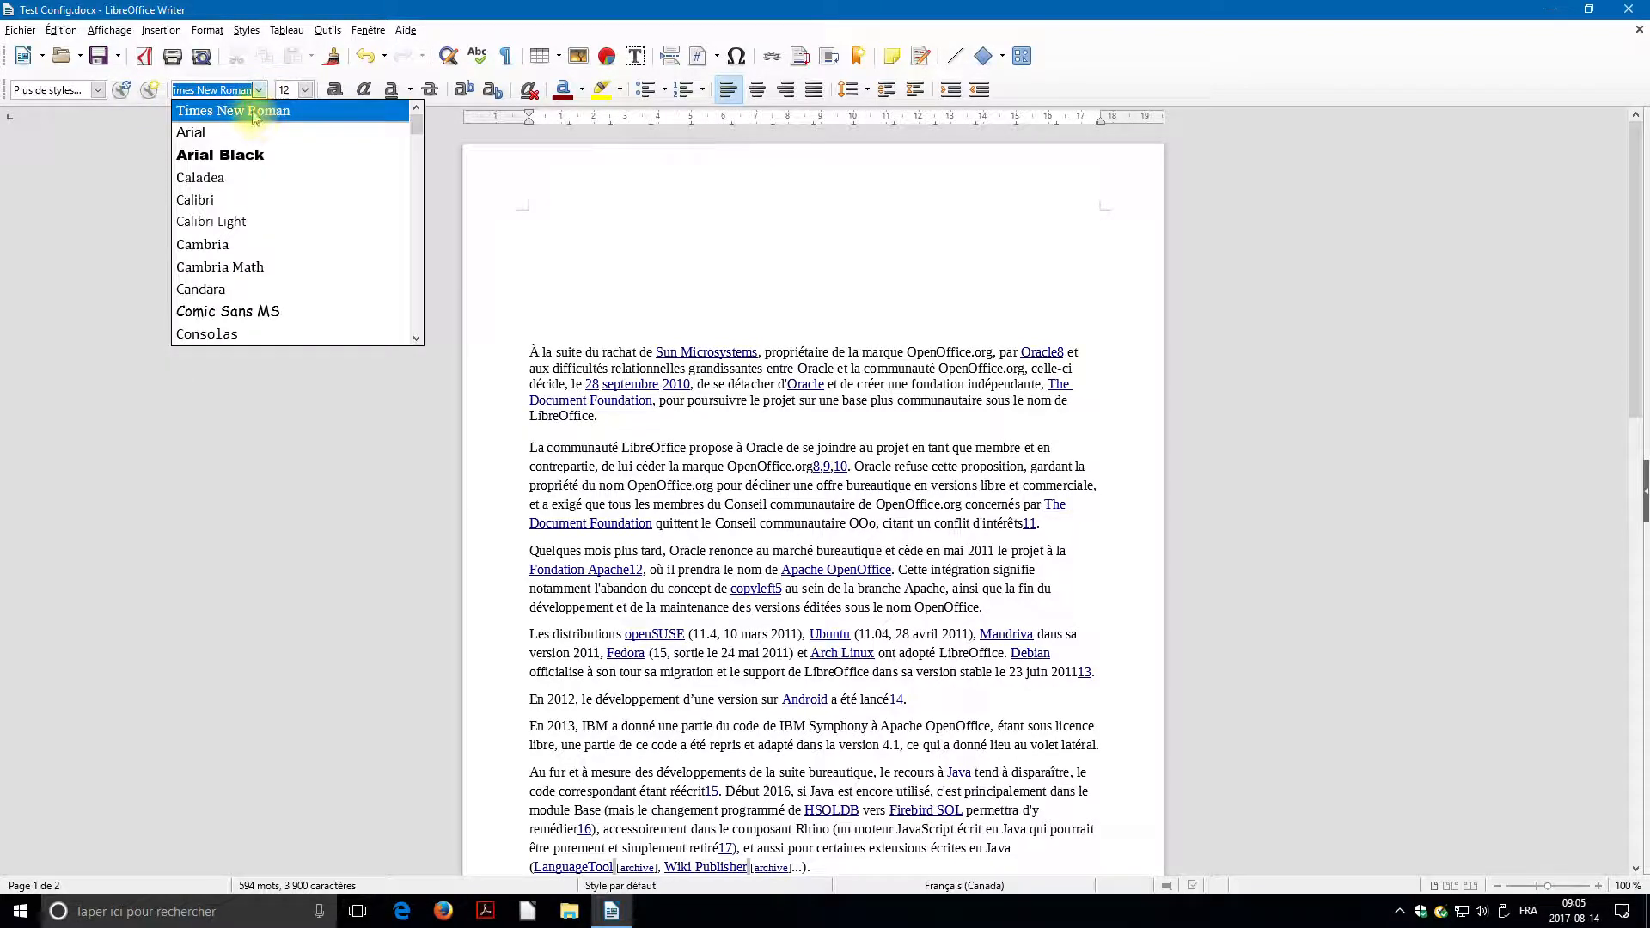
left_click(256, 112)
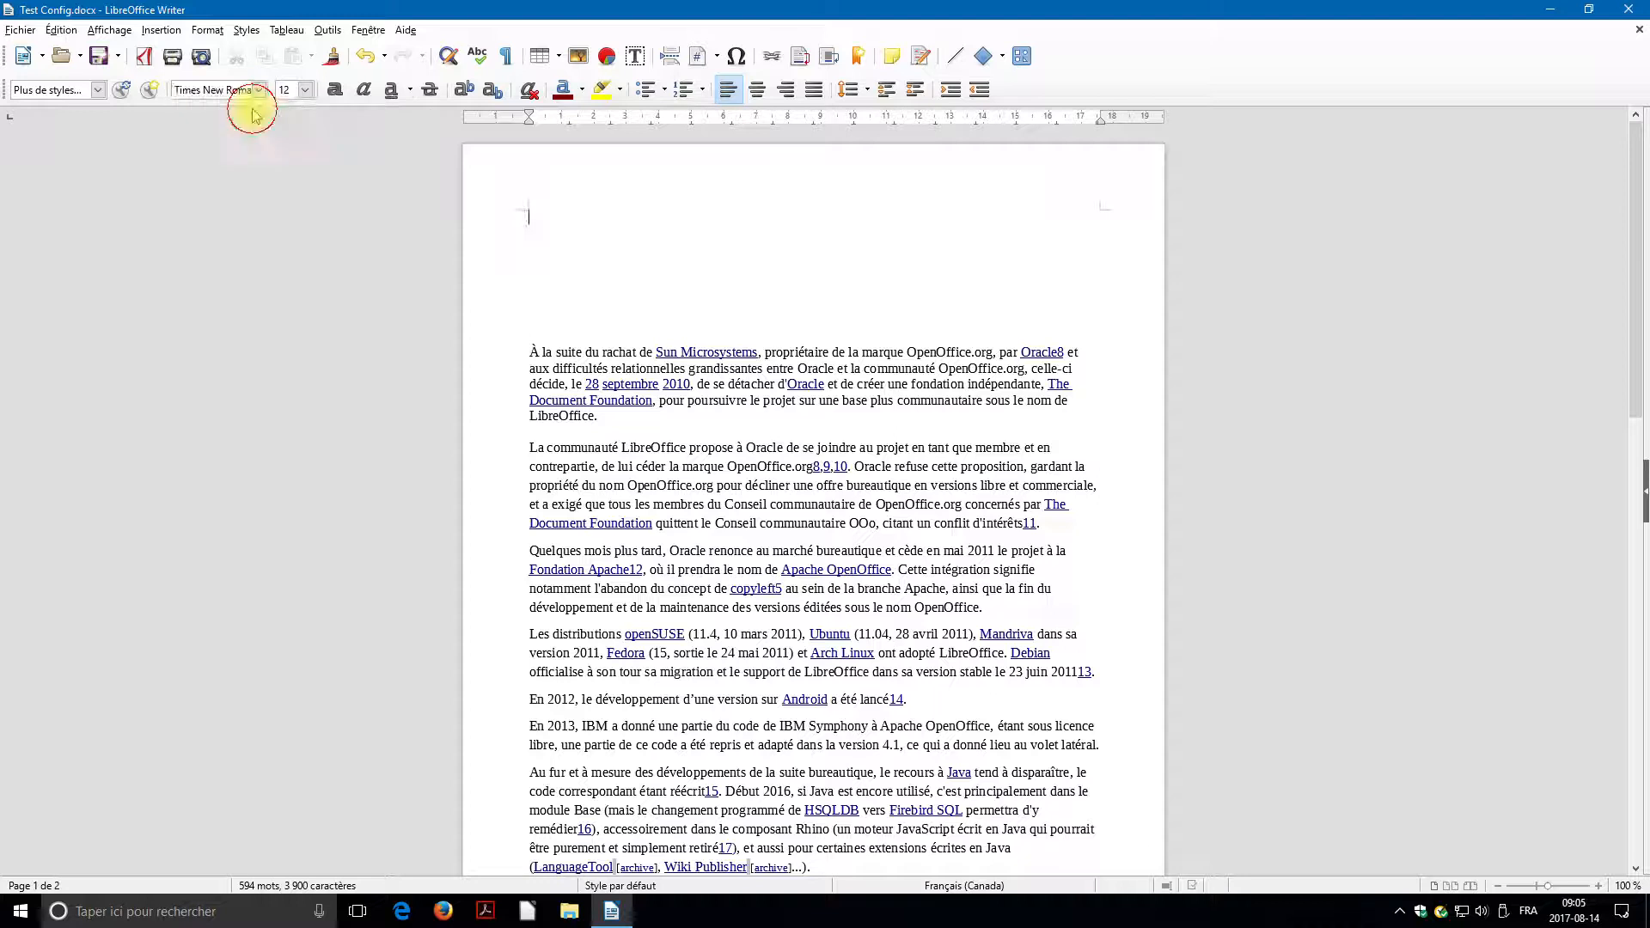
left_click(306, 90)
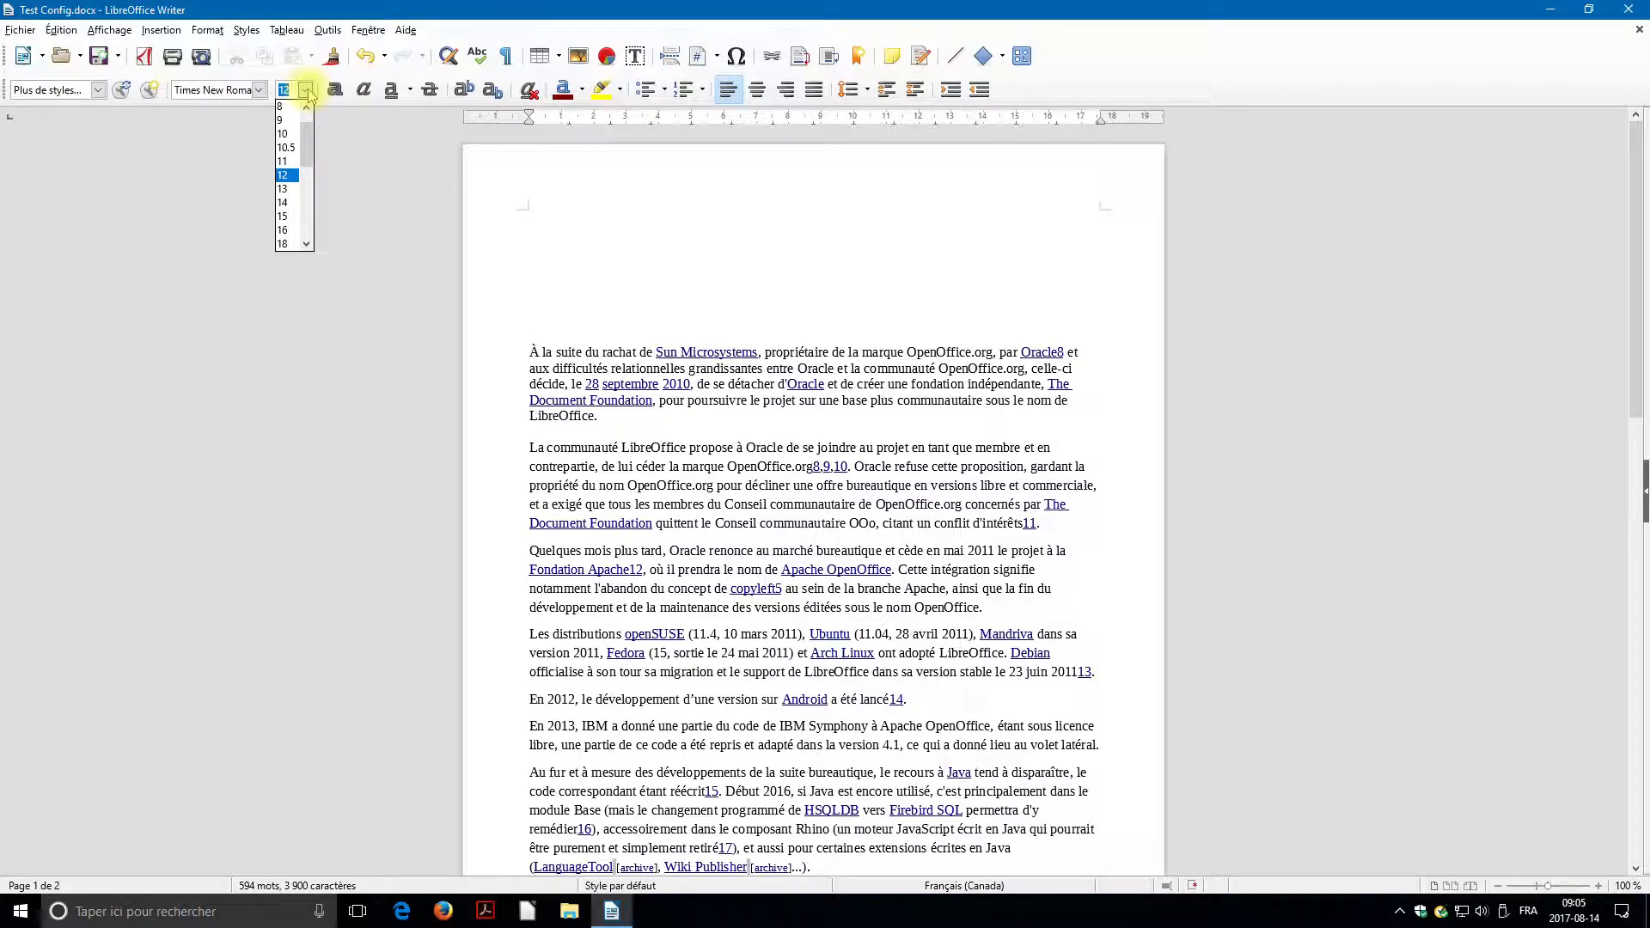
left_click(305, 90)
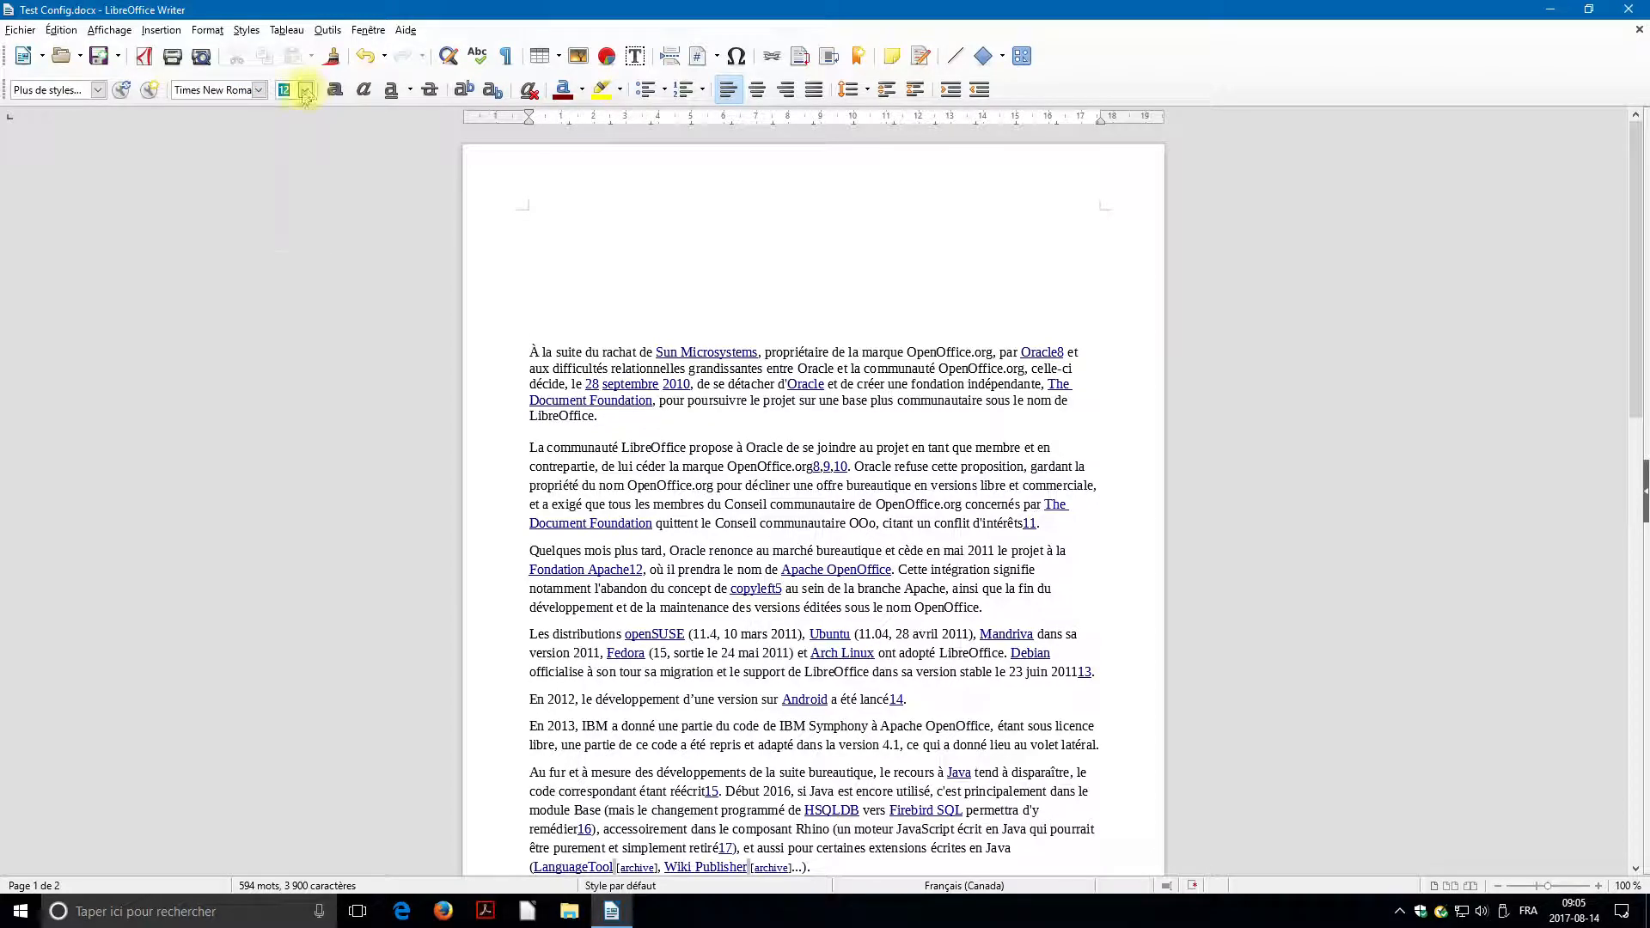
Create a new paragraph style named MonStyle from the current formatting.
left_click(149, 90)
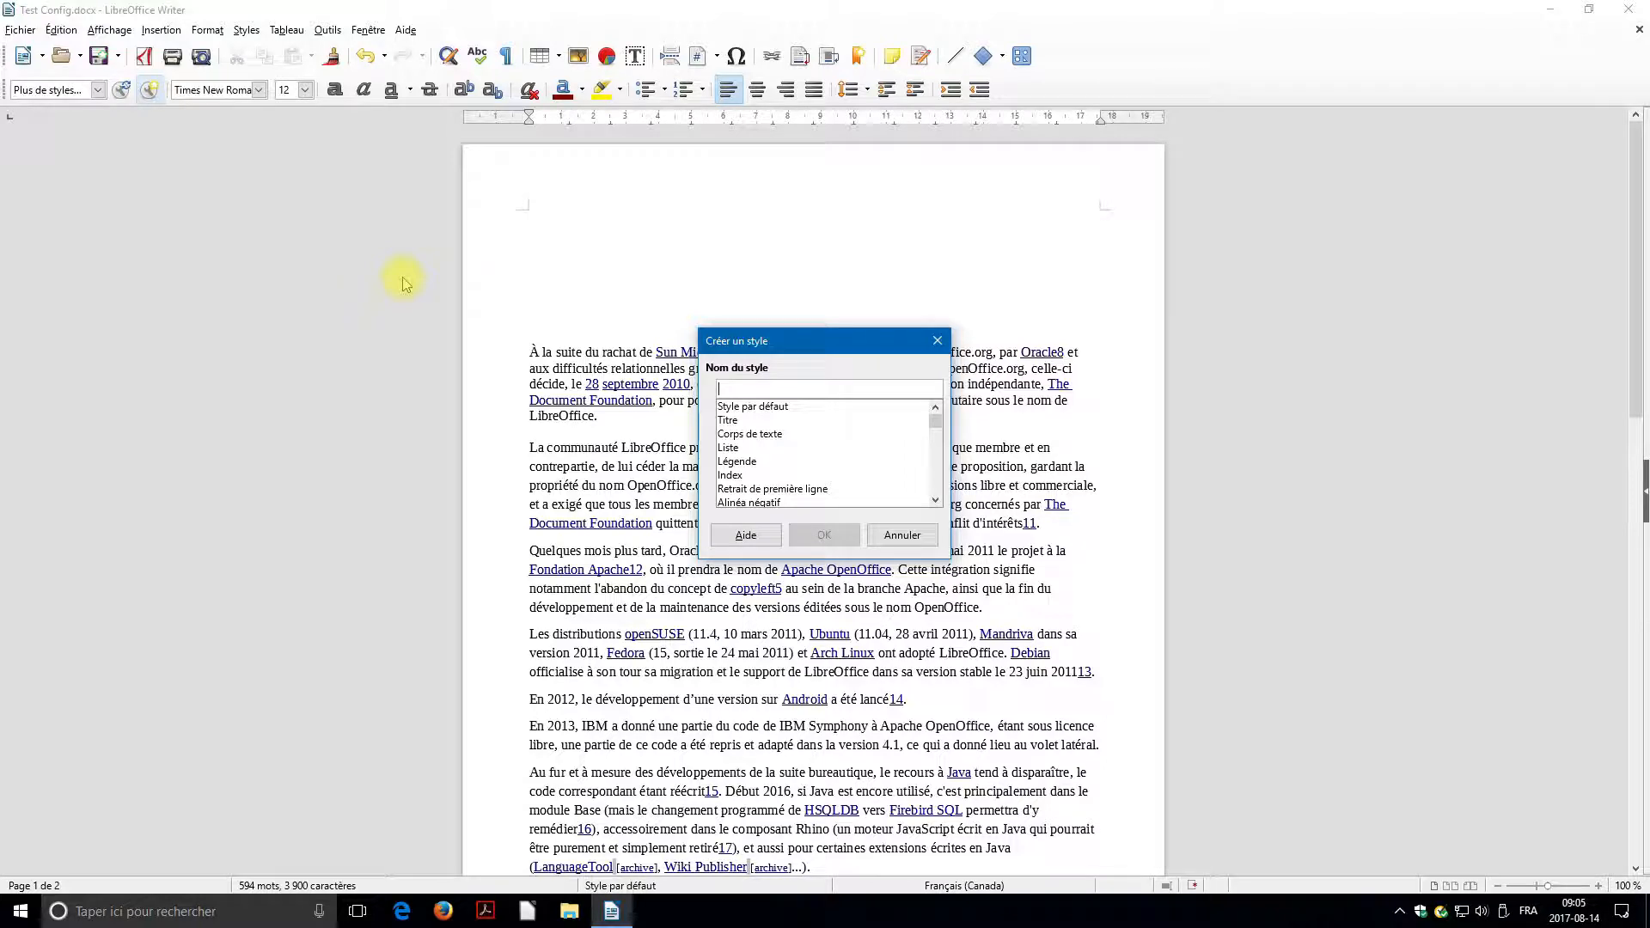
type("MonSty")
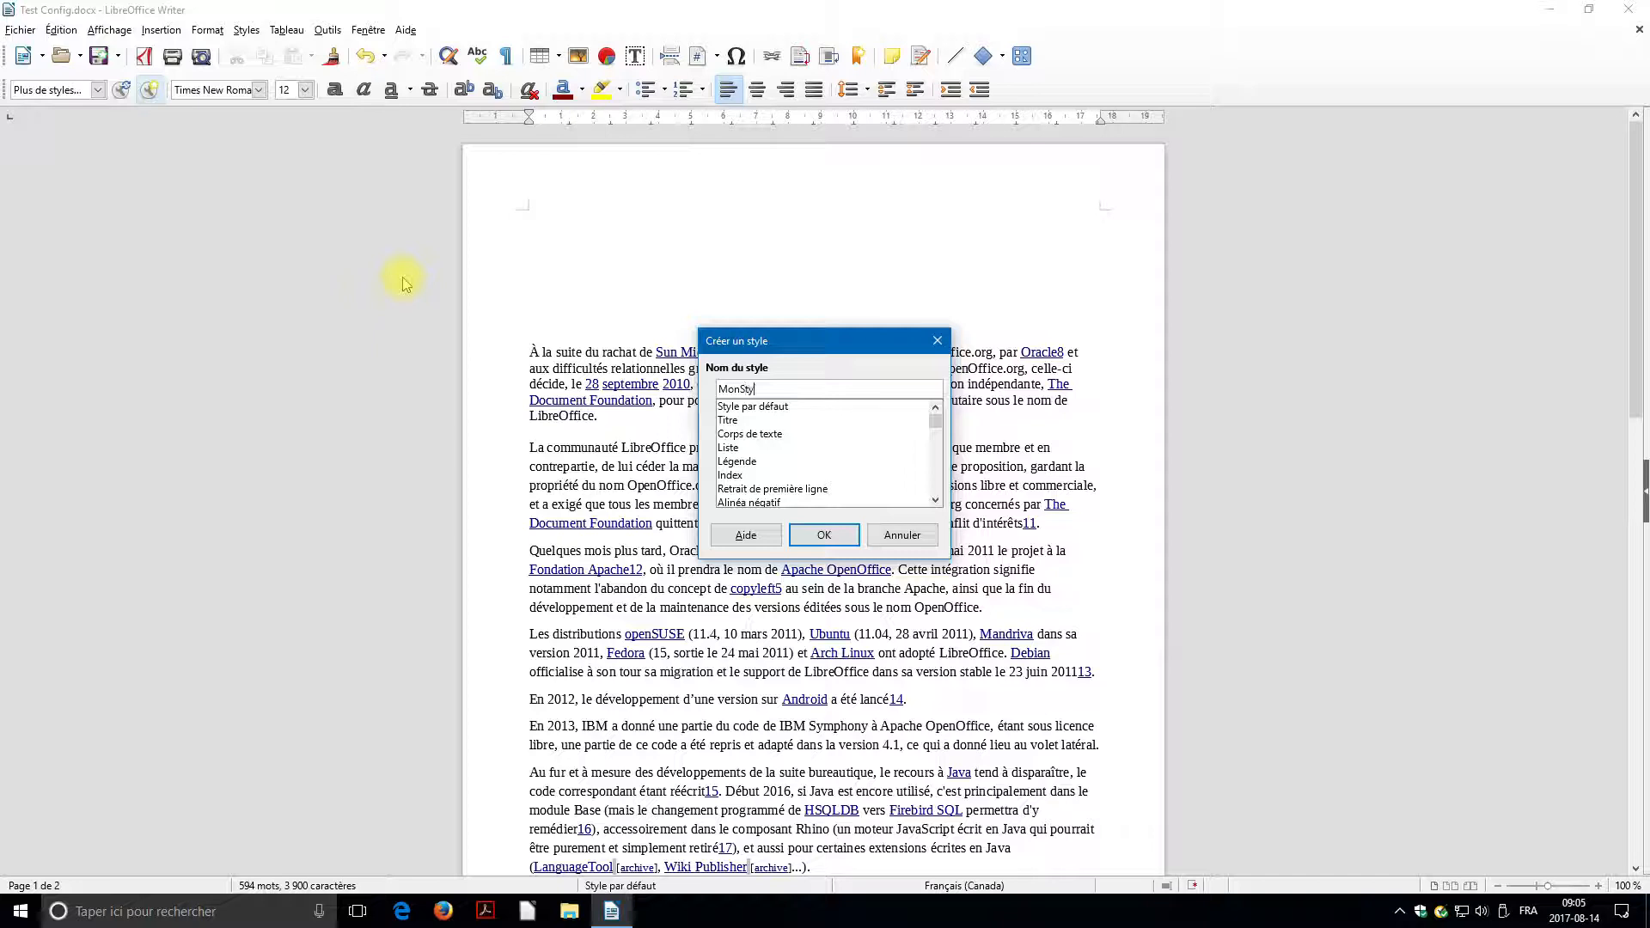
type("le")
left_click(844, 540)
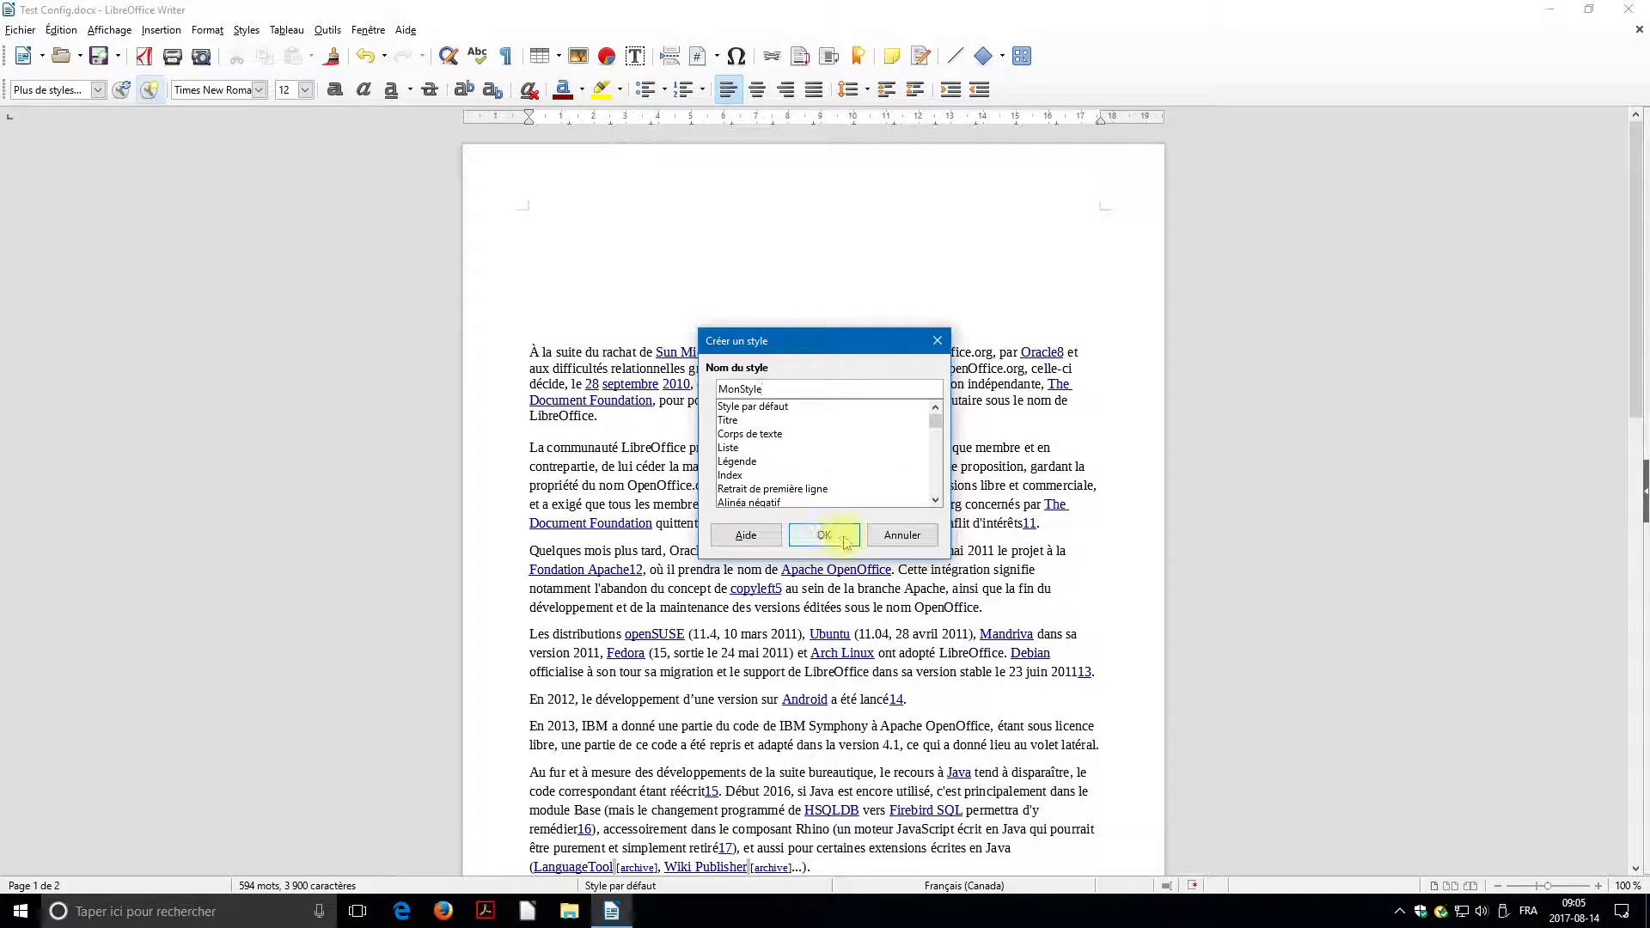
View the update and edit options offered for the MonStyle paragraph style.
left_click(98, 89)
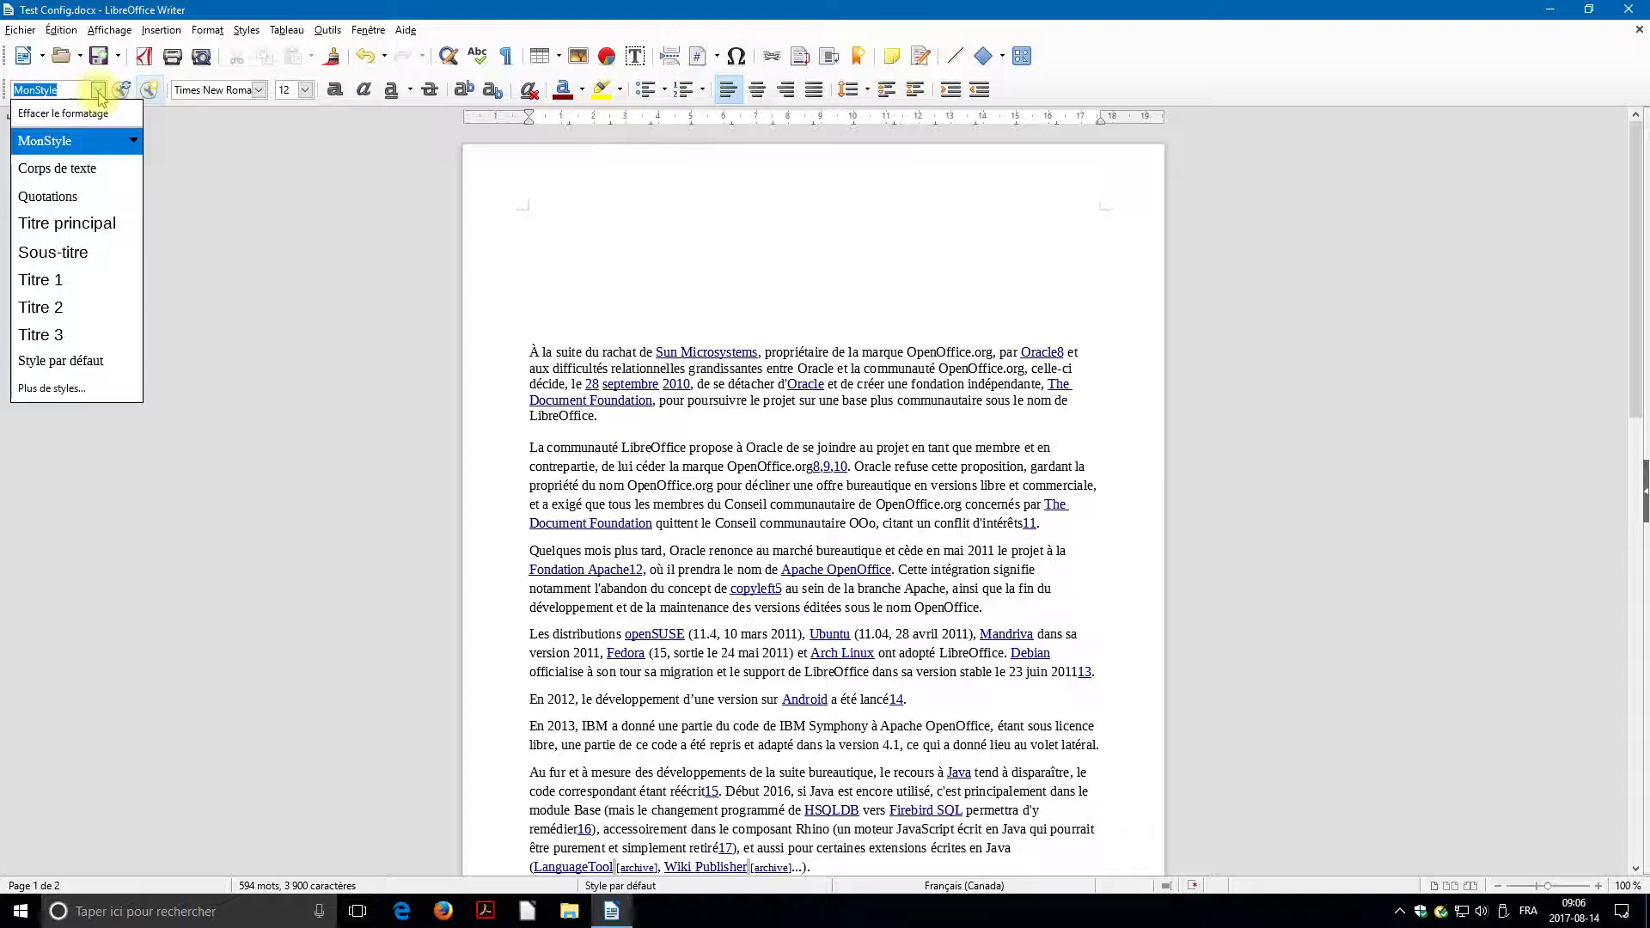
left_click(134, 142)
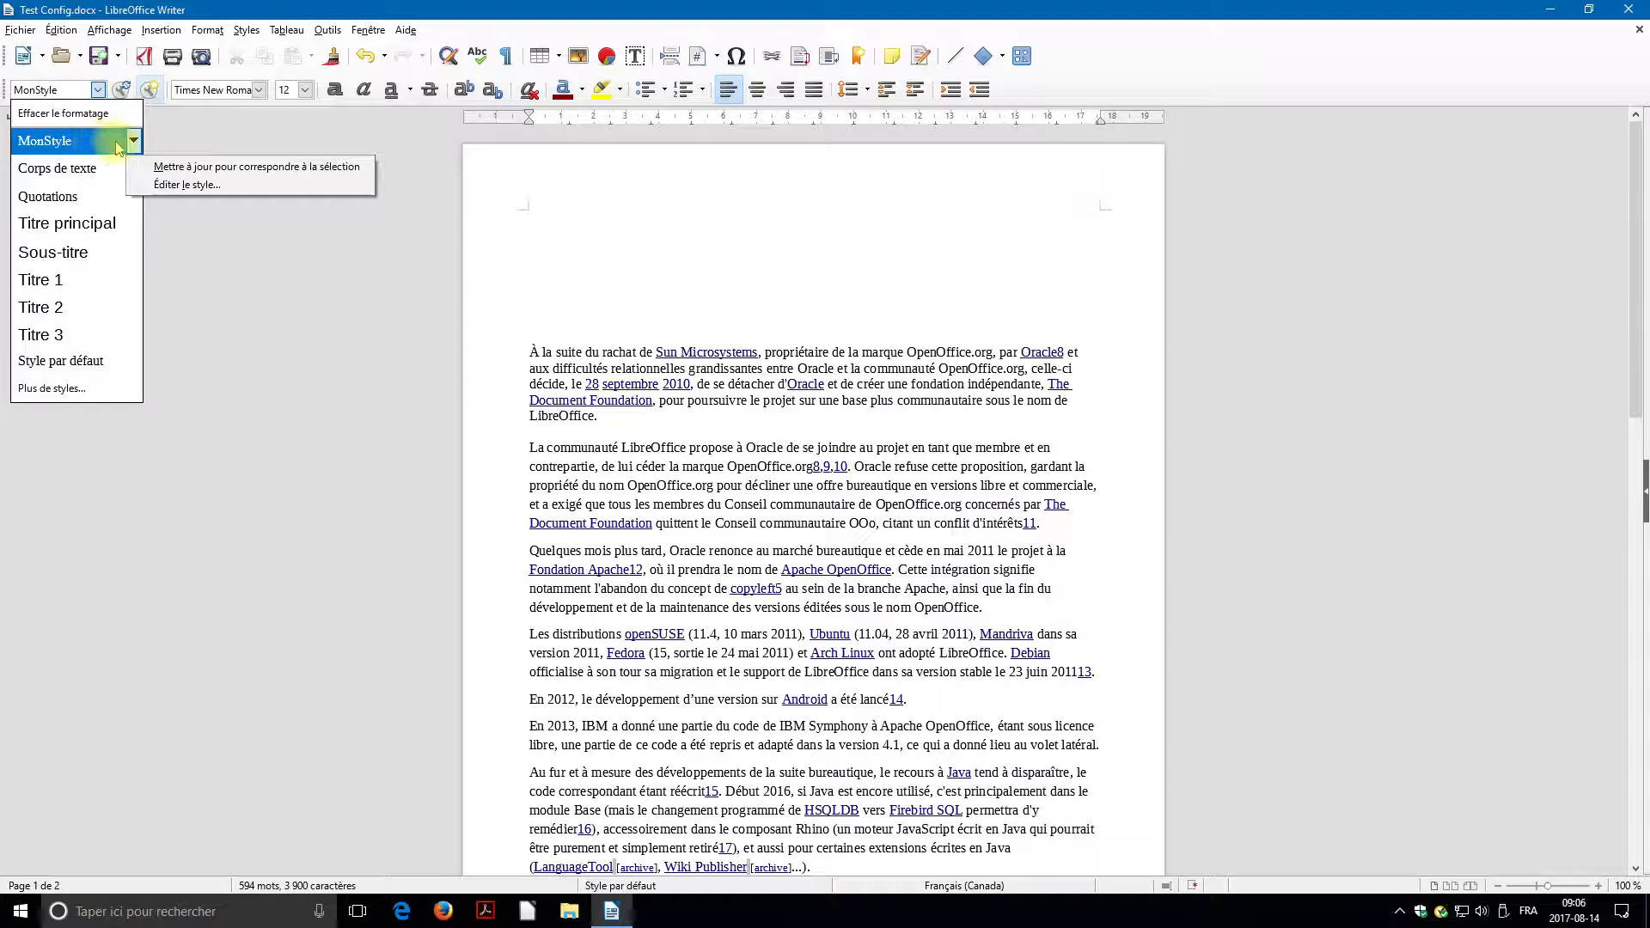
left_click(157, 140)
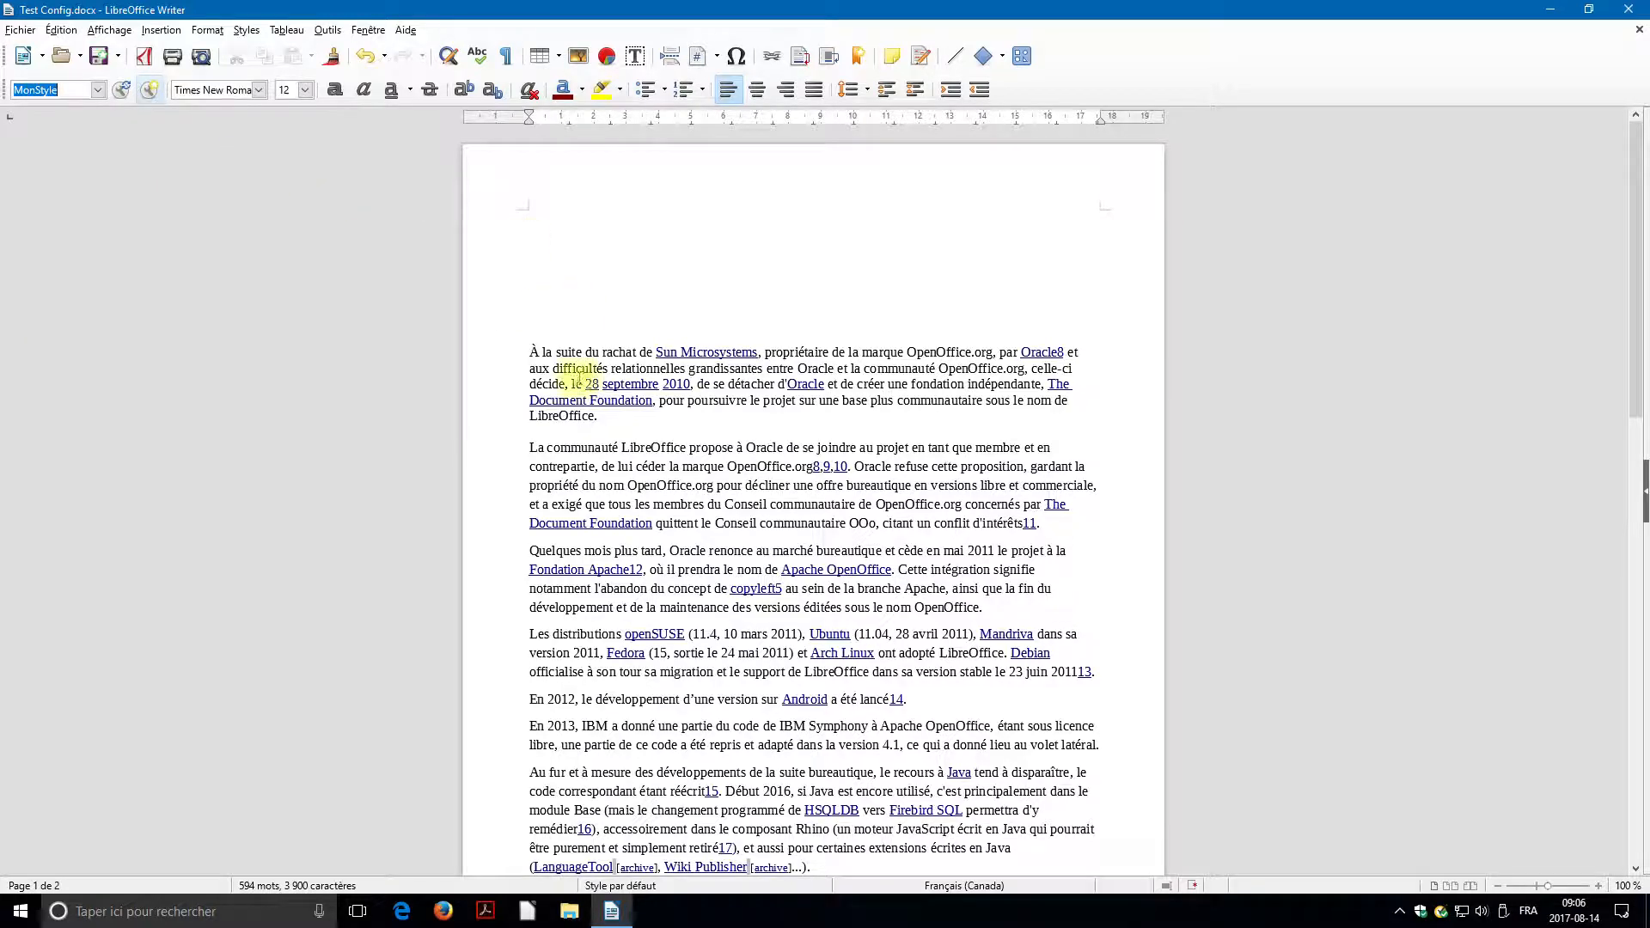
Make the first text paragraph, beginning "À la suite du rachat", bold and italic.
left_click_drag(601, 417, 527, 352)
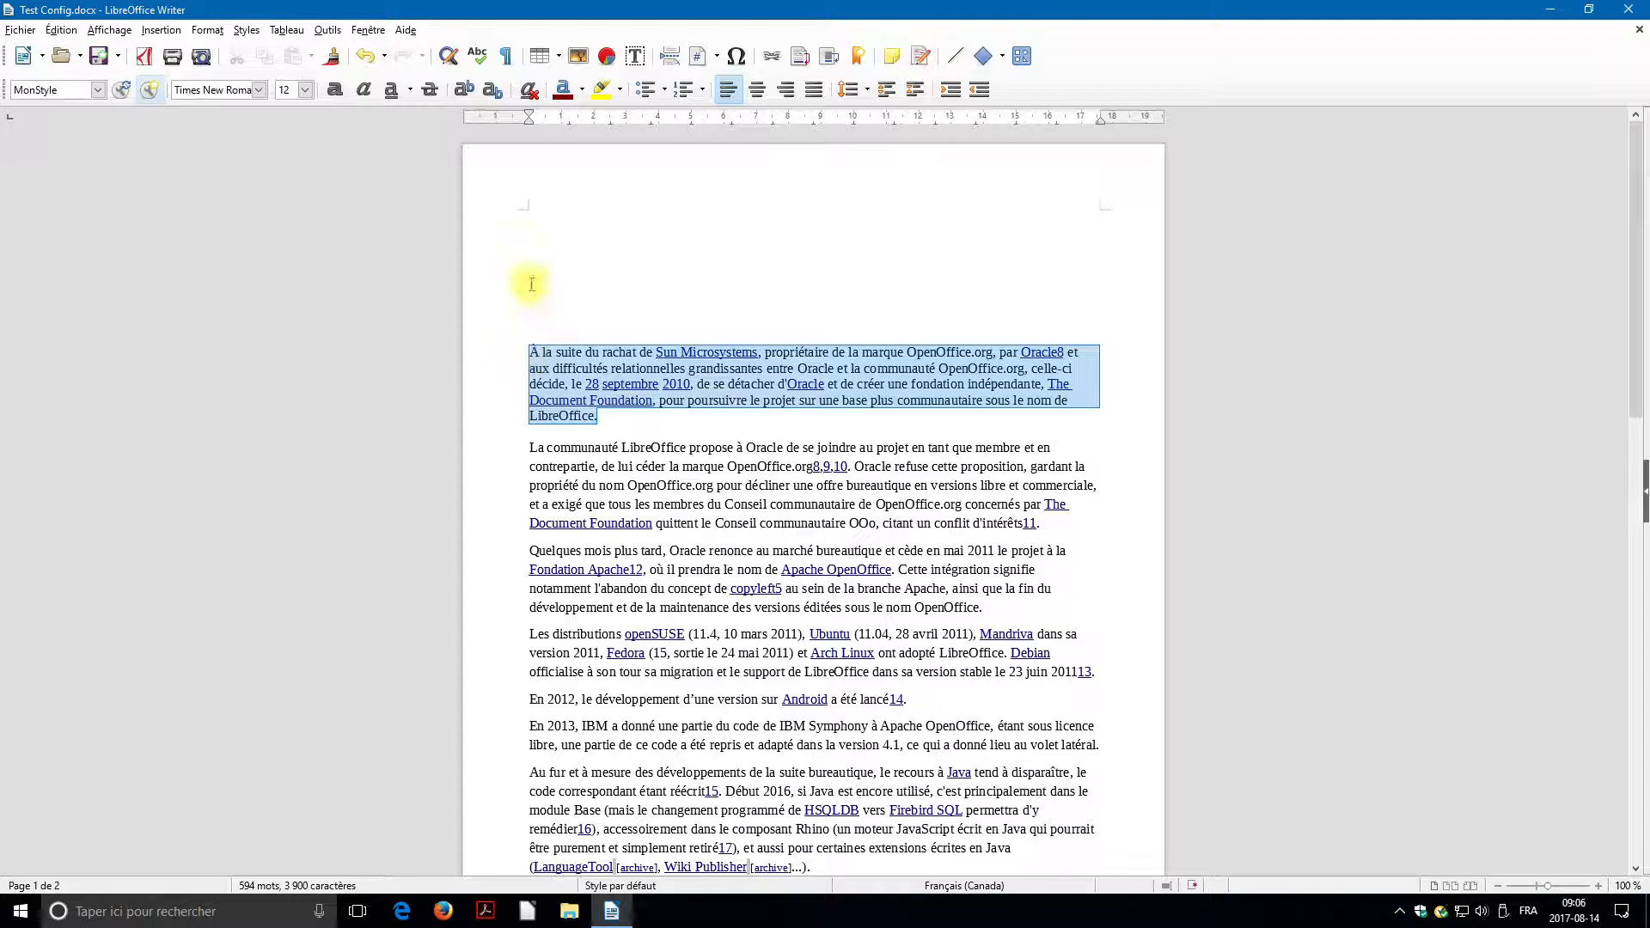
left_click(336, 93)
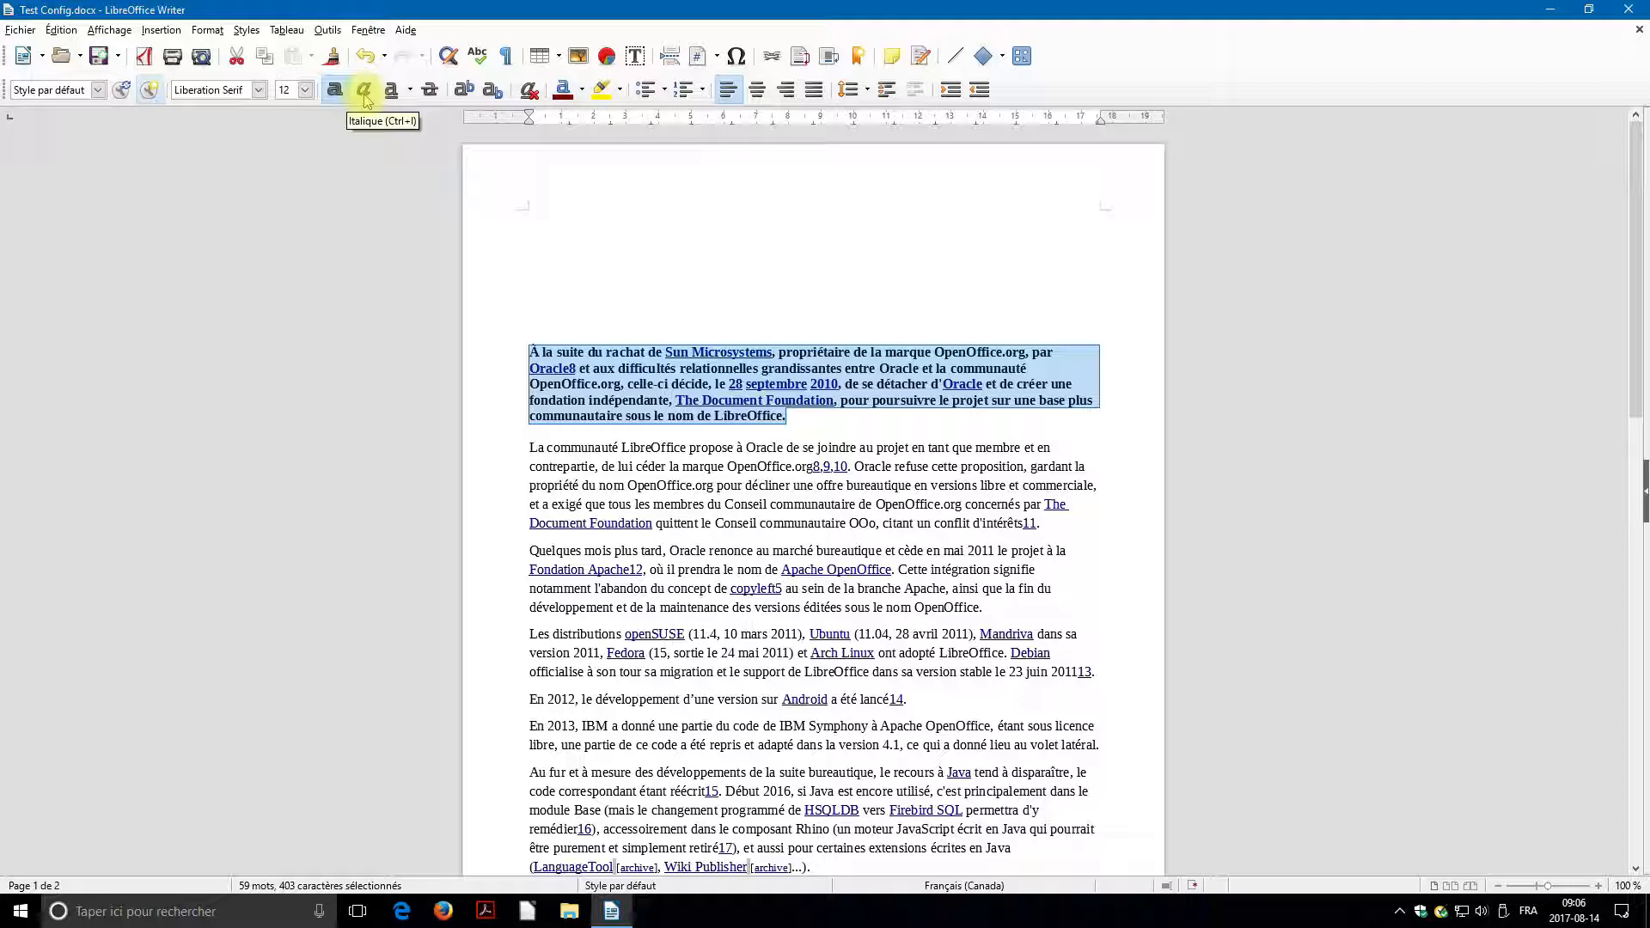
left_click(365, 91)
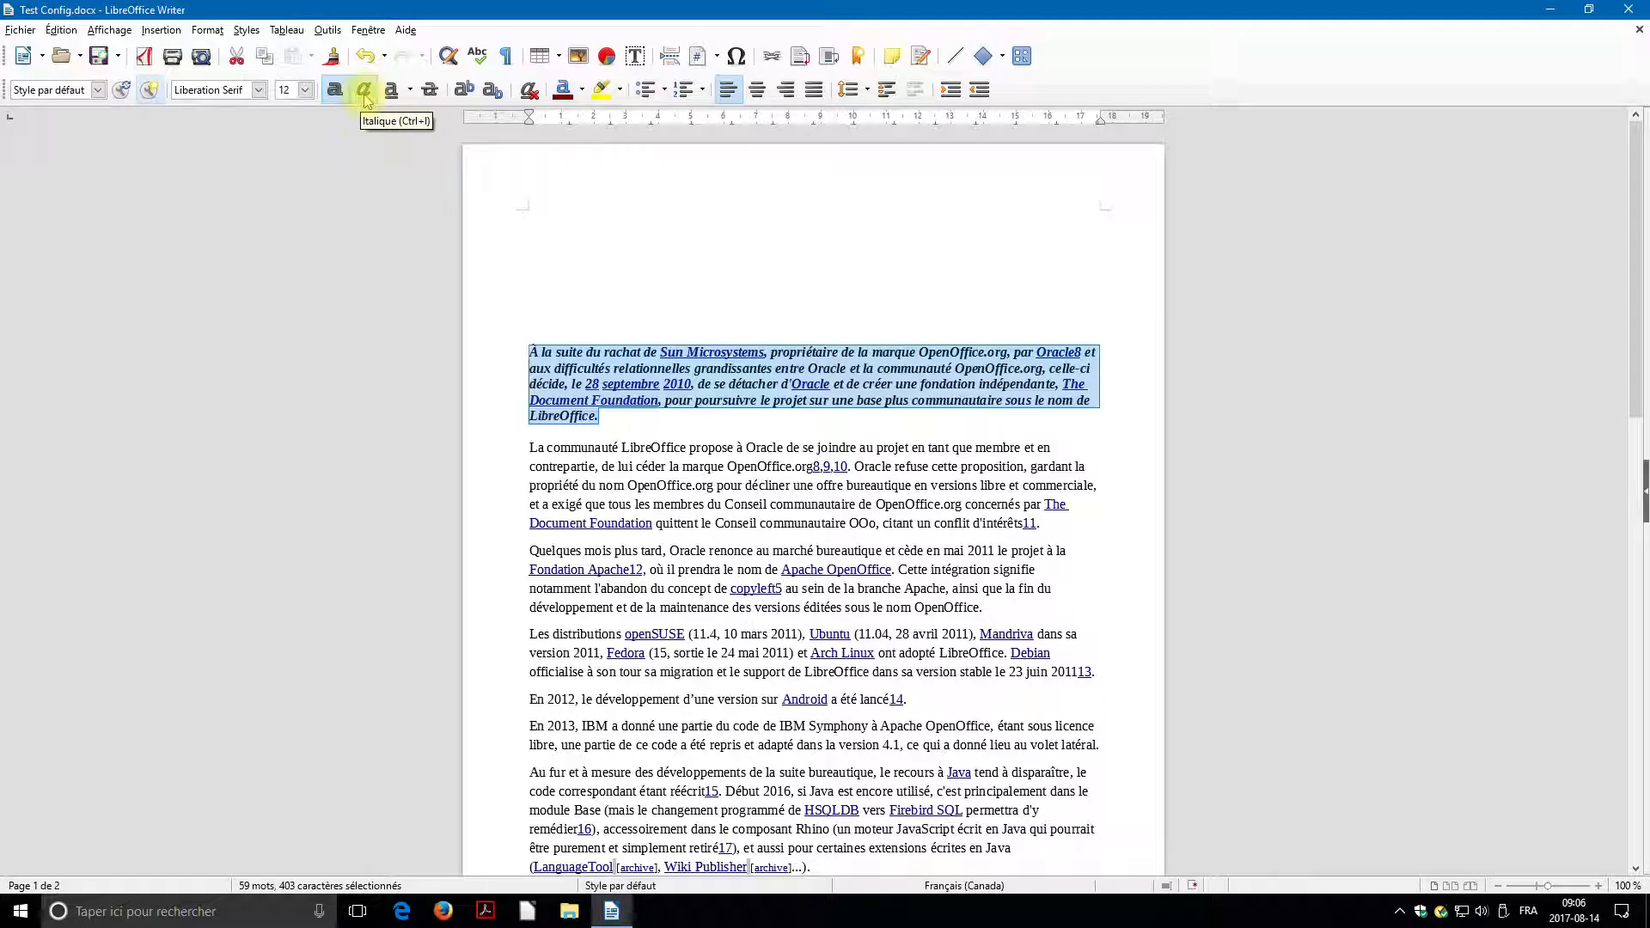
Look at the underline line types, apply an underline to the selected paragraph and remove it again.
left_click(411, 91)
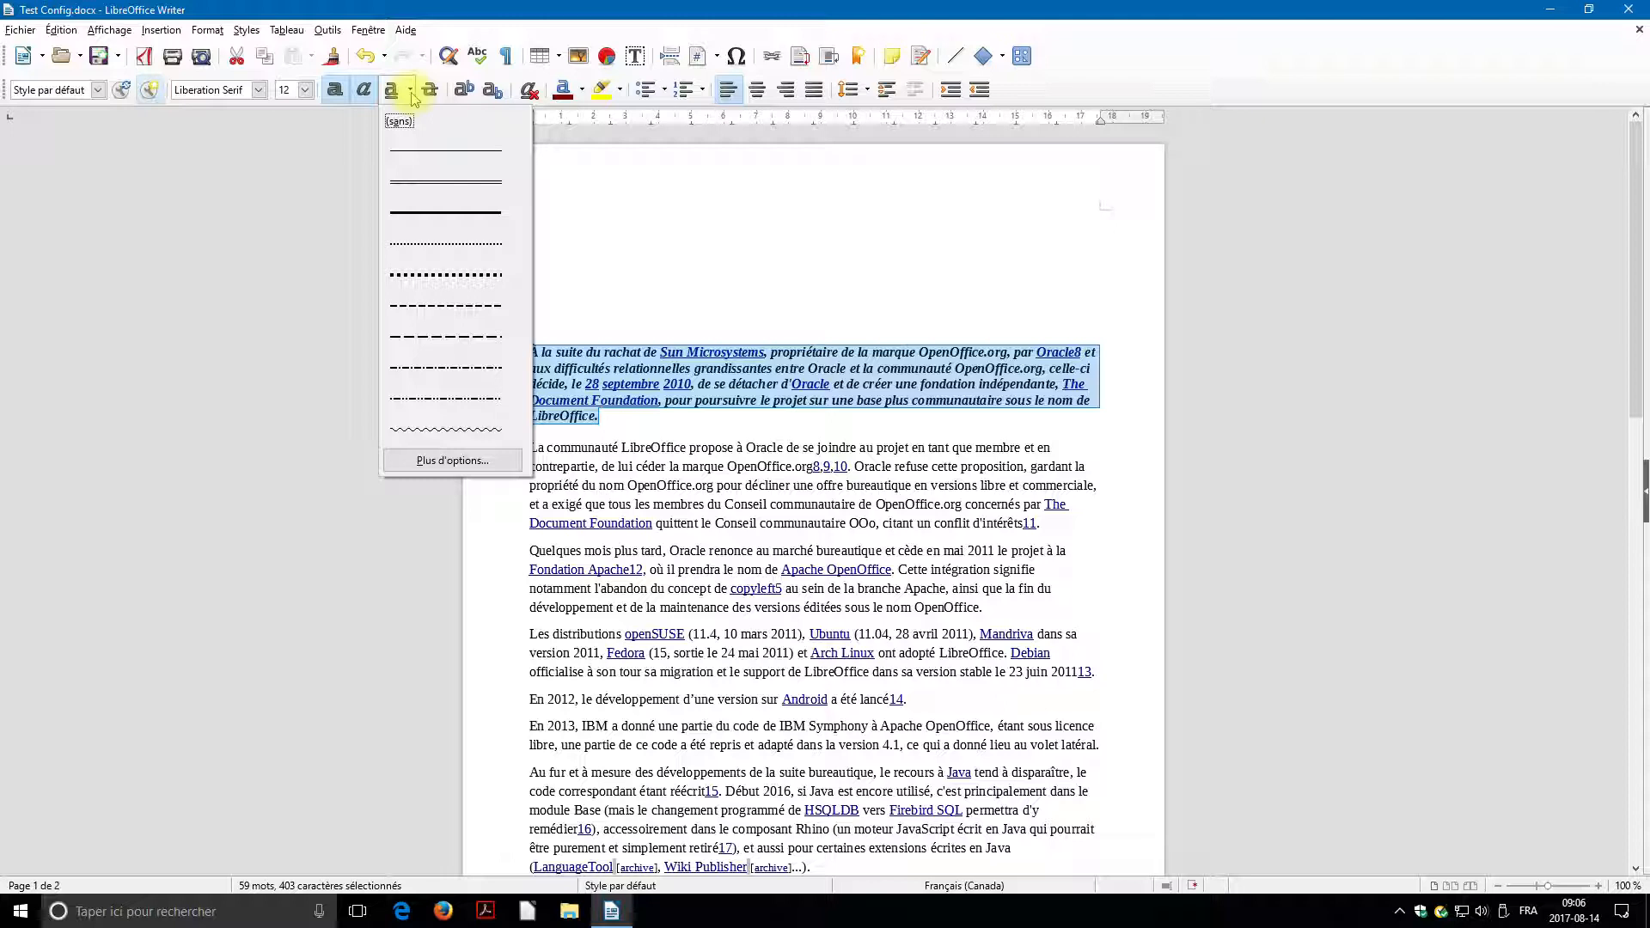
left_click(395, 93)
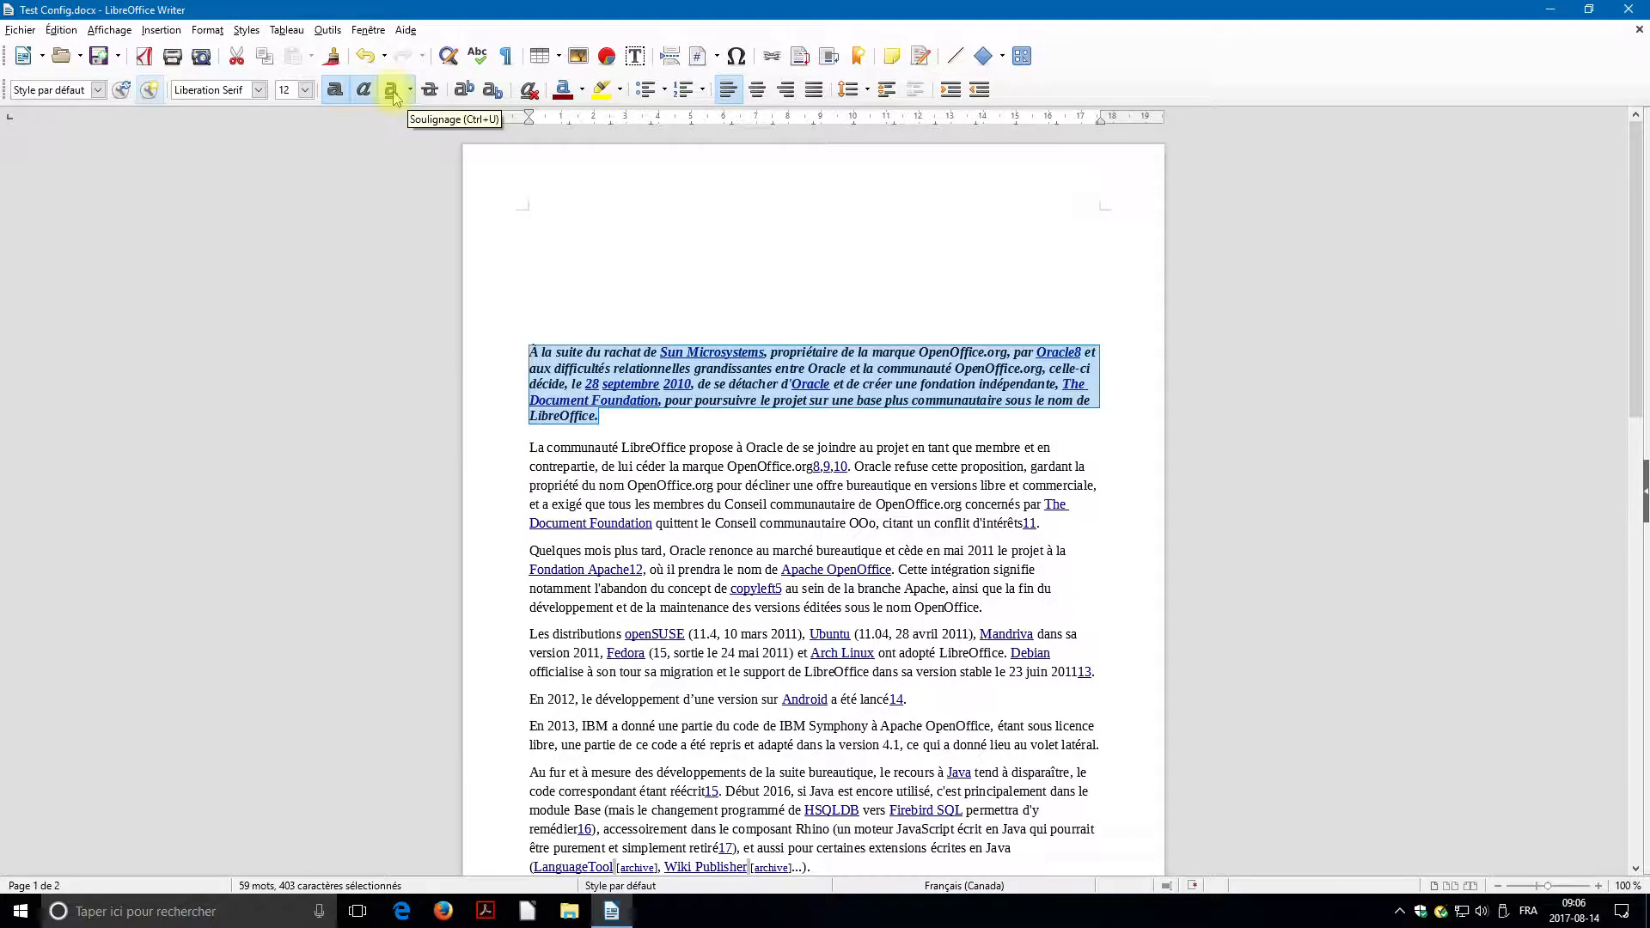
left_click(393, 95)
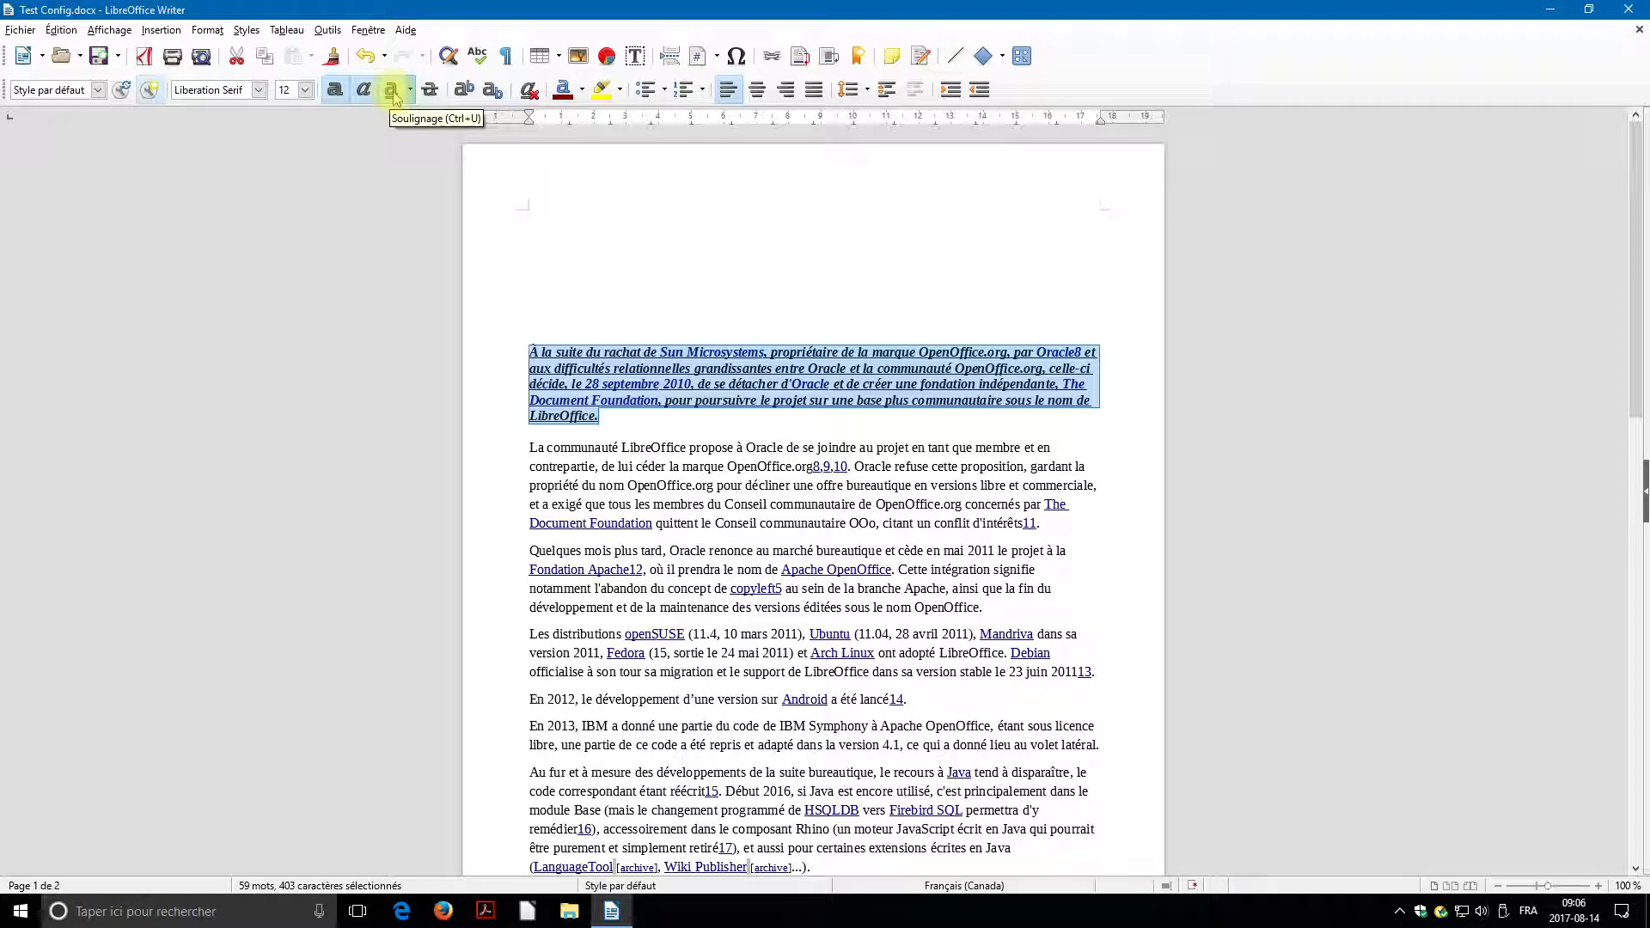
left_click(393, 94)
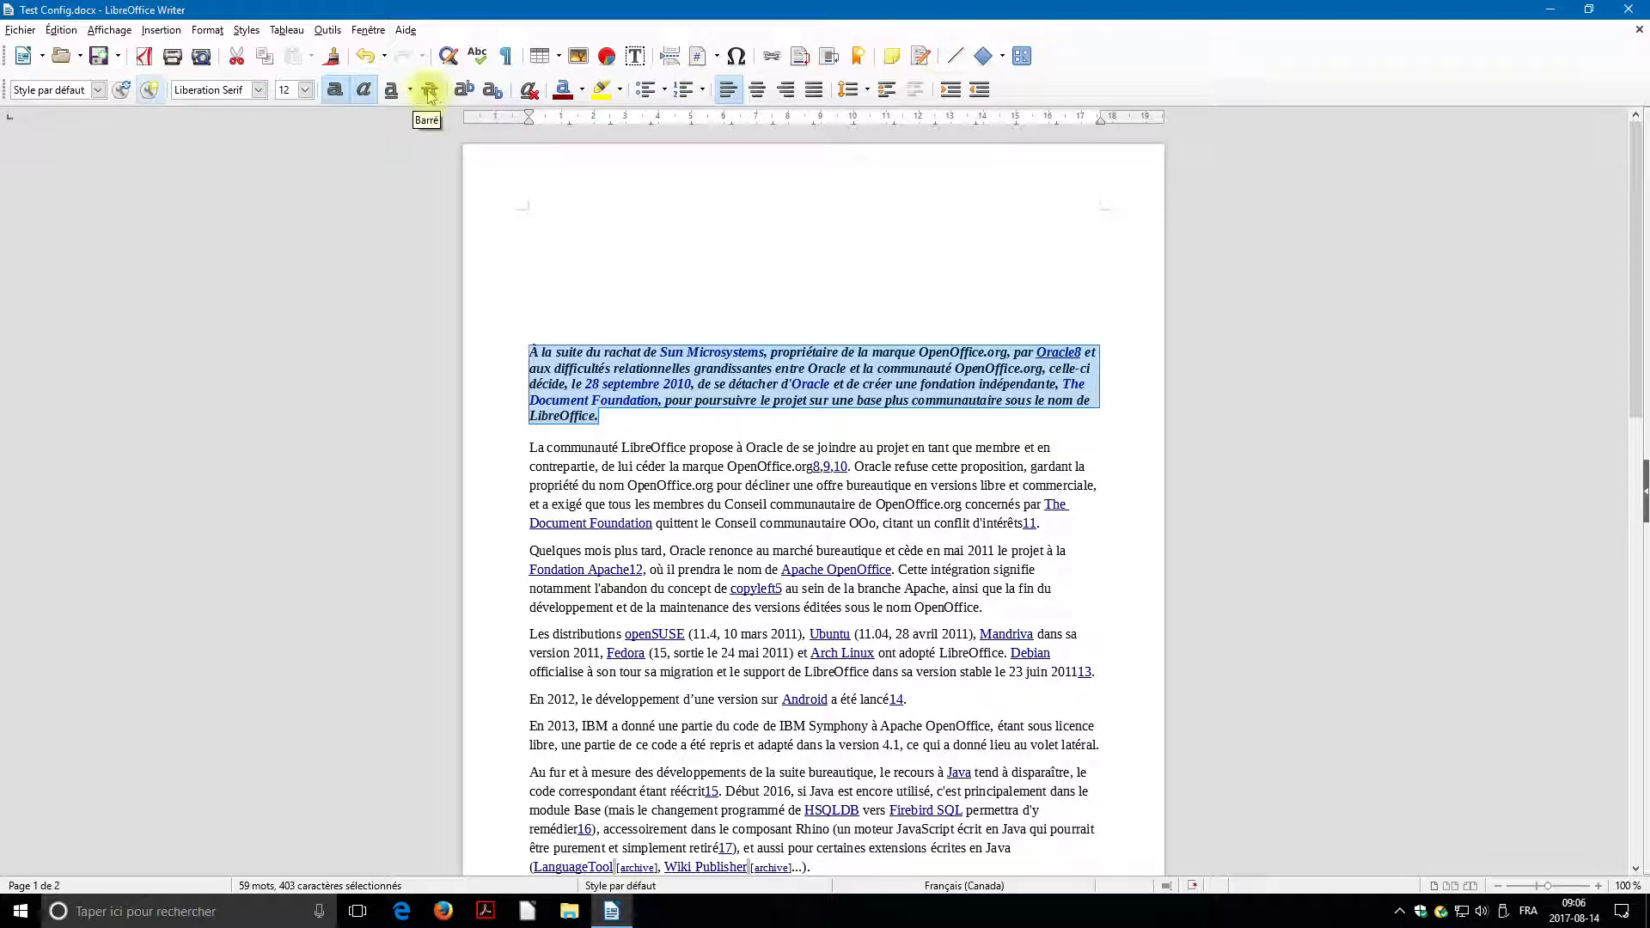
Apply strikethrough together with underline to the selected paragraph, and clear all its direct formatting.
left_click(430, 93)
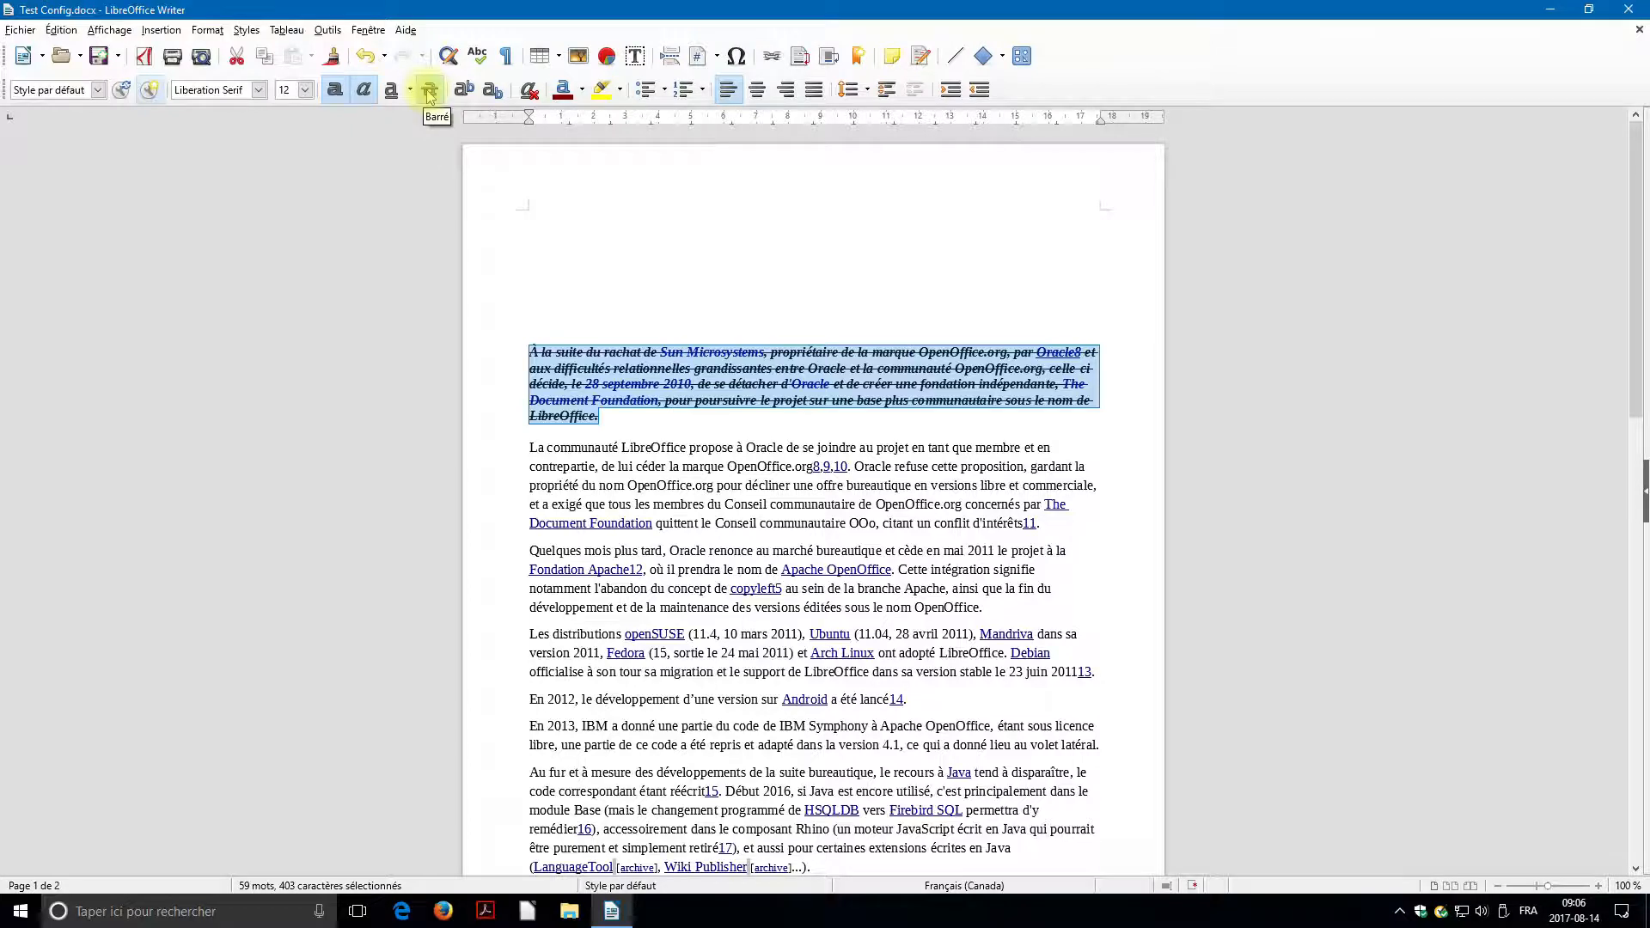
left_click(430, 91)
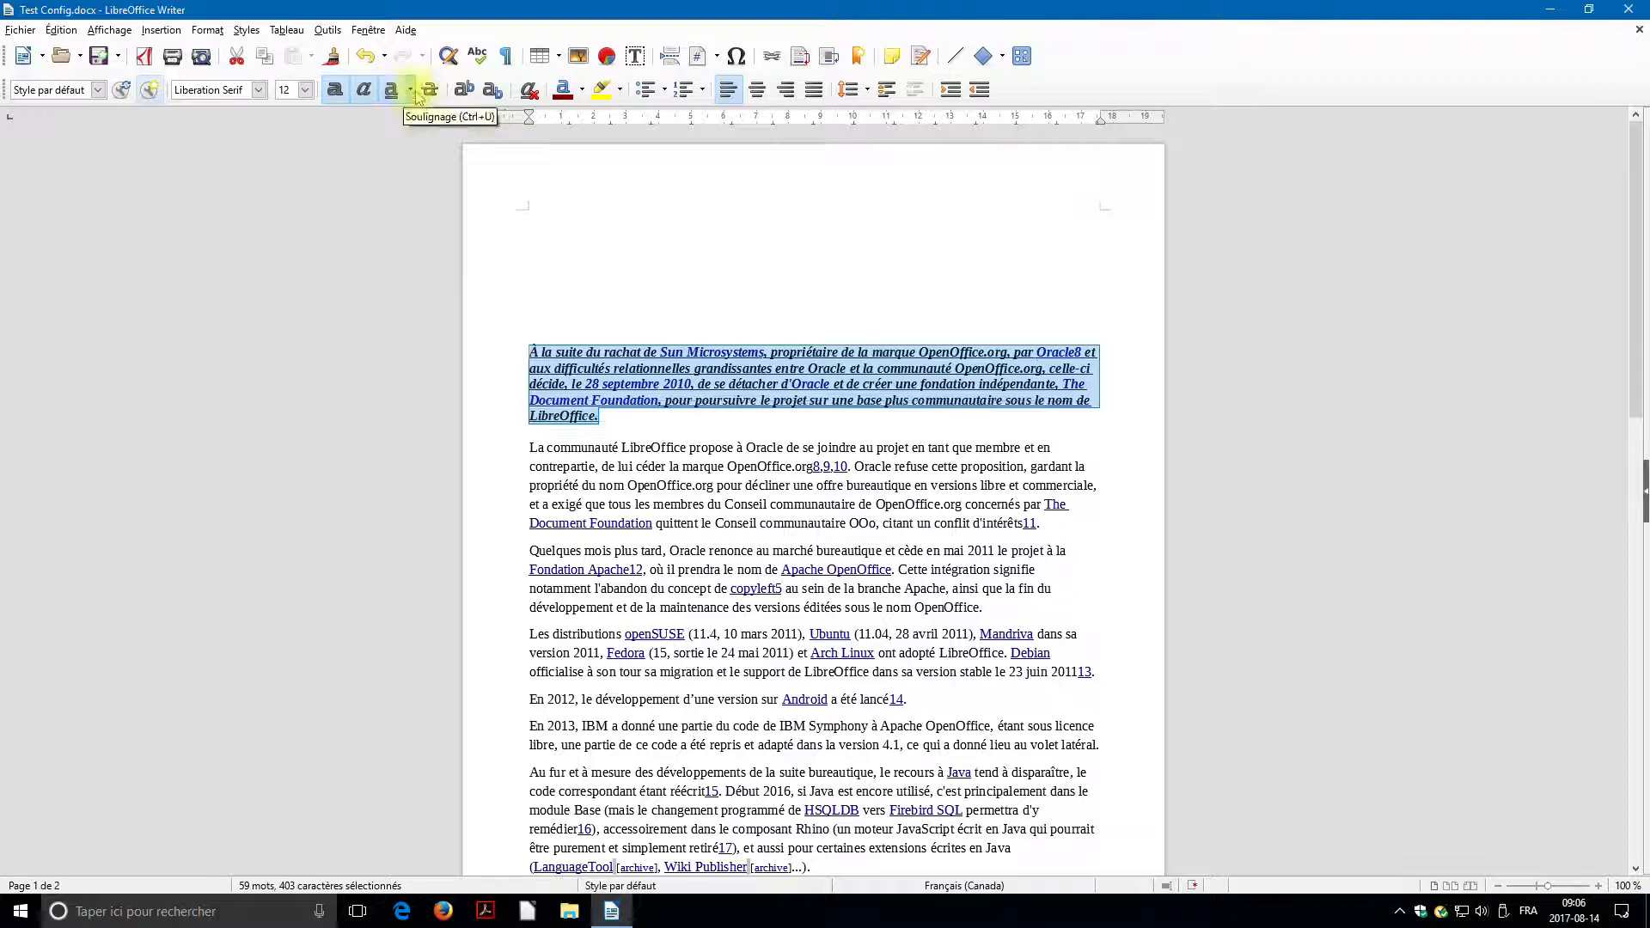
left_click(430, 90)
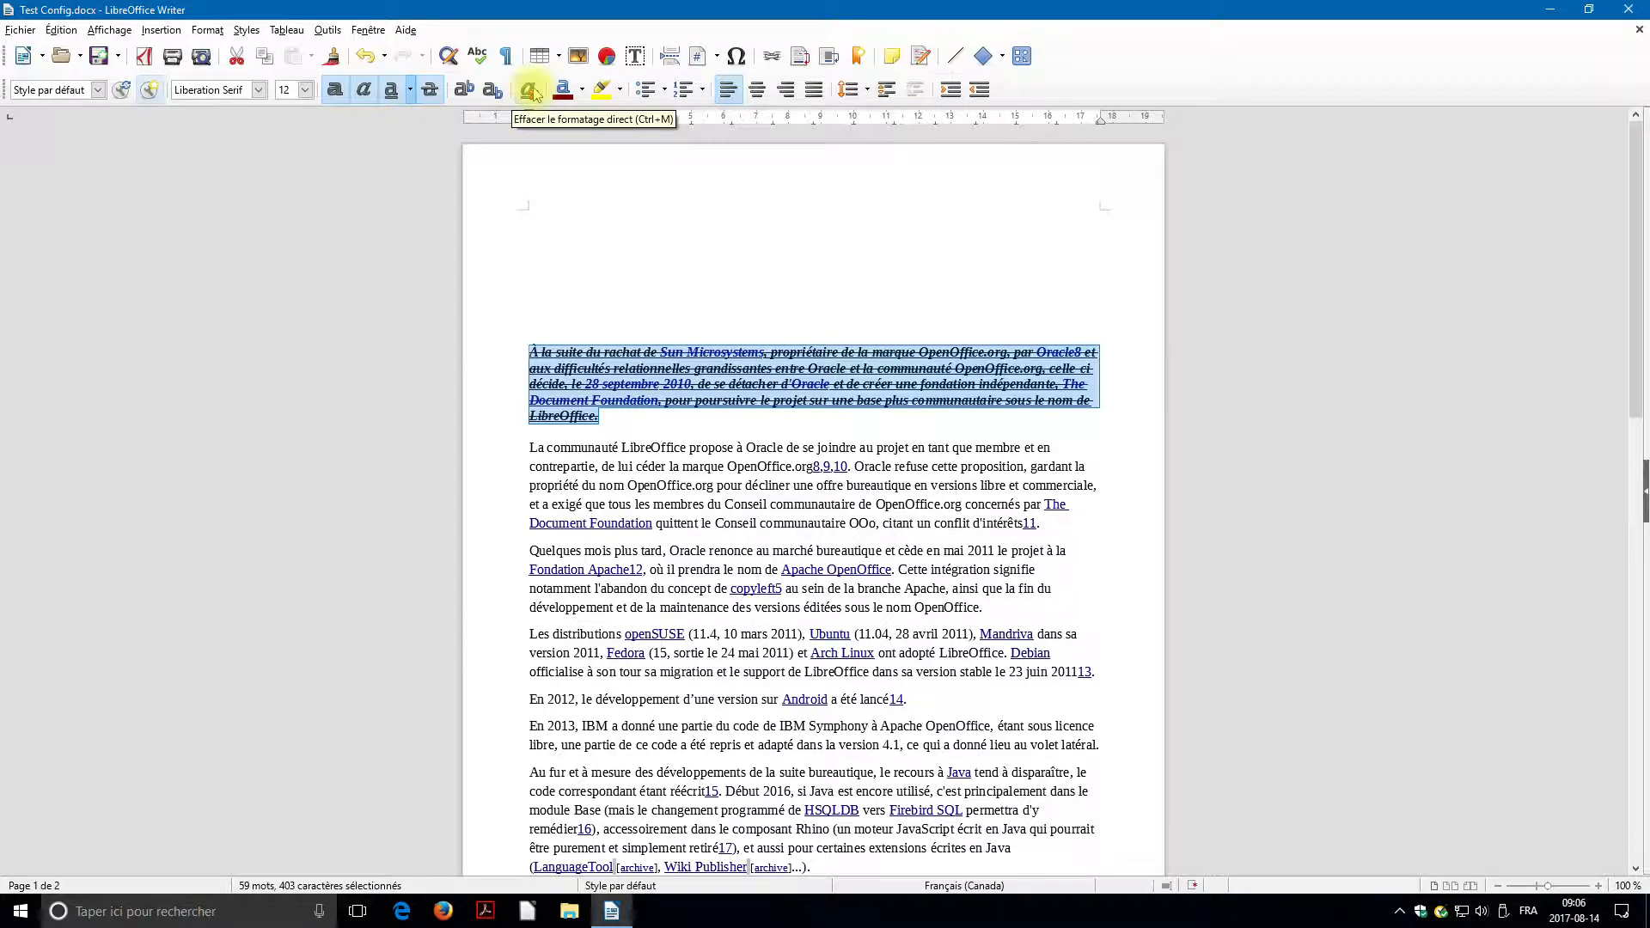
left_click(530, 90)
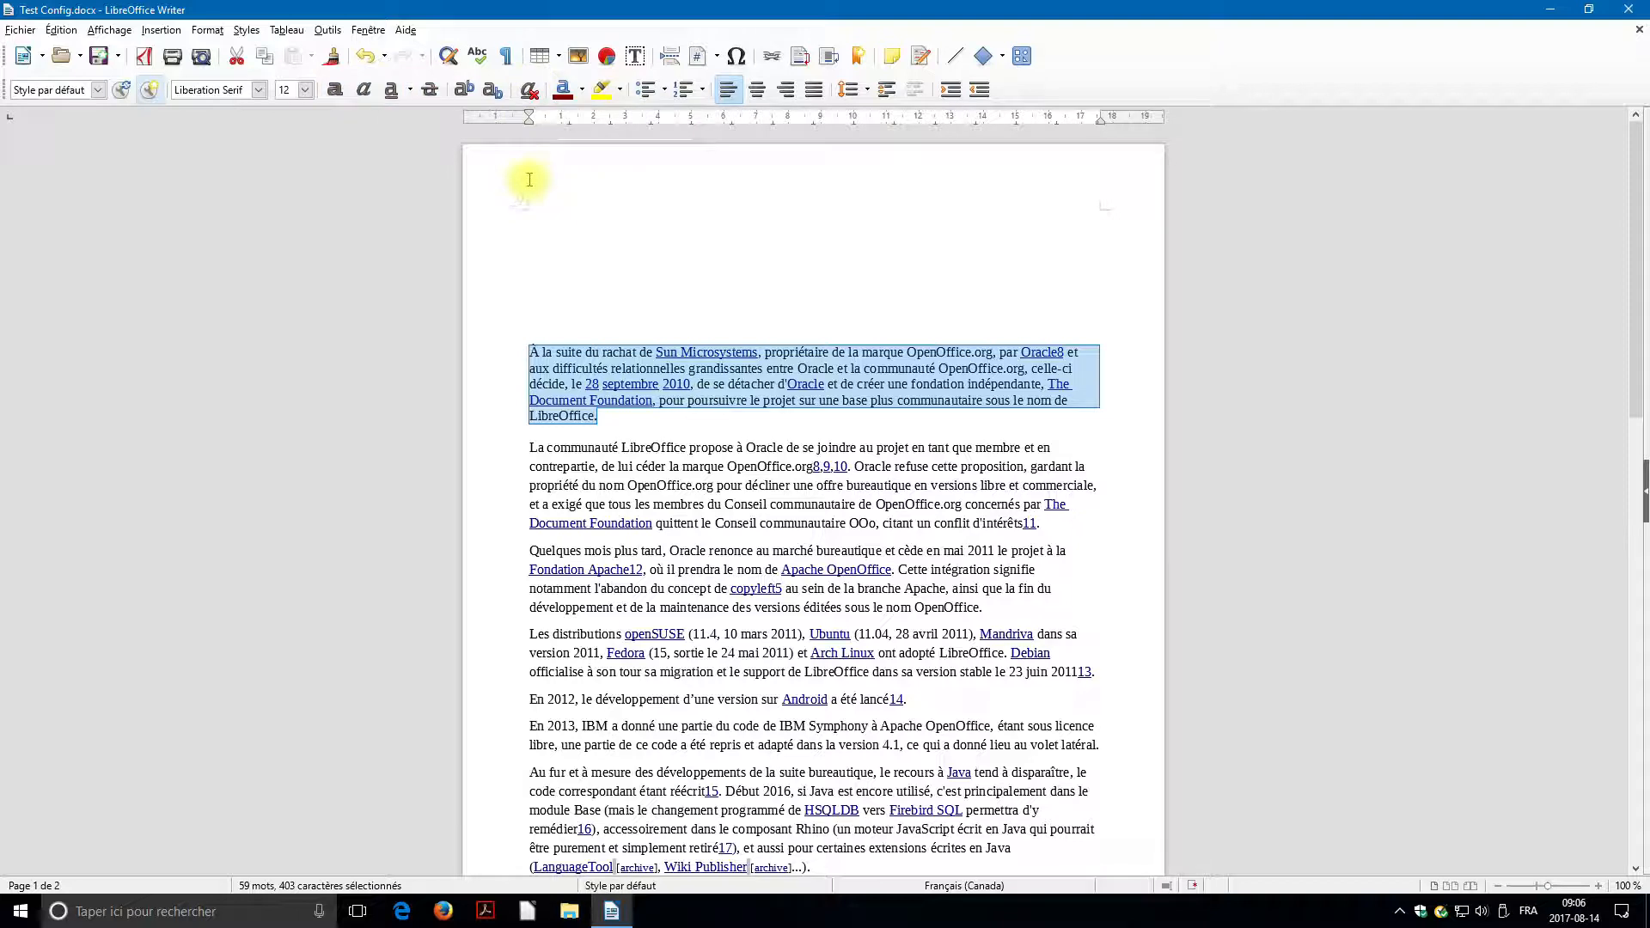
Enter "Exemple" followed by a superscript "2.5" on the empty line above the first text paragraph.
left_click(524, 229)
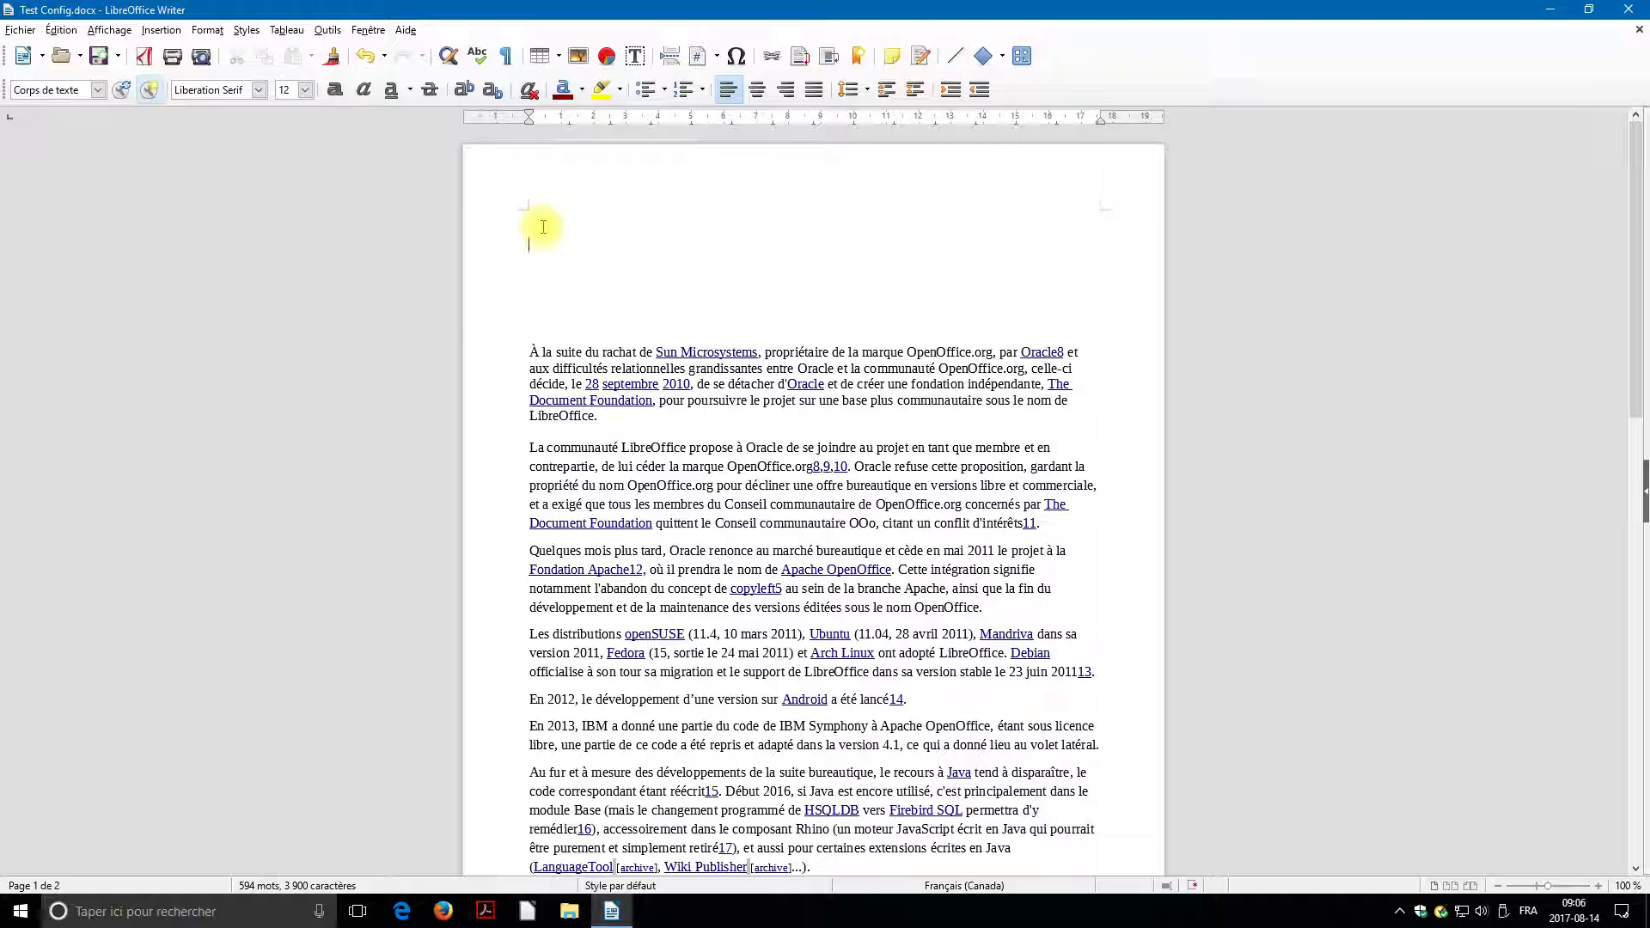
type("Exemple")
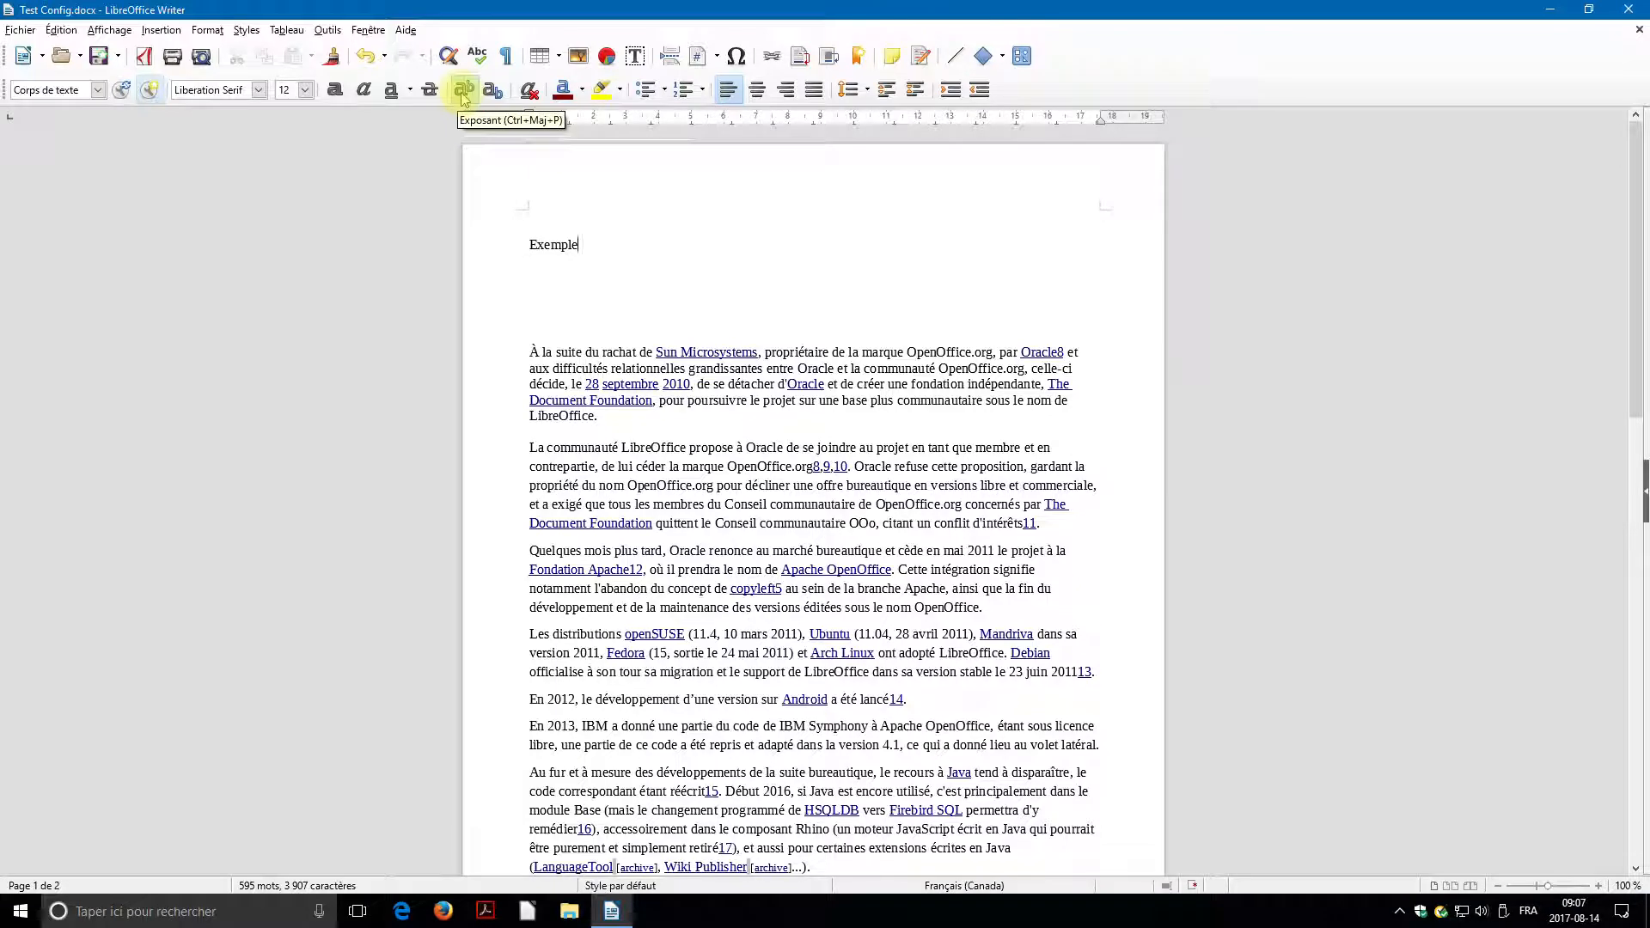
left_click(462, 91)
type("2,5")
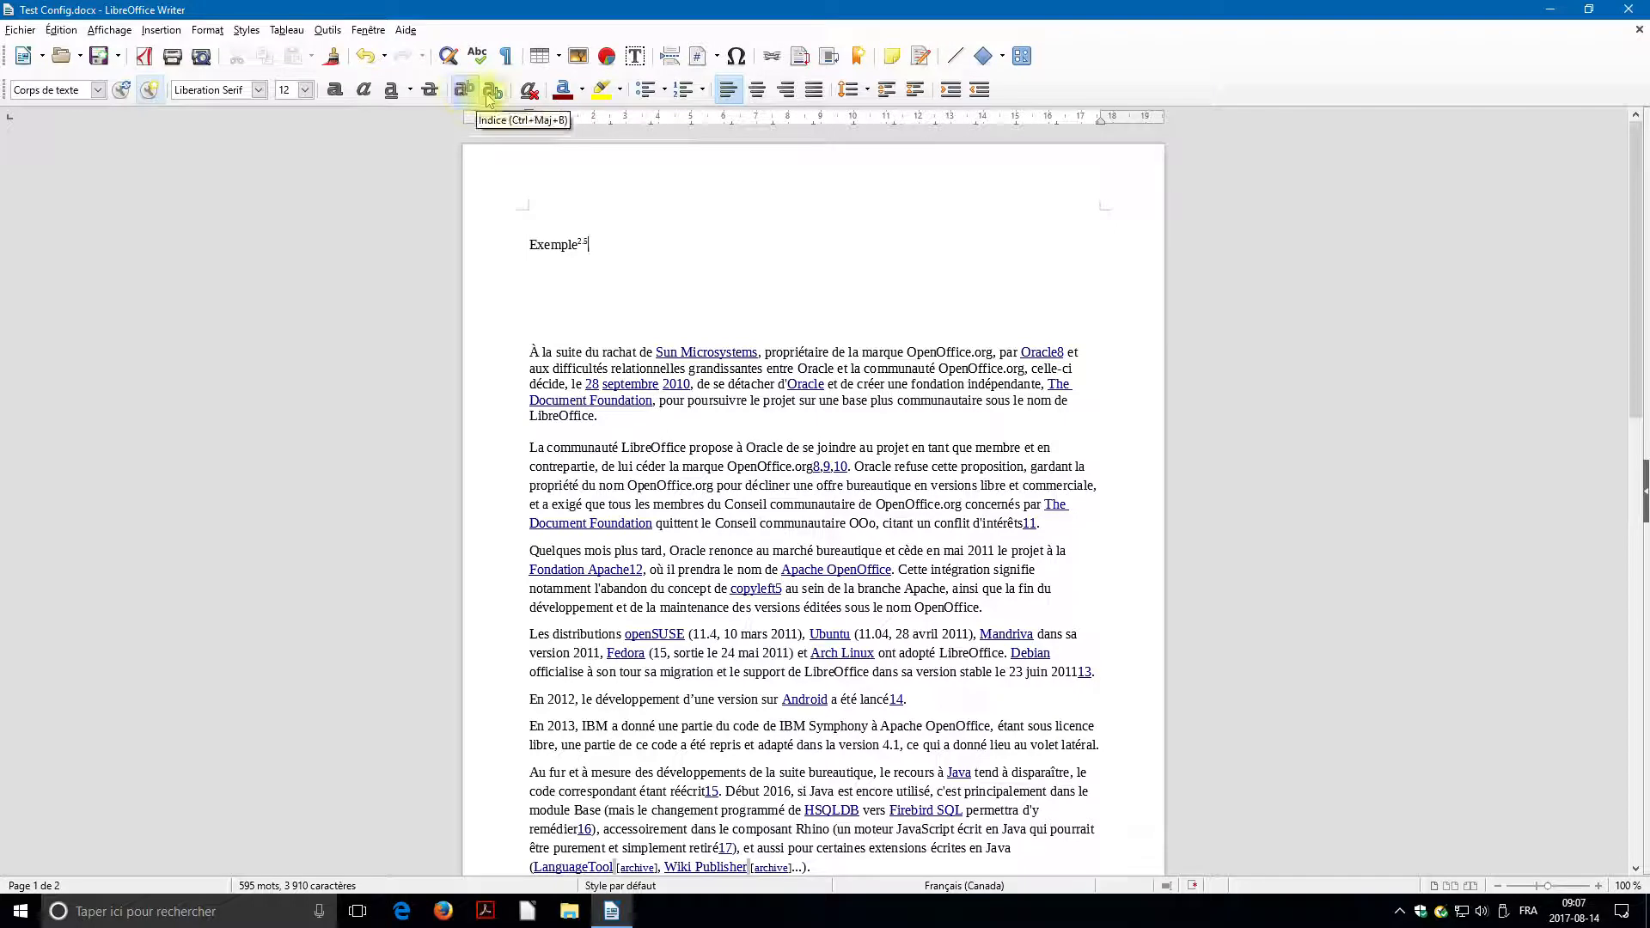
left_click(464, 89)
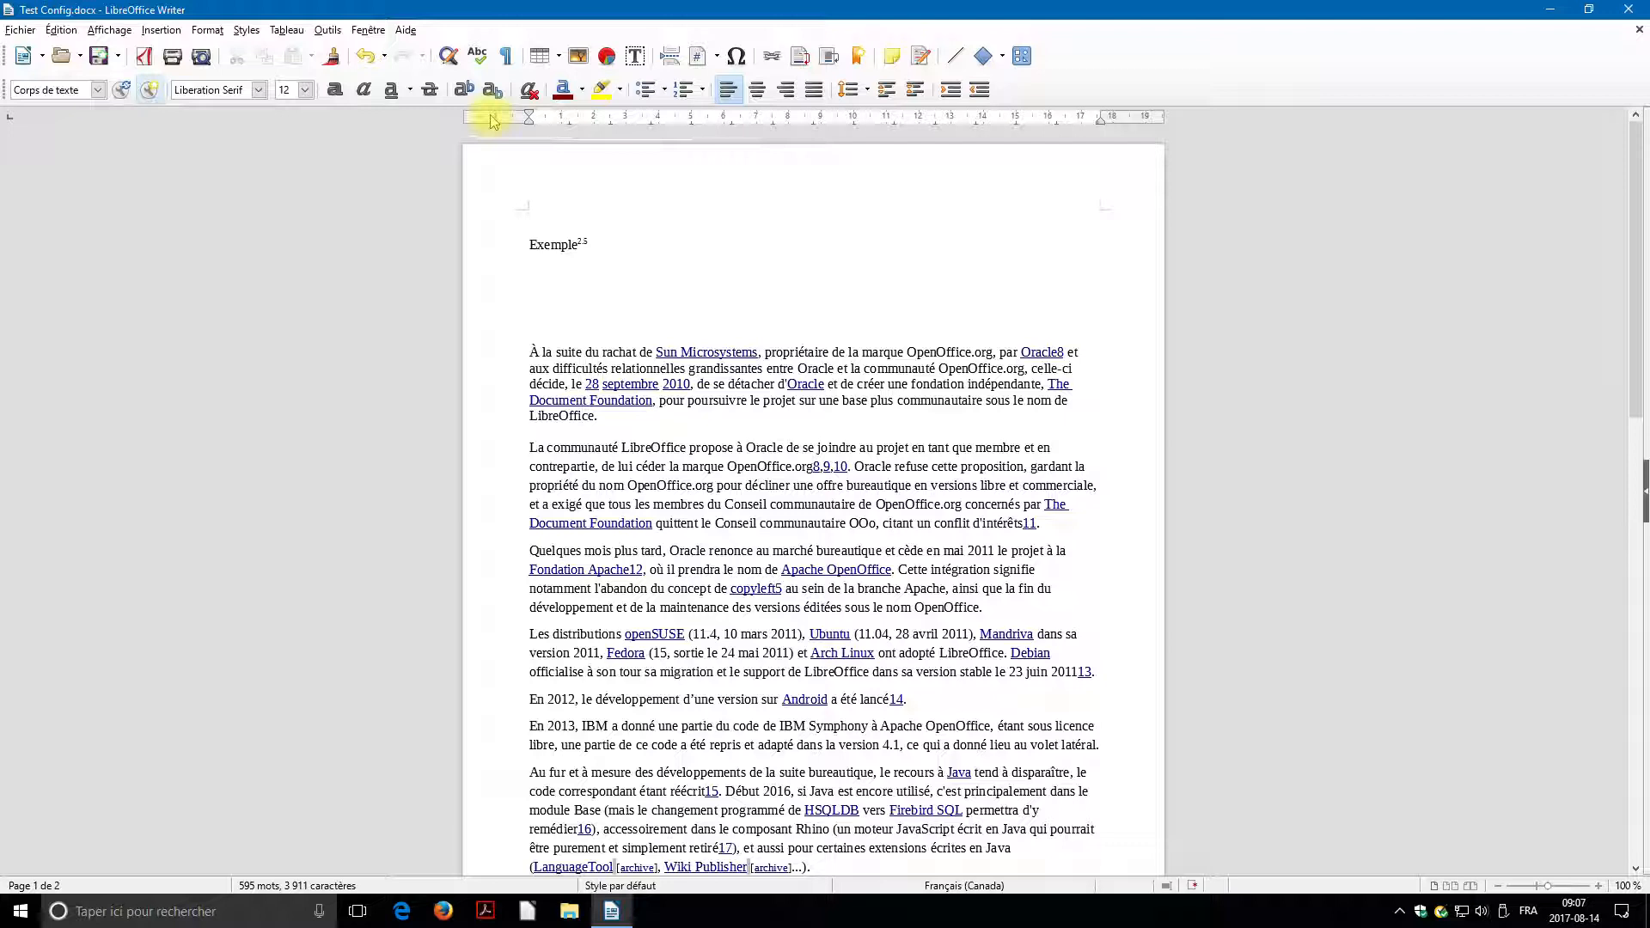
Add a second word "Exemple" followed by a subscript "3.8" on the same line.
type("Exemple")
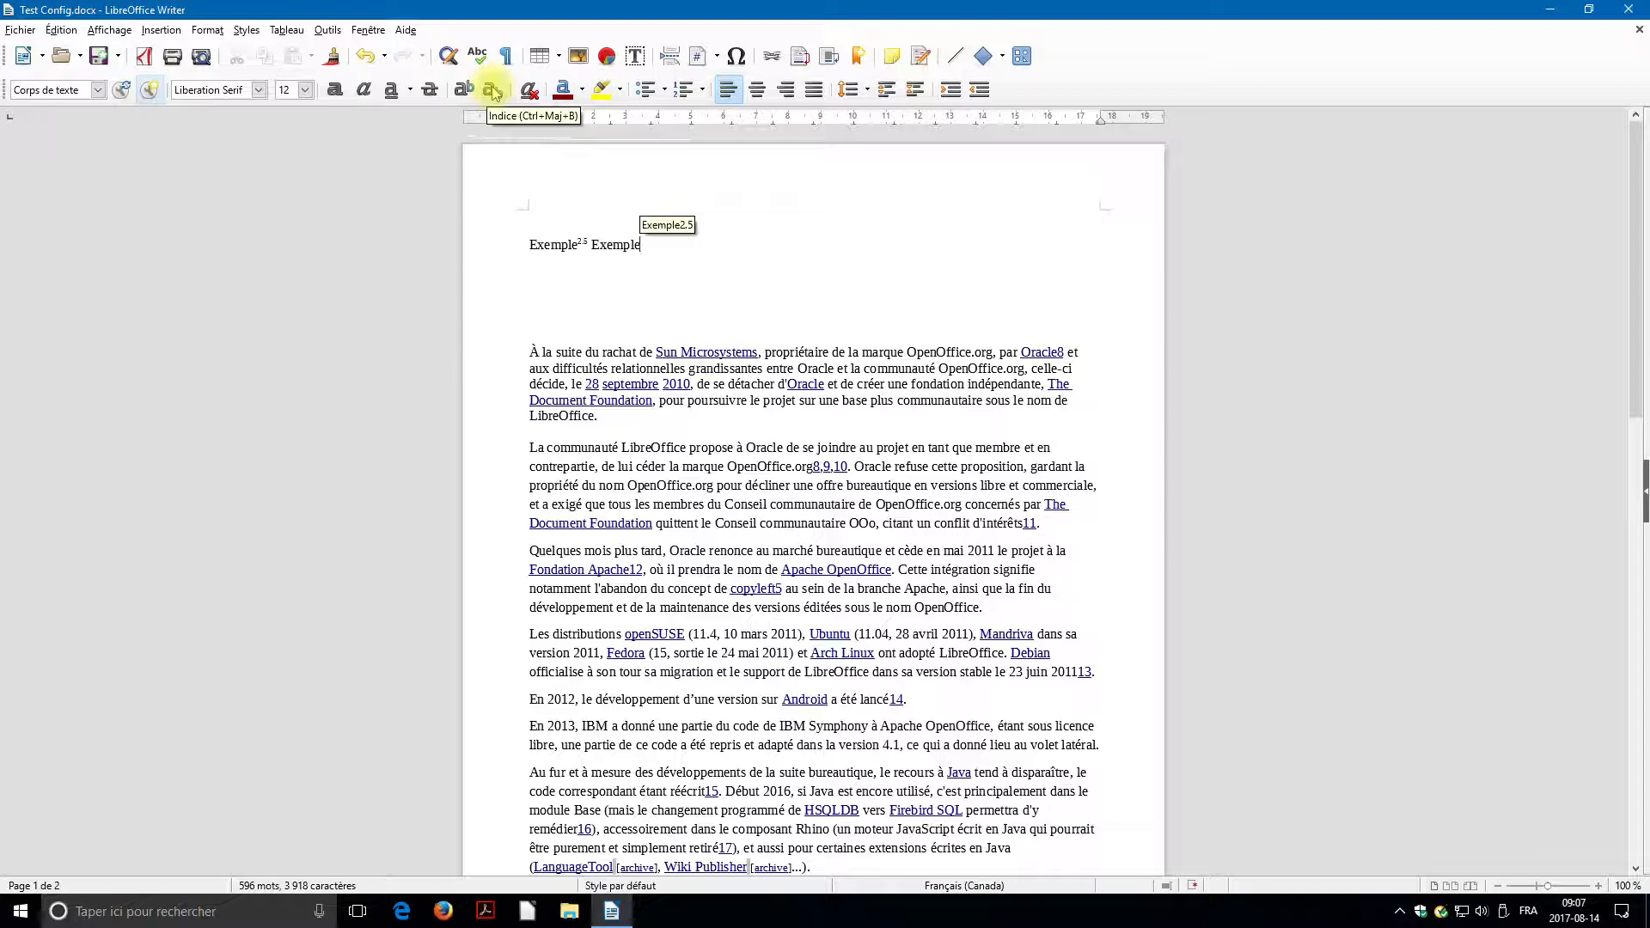
left_click(494, 92)
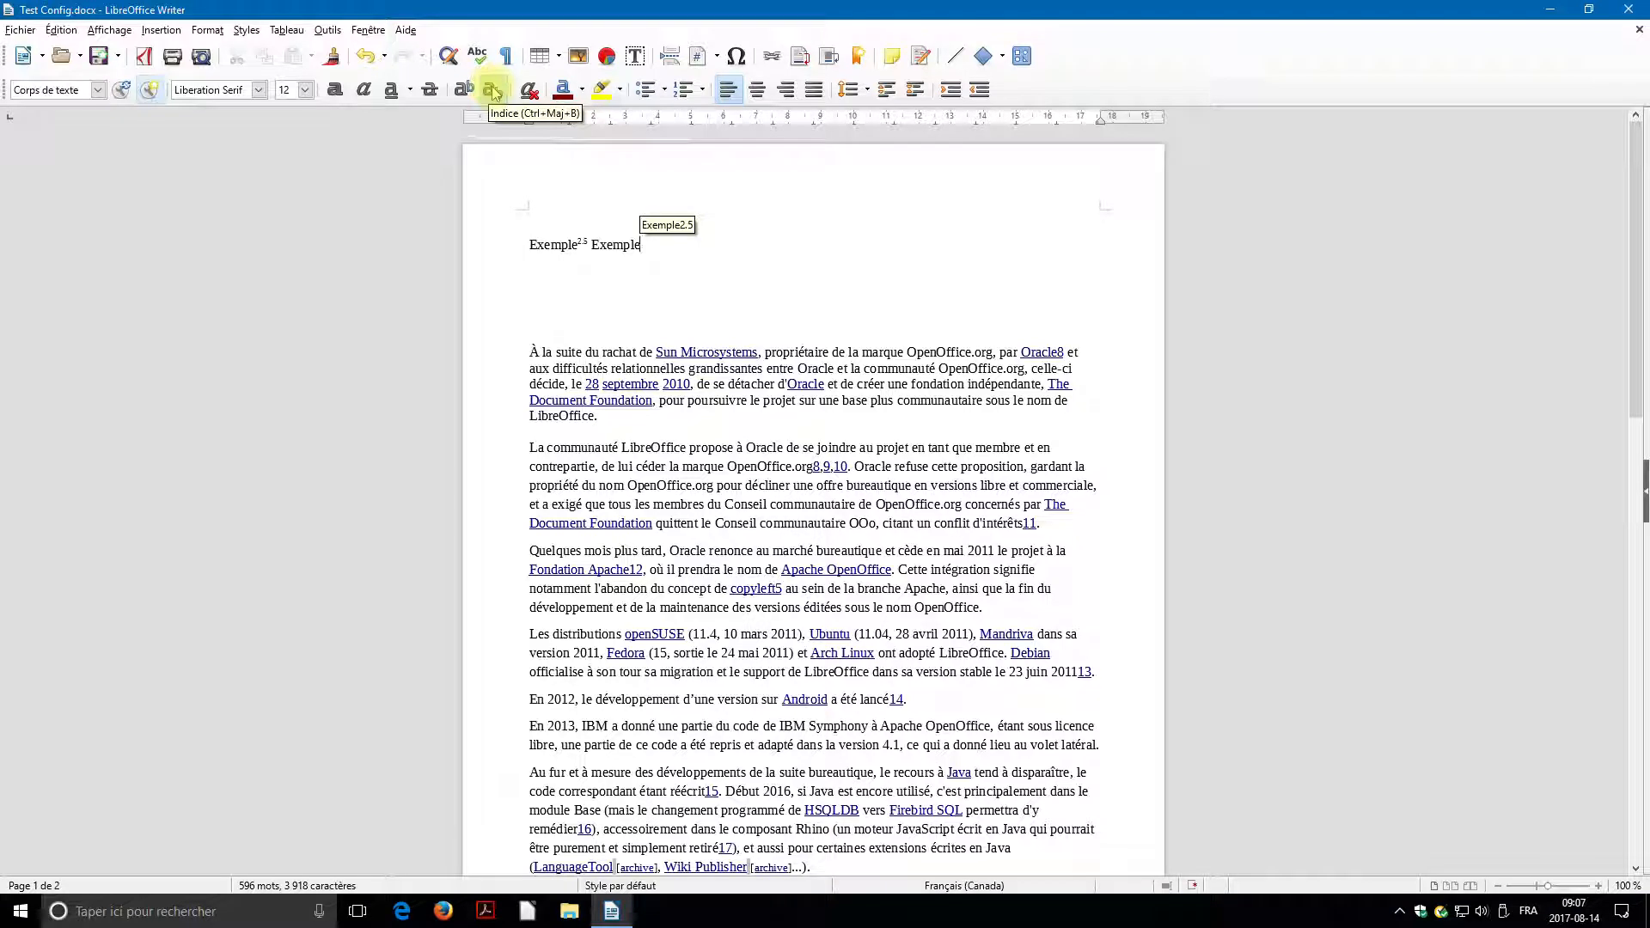
type("3.8")
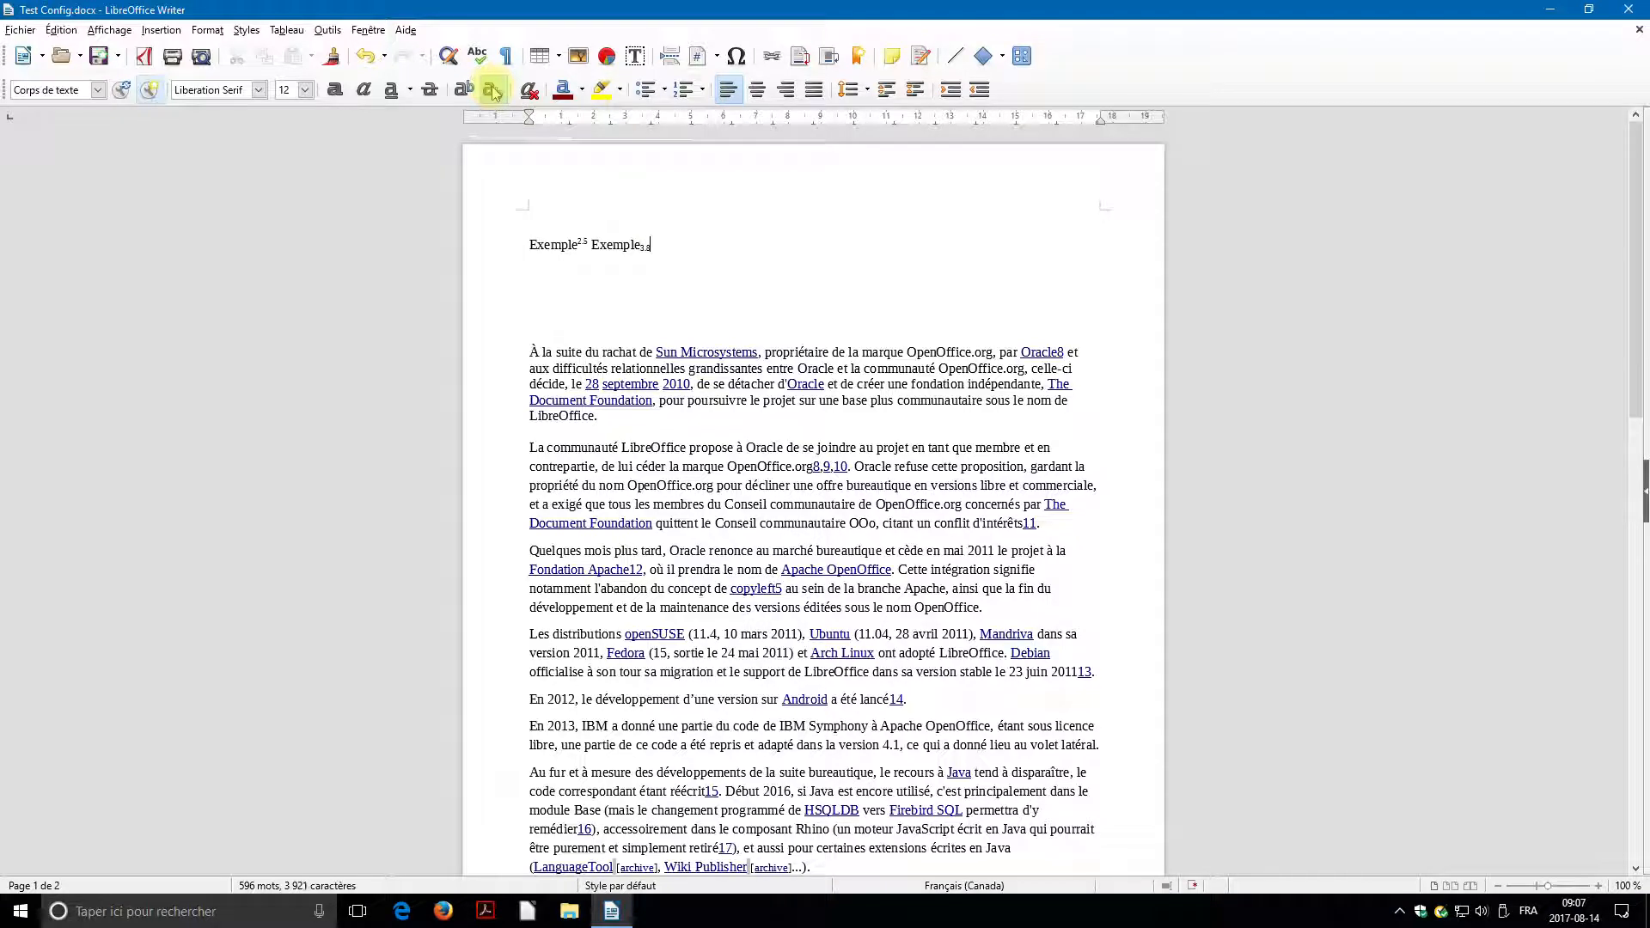
left_click(493, 92)
Clear the direct formatting of the whole example line and delete the line.
left_click_drag(658, 245, 521, 188)
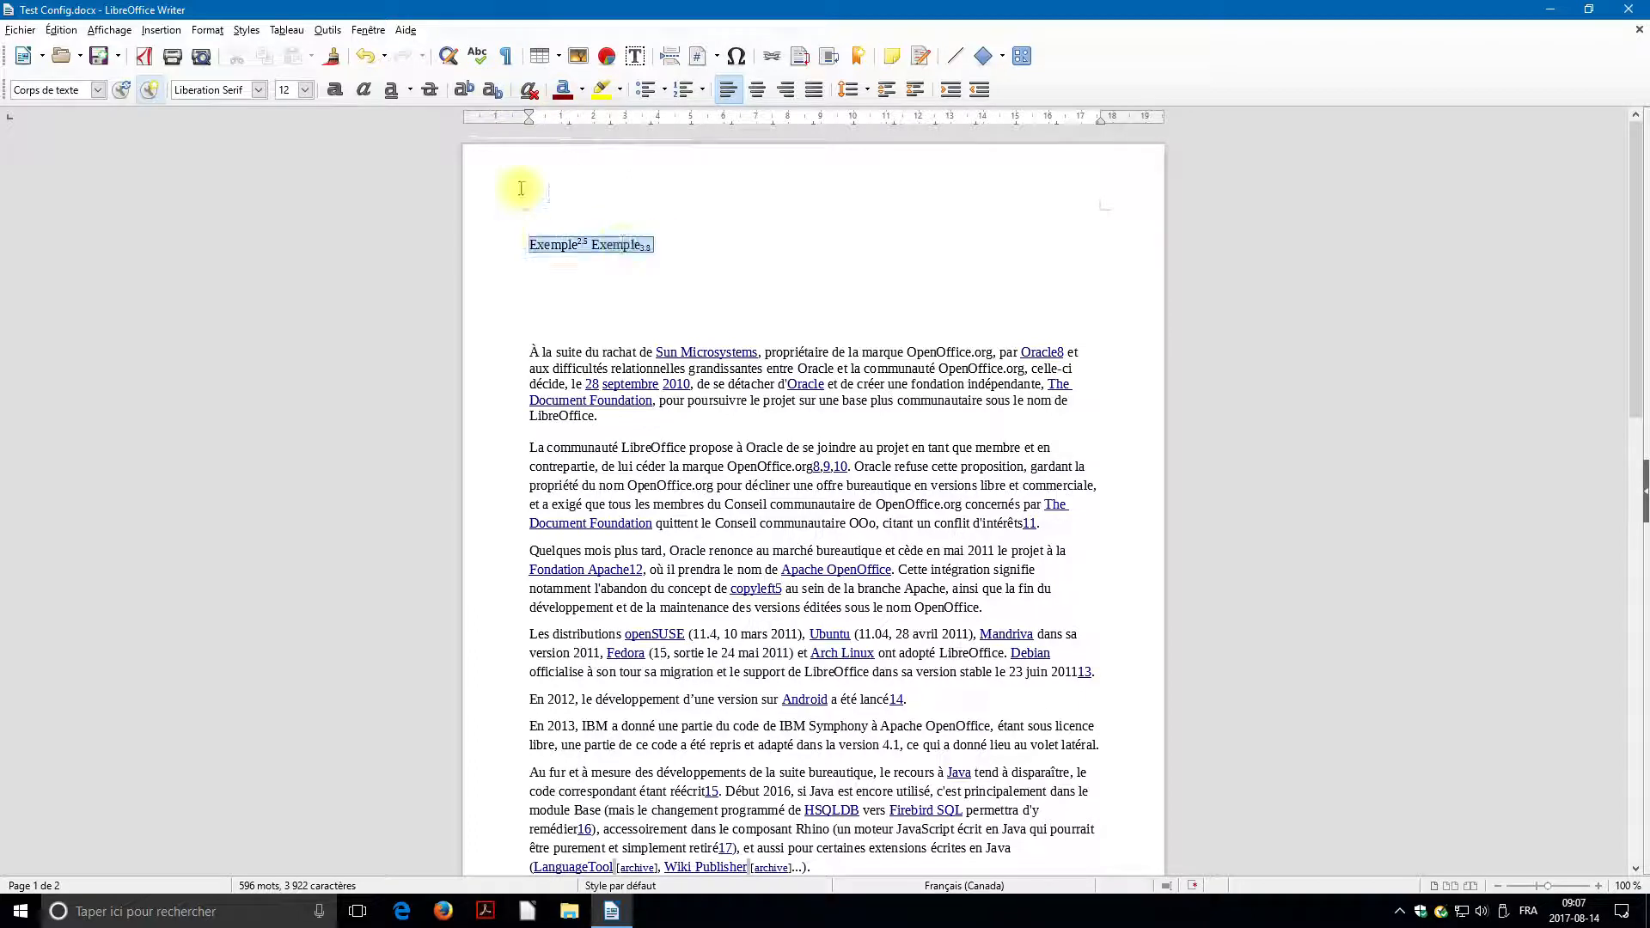
left_click(530, 92)
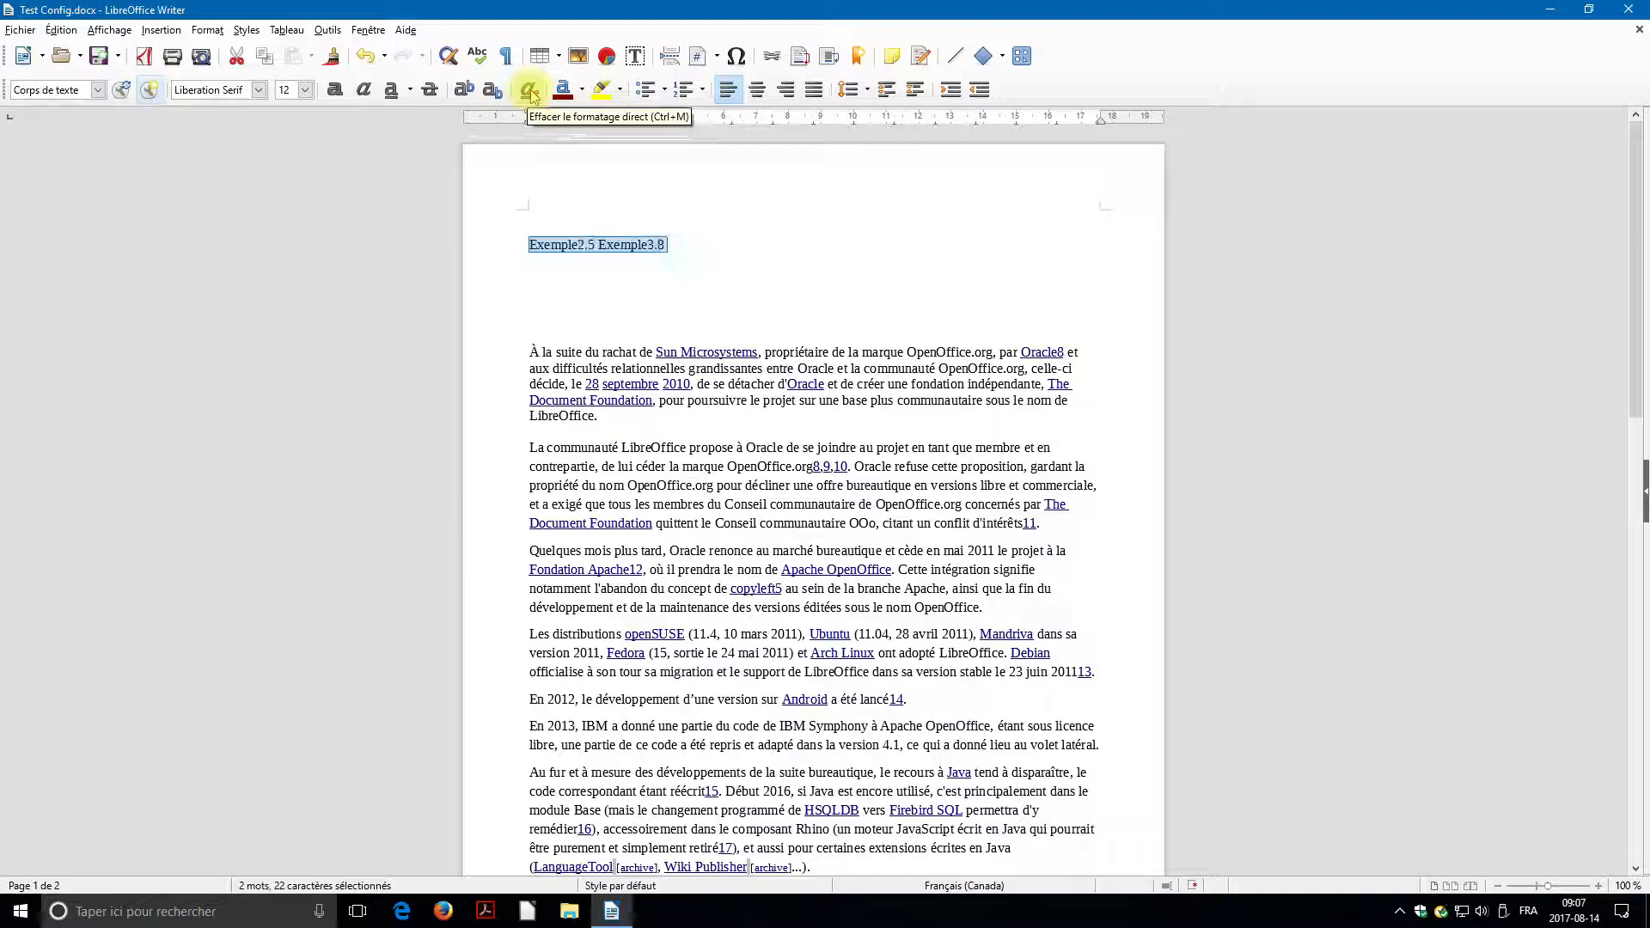
left_click(688, 240)
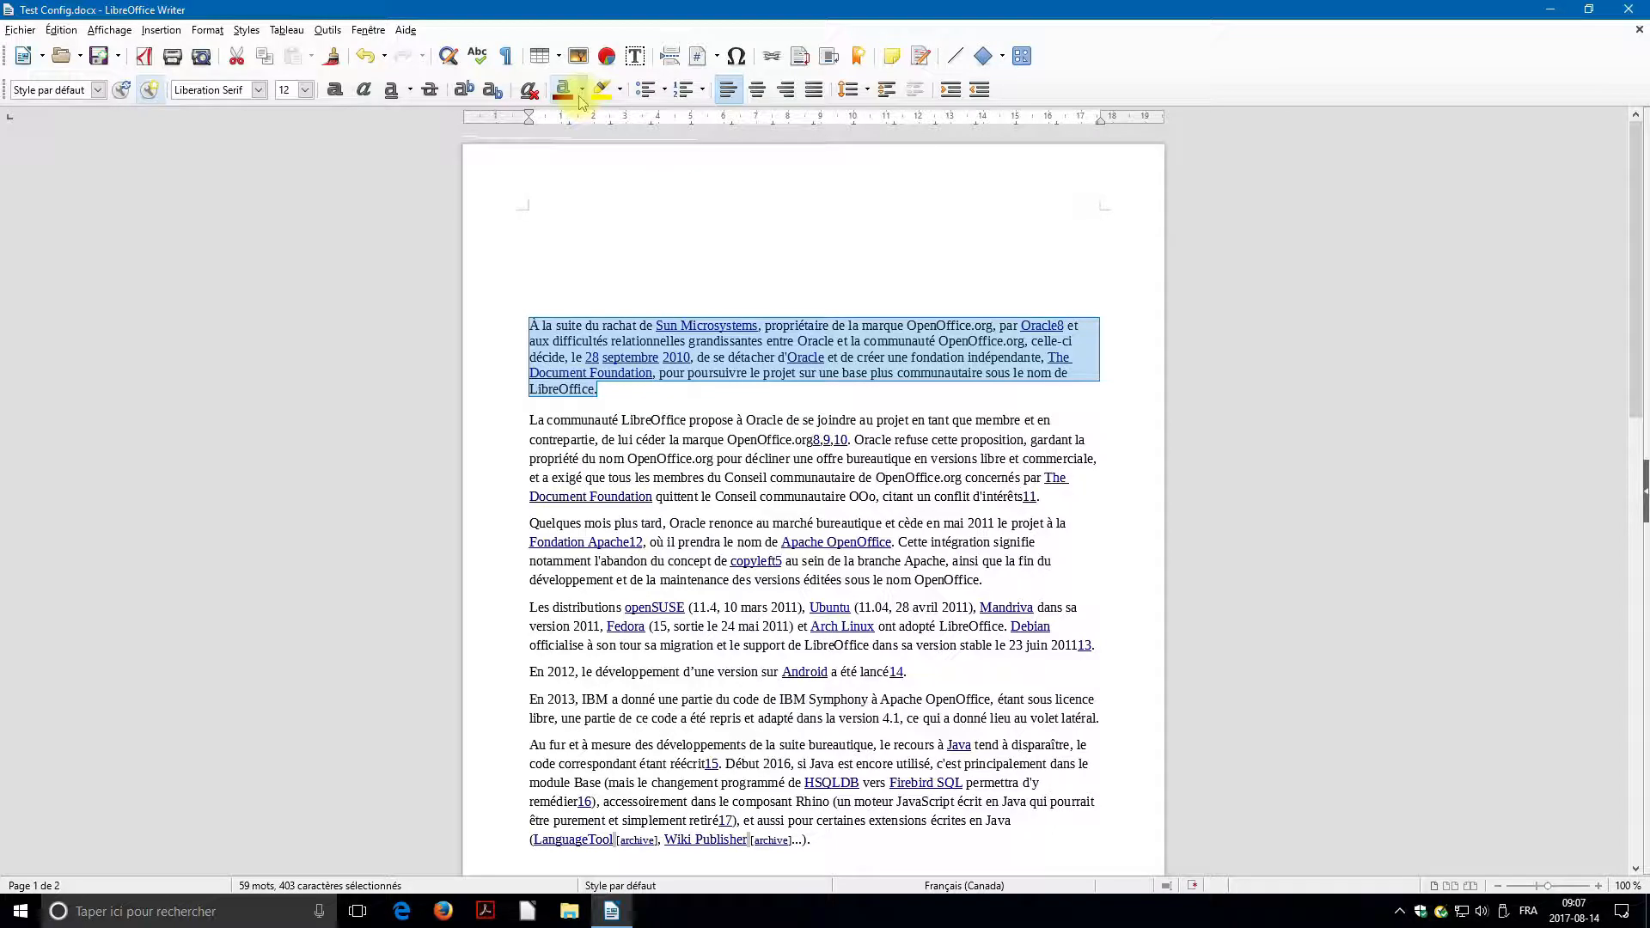
Color the text of the selected first paragraph yellow and highlight it in dark blue from the standard palette.
left_click(581, 98)
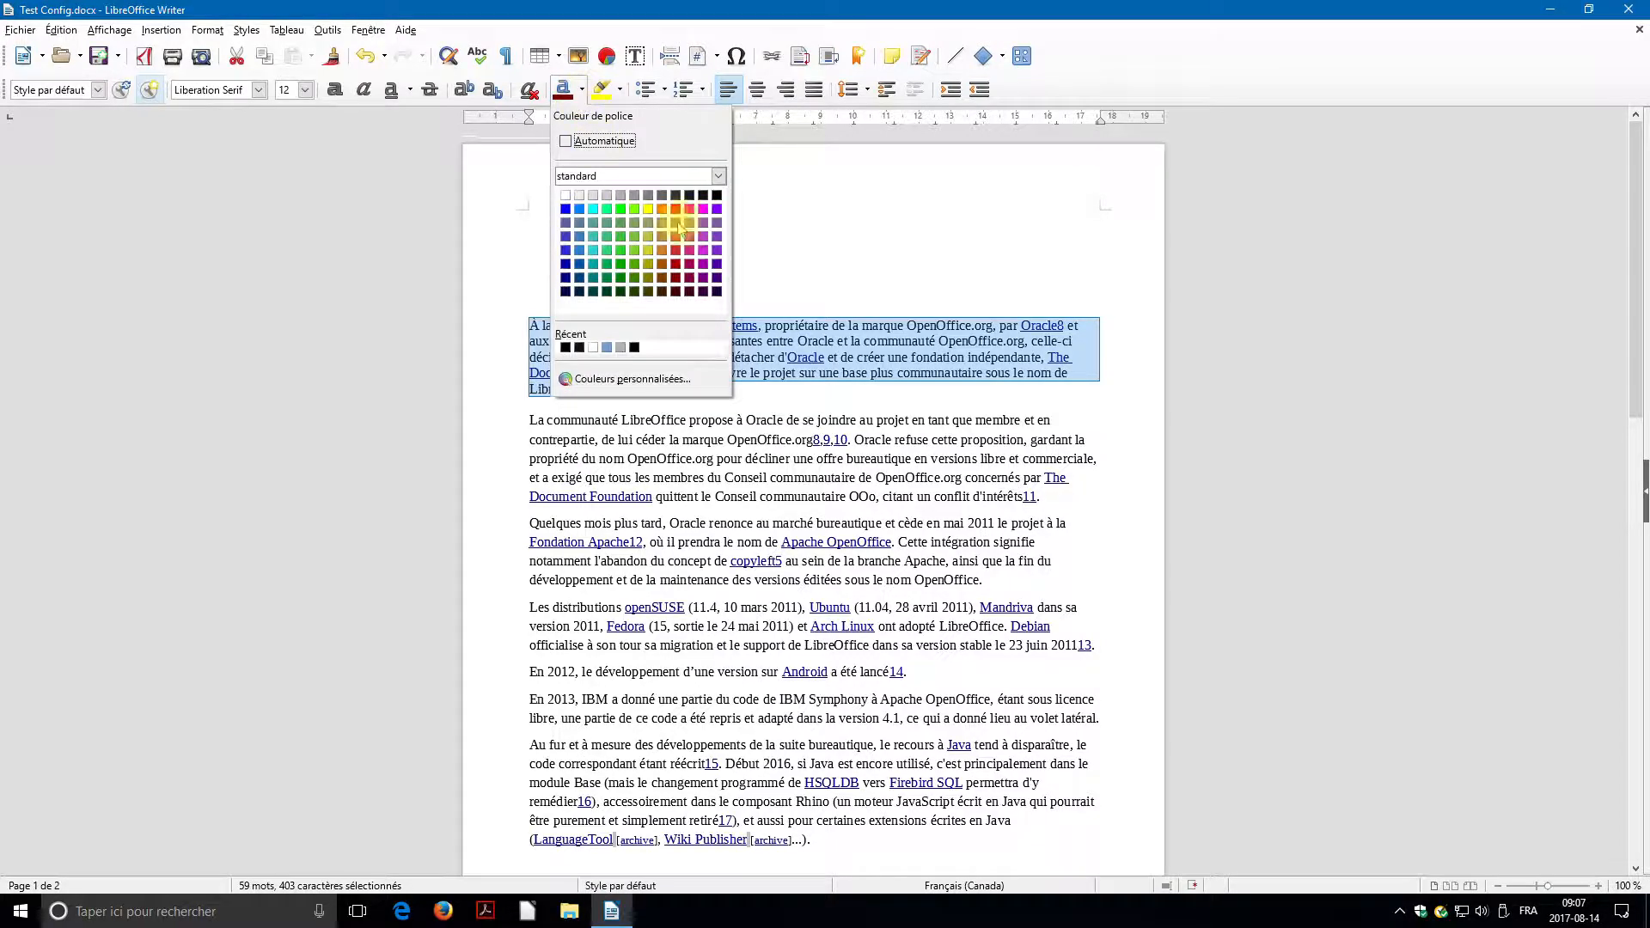
left_click(646, 210)
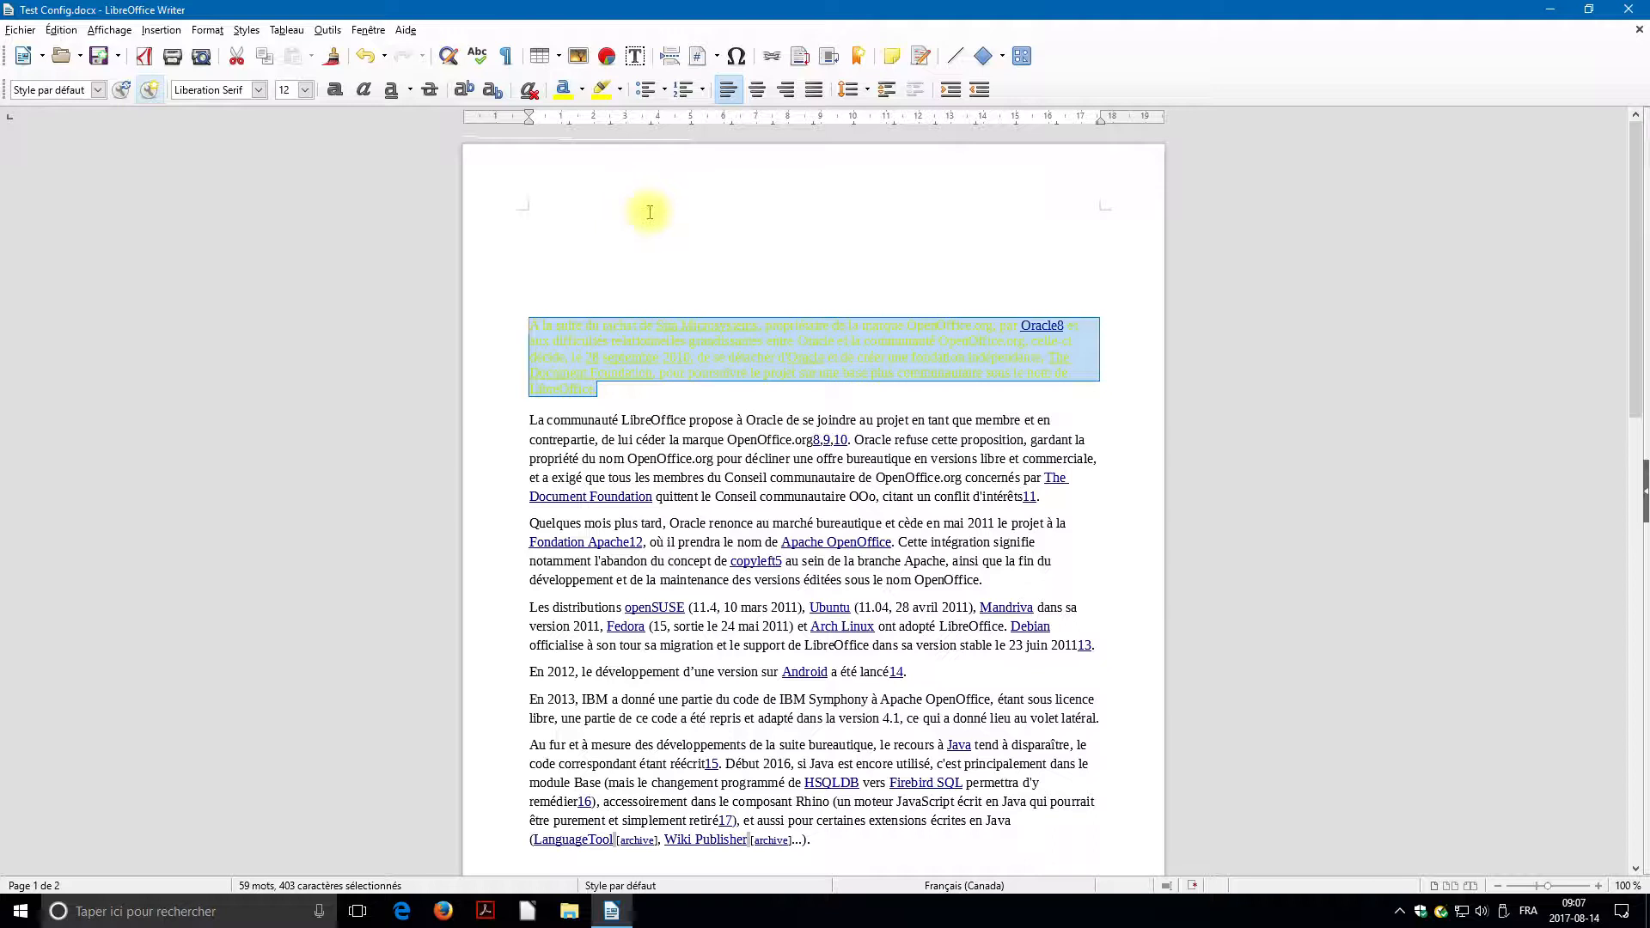
left_click(619, 90)
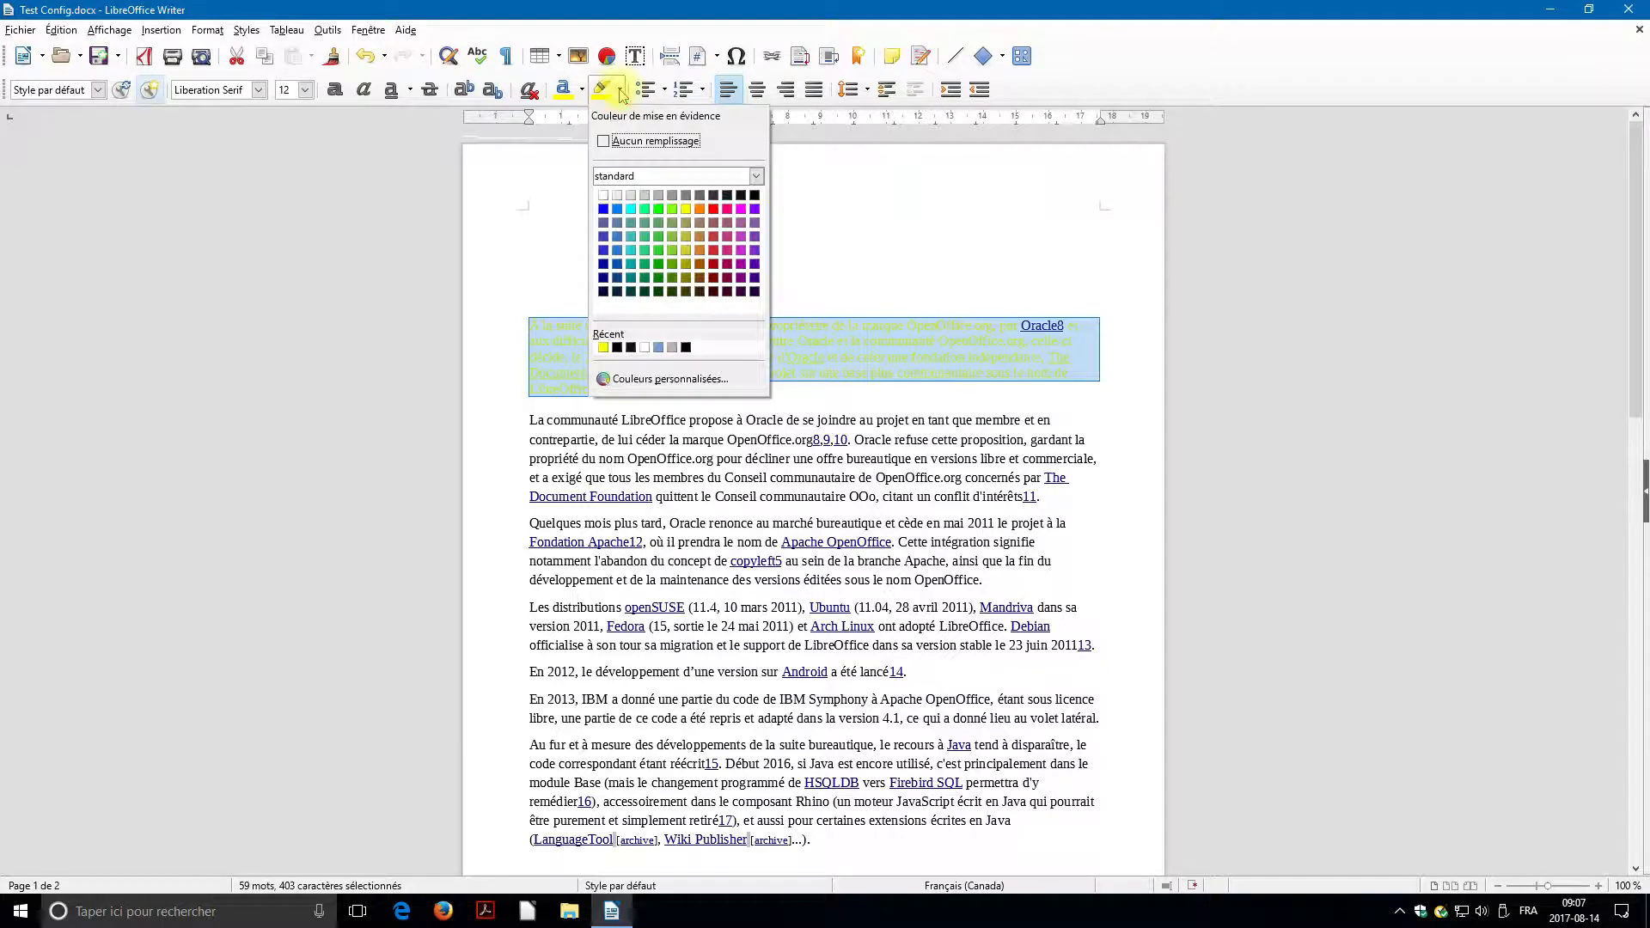
left_click(603, 277)
left_click(610, 402)
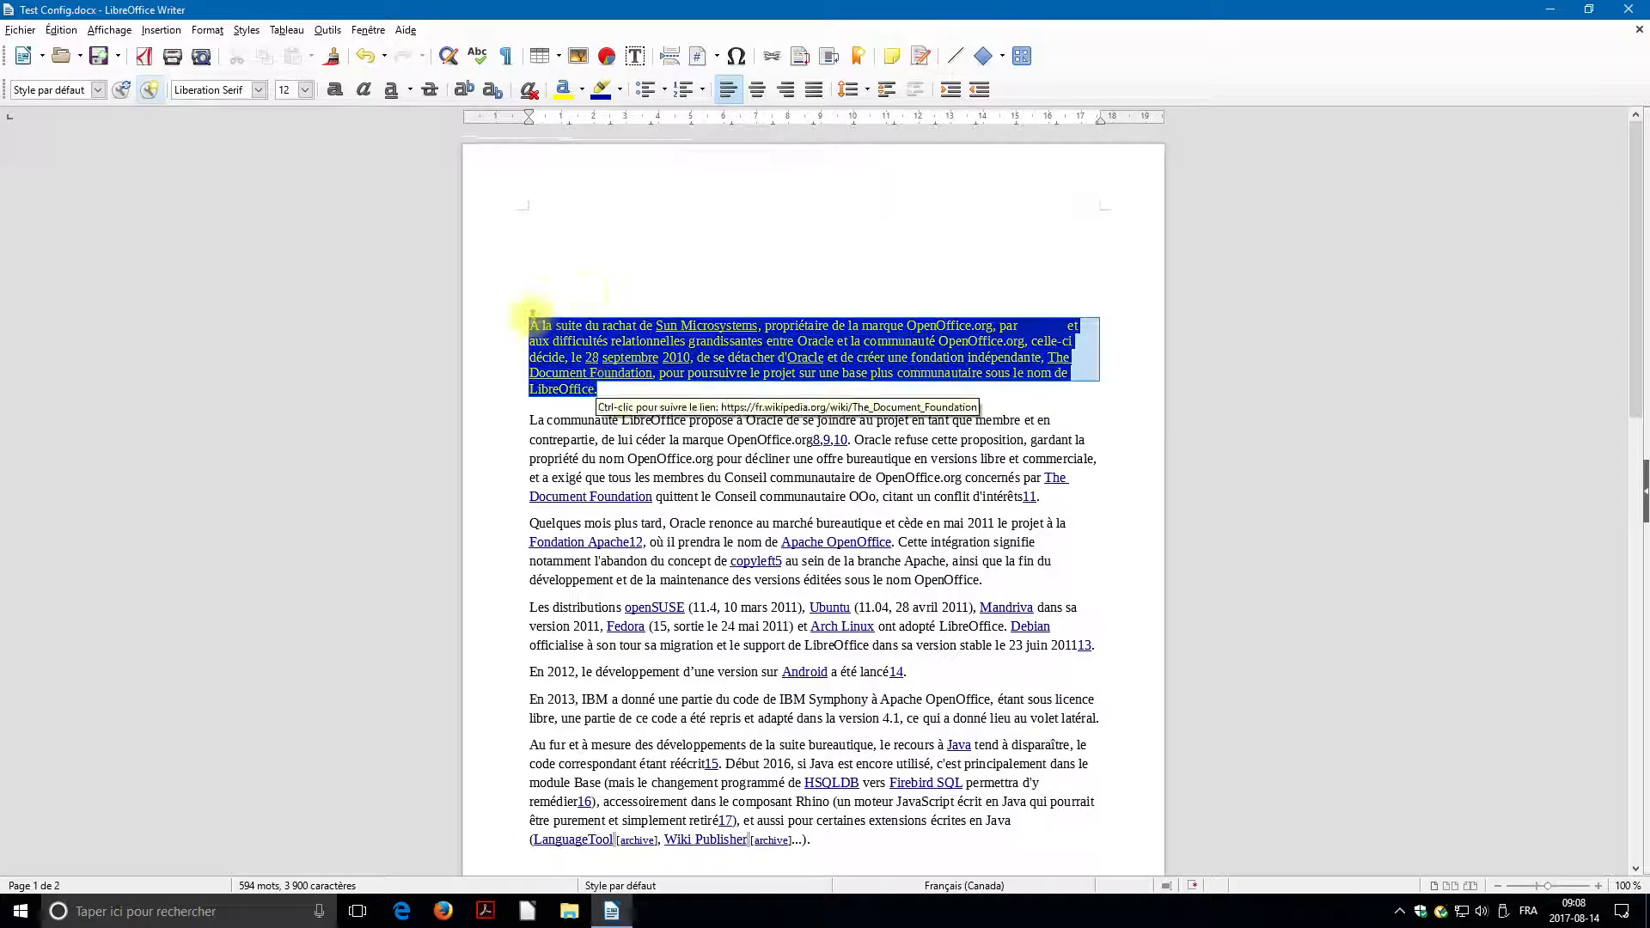
Reset the first paragraph's font color to automatic and remove its highlighting.
left_click(582, 89)
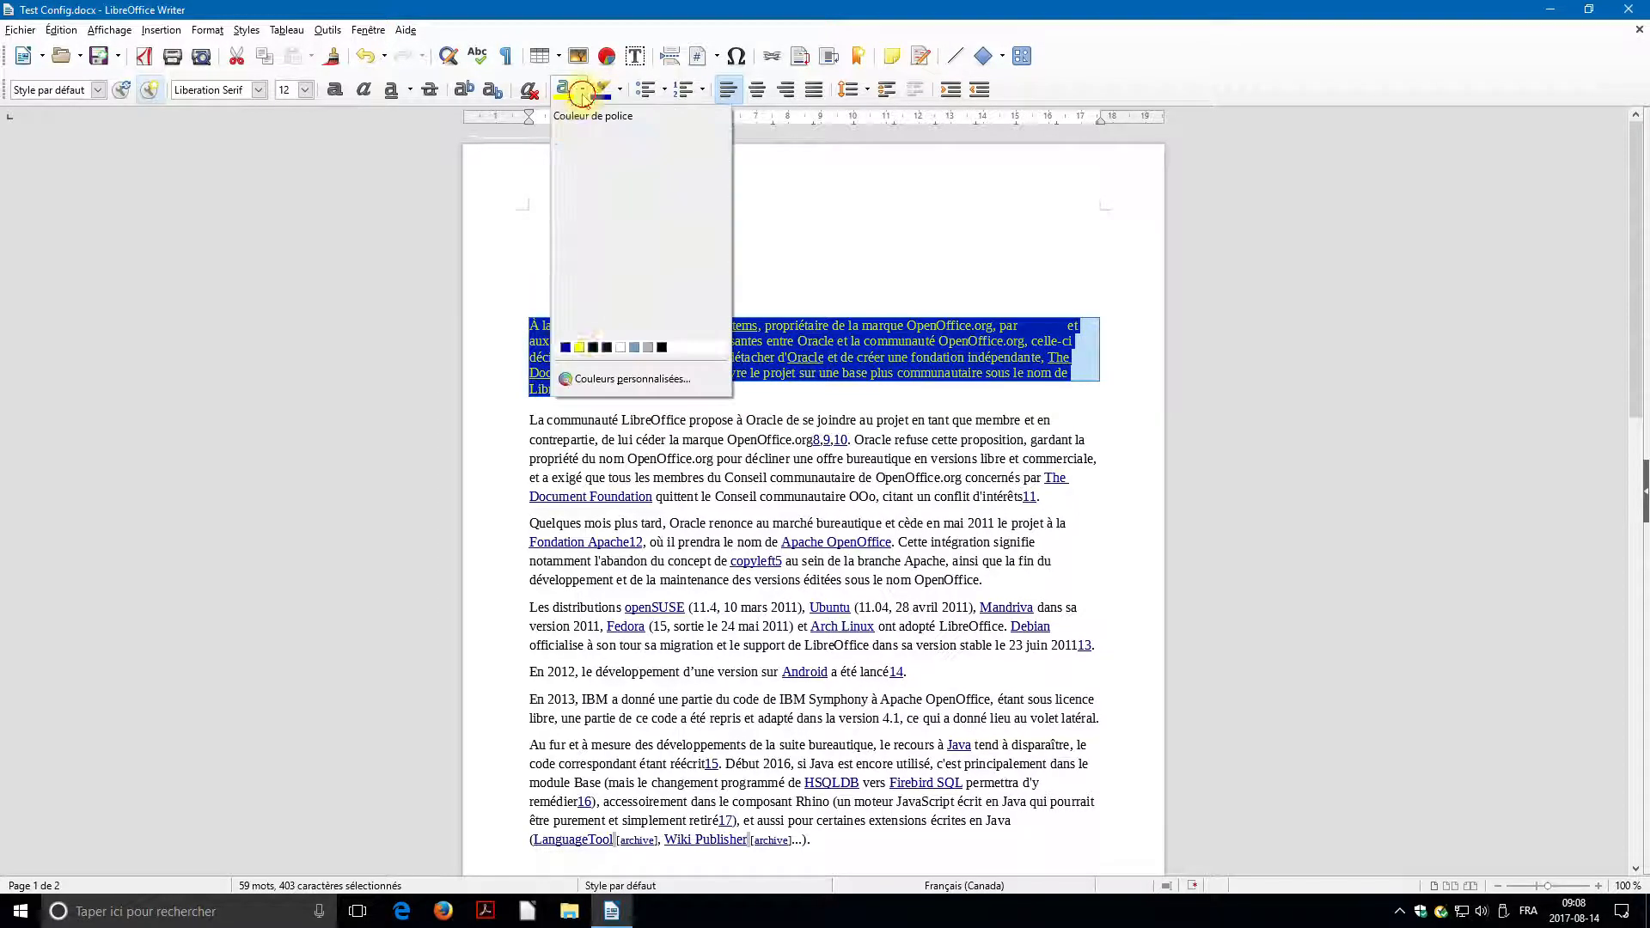
left_click(583, 177)
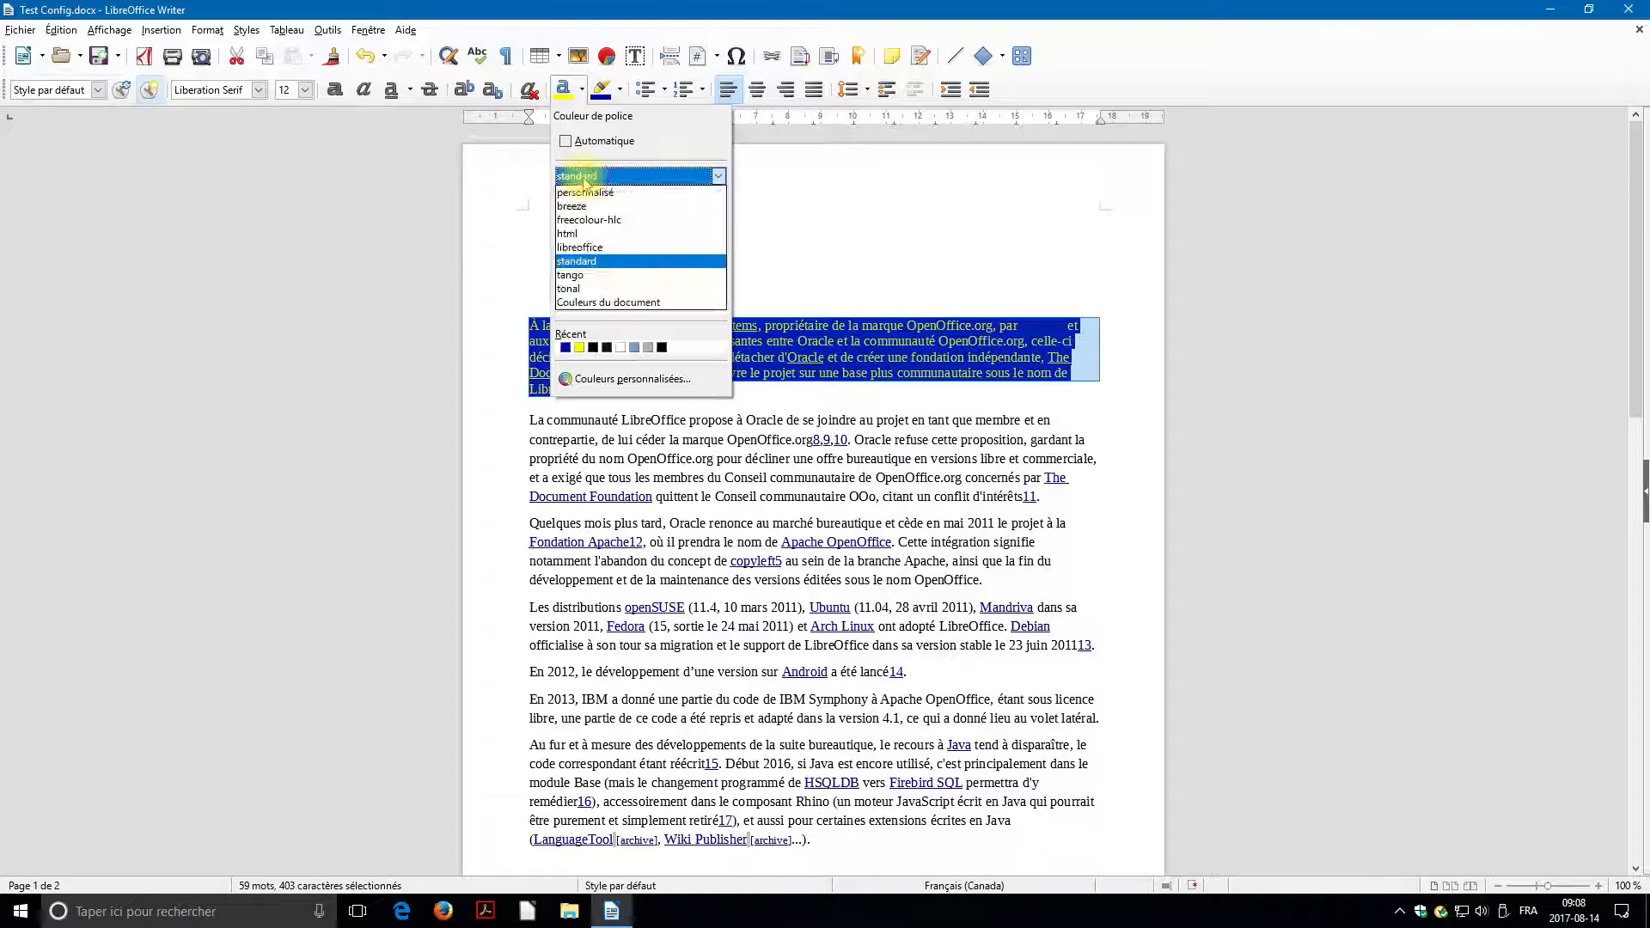
left_click(578, 177)
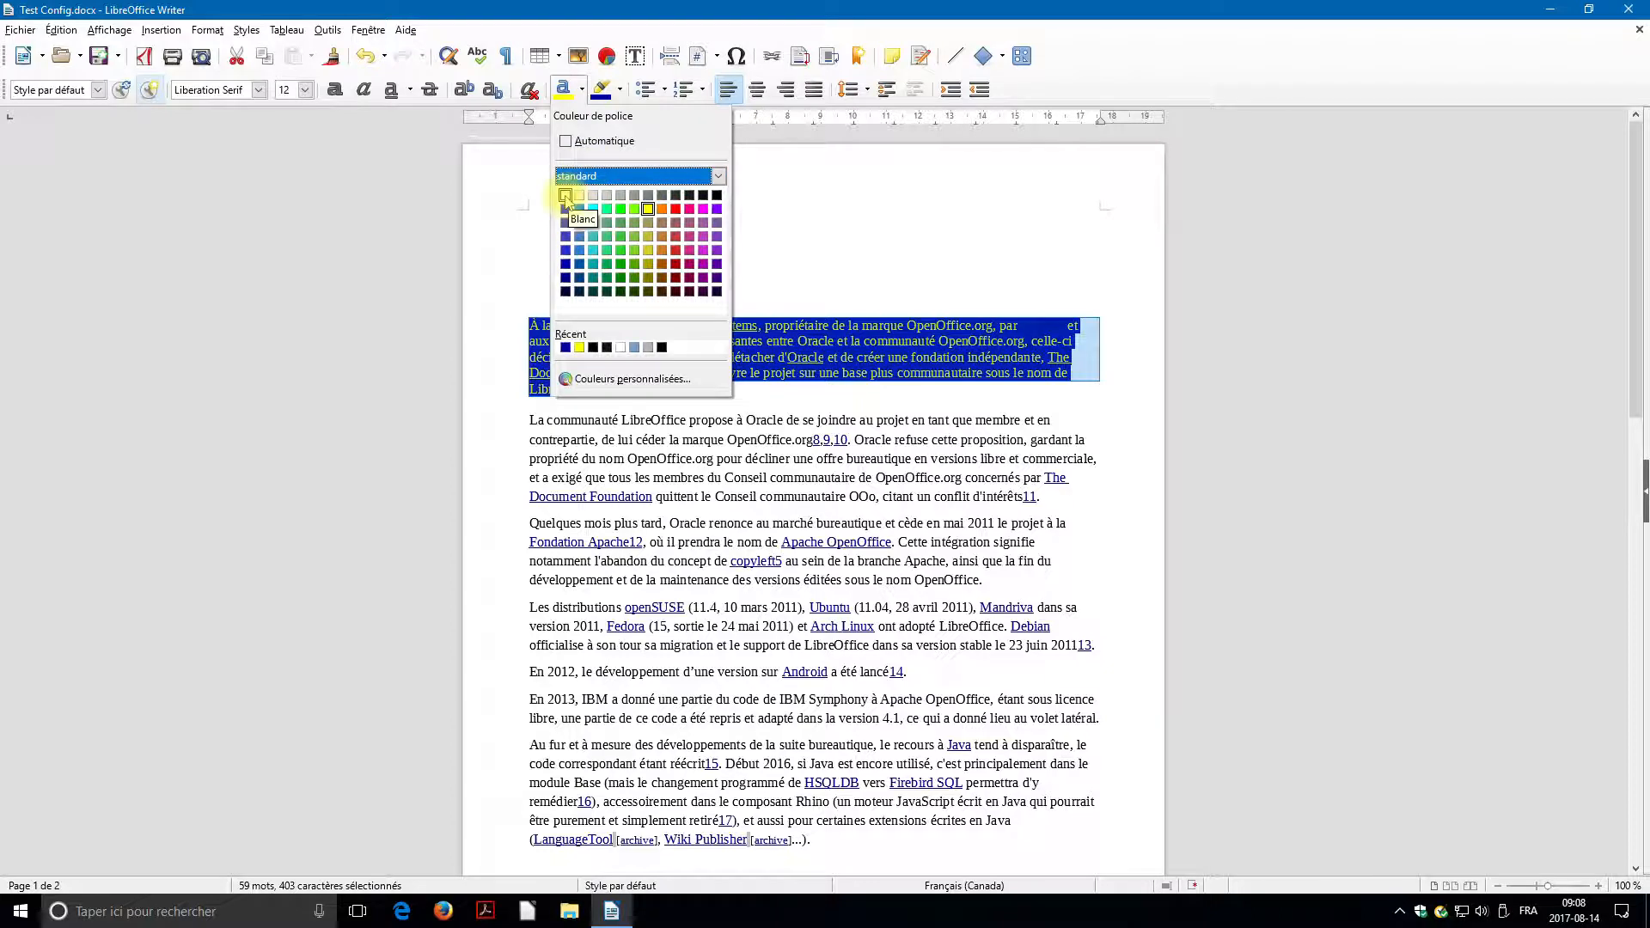
left_click(580, 141)
left_click(620, 90)
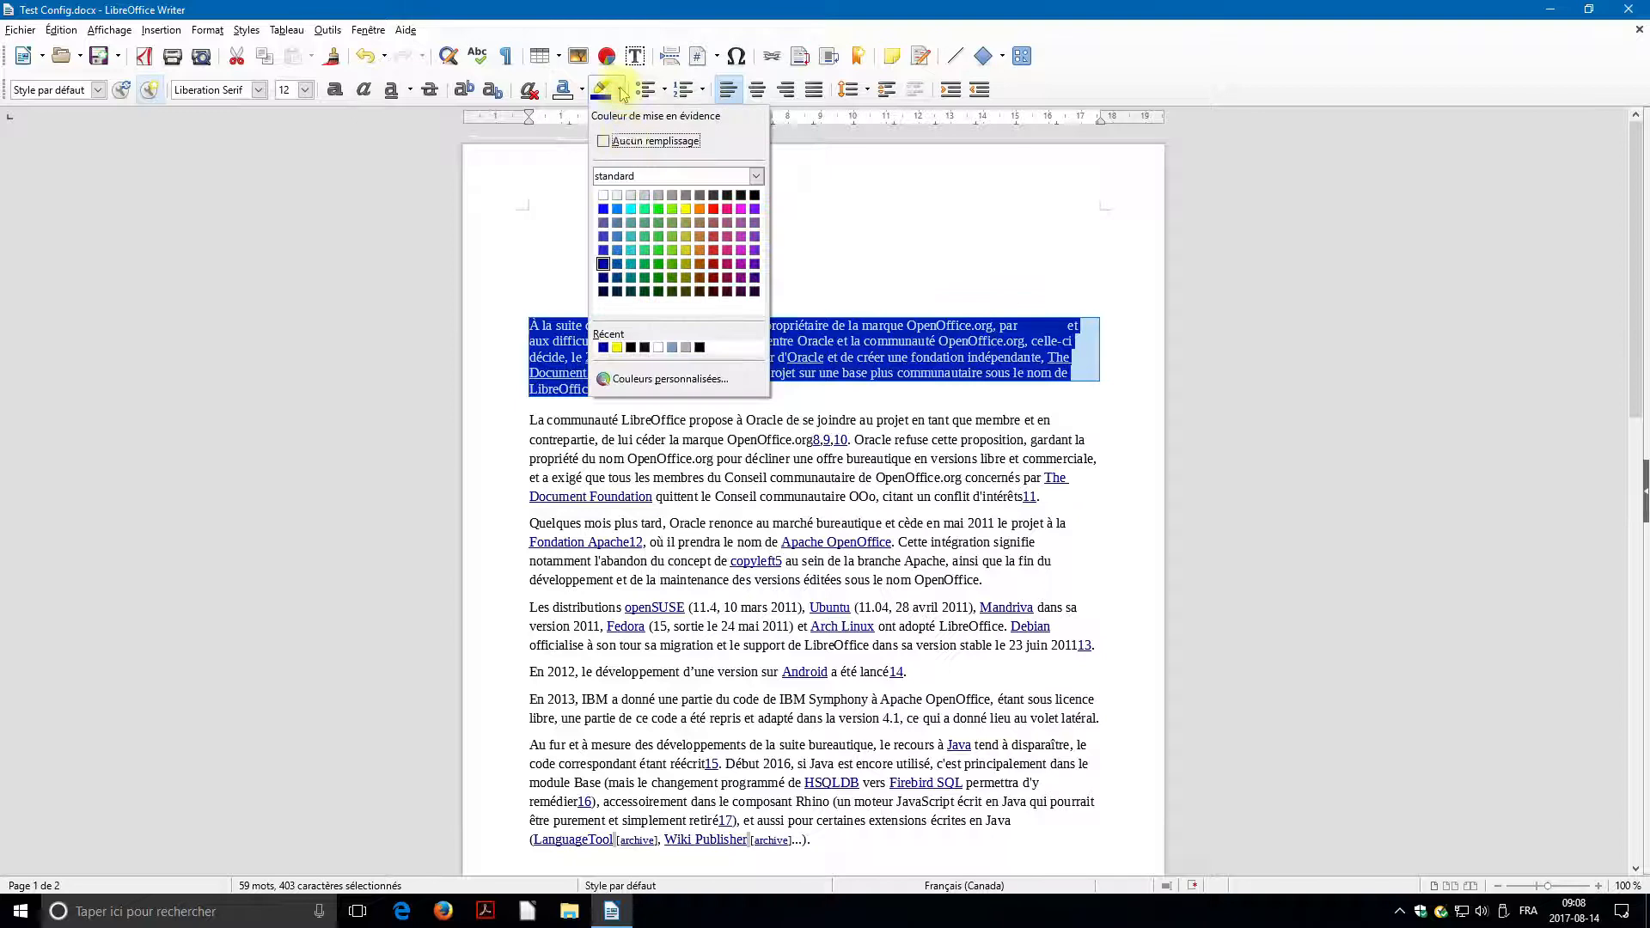
left_click(626, 142)
Enter the title "Alignement Titre" on the first line of the page.
left_click(587, 254)
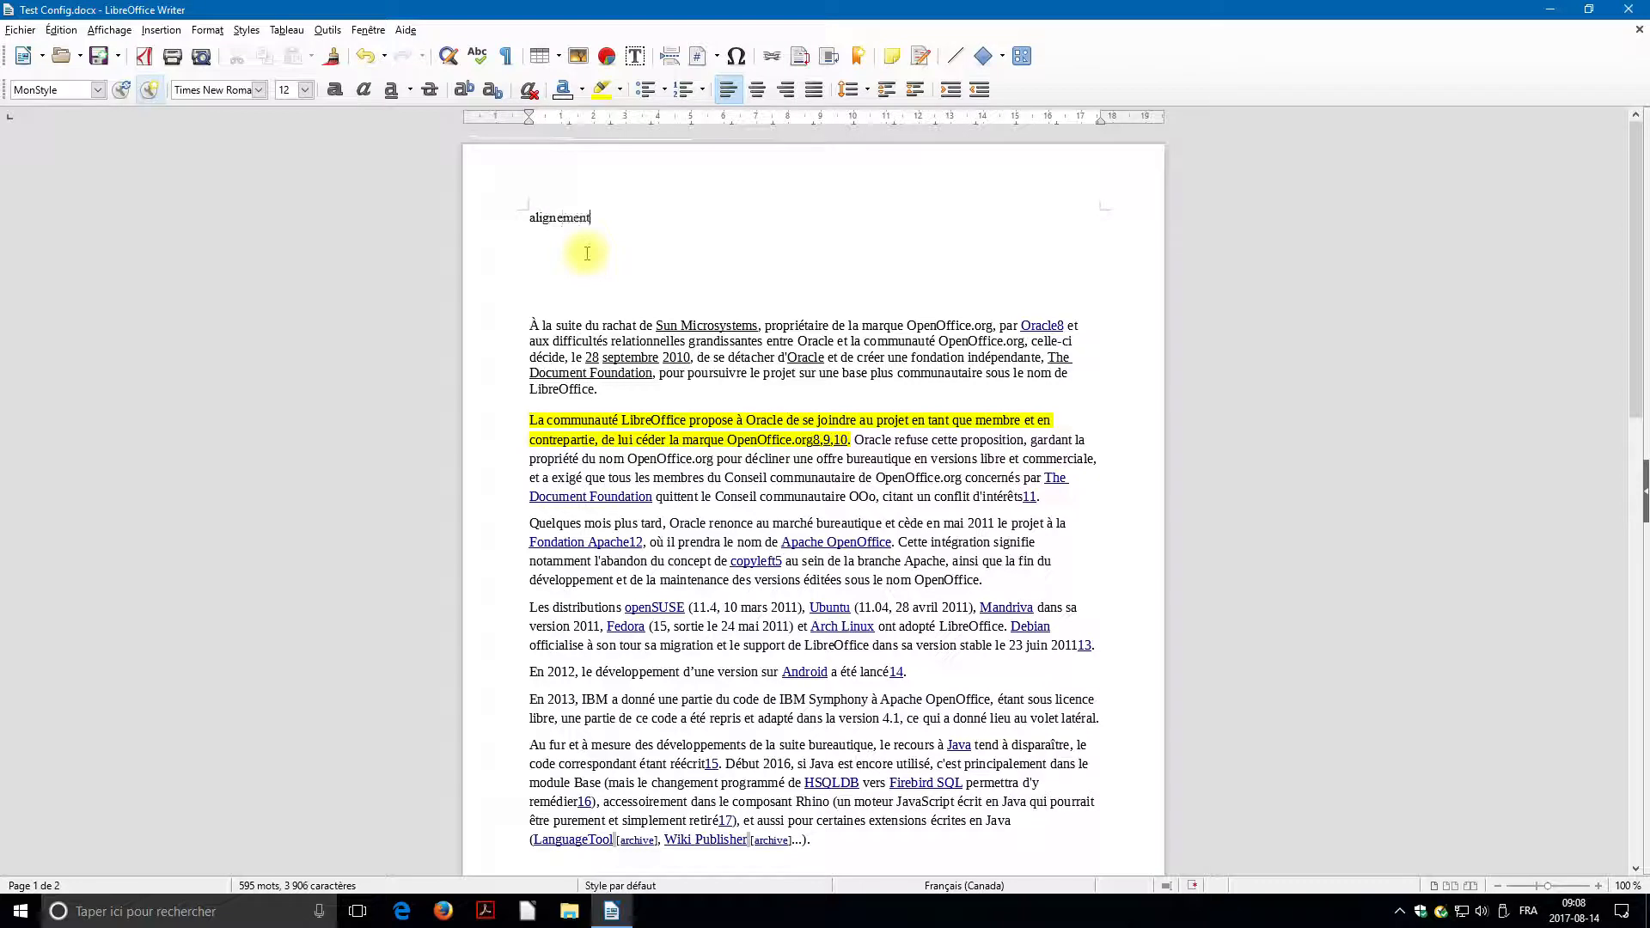
key("Delete")
type("A")
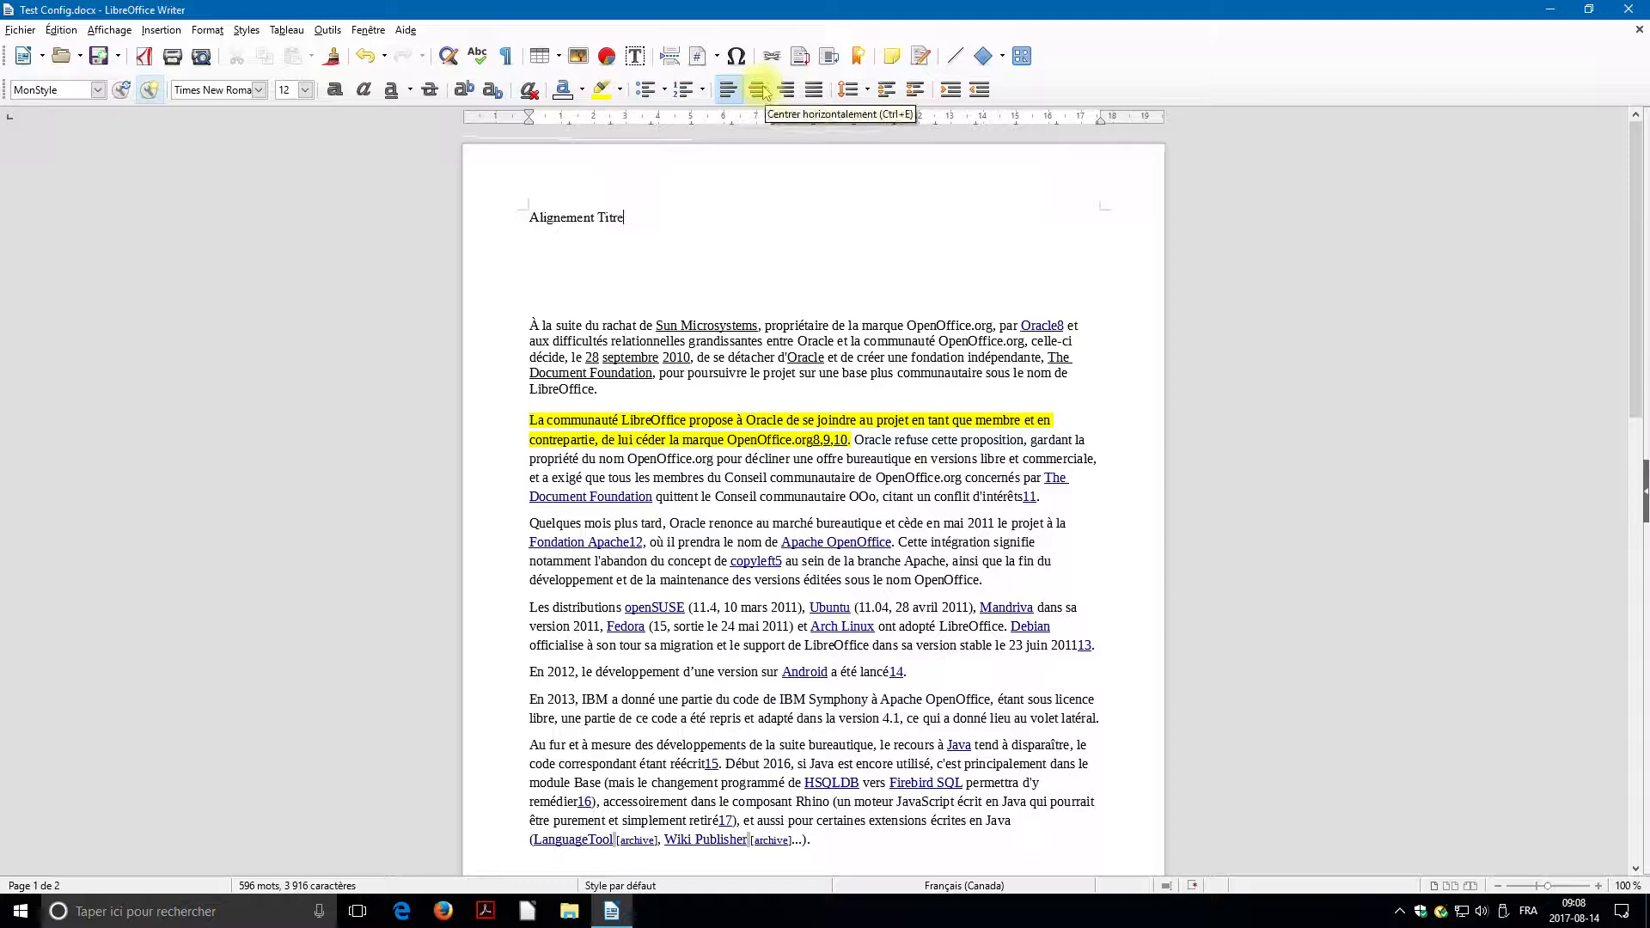
Try right, centered and justified alignment on the title "Alignement Titre", and leave it centered.
left_click(786, 93)
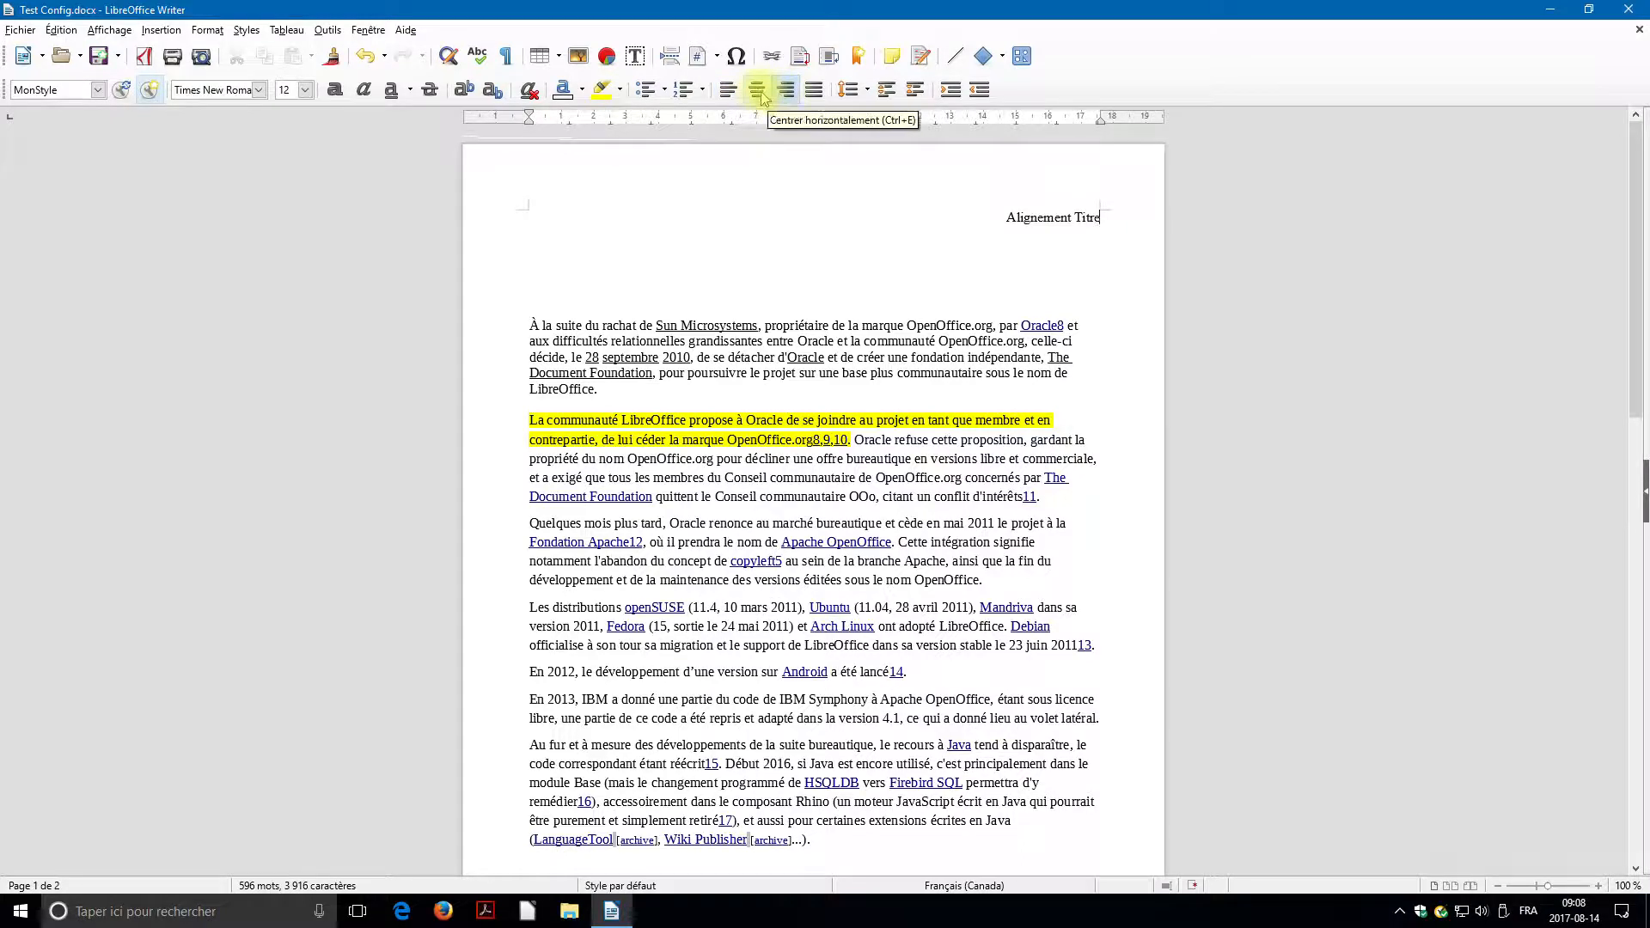
left_click(758, 93)
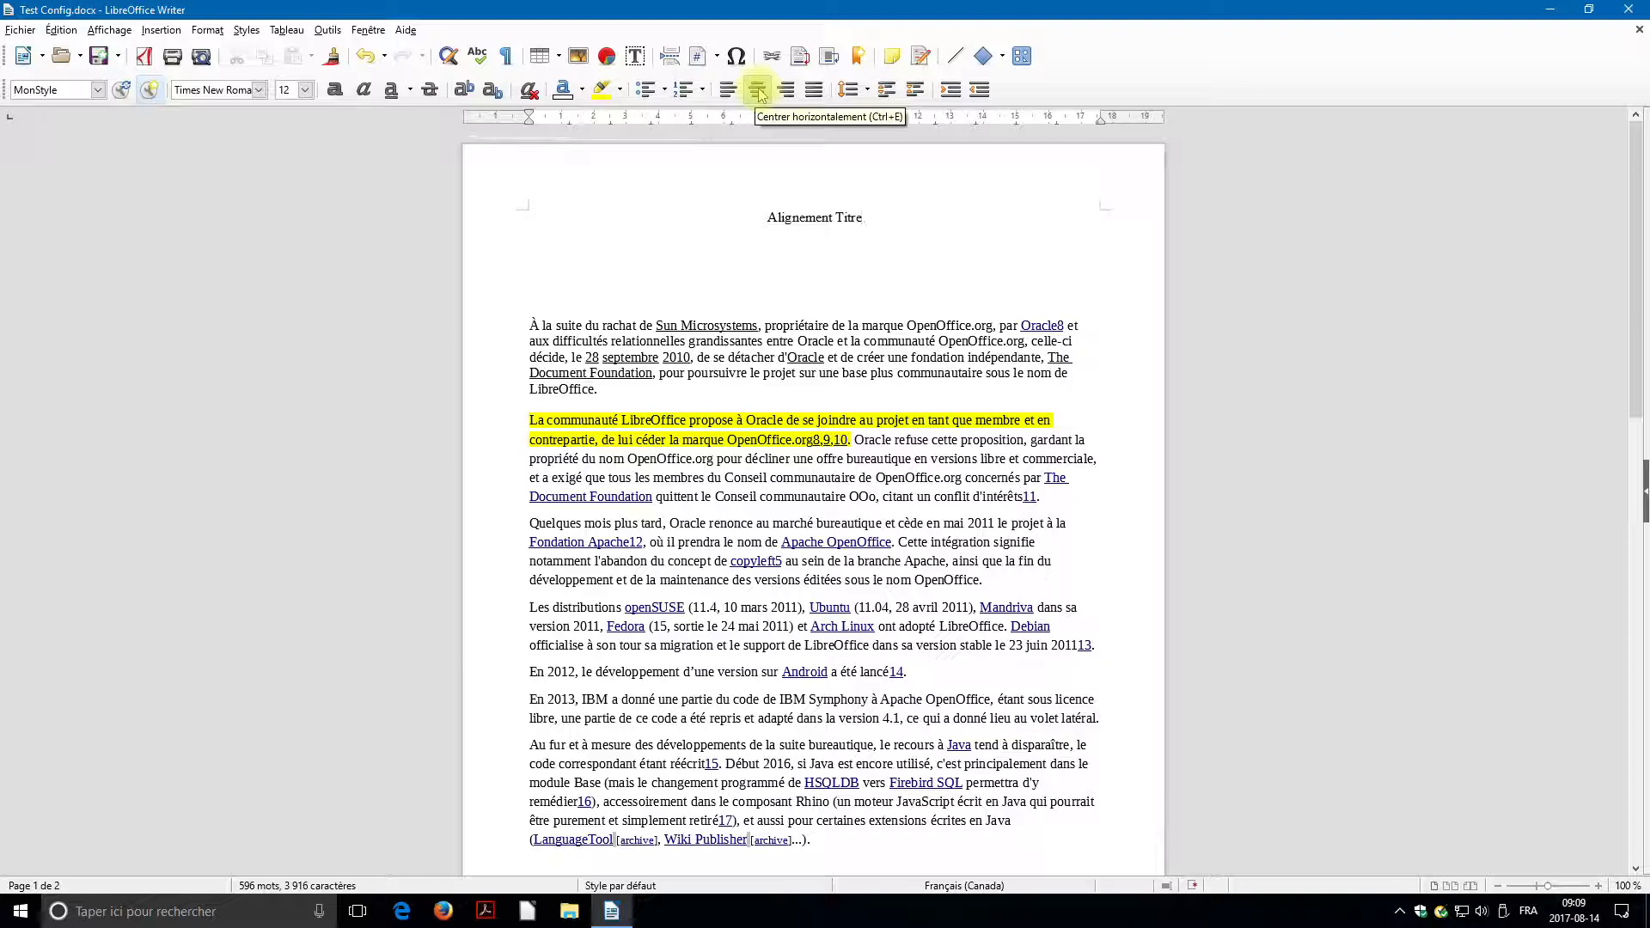
left_click(814, 92)
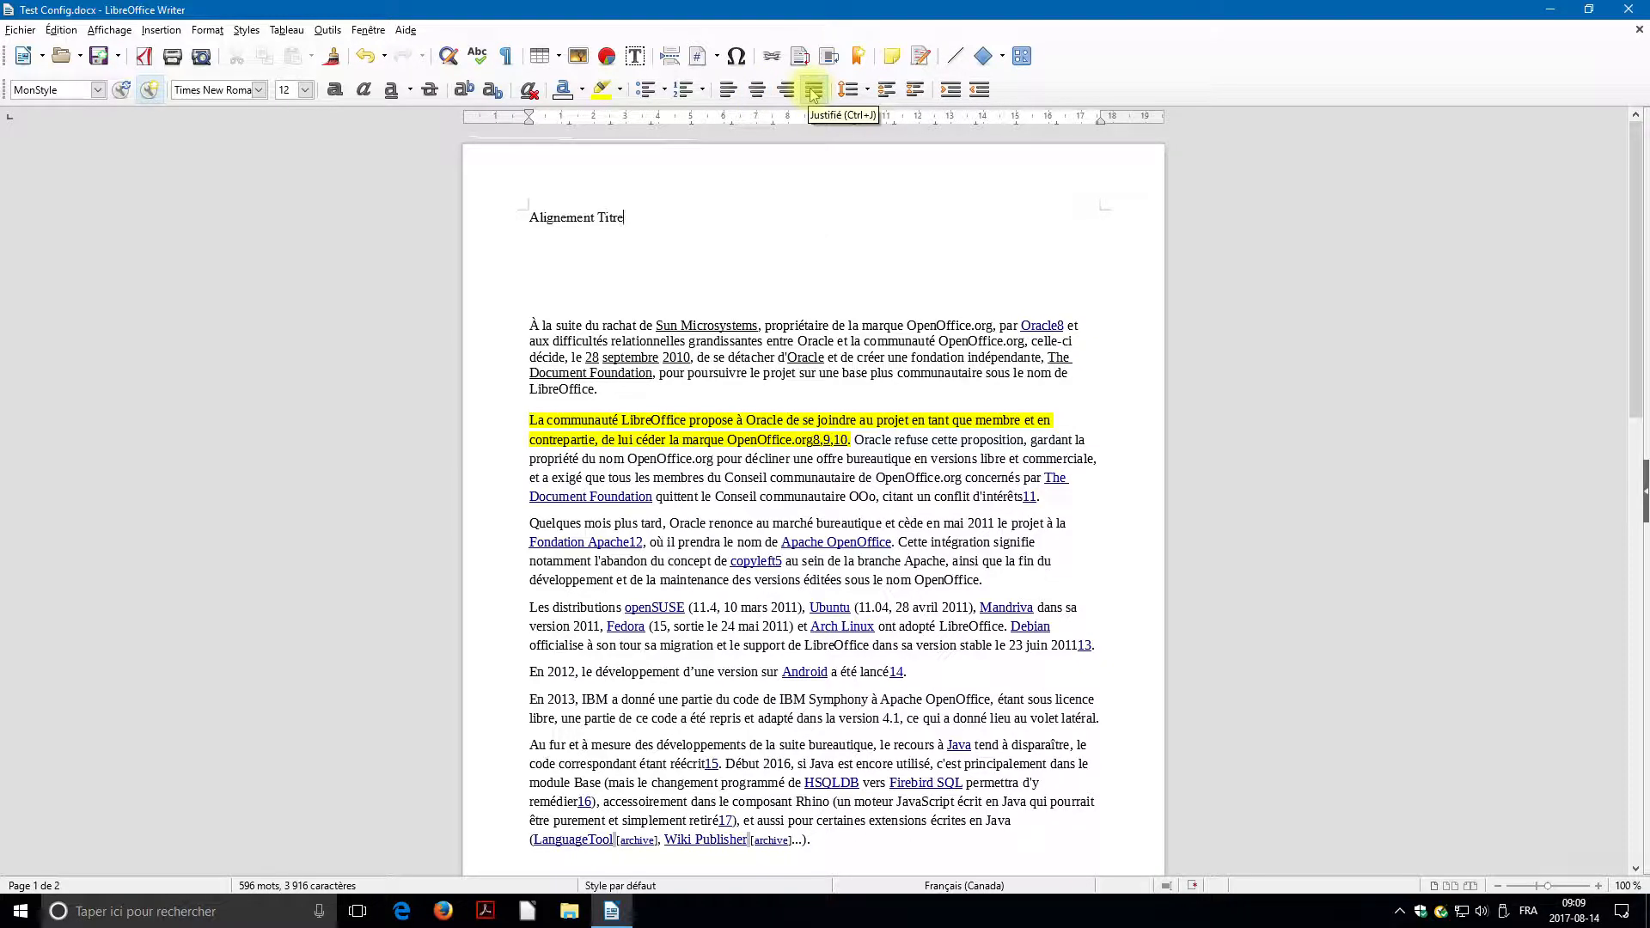
left_click(756, 90)
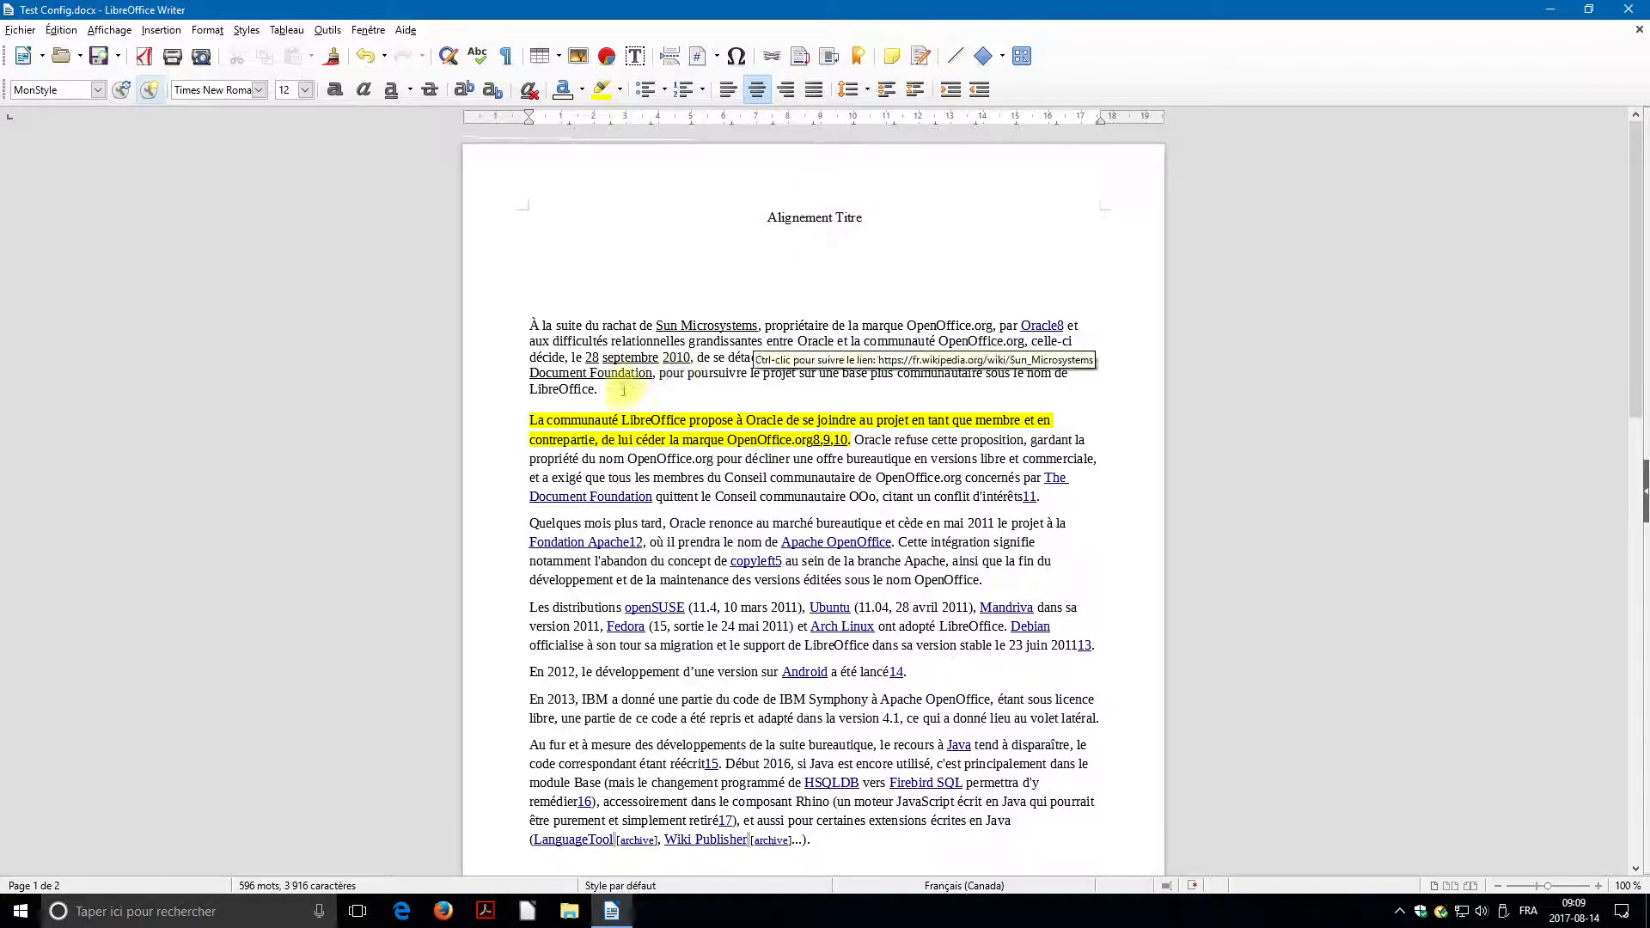
Select the first text paragraph, try justified, right and centered alignment on it, and leave it justified.
left_click_drag(623, 391, 529, 326)
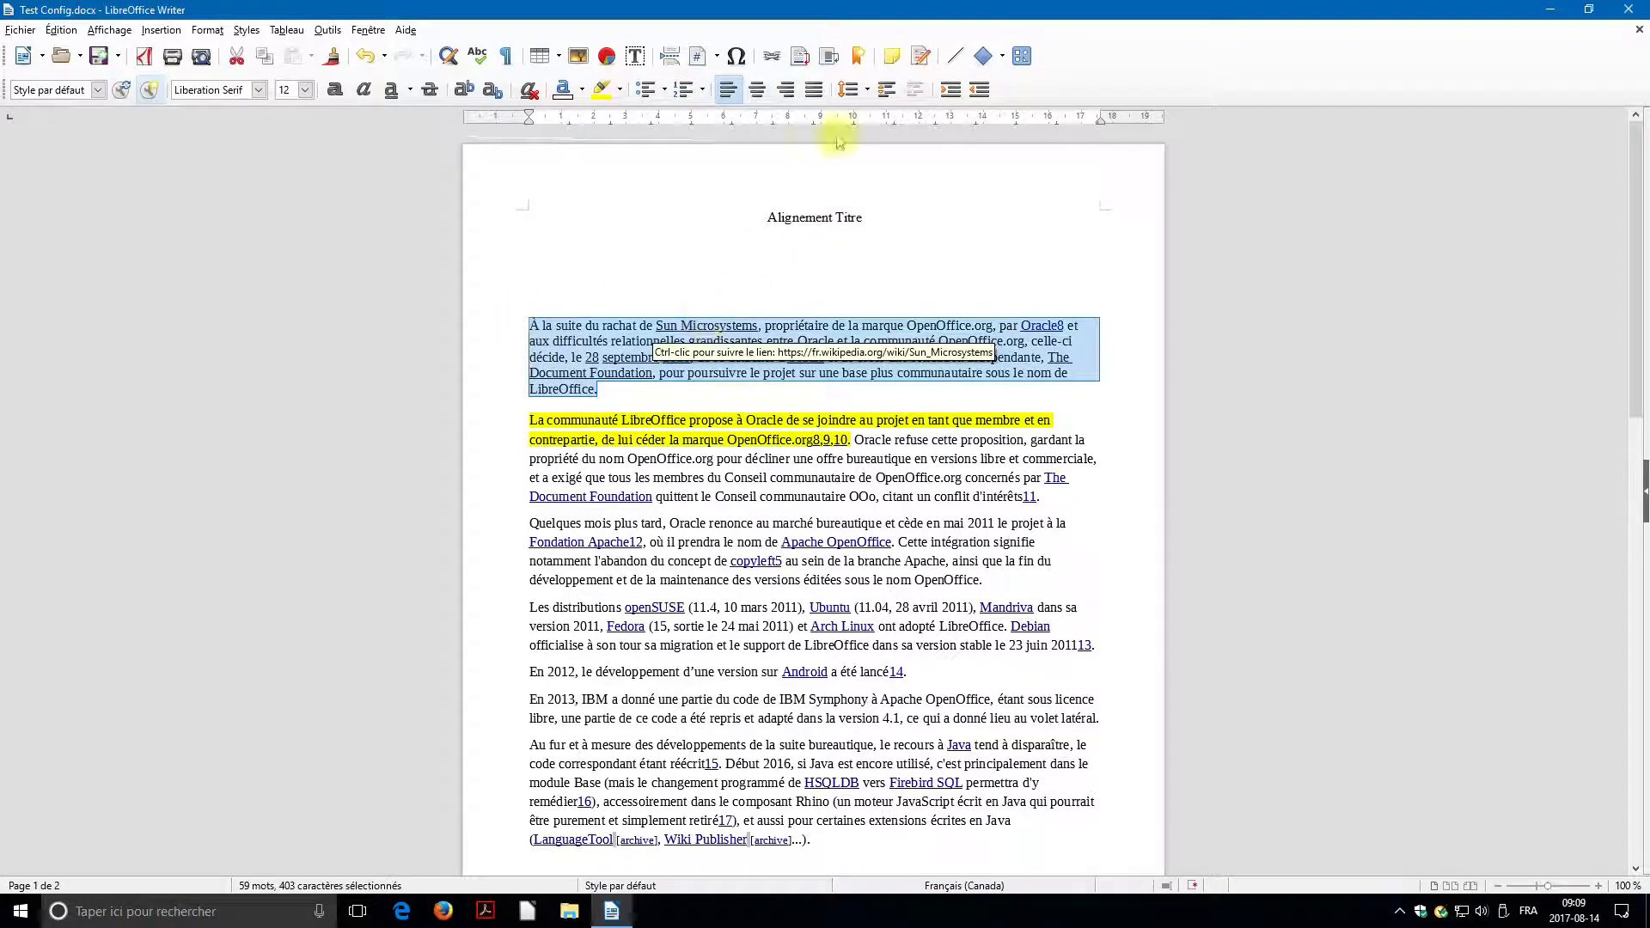
left_click(814, 90)
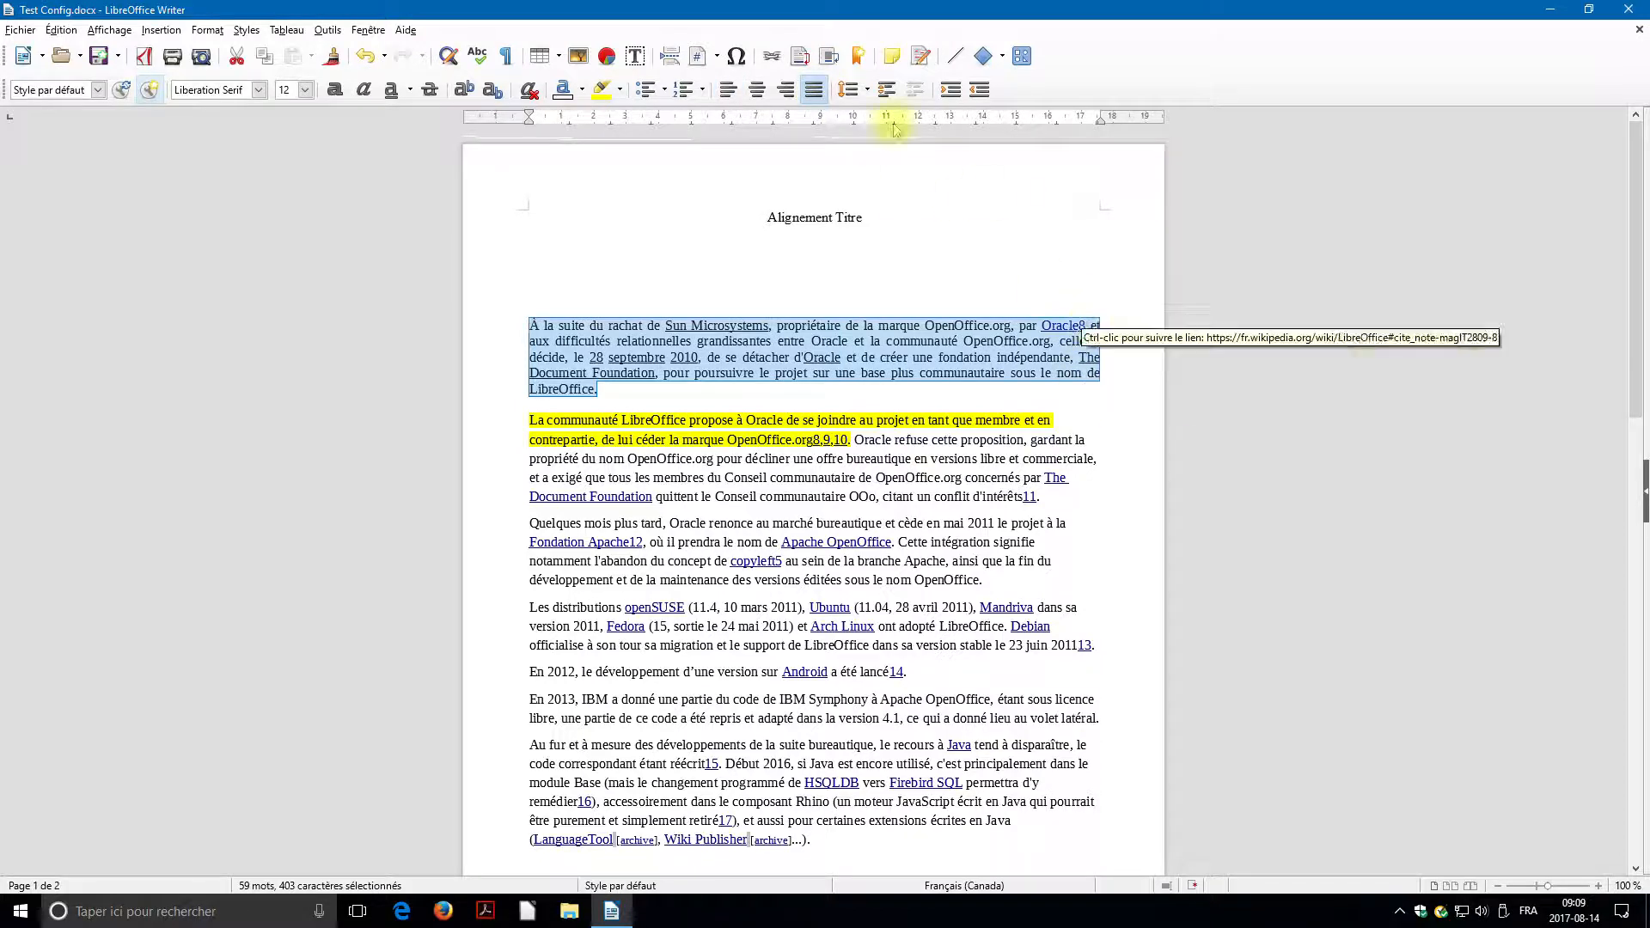
left_click(787, 91)
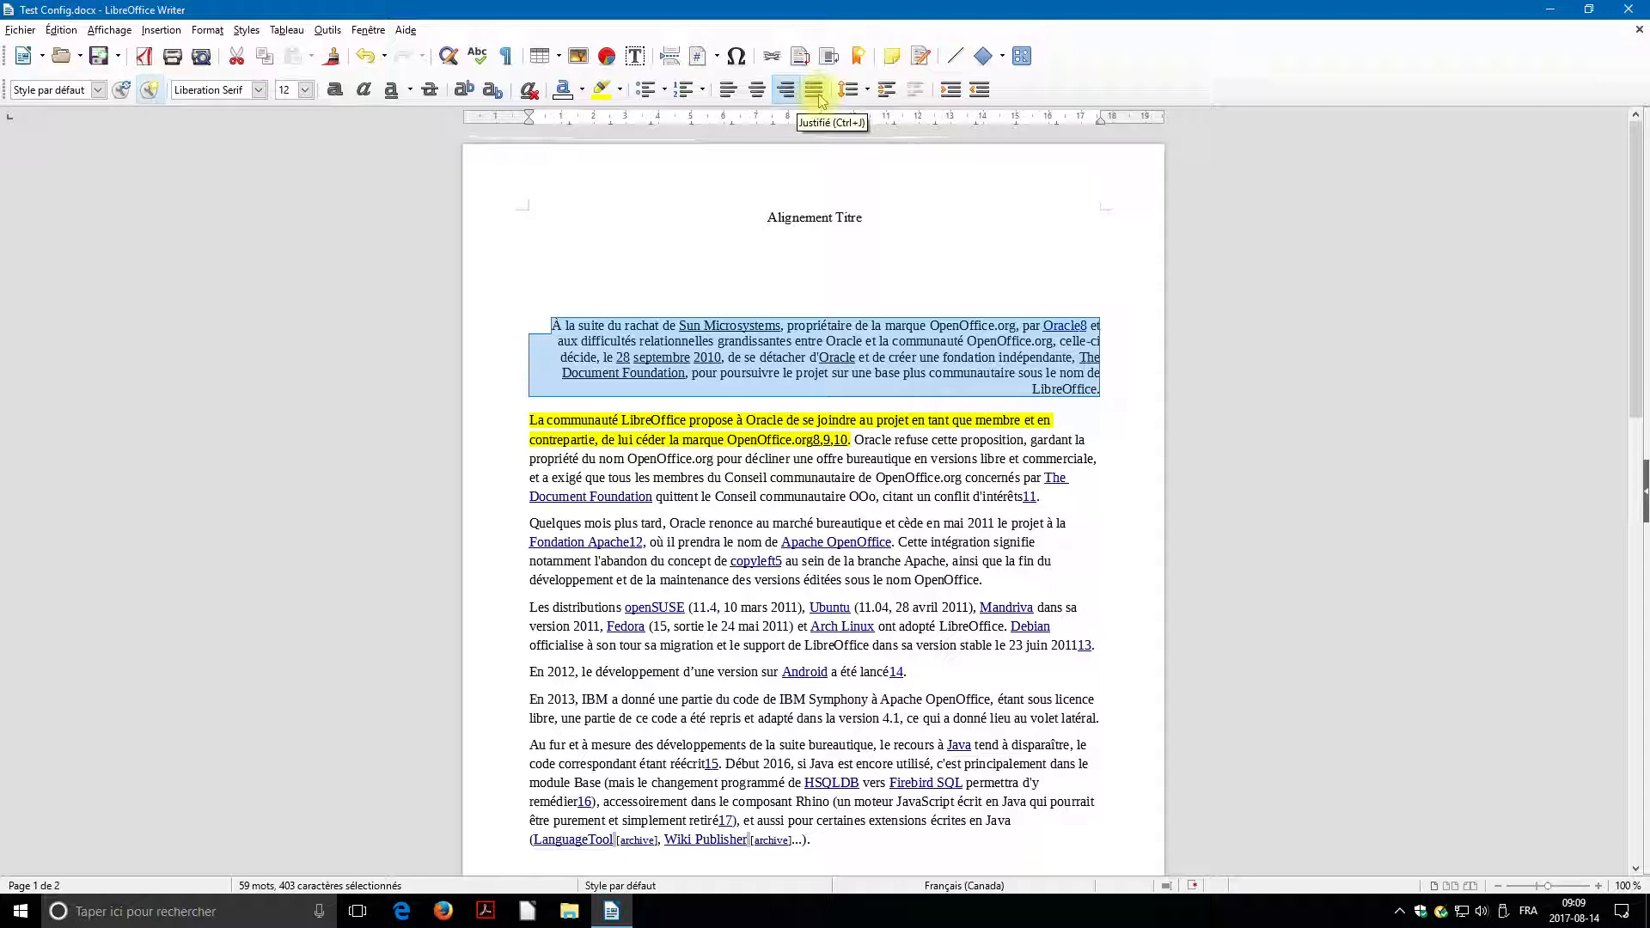
left_click(762, 95)
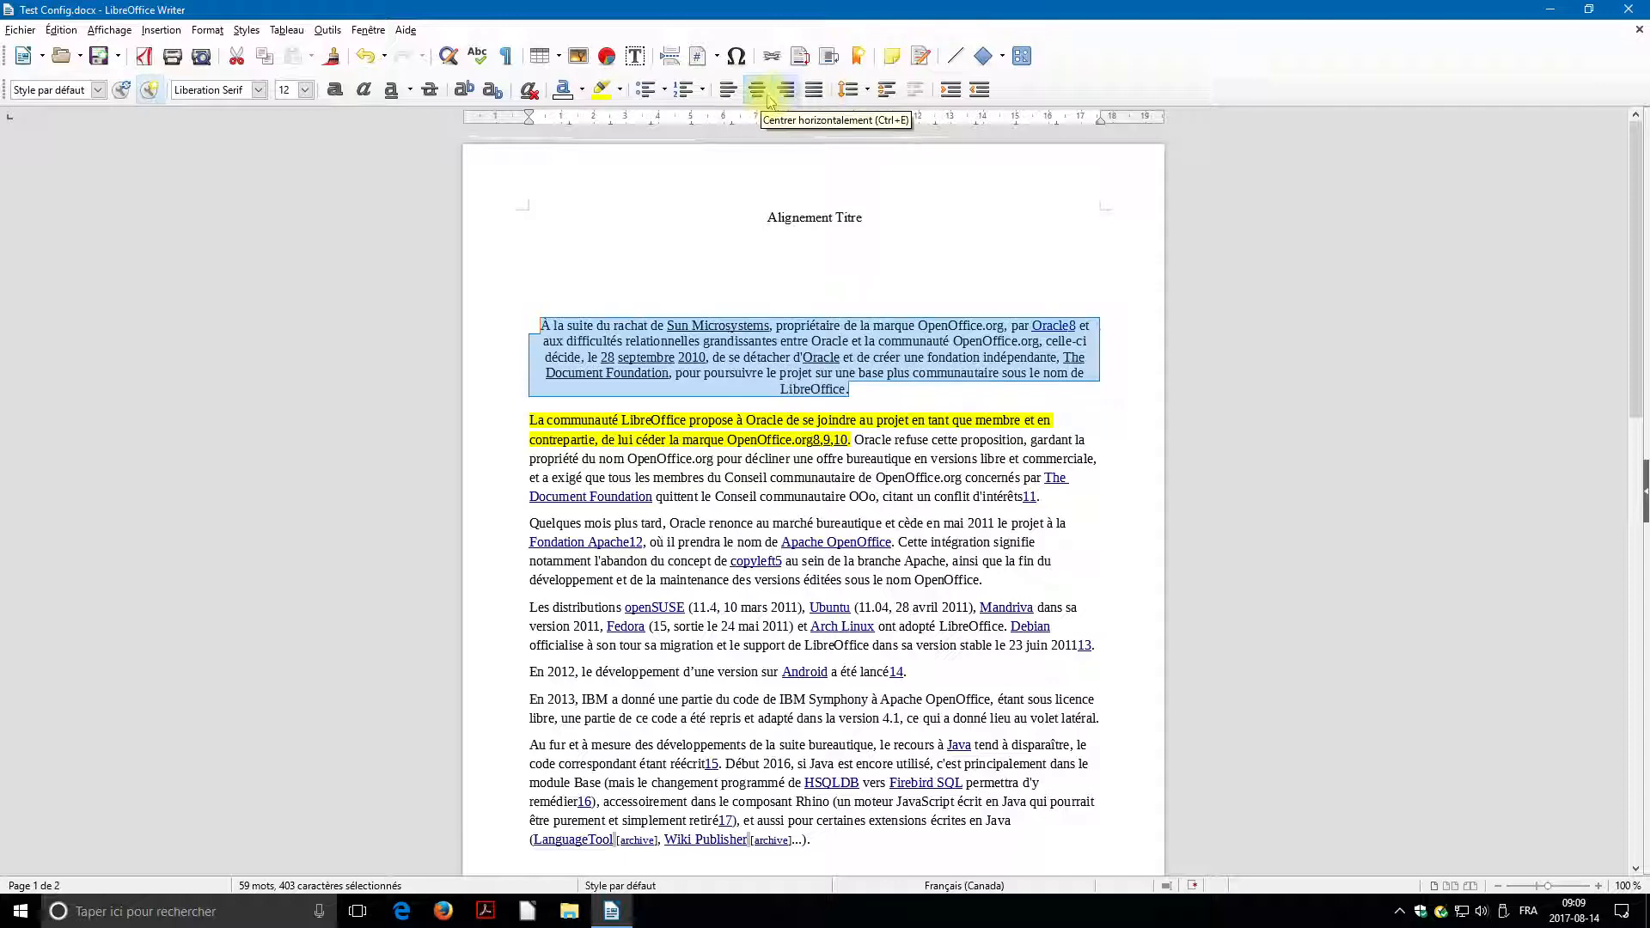
left_click(812, 91)
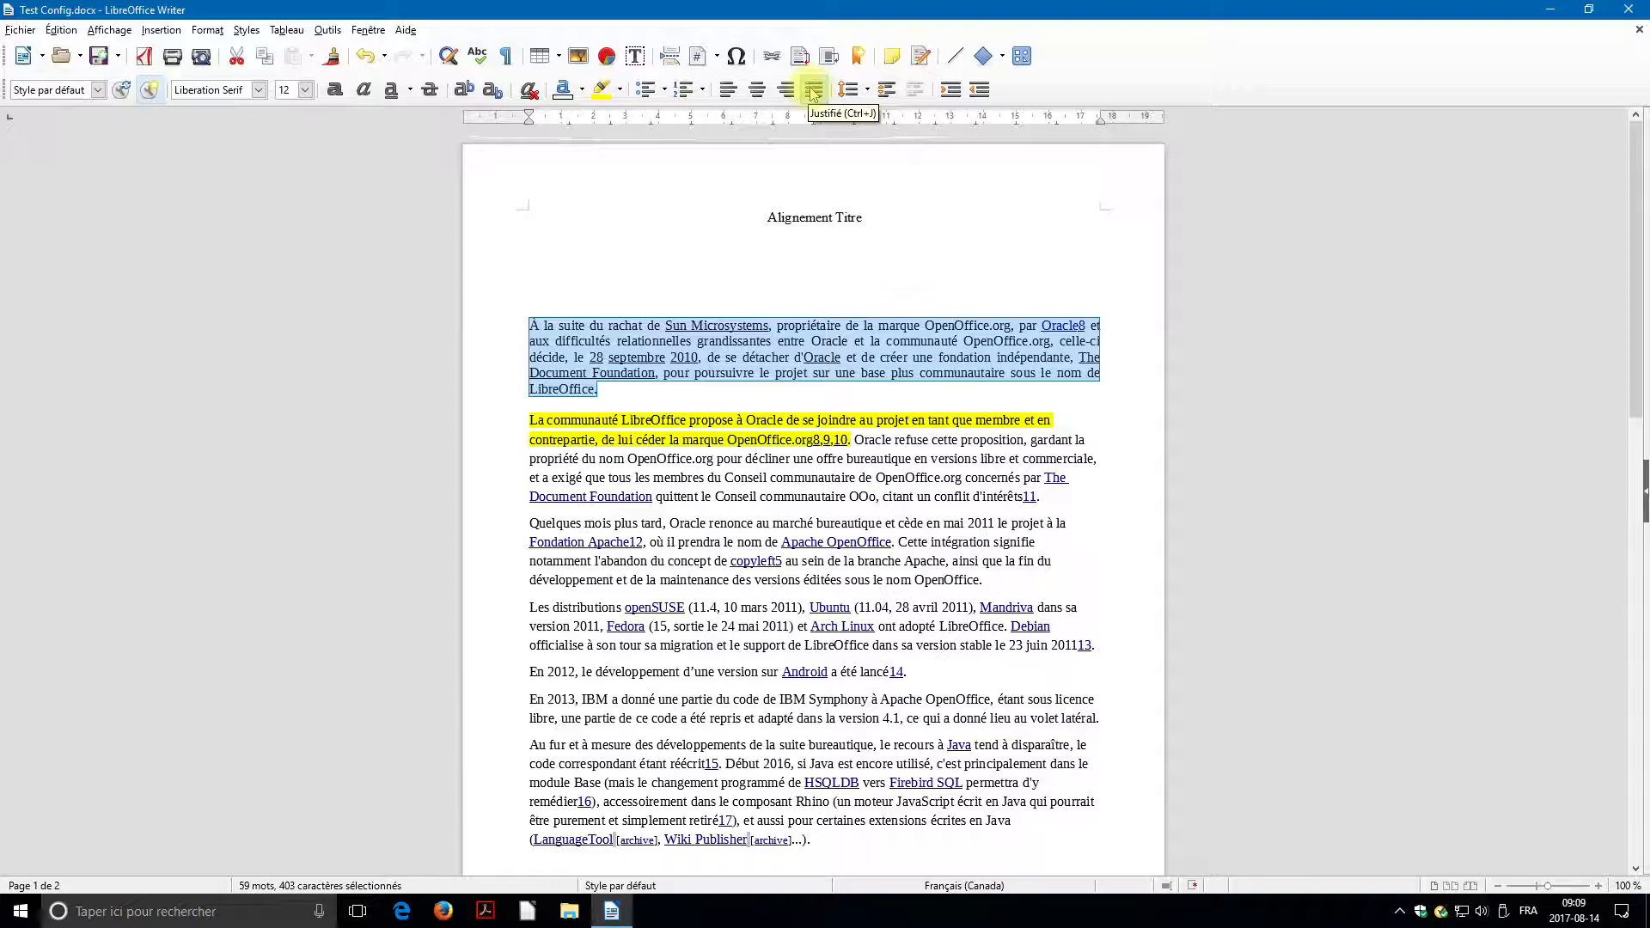
Apply a line spacing of 2 to the empty line below the first text paragraph and restore it to 1.
left_click(606, 400)
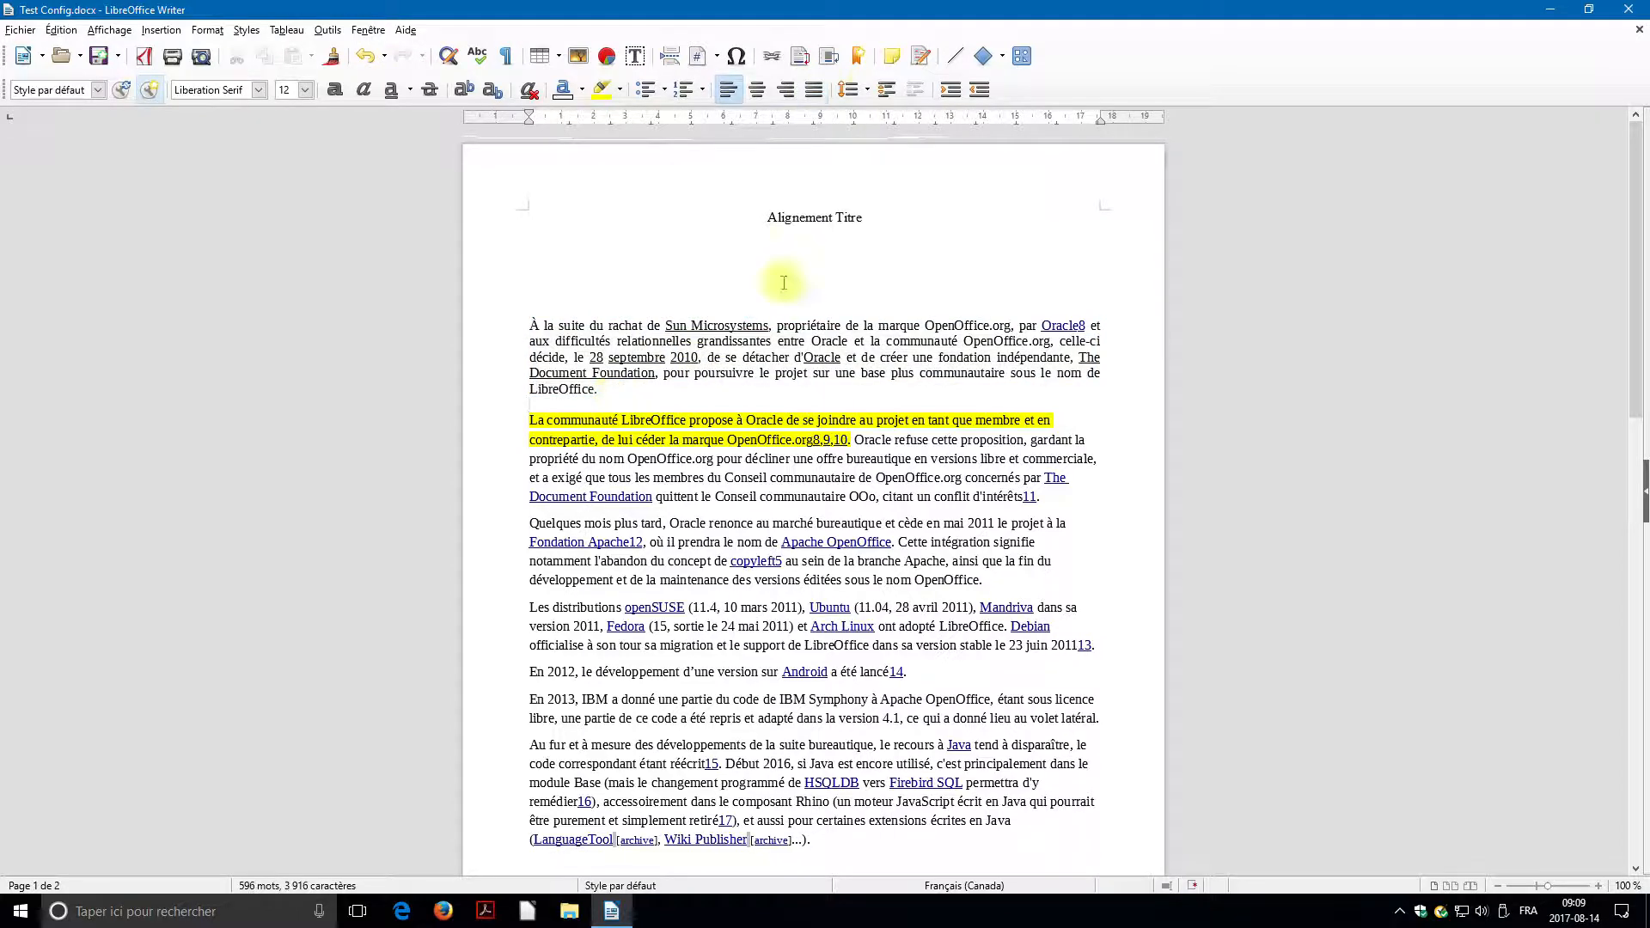
left_click(865, 92)
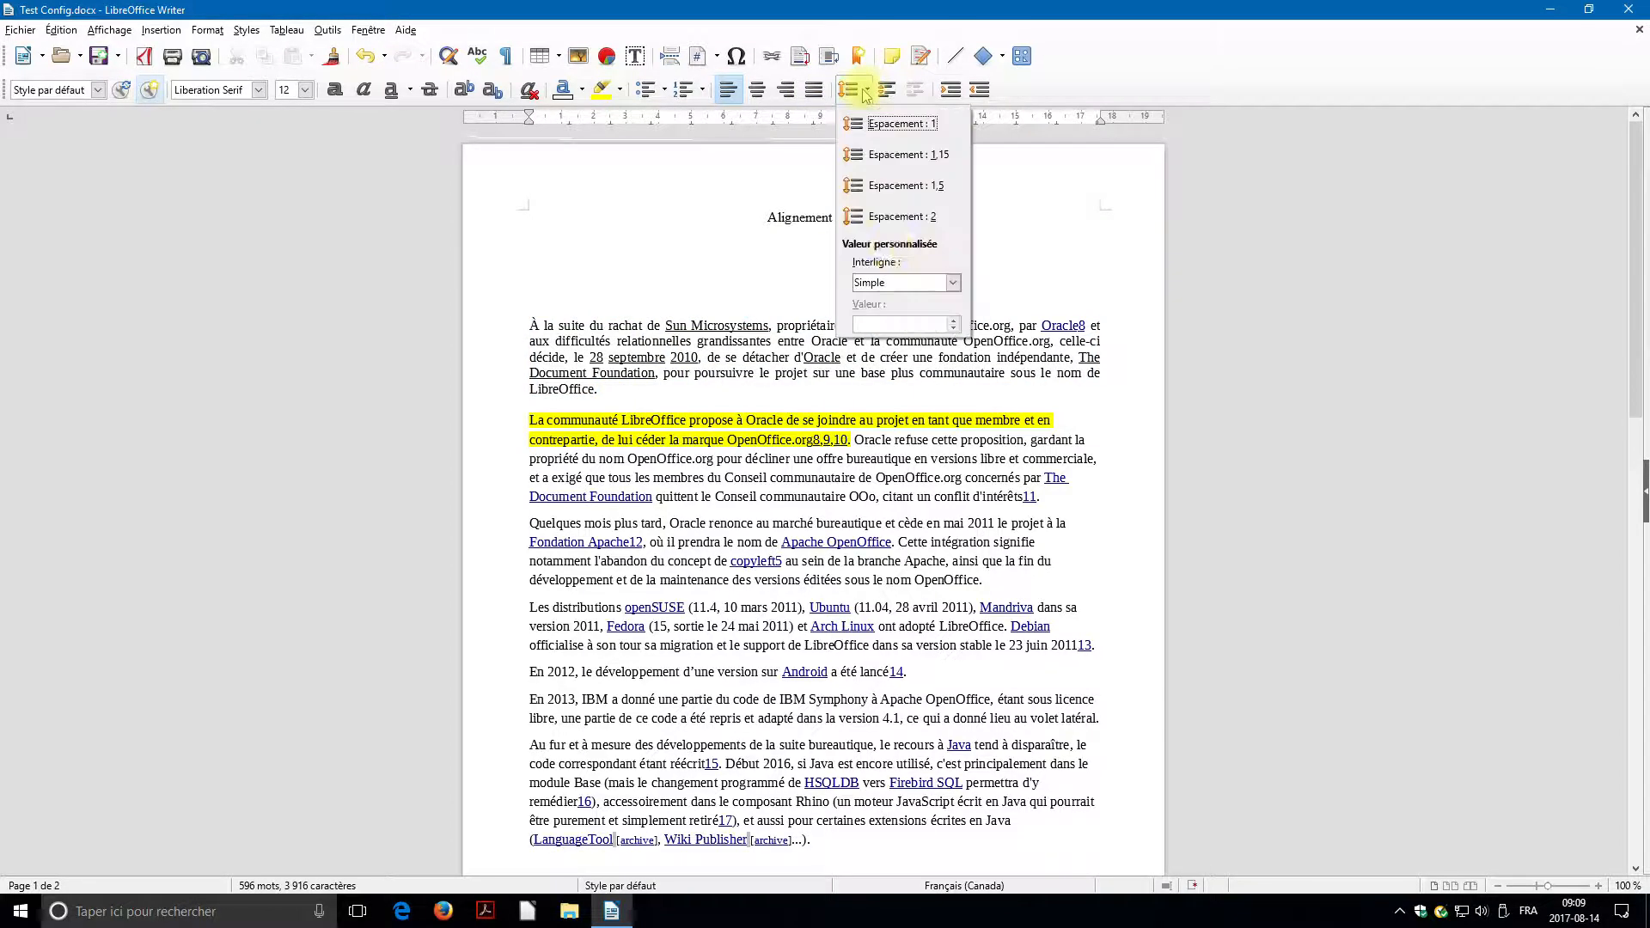
left_click(896, 217)
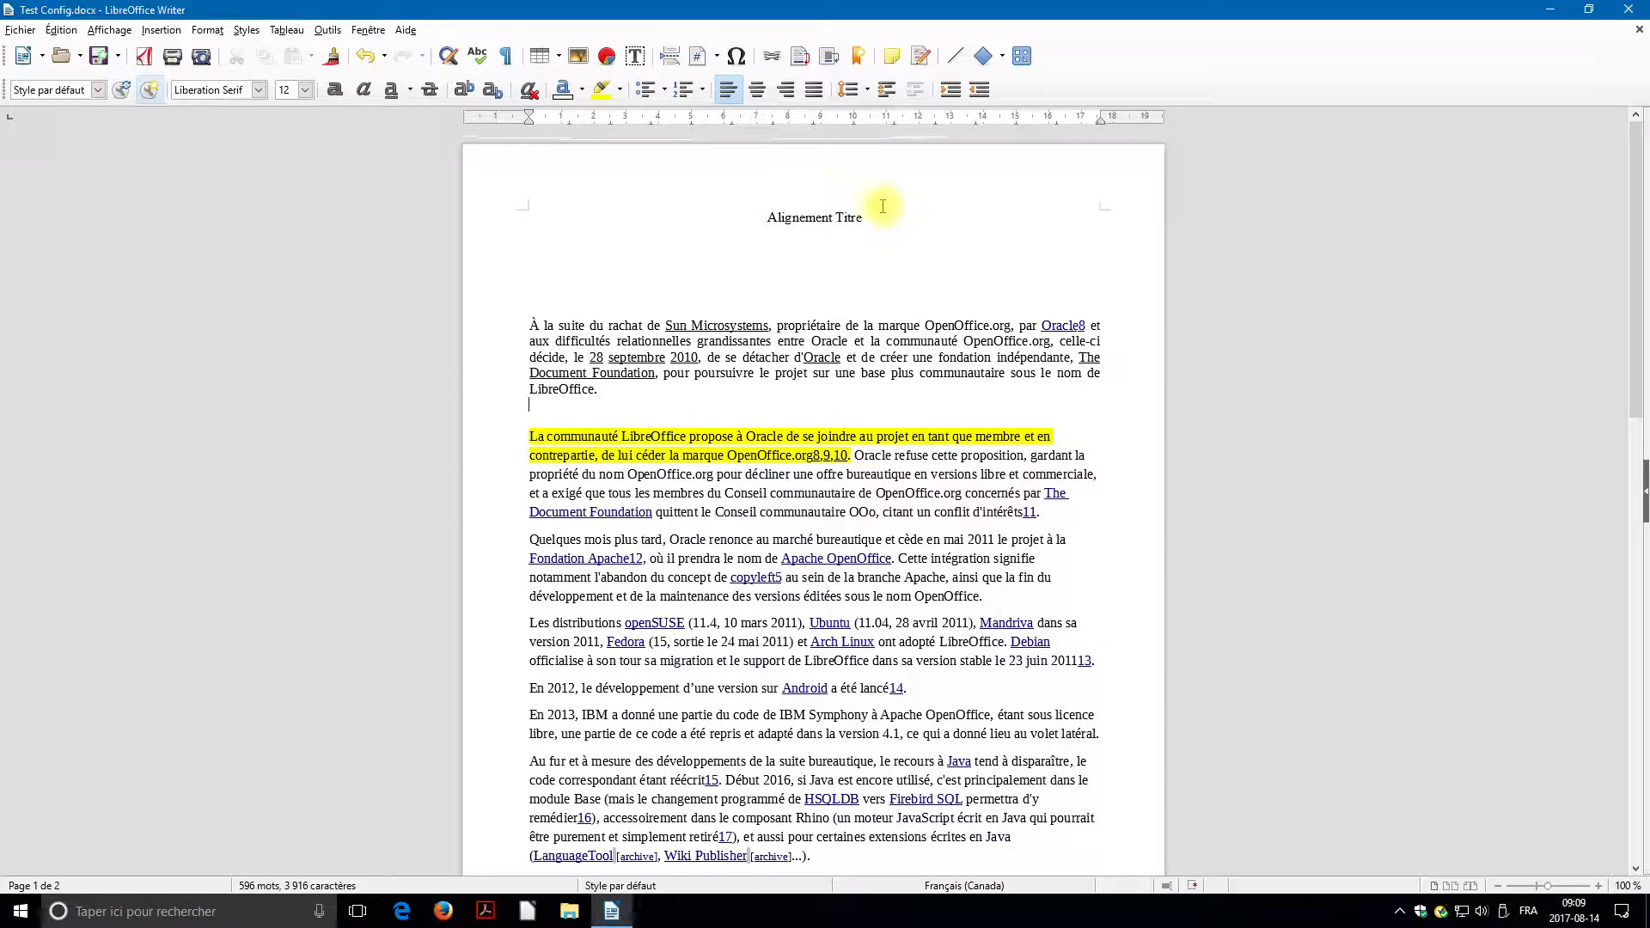
left_click(869, 93)
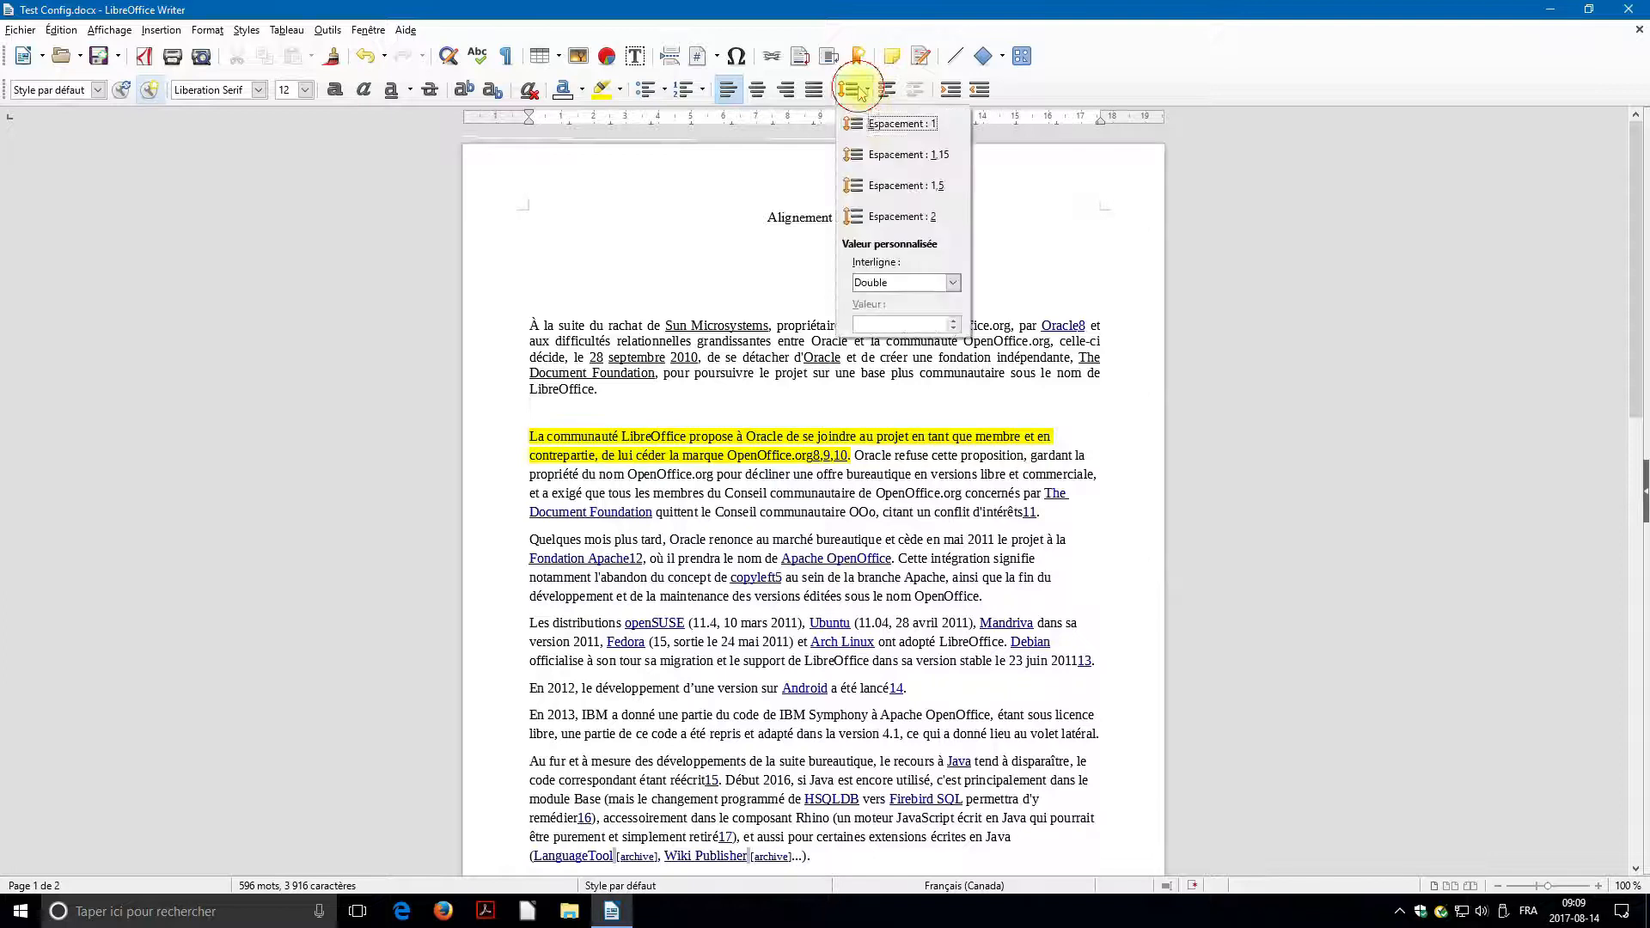
left_click(885, 129)
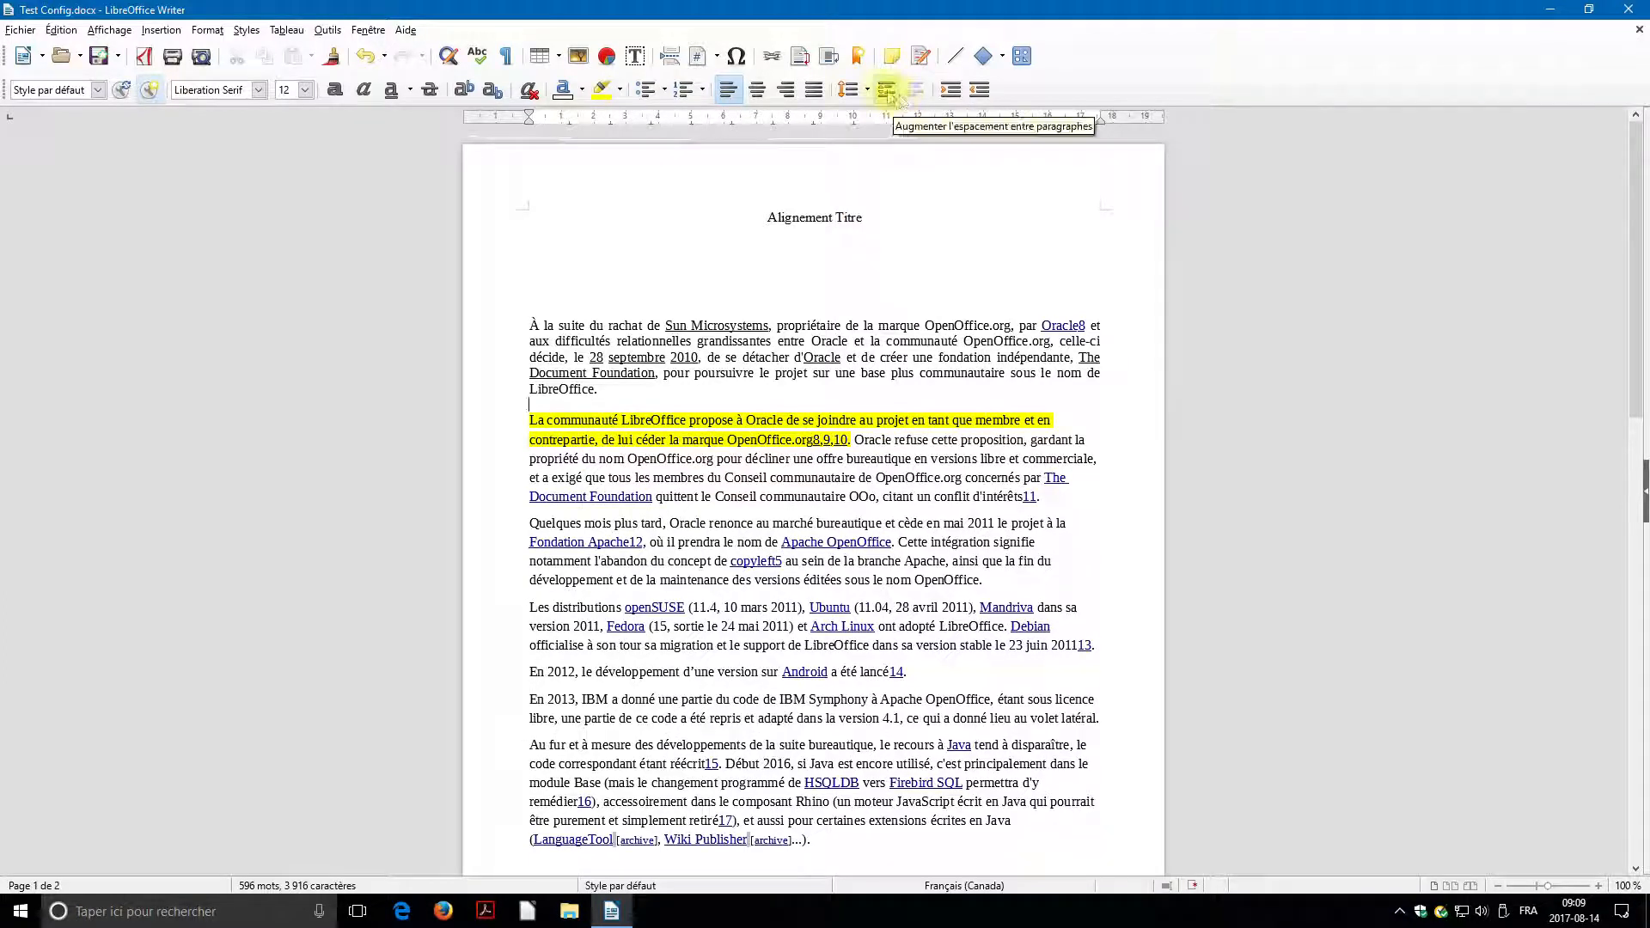
Increase the paragraph spacing of the empty line below the first text paragraph by several increments and reduce it all the way back.
left_click(886, 94)
left_click(886, 95)
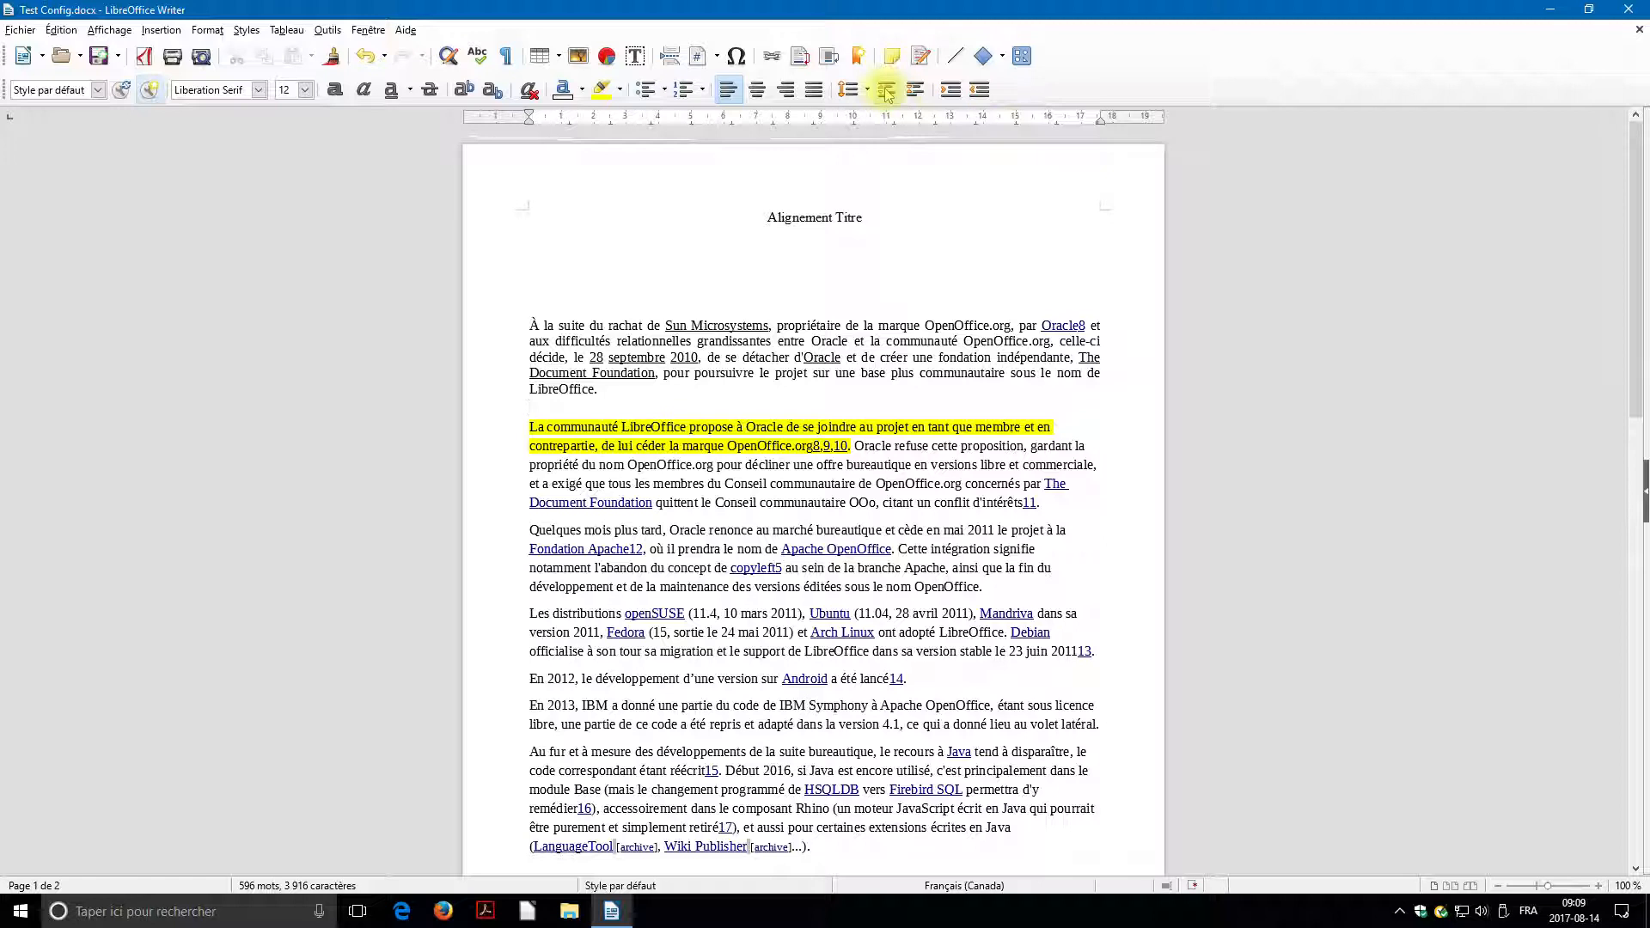
left_click(886, 95)
left_click(886, 94)
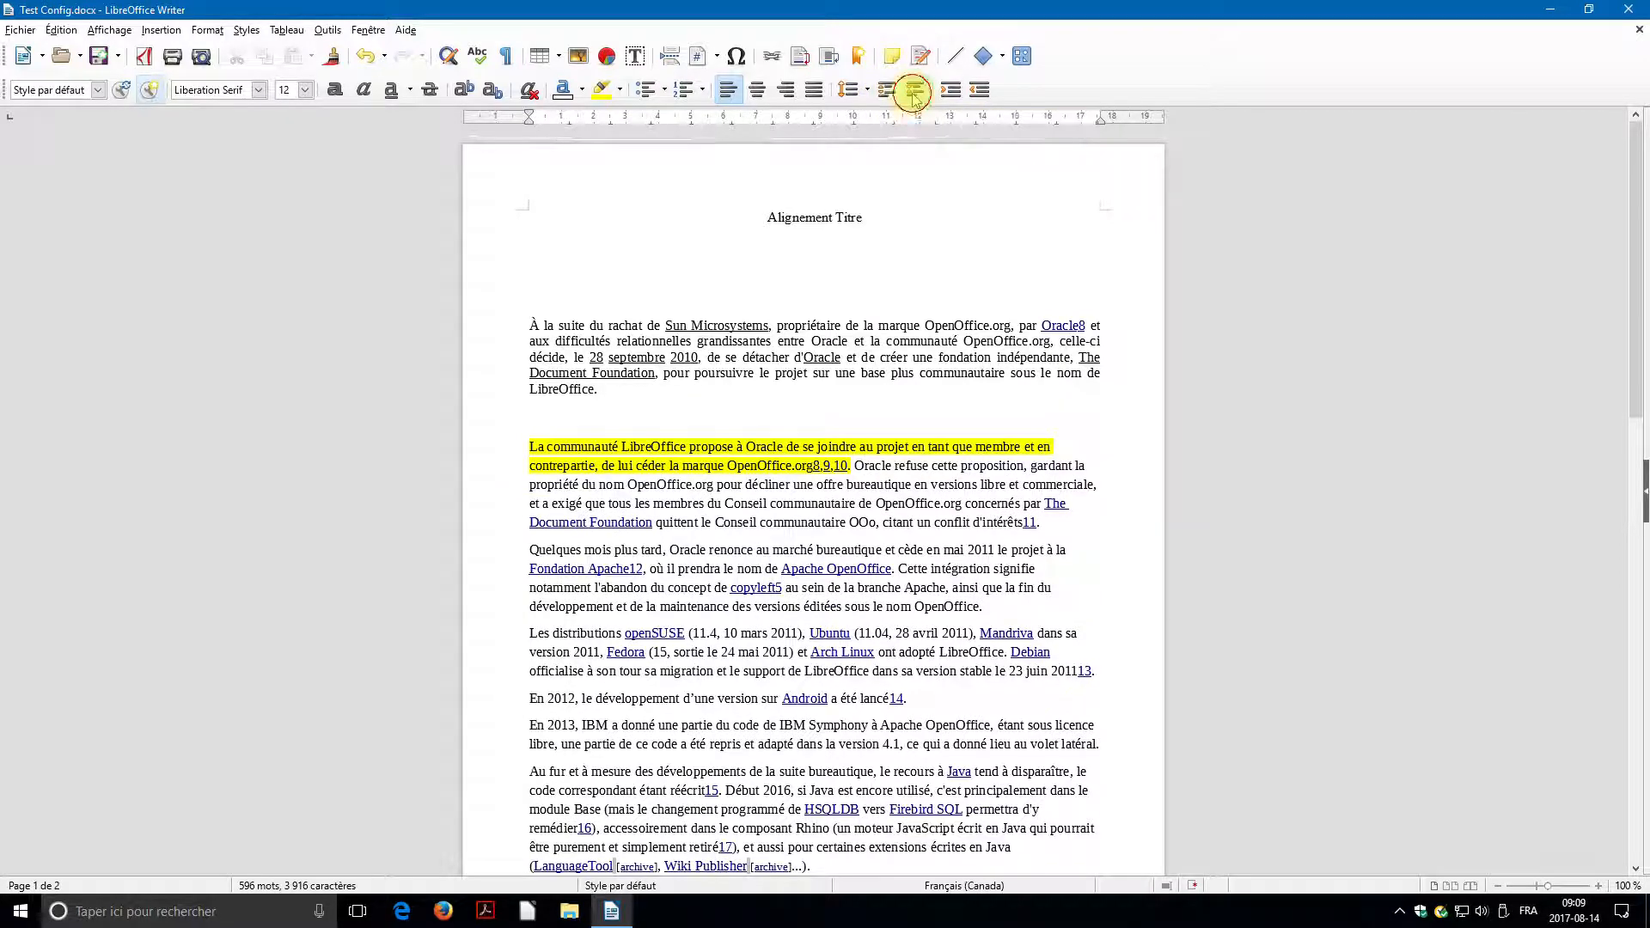
left_click(914, 94)
left_click(914, 95)
left_click(914, 94)
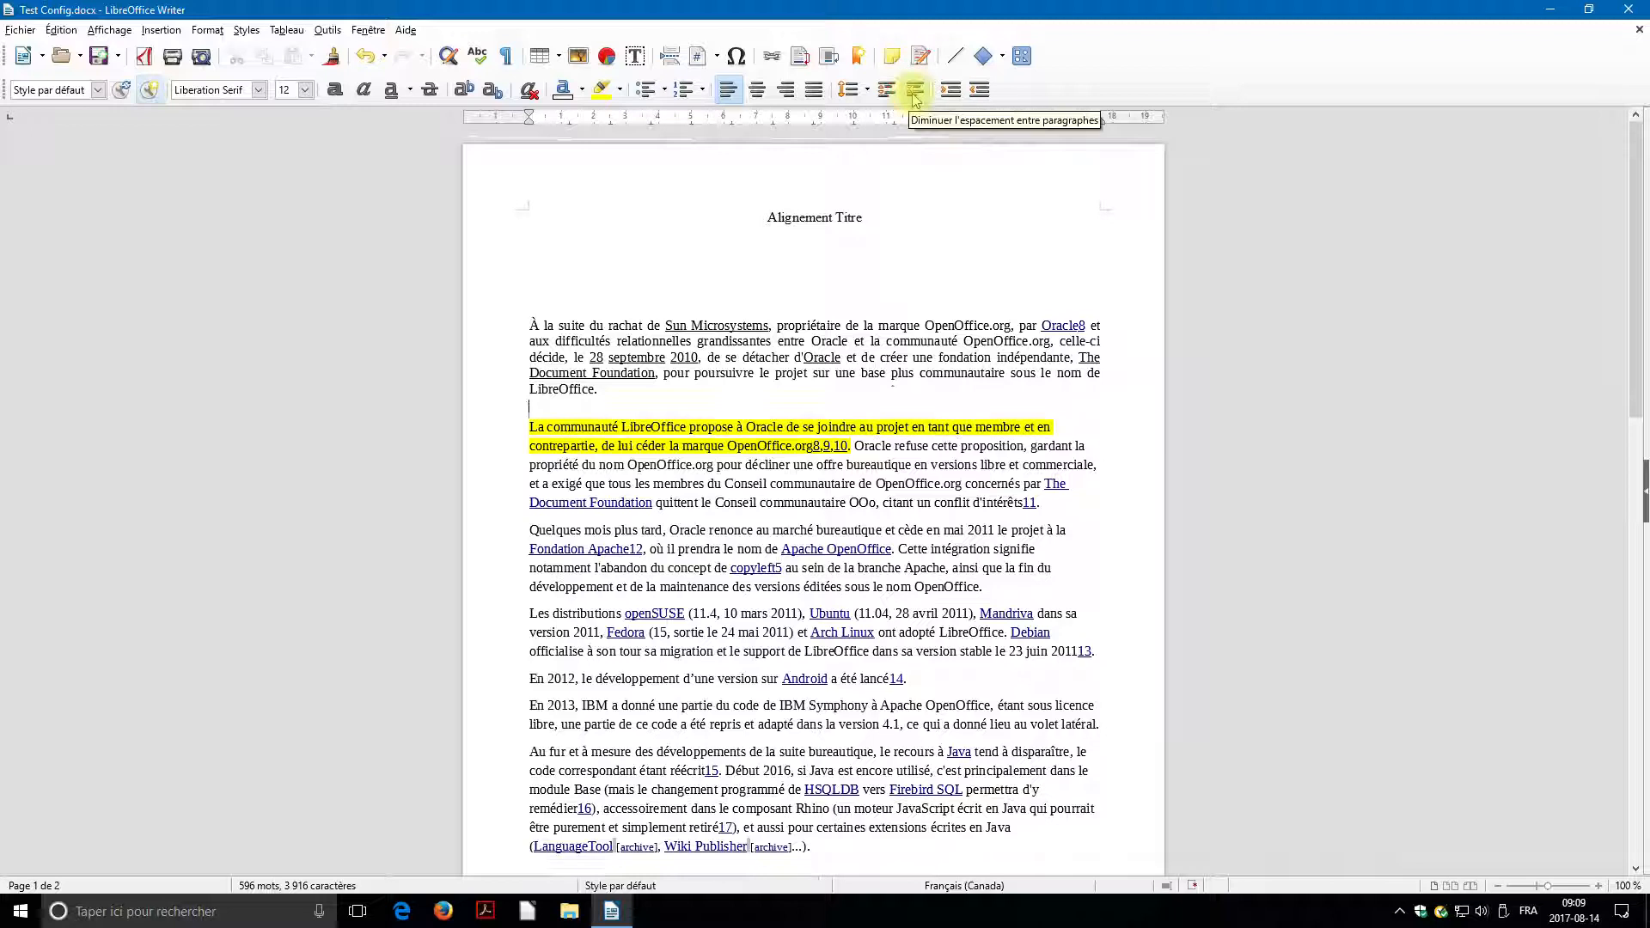
left_click(914, 94)
left_click(915, 95)
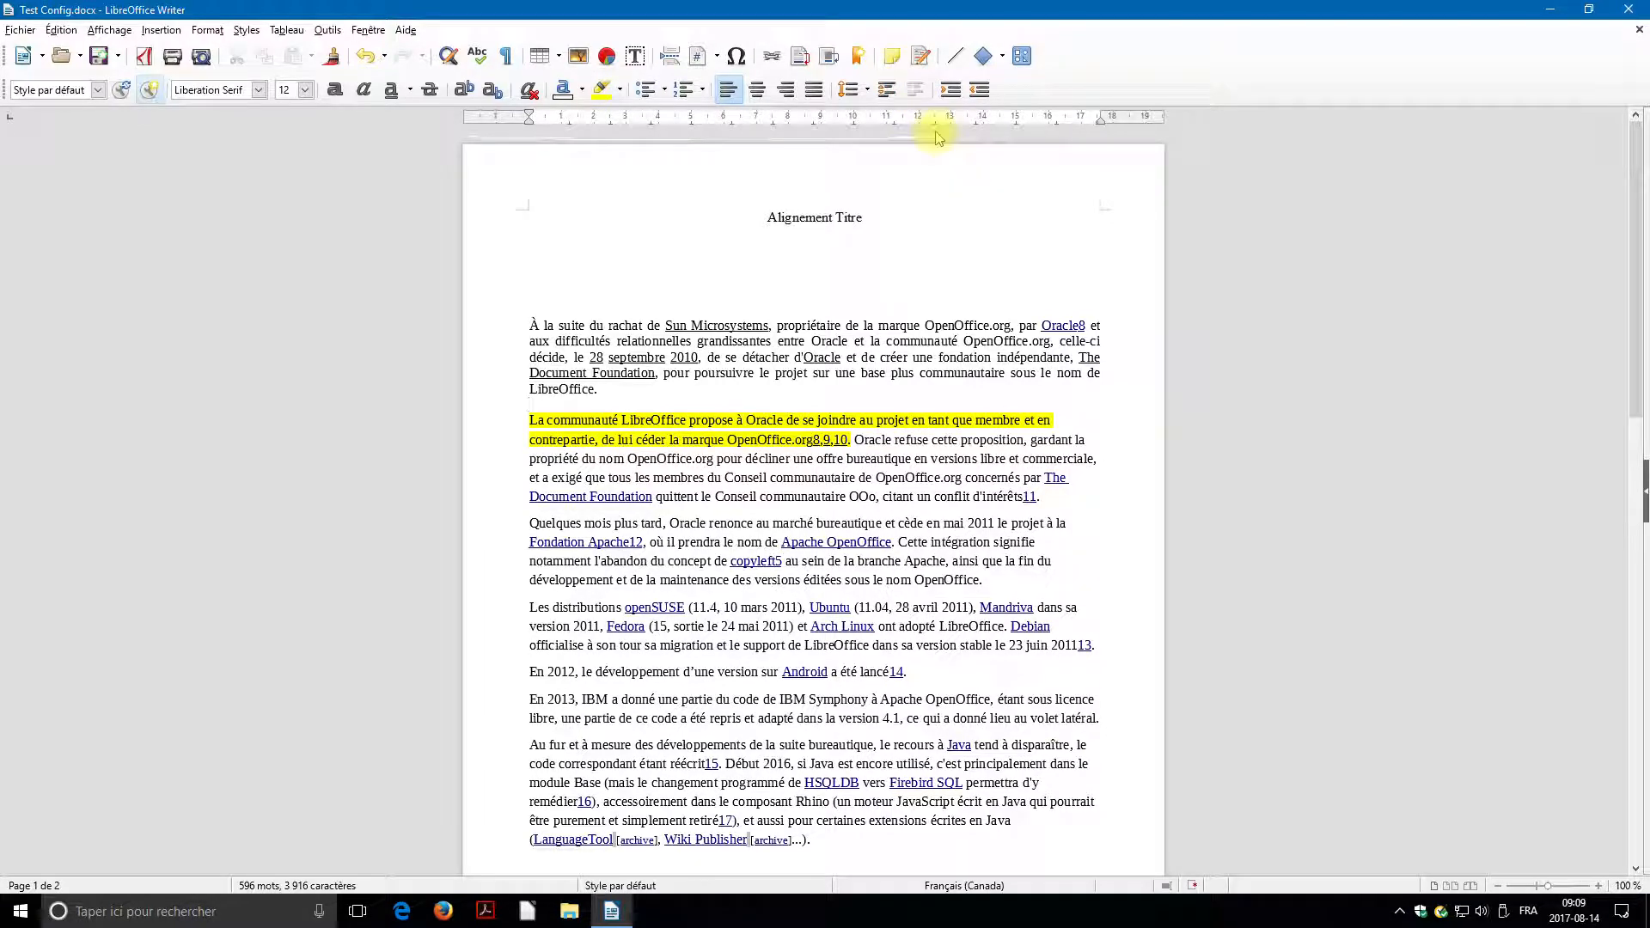
Increase the indent of the paragraph starting with the yellow-highlighted sentence by one level and justify it.
left_click(525, 419)
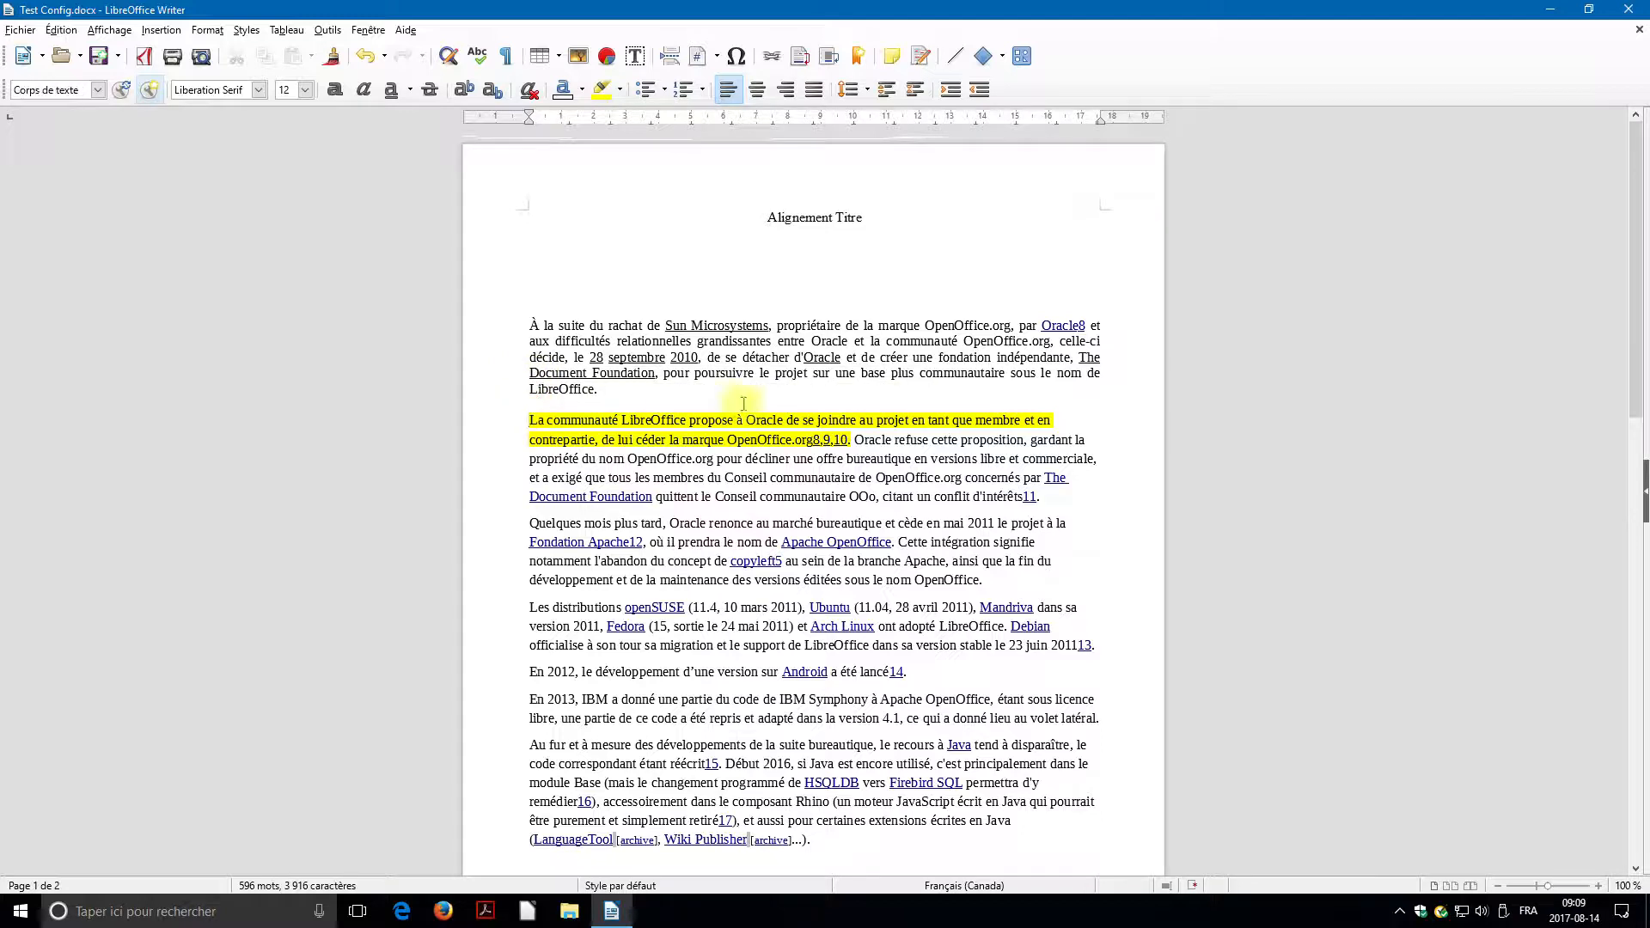
left_click(951, 91)
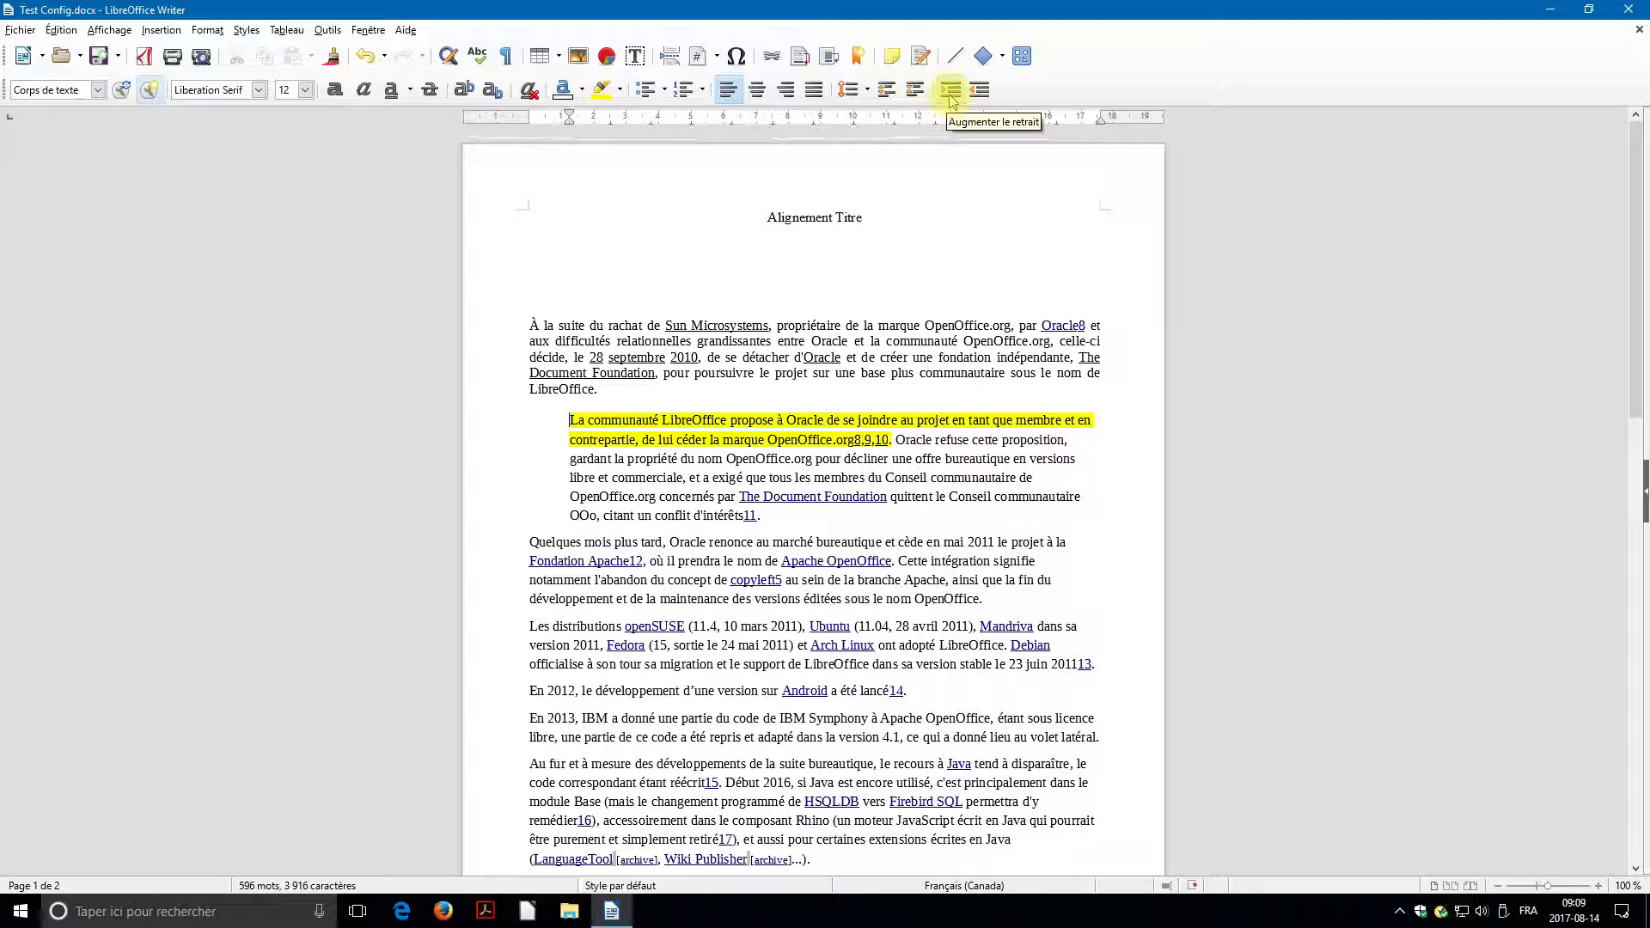
left_click(814, 94)
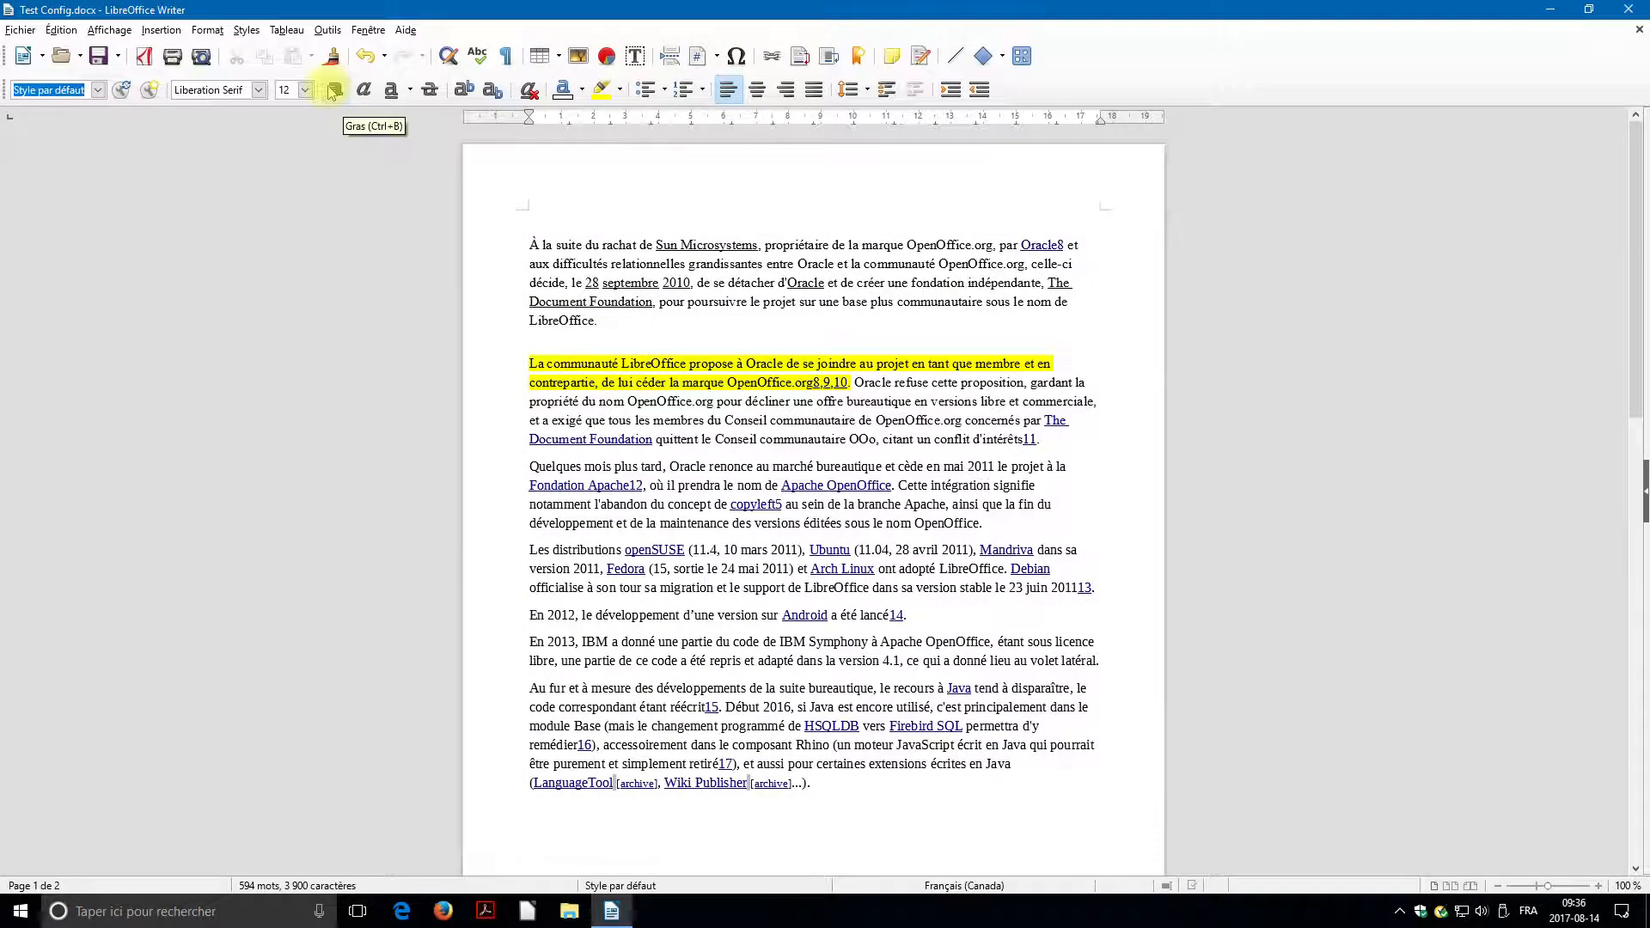
Turn on bold and italic at the cursor, and view the highlighting color palette without choosing a color.
left_click(333, 91)
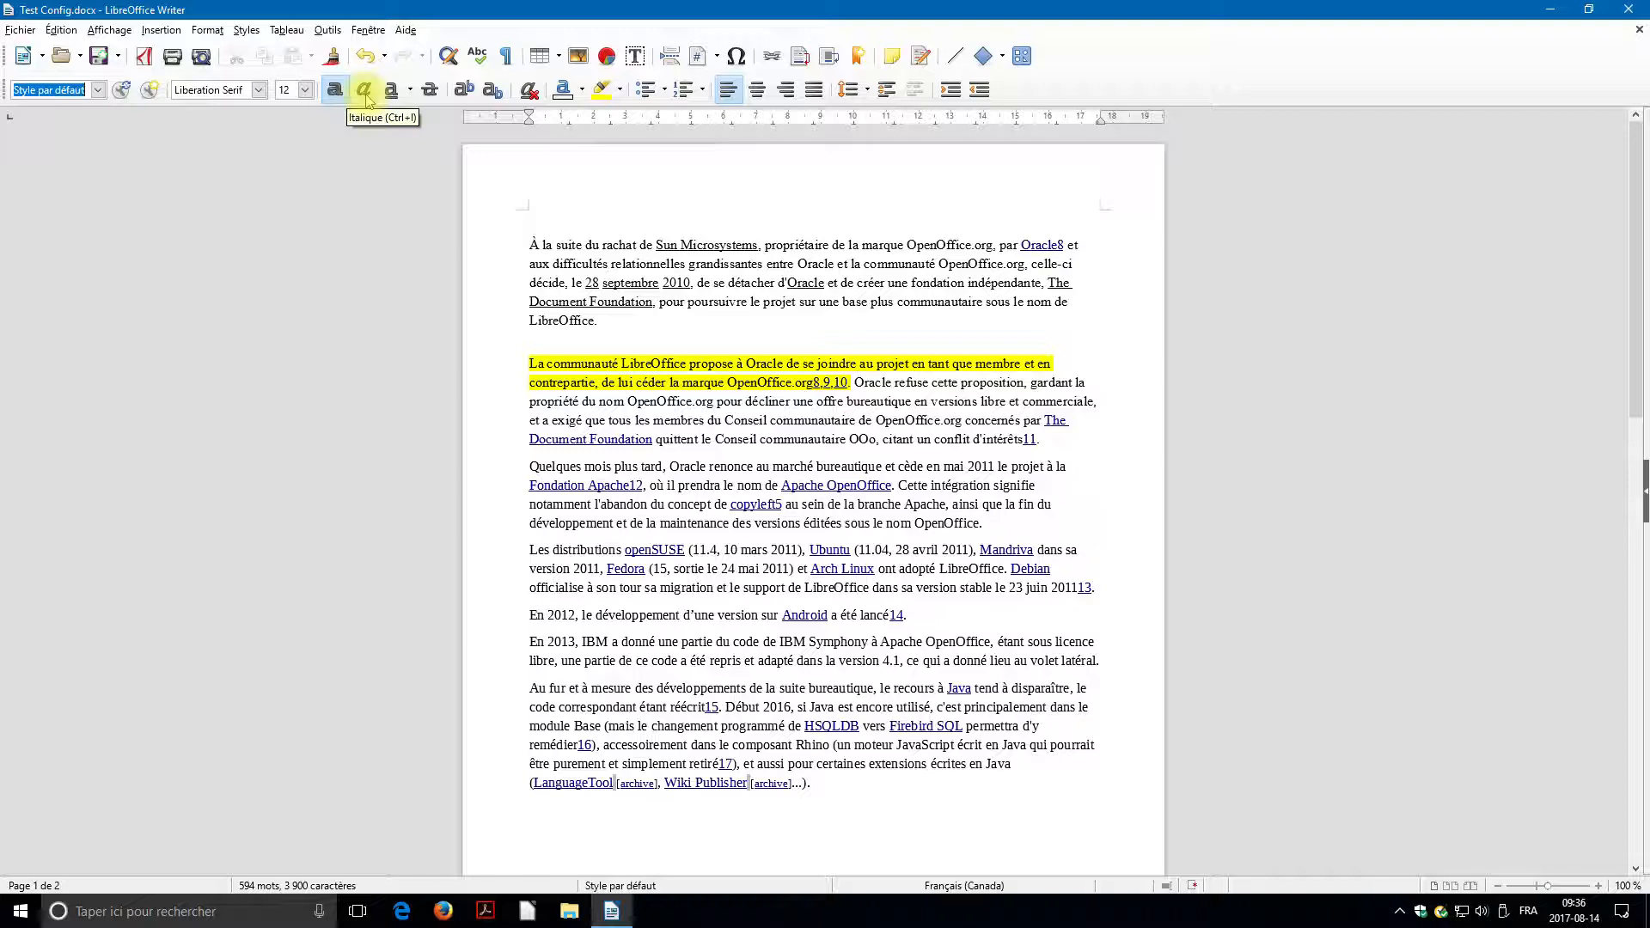
left_click(367, 99)
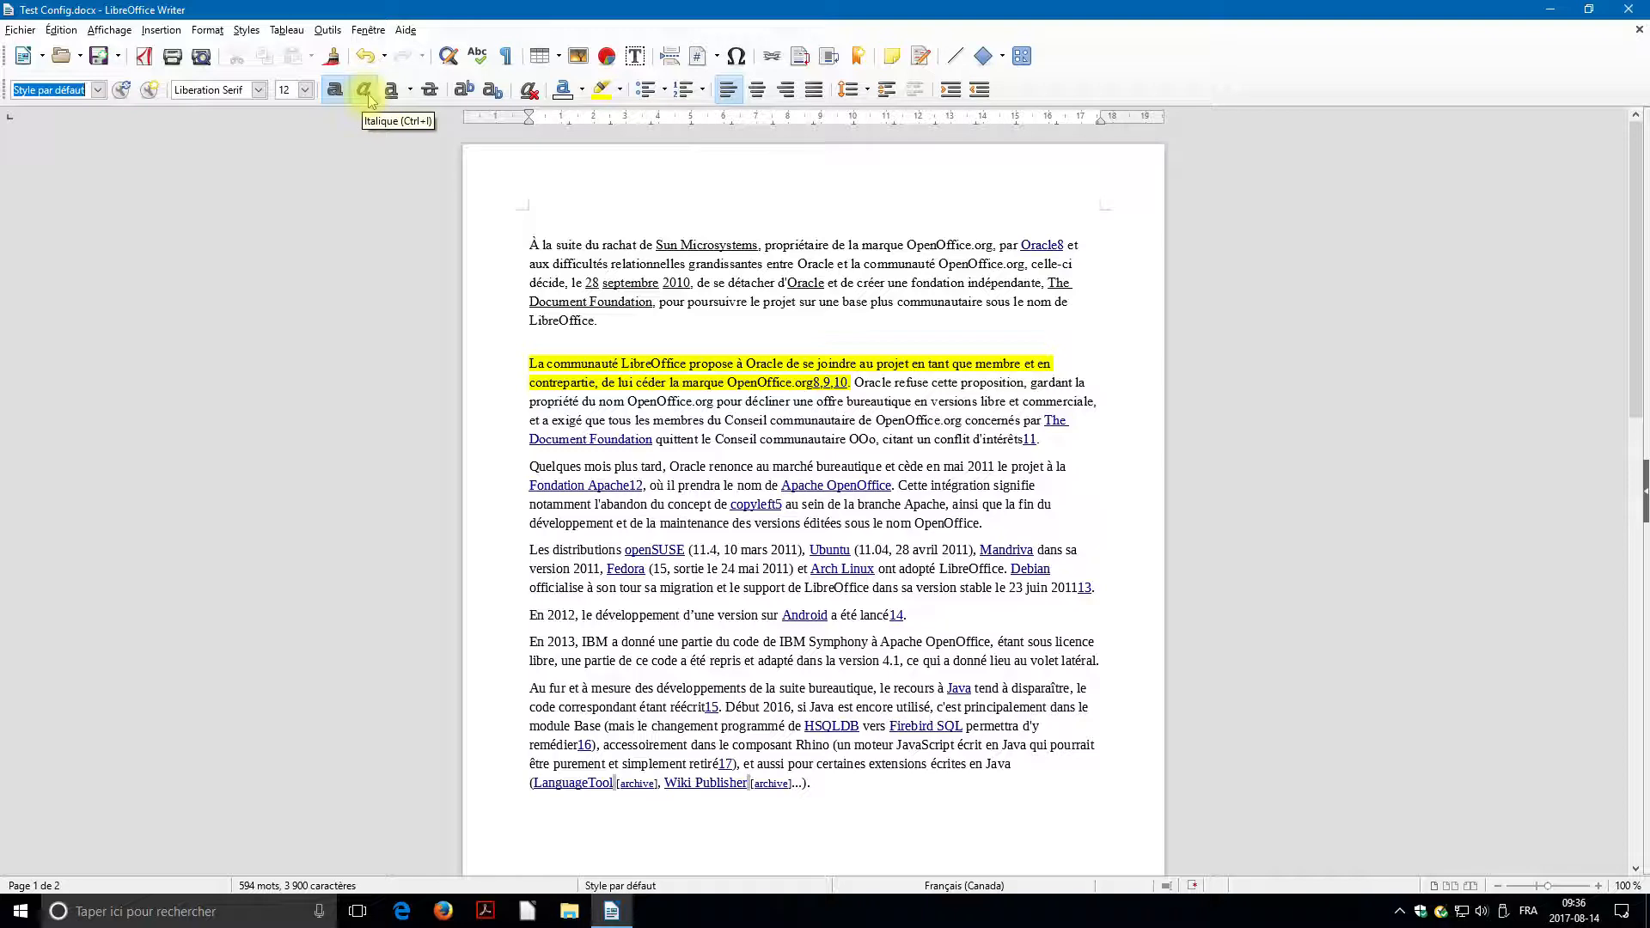
left_click(618, 93)
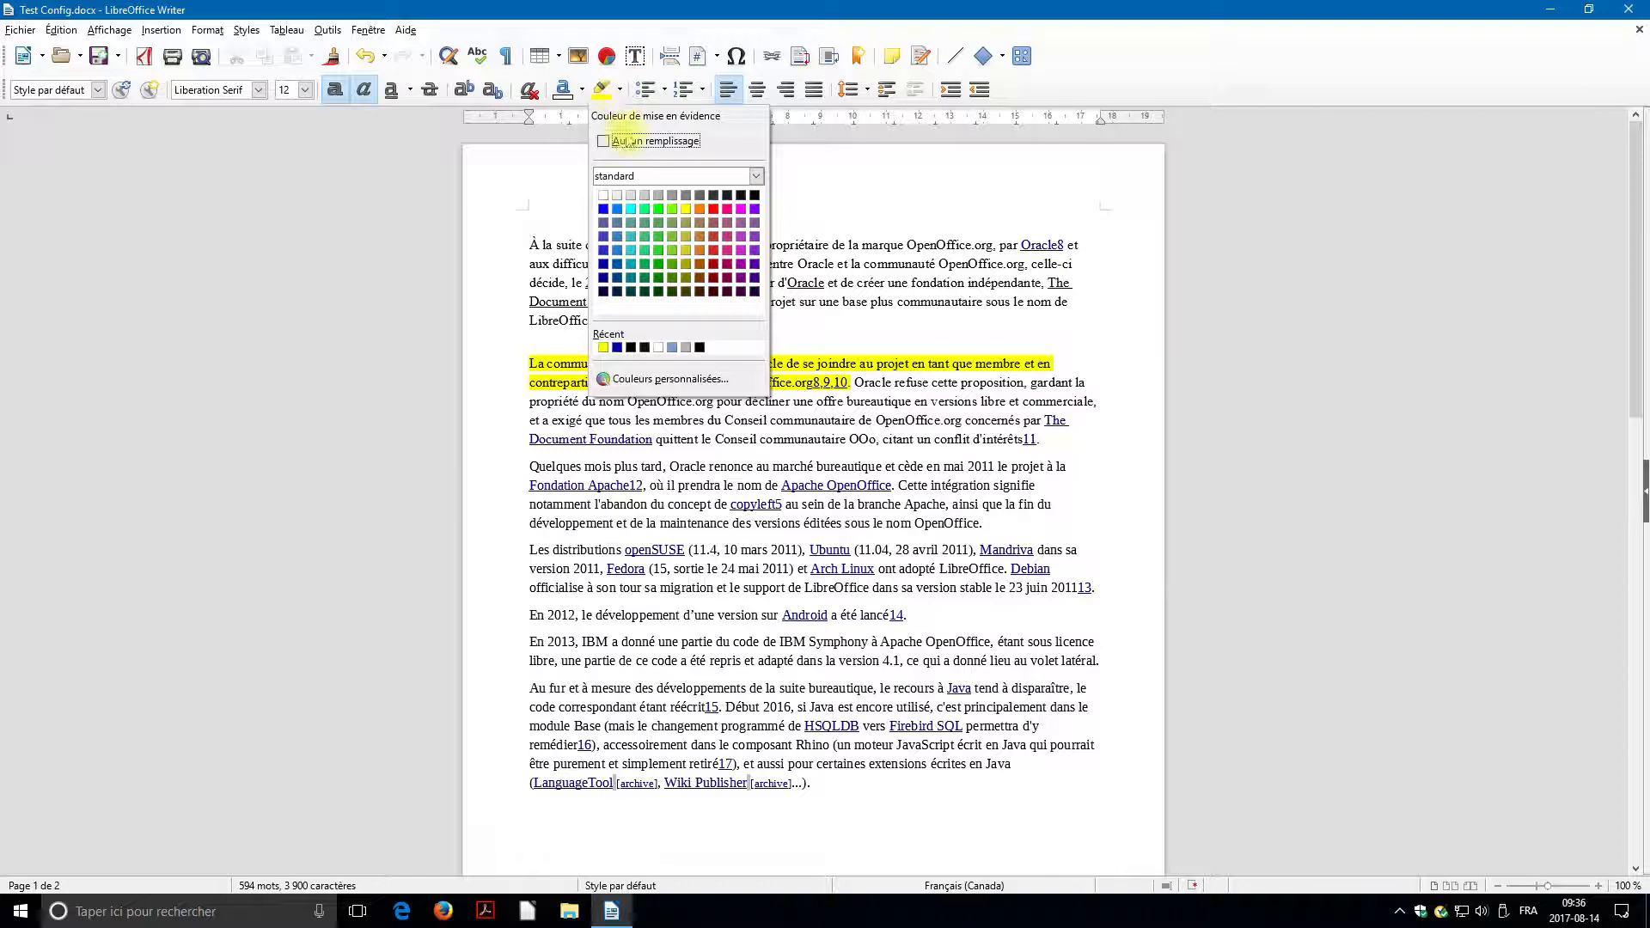
left_click(783, 132)
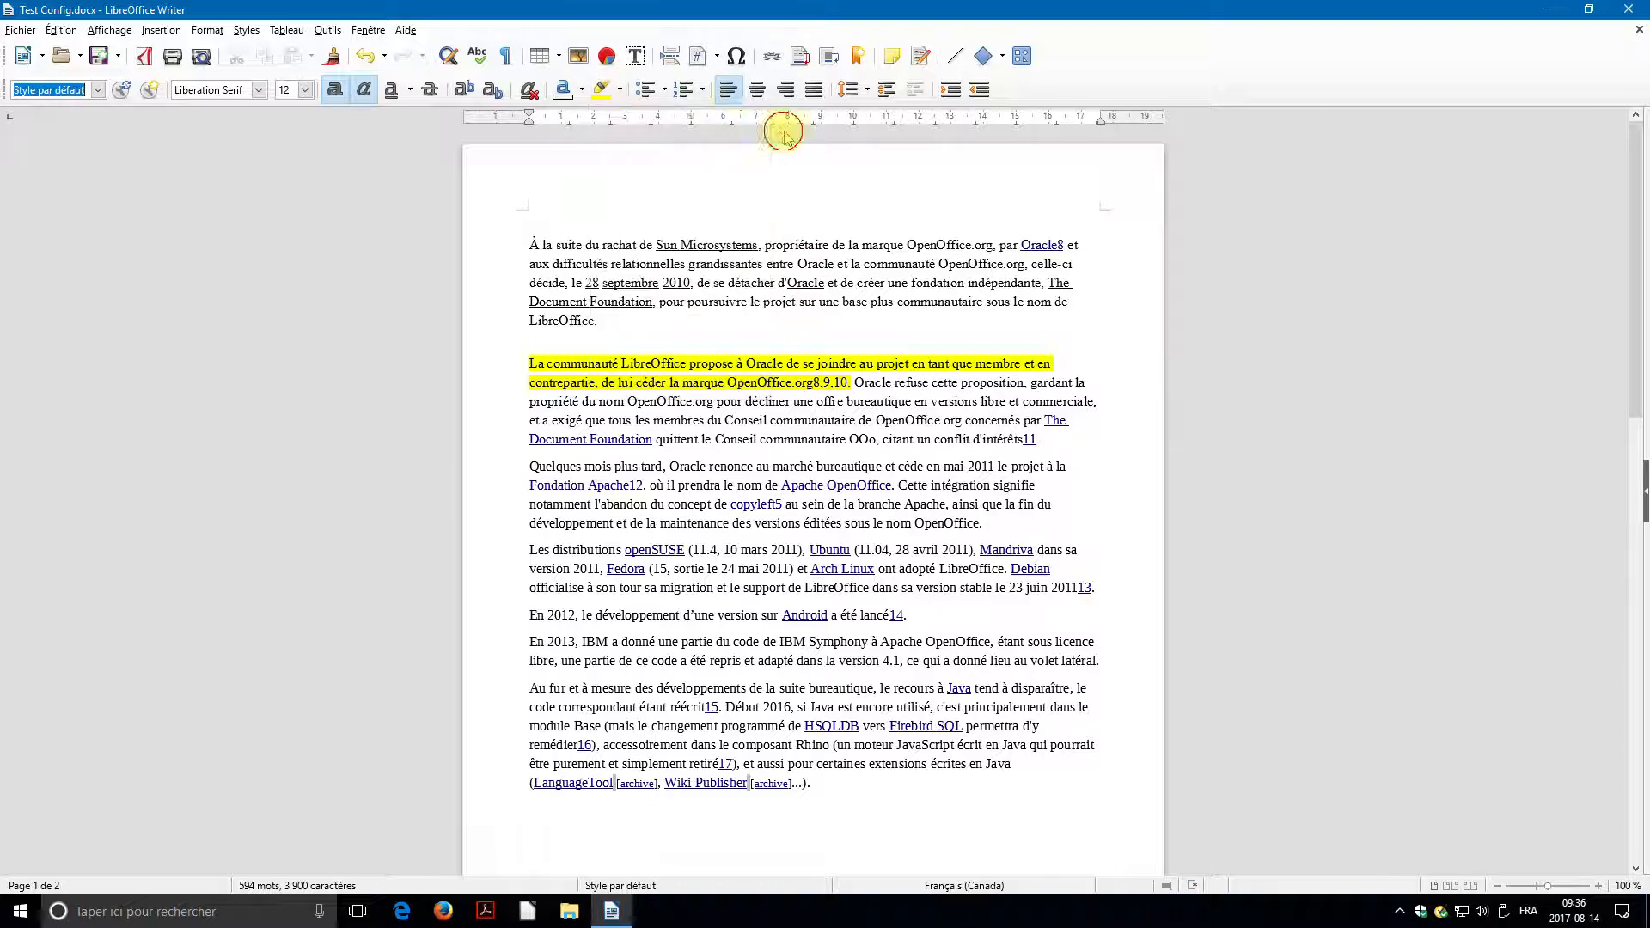
Center the first text paragraph, which begins with "À la suite du rachat de Sun Microsystems".
left_click(810, 91)
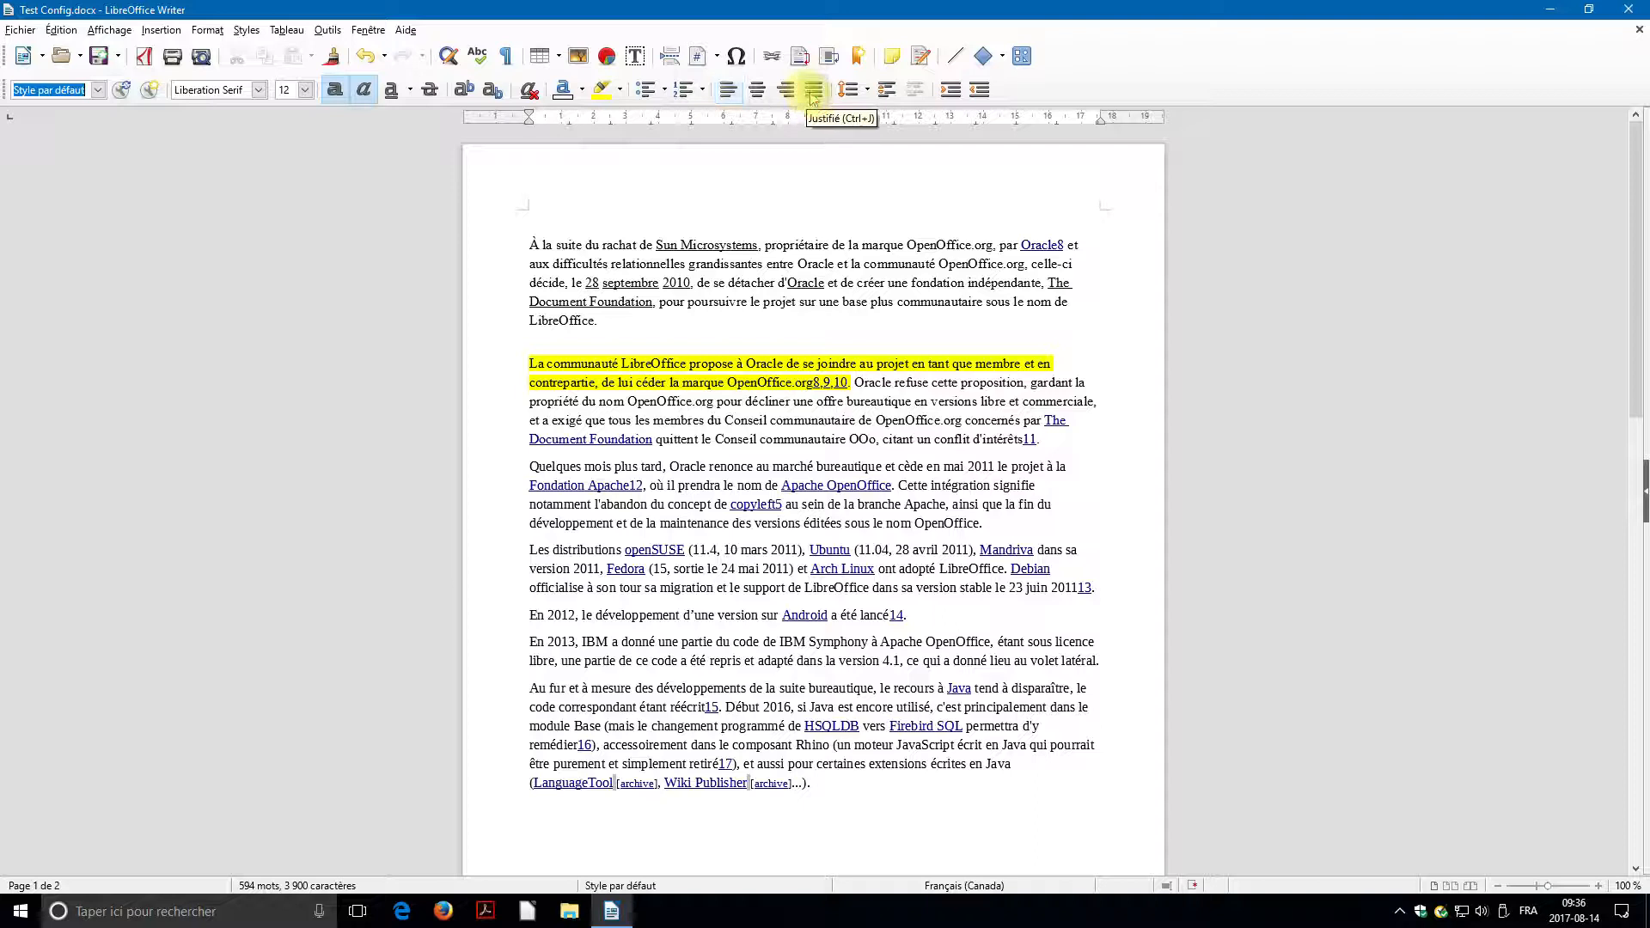
triple_click(612, 311)
left_click(522, 242)
triple_click(530, 244)
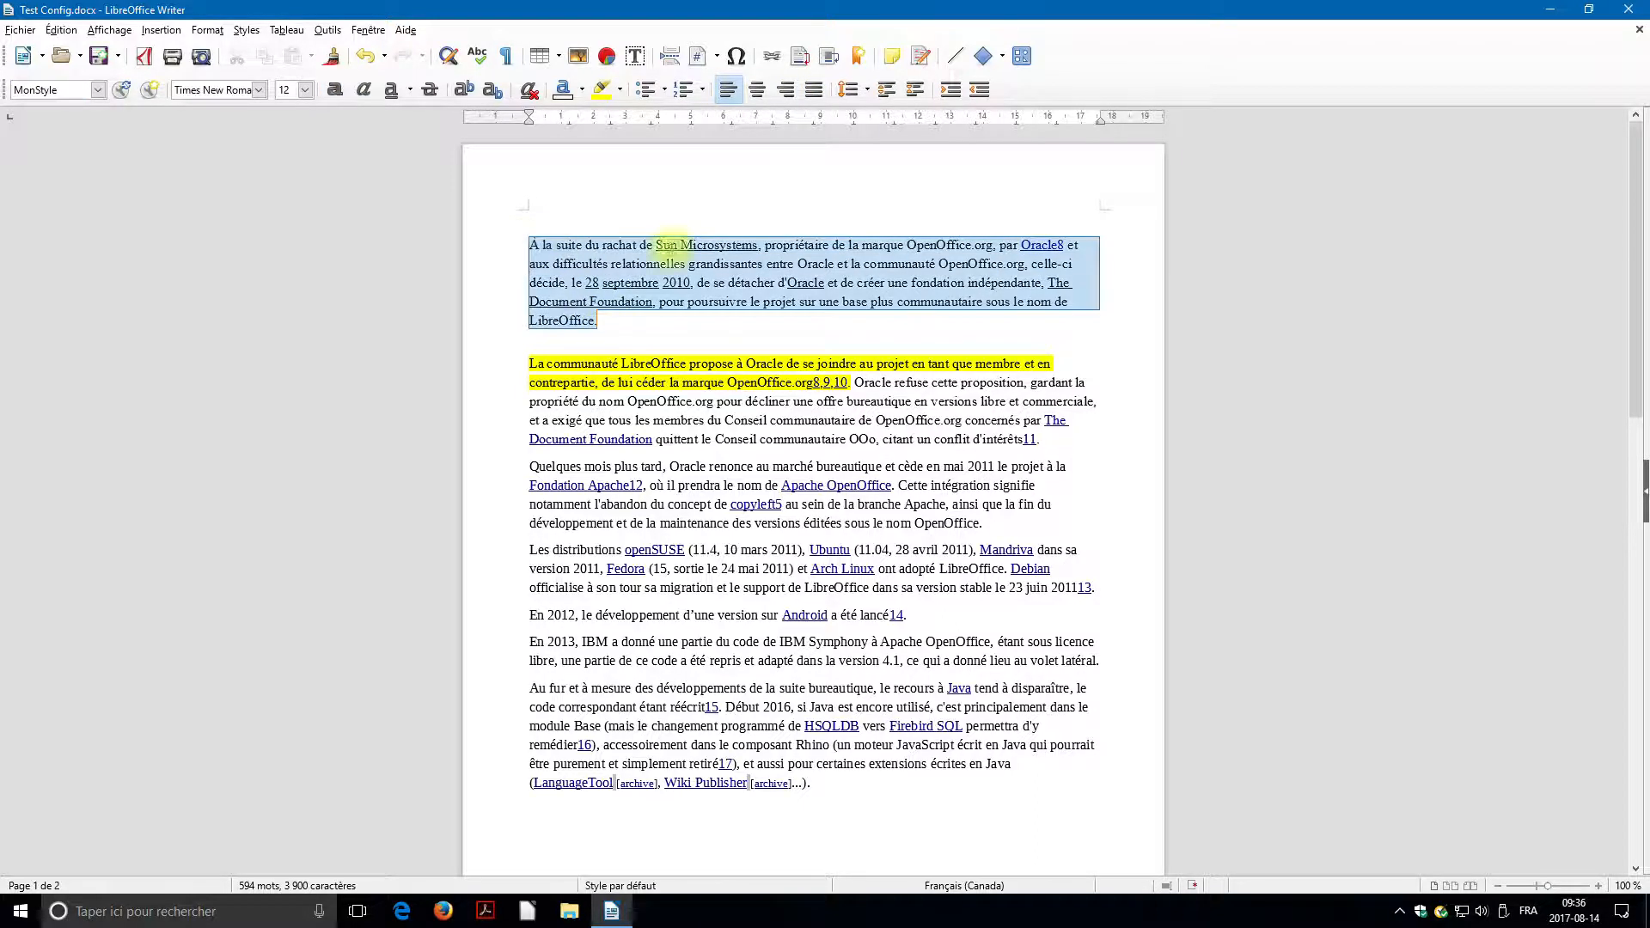
left_click(756, 91)
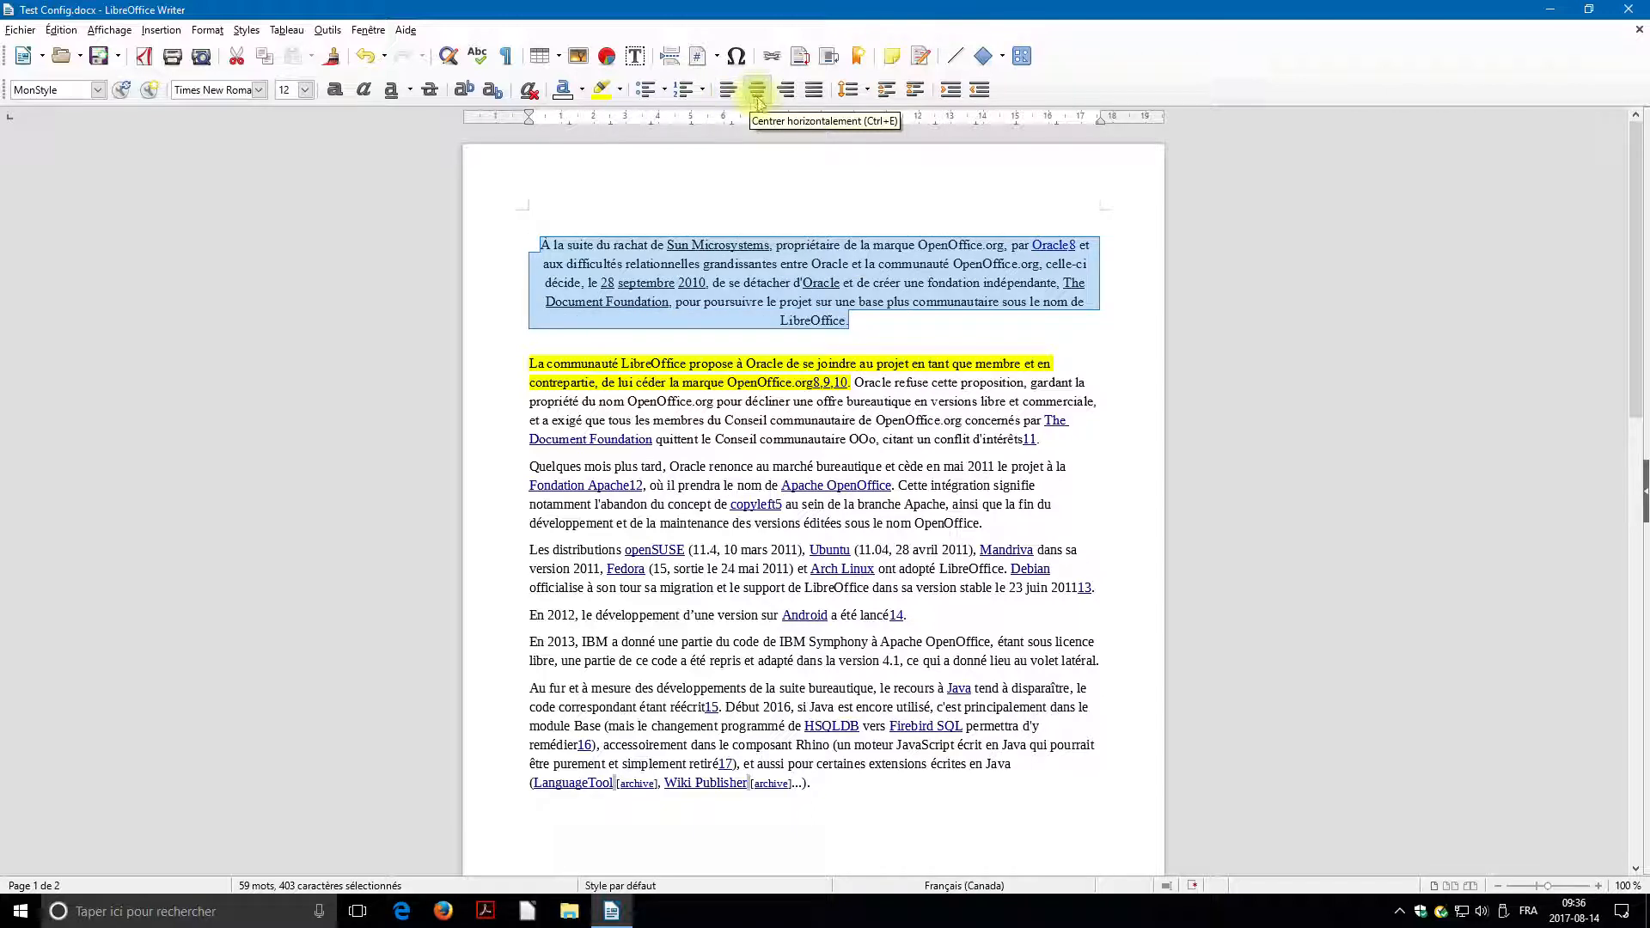
Format the empty line above the first text paragraph as justified, bold and italic in the Arial font.
left_click(699, 191)
left_click(806, 93)
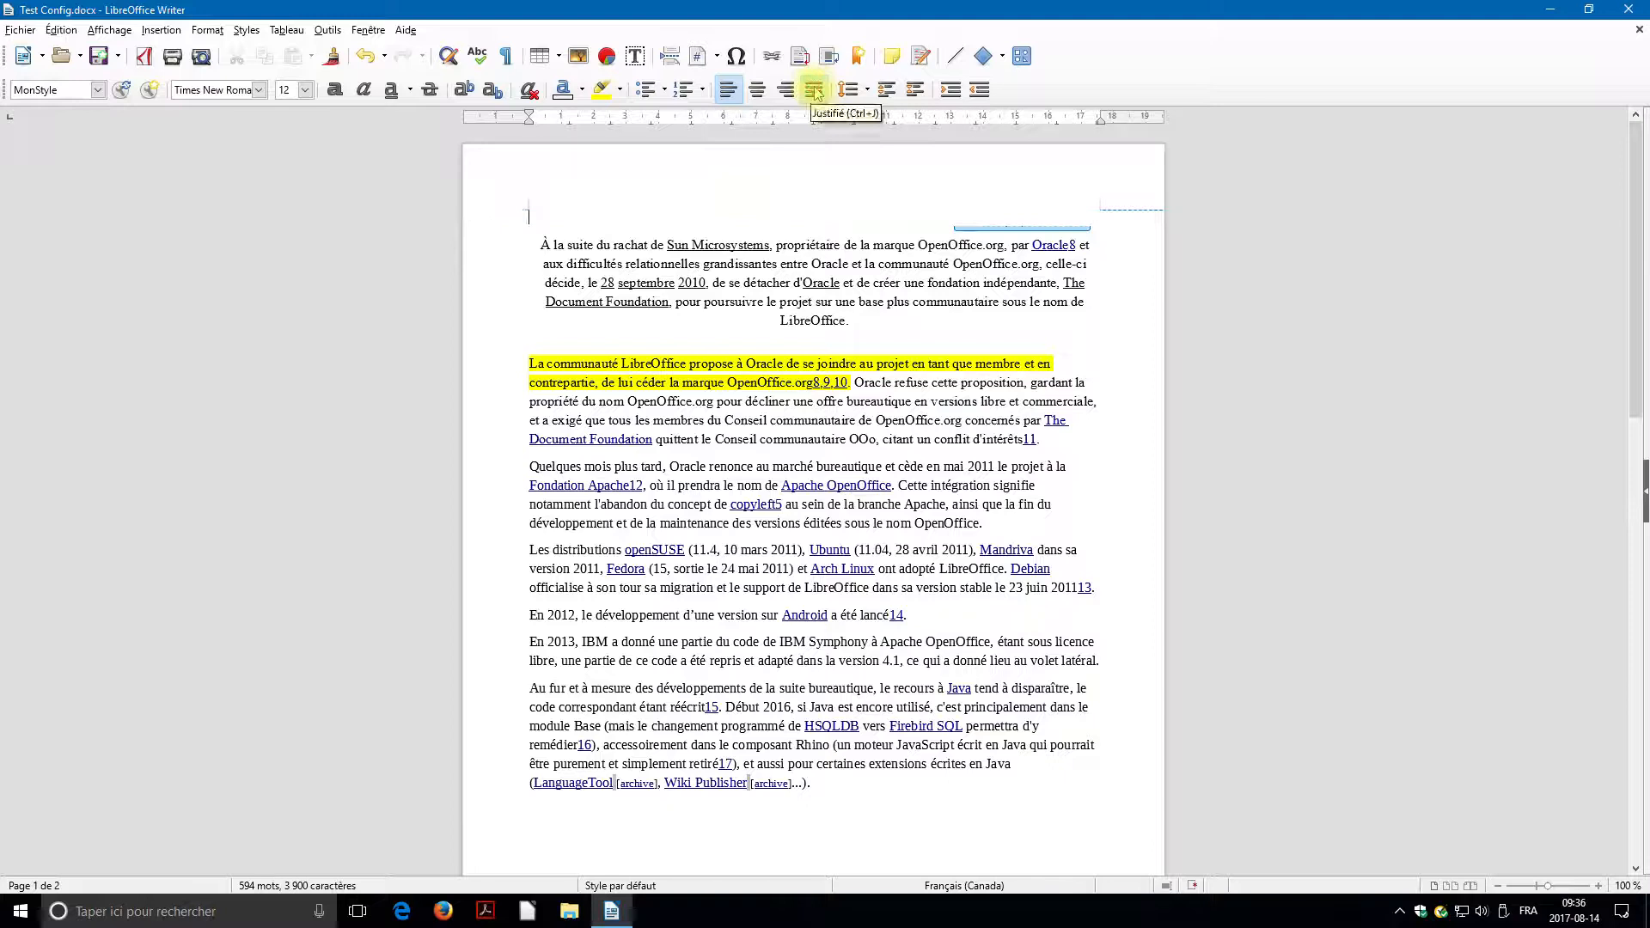
left_click(335, 91)
left_click(364, 90)
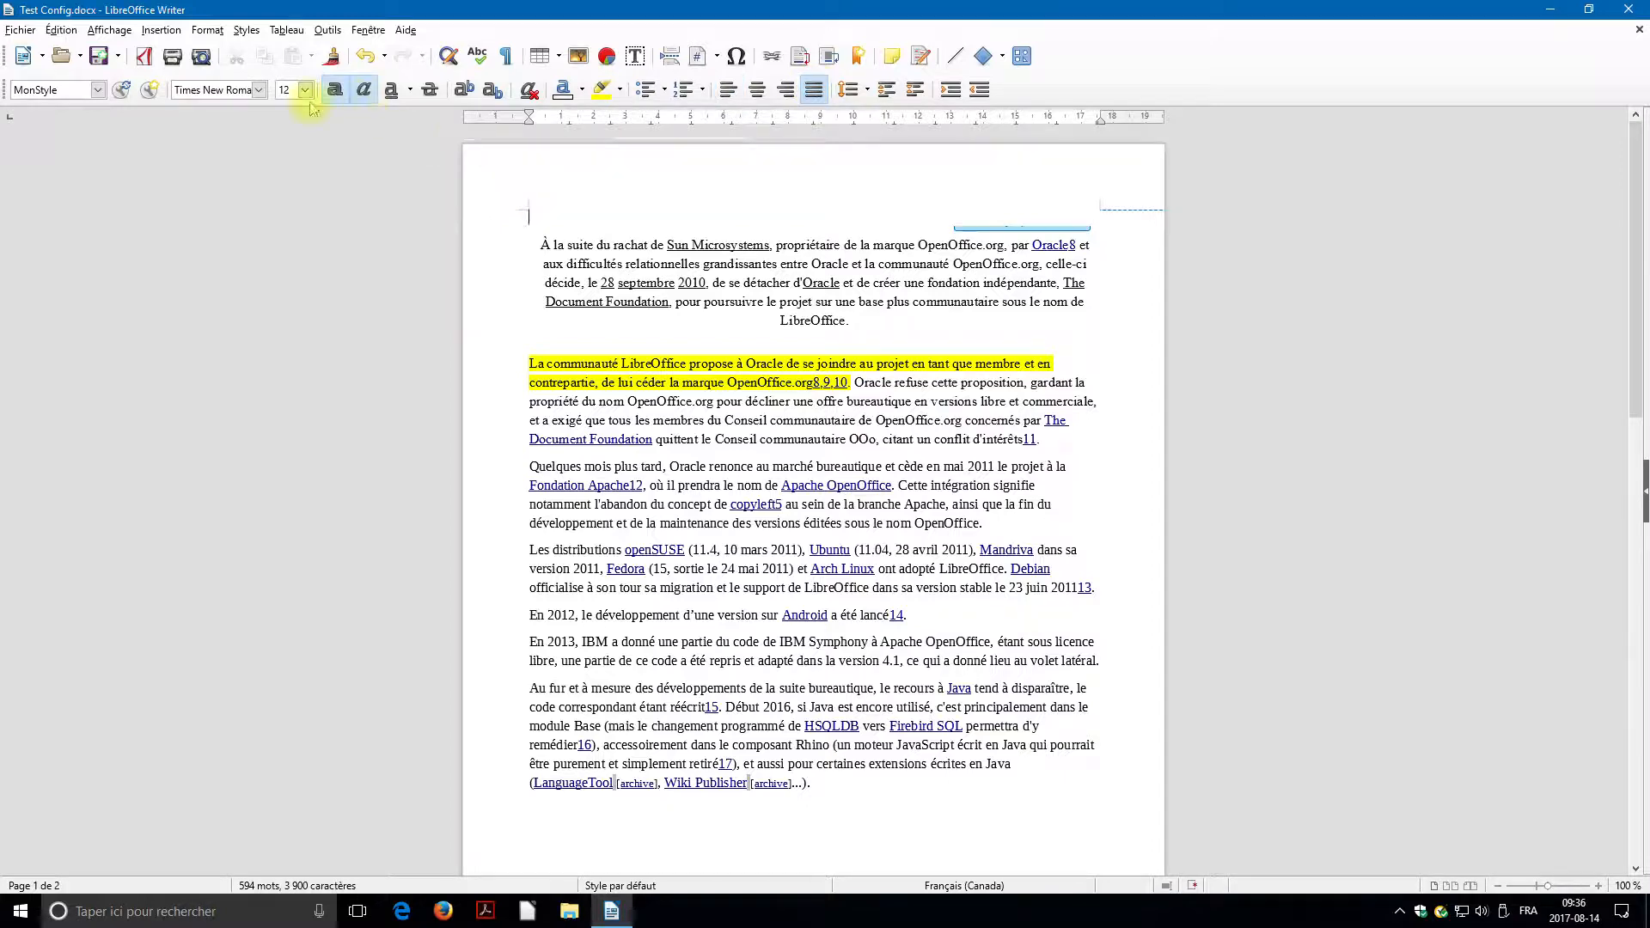
left_click(259, 90)
left_click(232, 155)
left_click(259, 90)
left_click(242, 154)
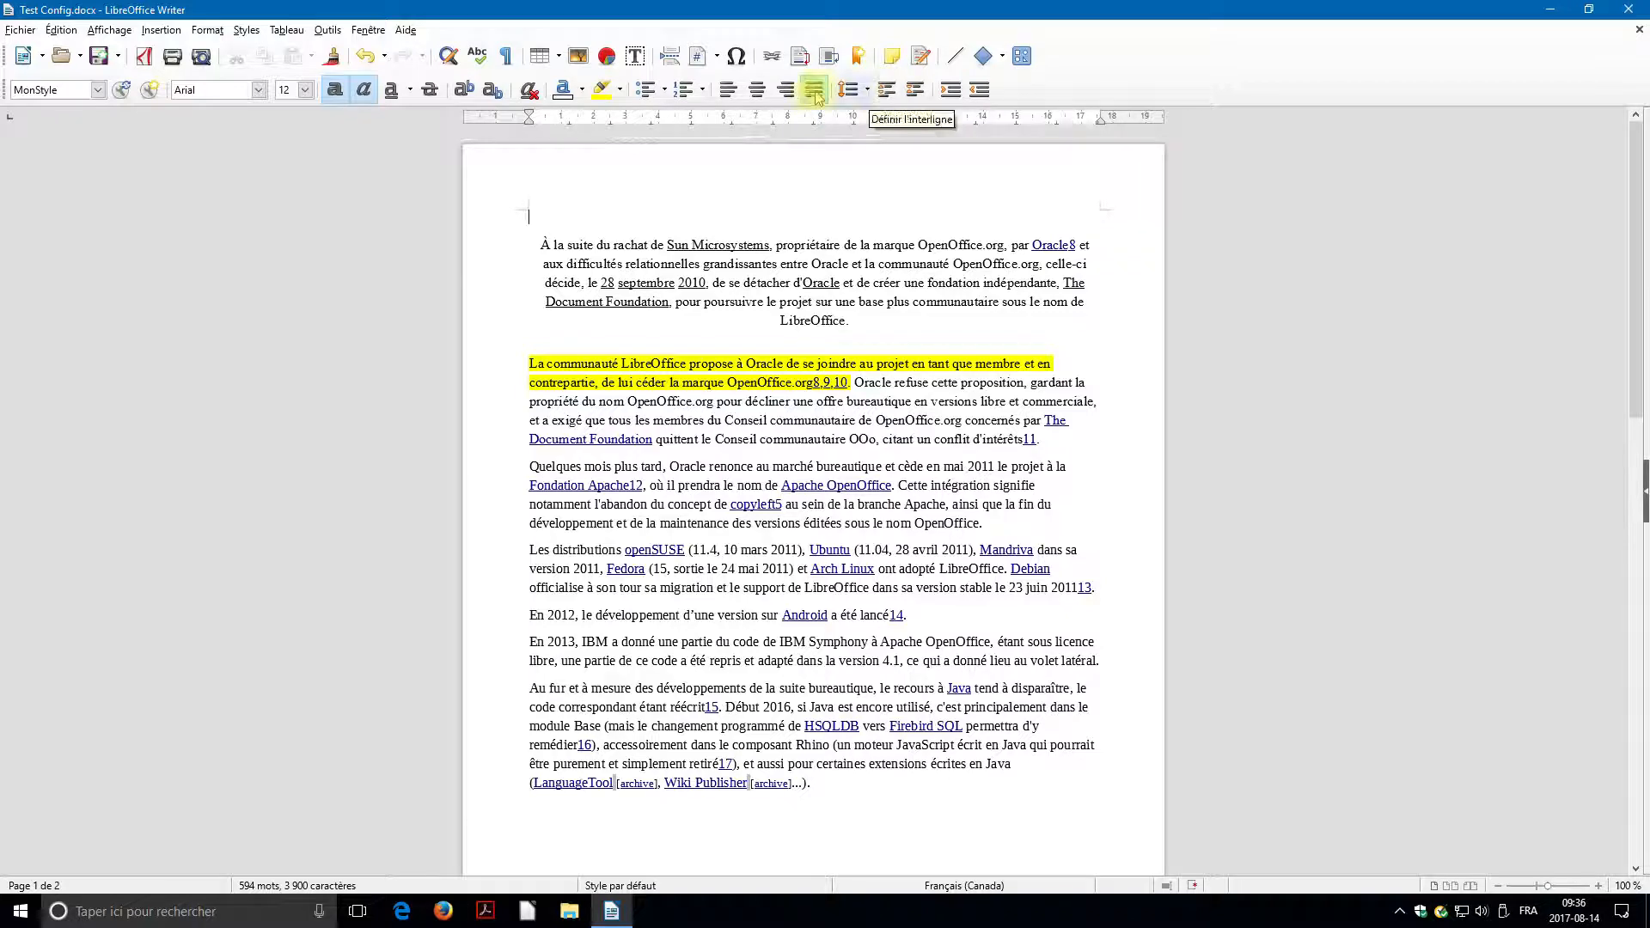
Create a new paragraph style named MonStyle2 from the current line's formatting.
left_click(164, 99)
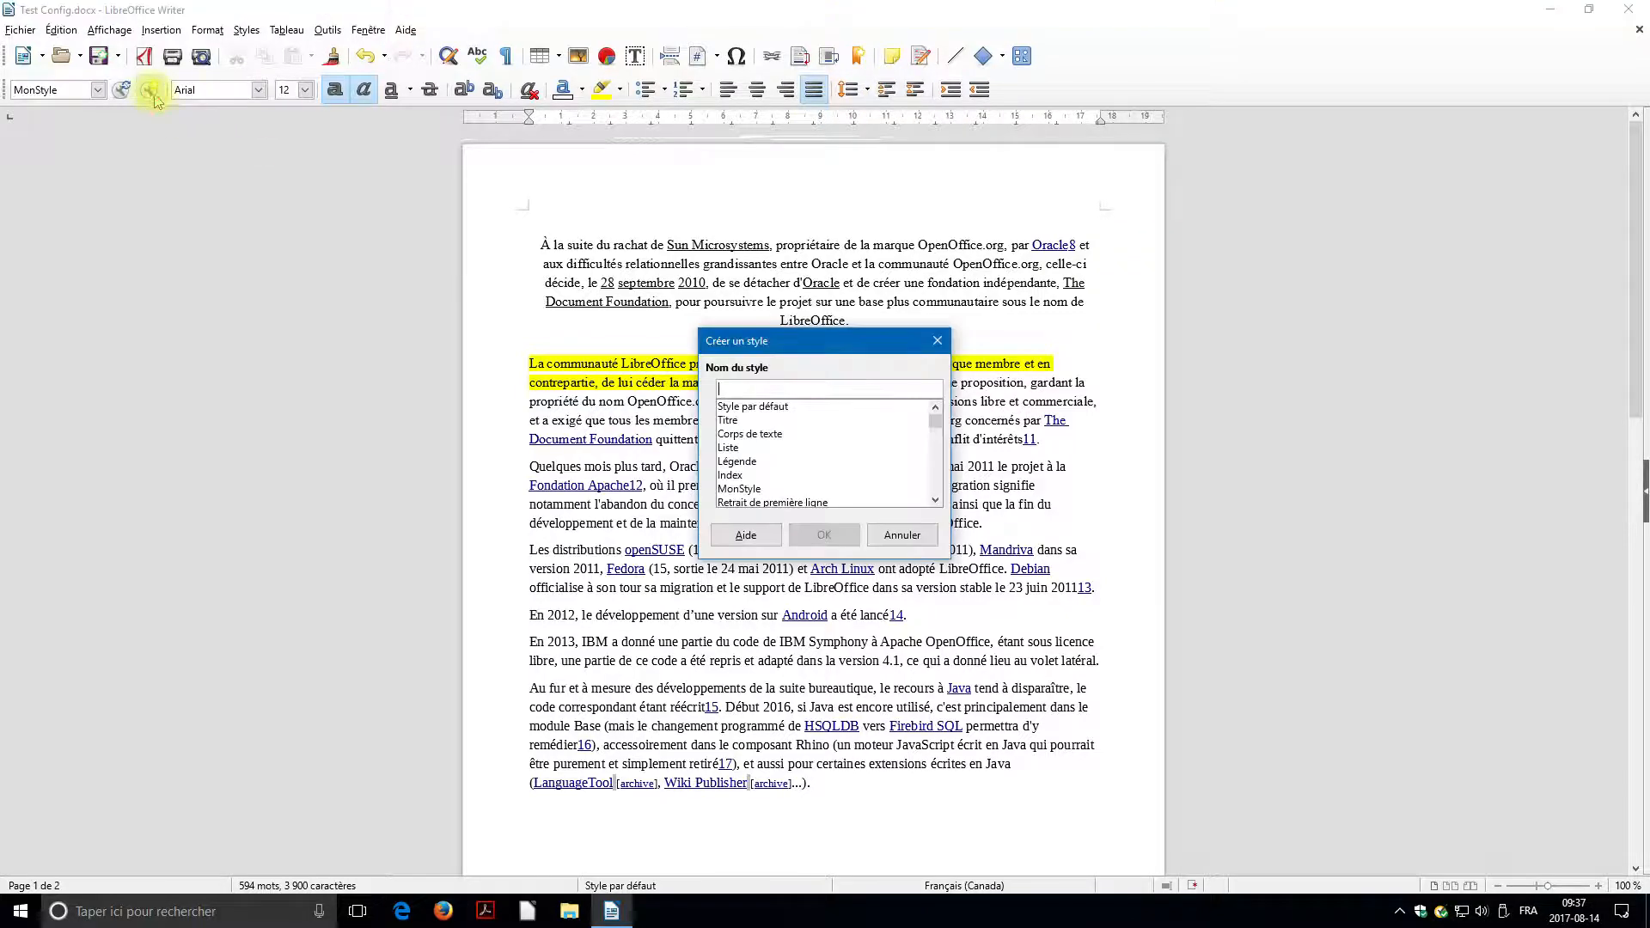
type("M")
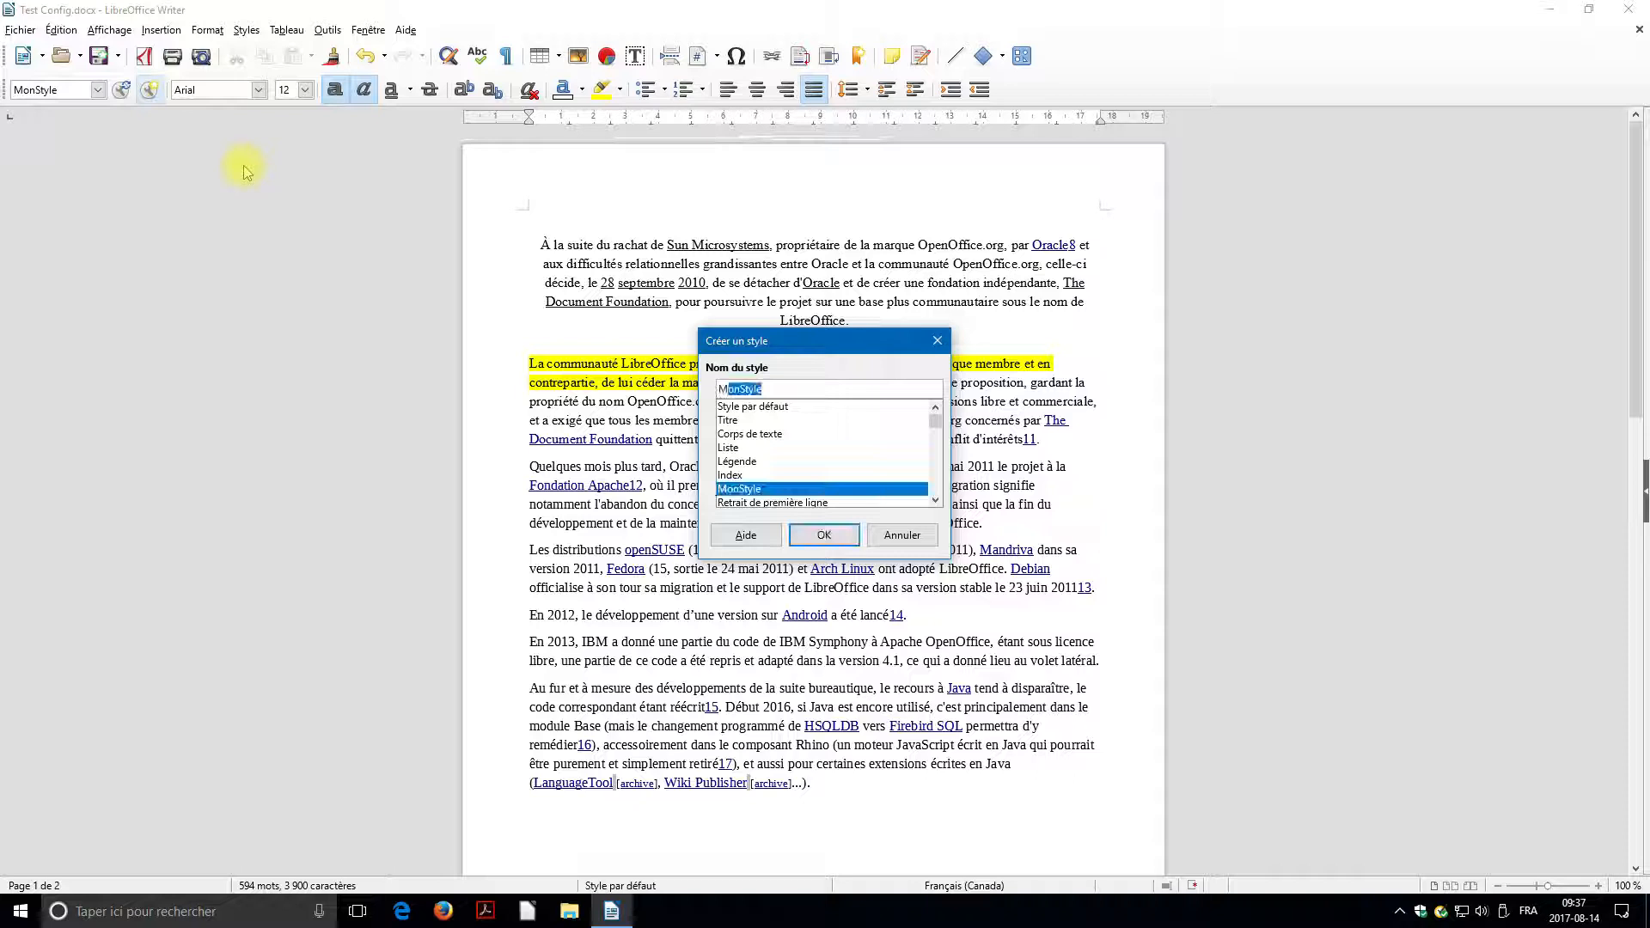
type("onStyle2")
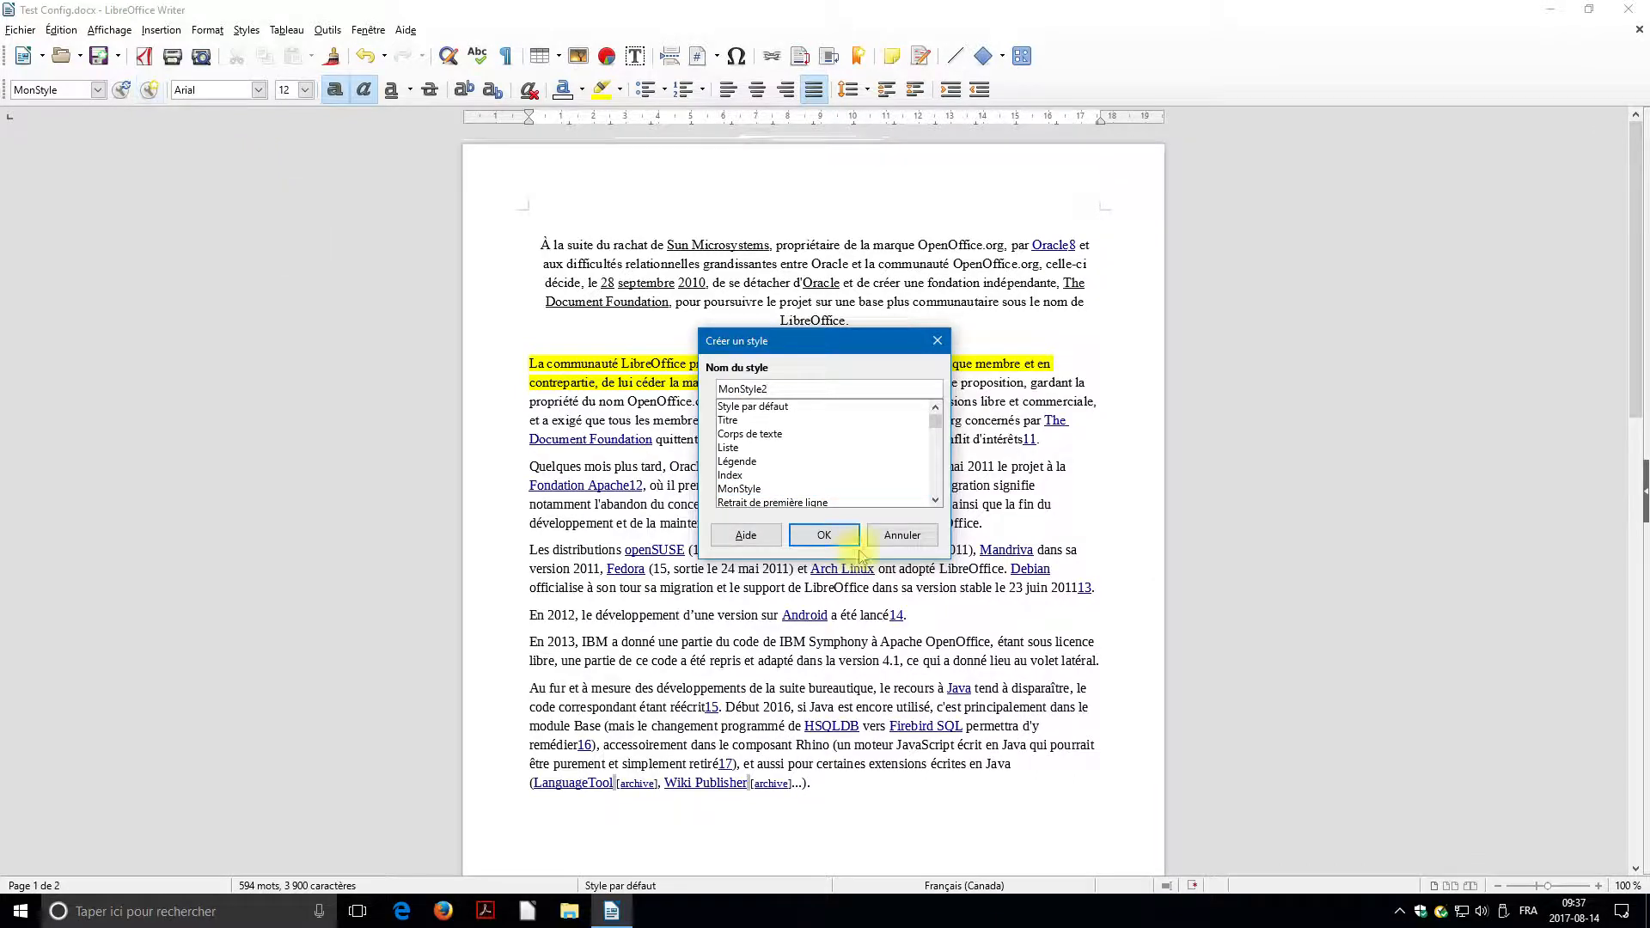
left_click(825, 535)
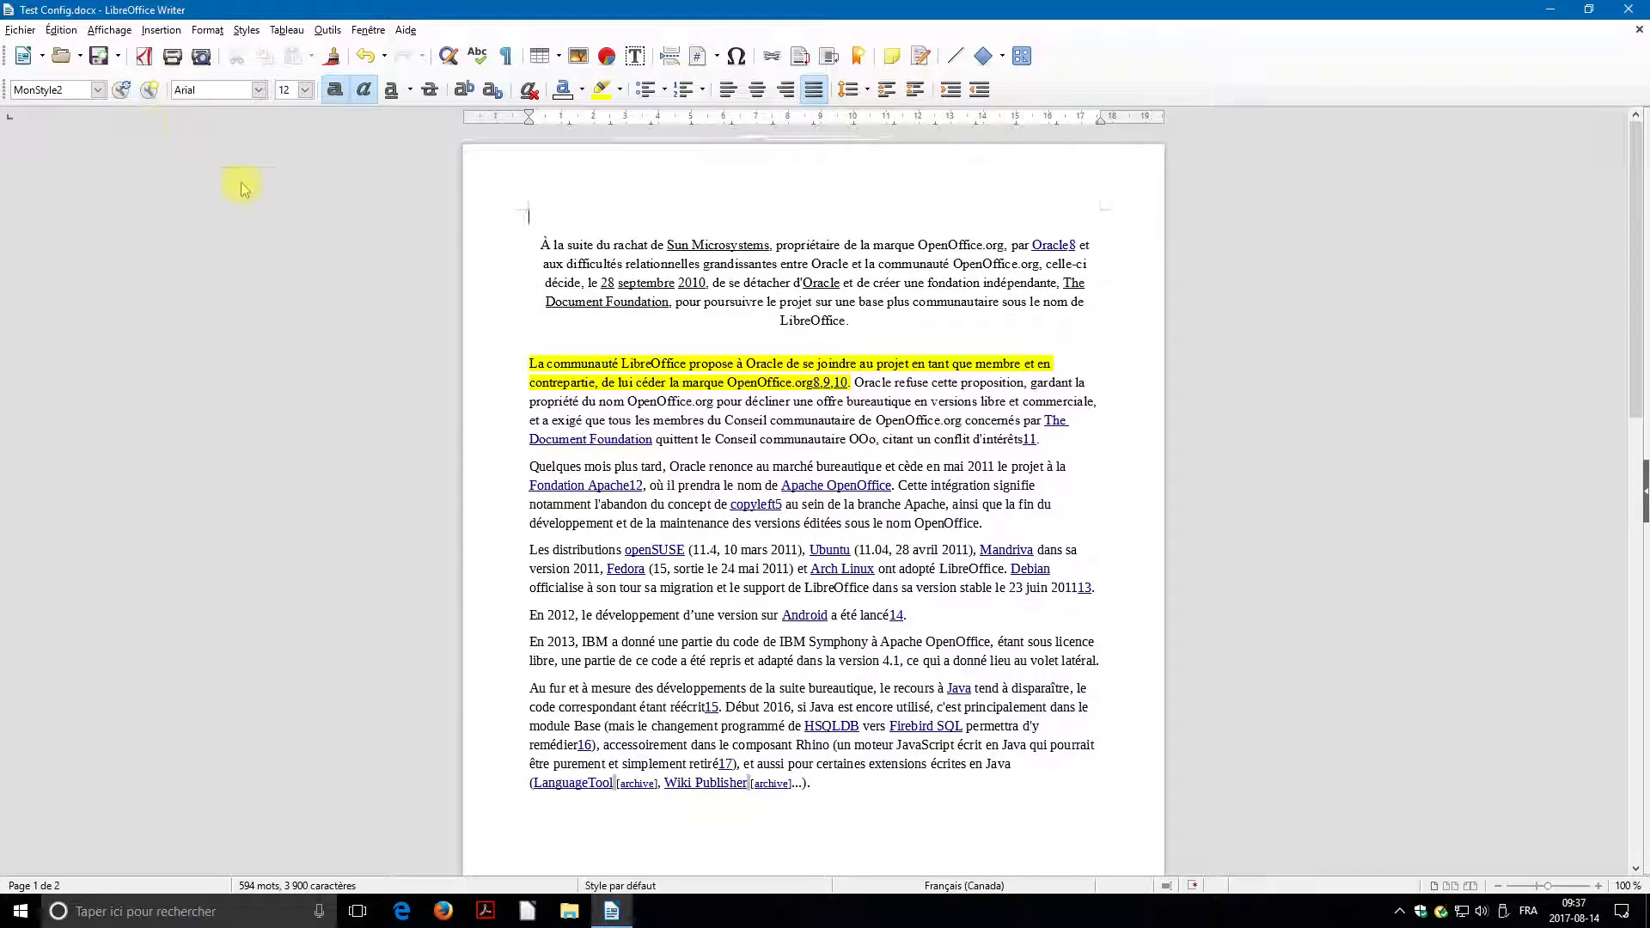
Apply the MonStyle2 style to all text from the empty first line through the paragraph ending with the Wiki Publisher link.
left_click_drag(527, 214, 846, 804)
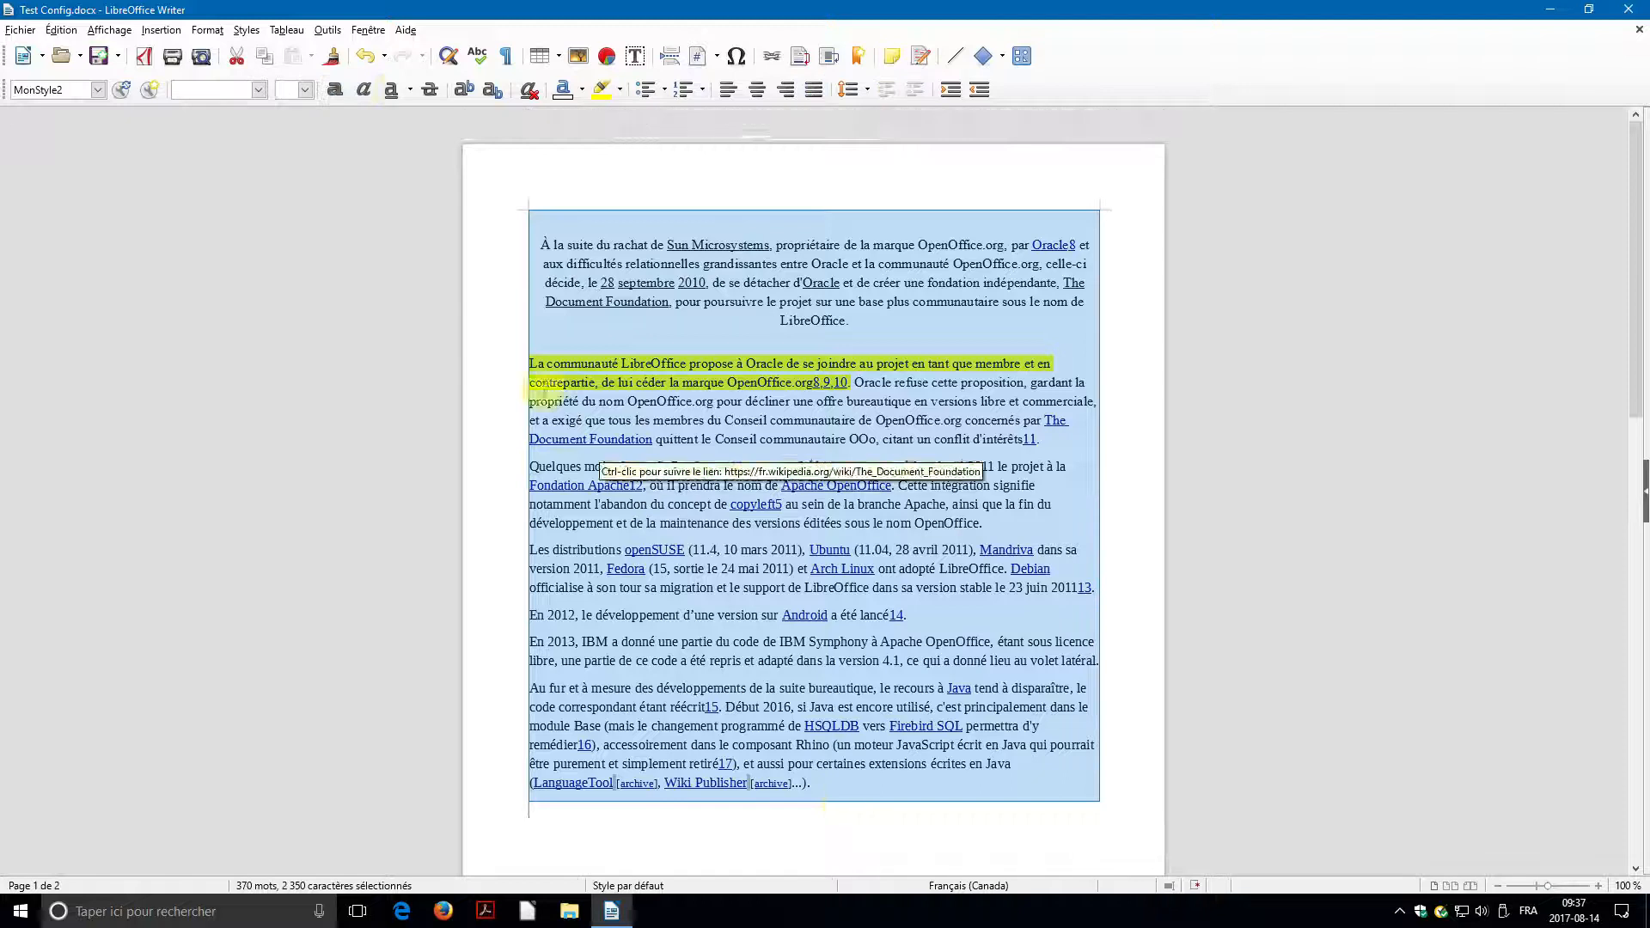
left_click(97, 89)
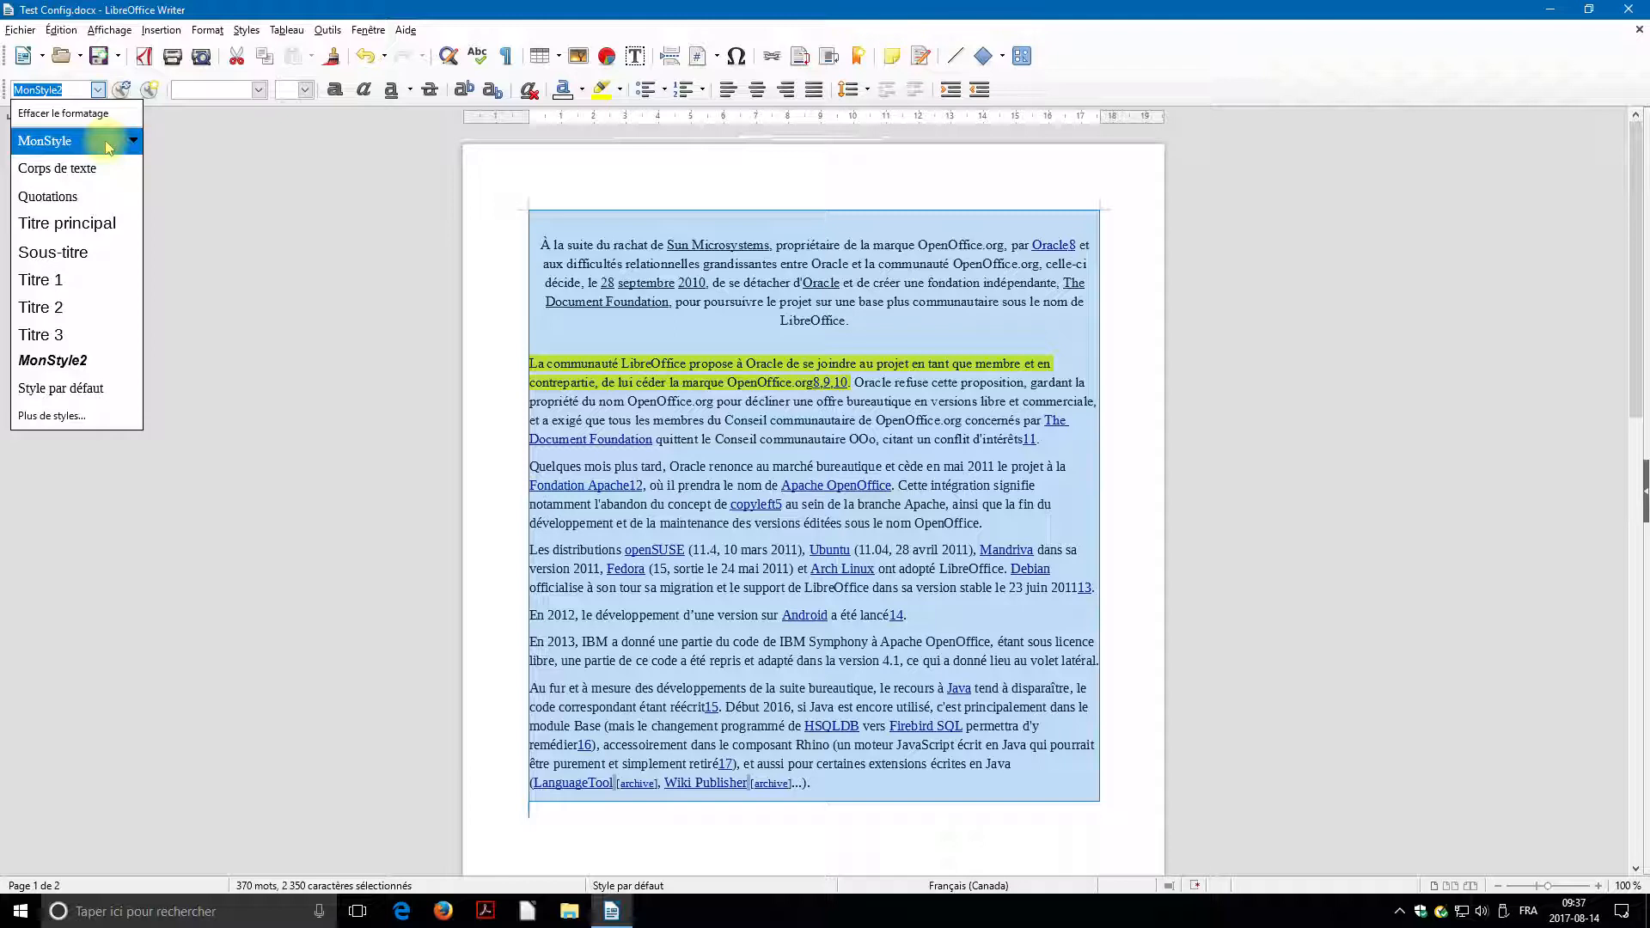
left_click(98, 91)
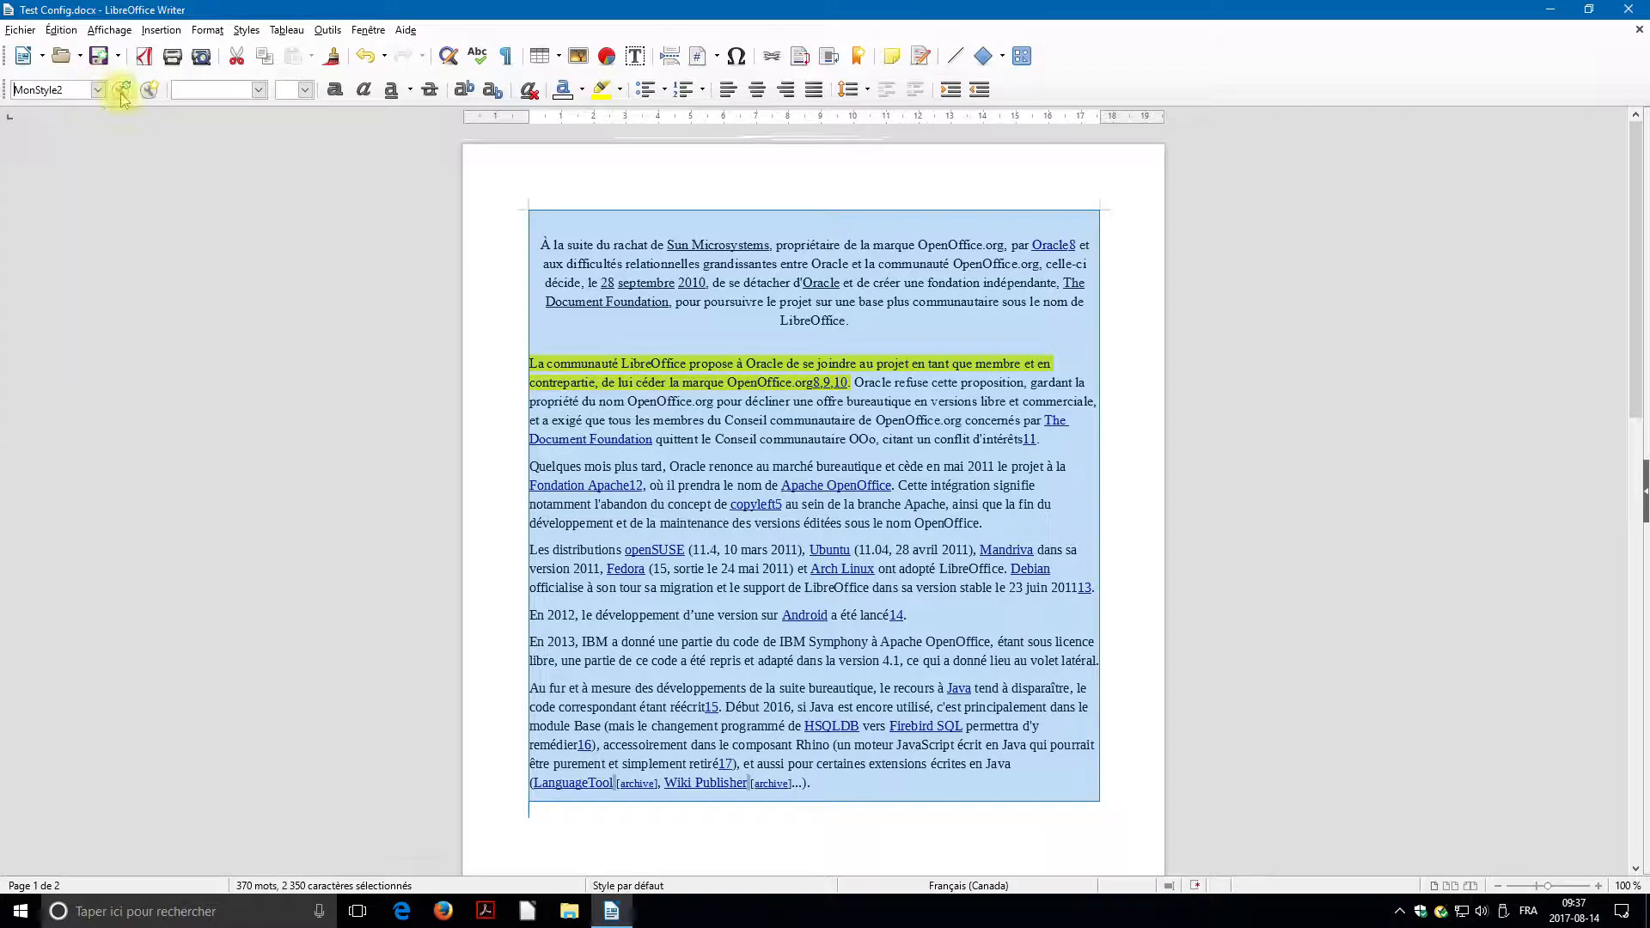
left_click(121, 95)
scroll(724, 350, "up", 5)
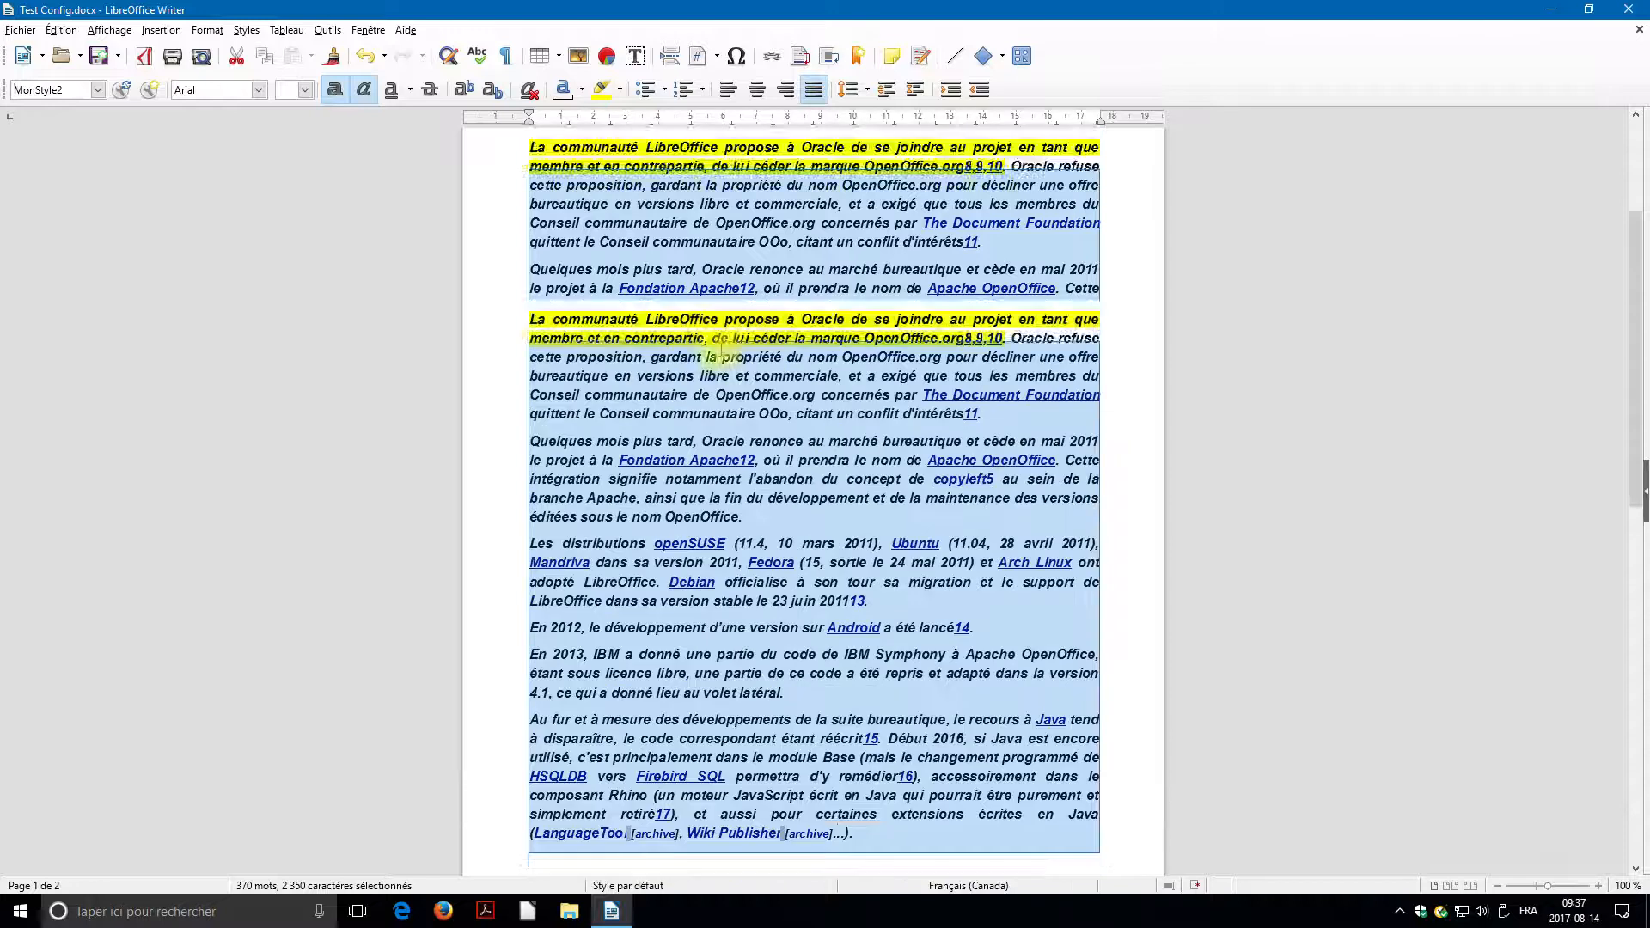
left_click(654, 345)
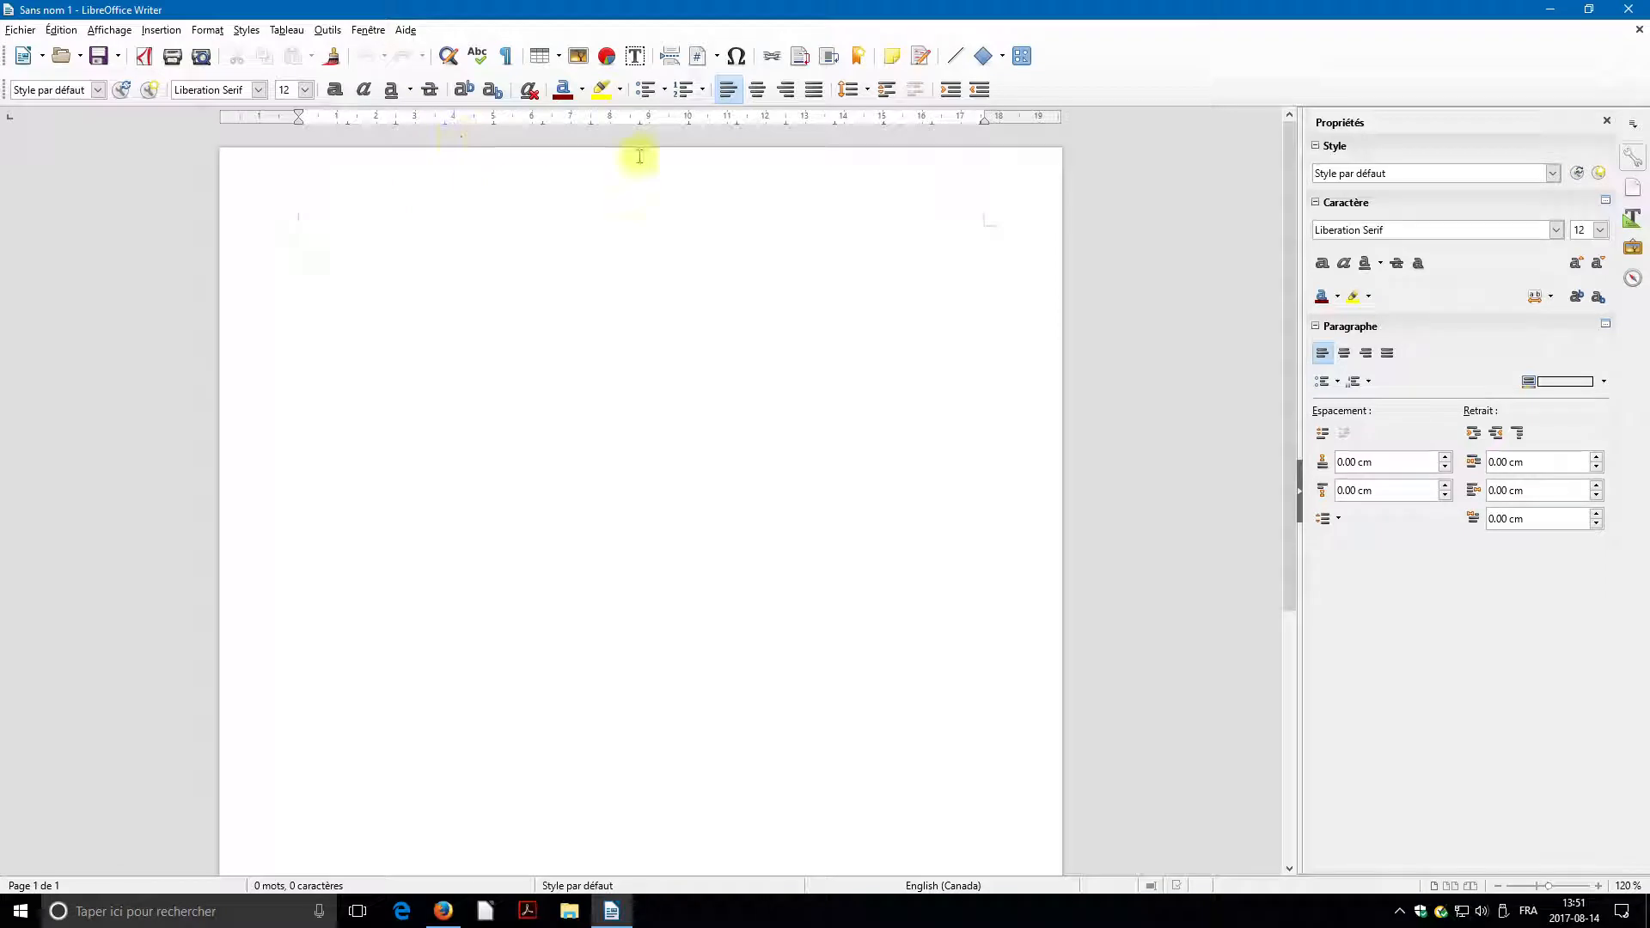
Enter the centered title "L'ours Noir" at font size 40 in the blank document.
left_click(758, 94)
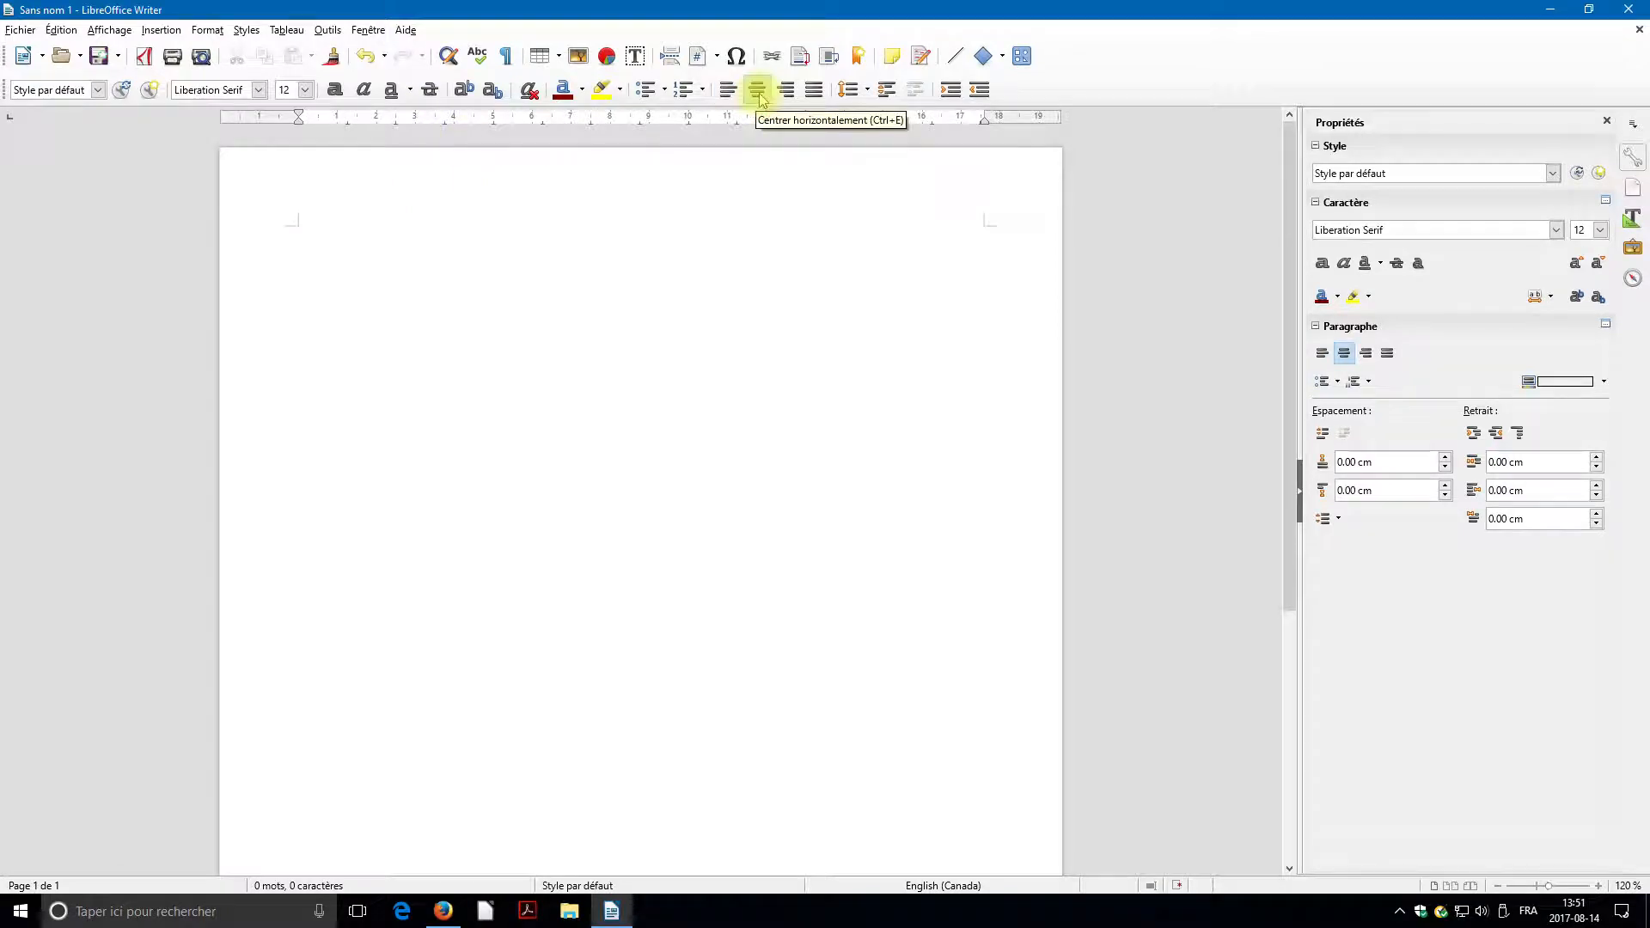
left_click(305, 89)
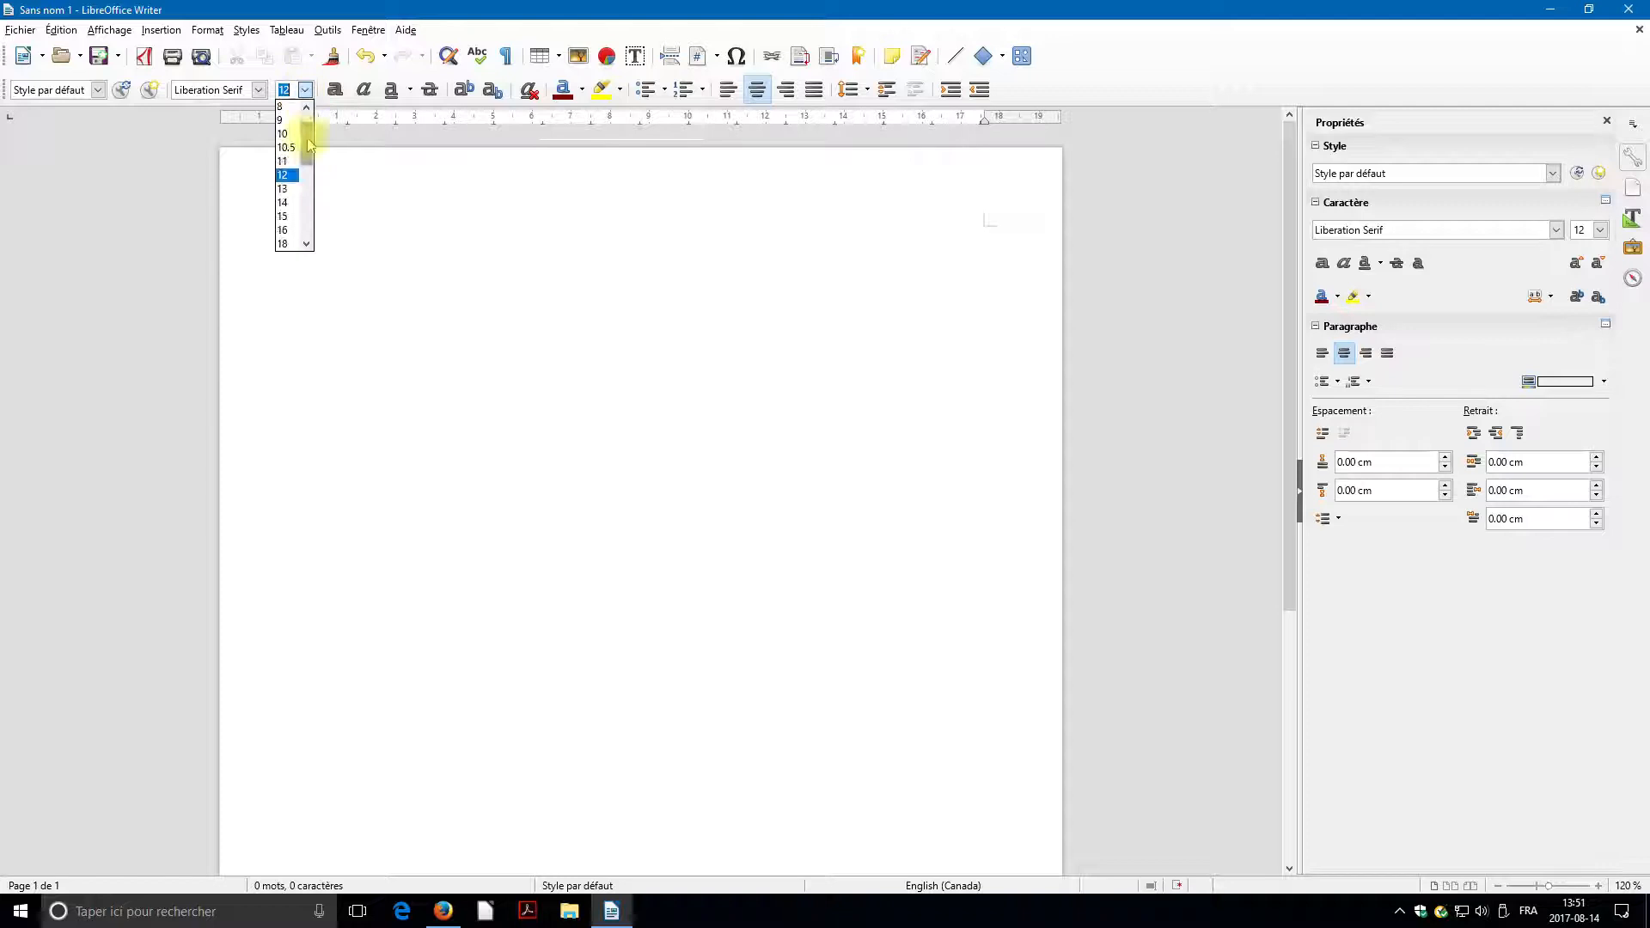
left_click_drag(309, 146, 312, 176)
left_click(287, 228)
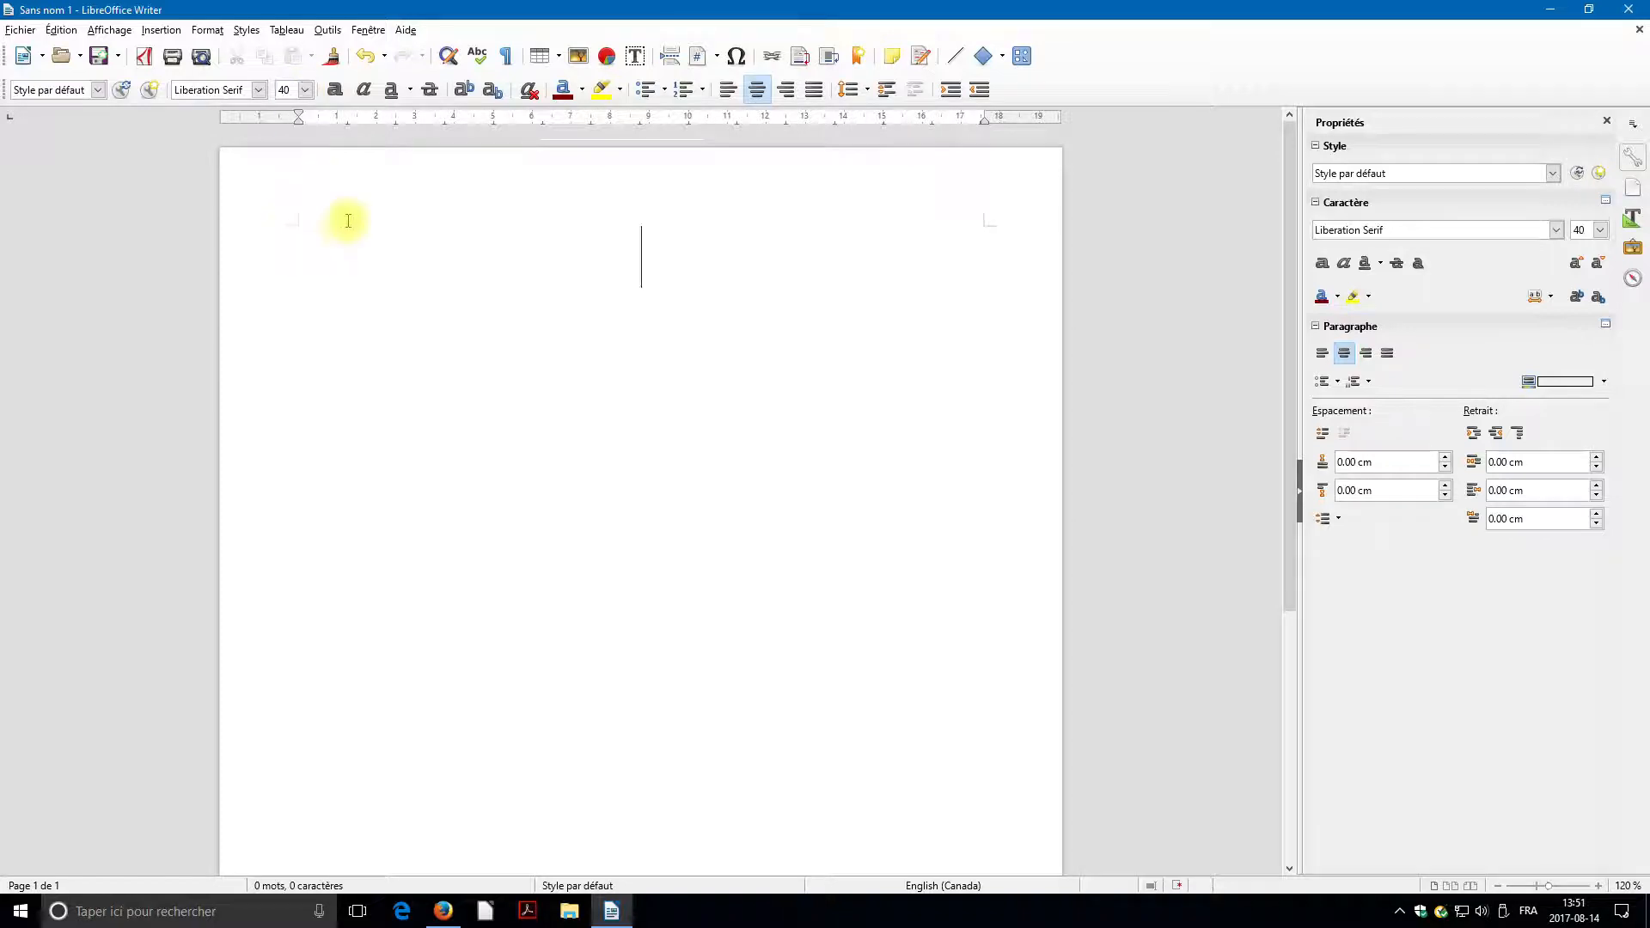
type("L'ours Noir")
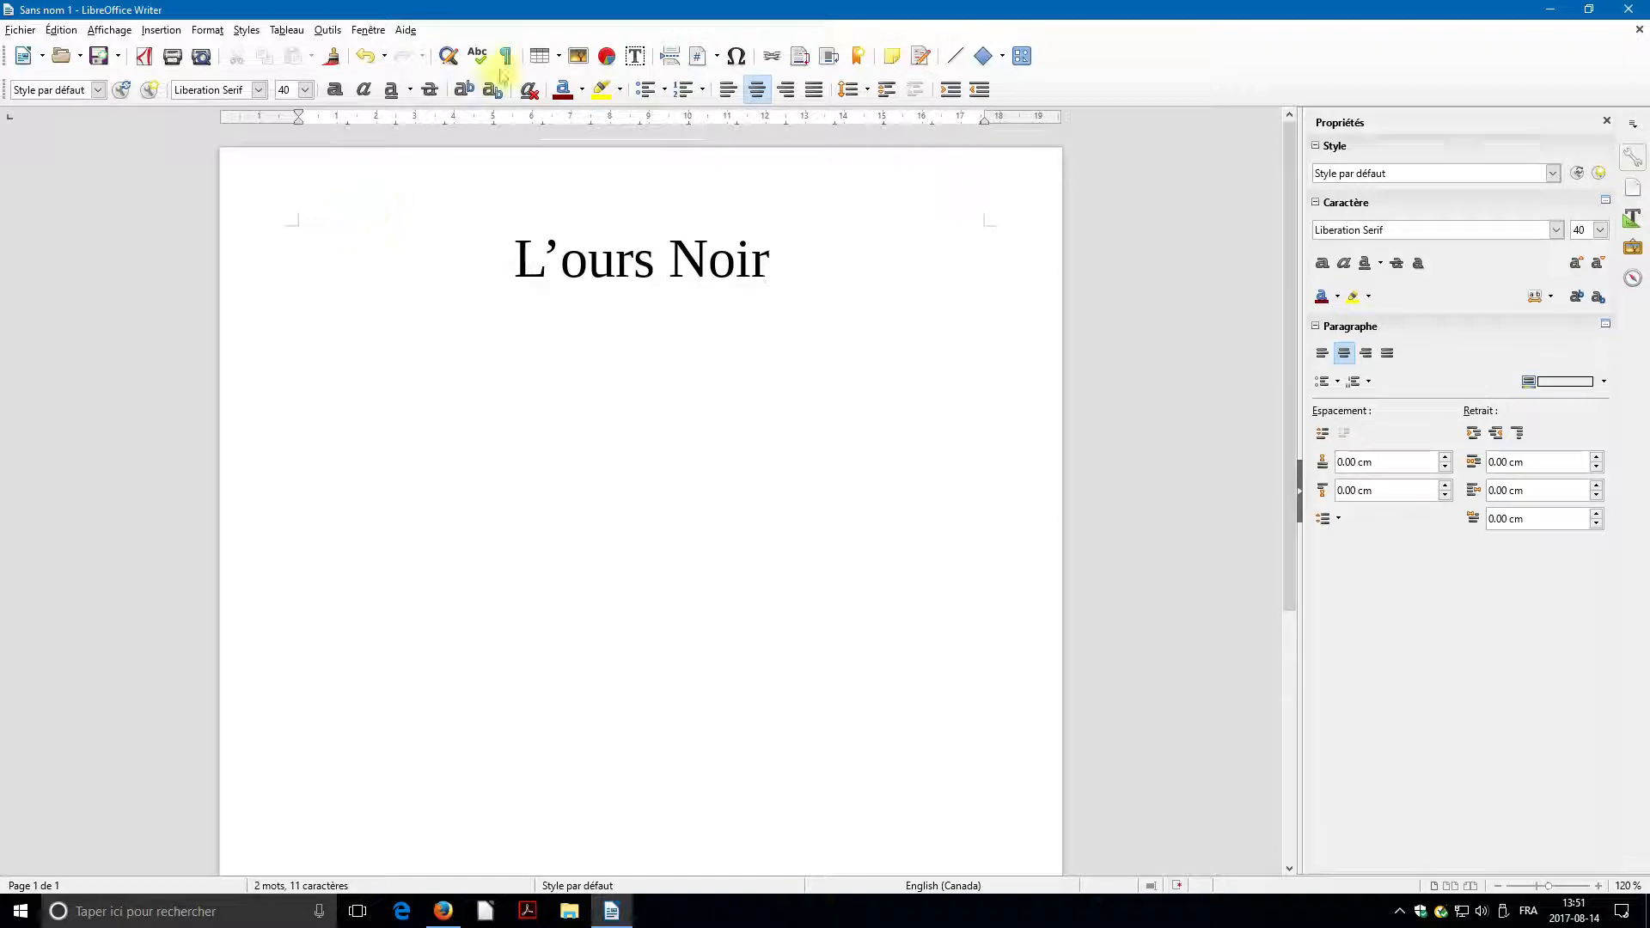
Start a new line below the title with the font size set to 12.
left_click(305, 91)
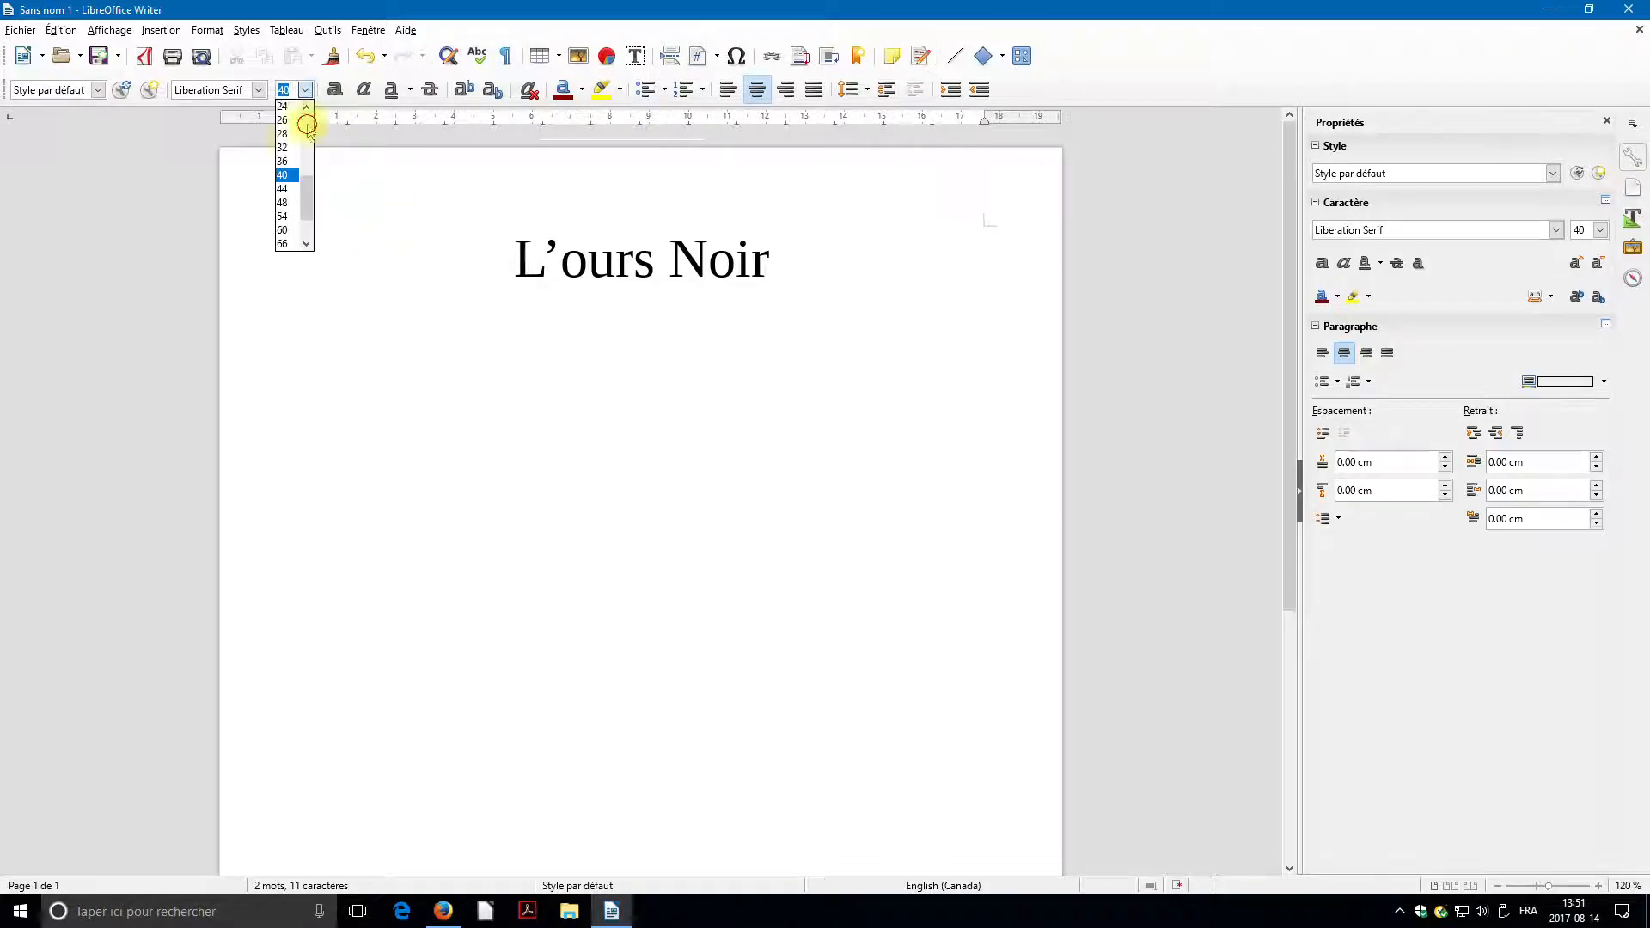
left_click(306, 127)
left_click(287, 137)
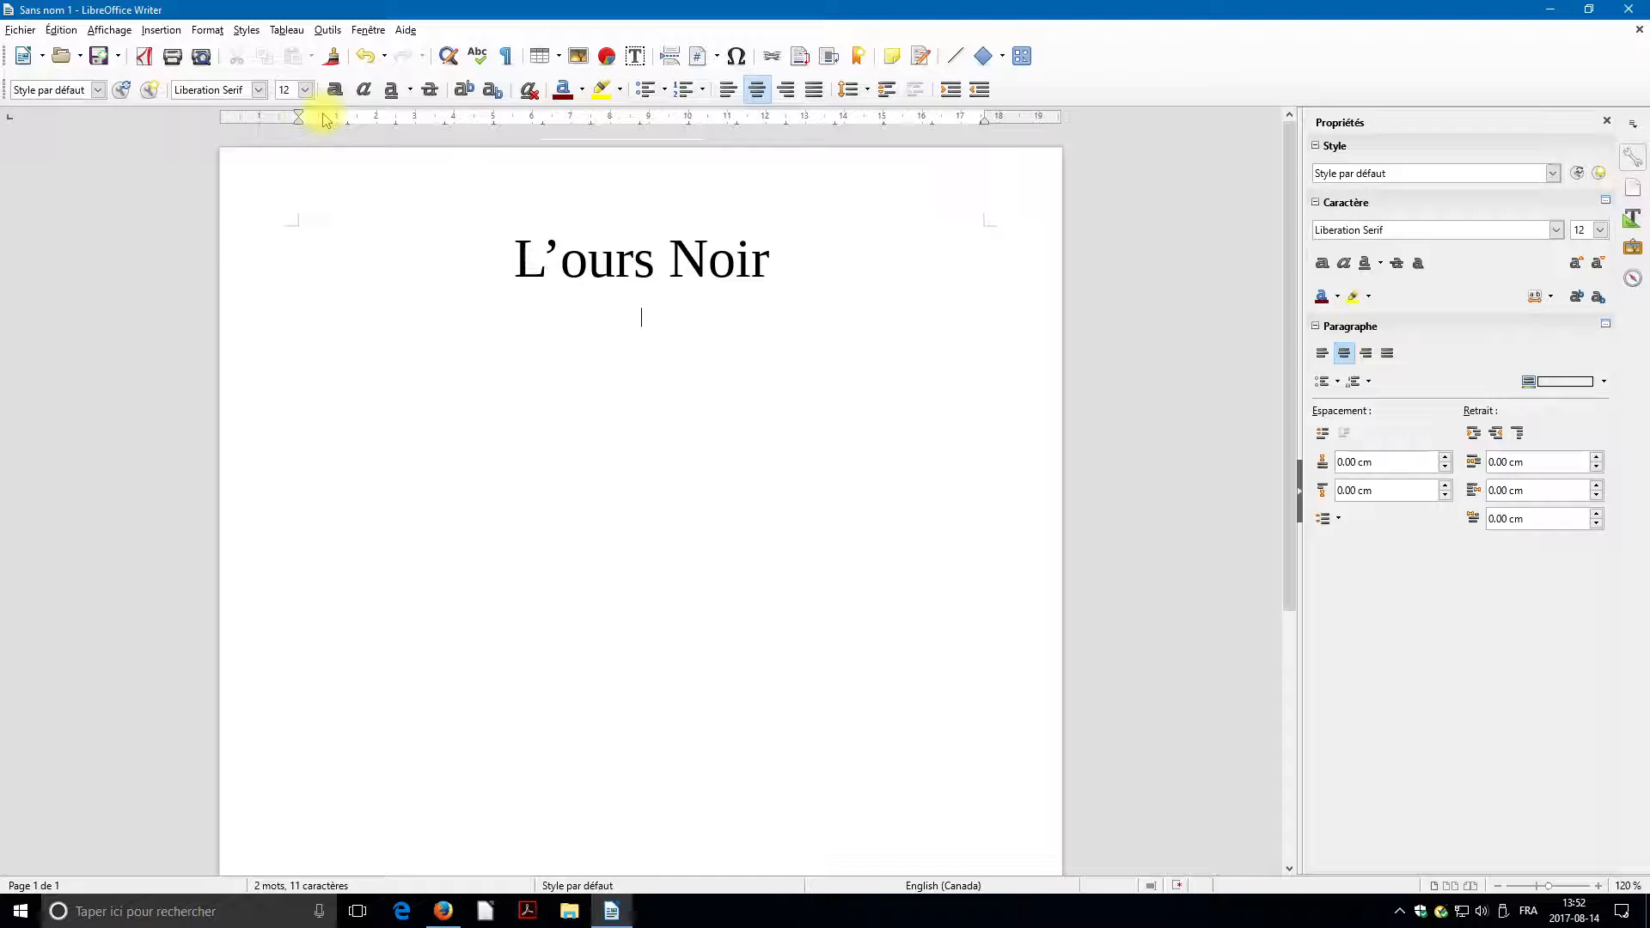
Insert the Ours image from the Bureau folder below the title and shrink it to about 10.5 by 7 cm.
left_click(579, 60)
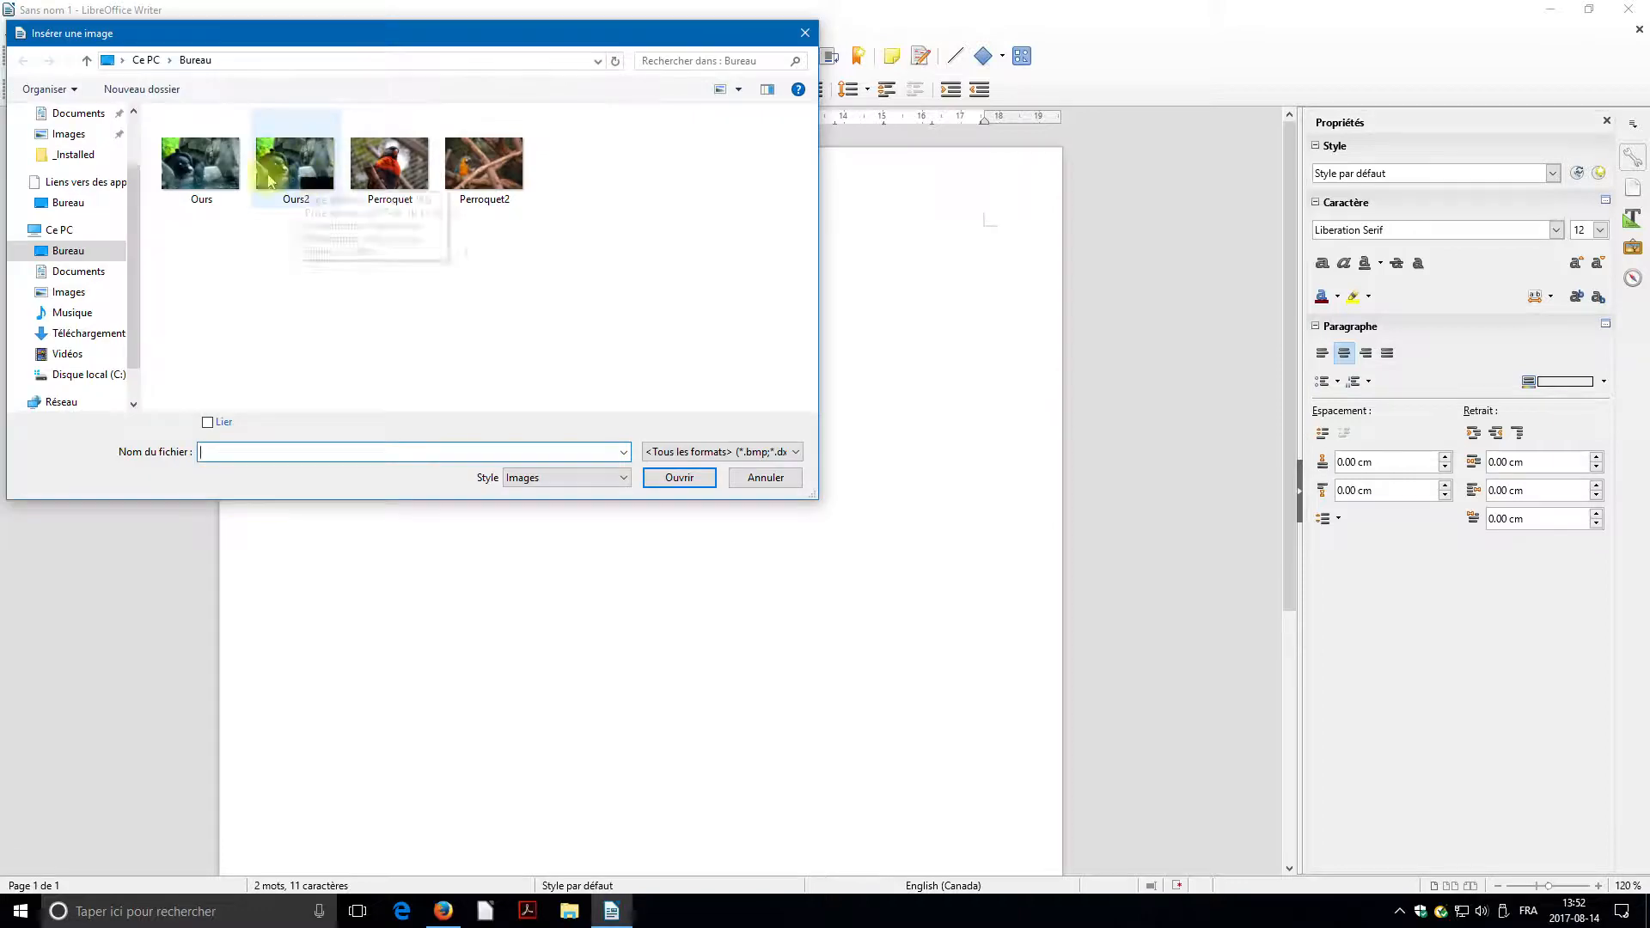
left_click(219, 173)
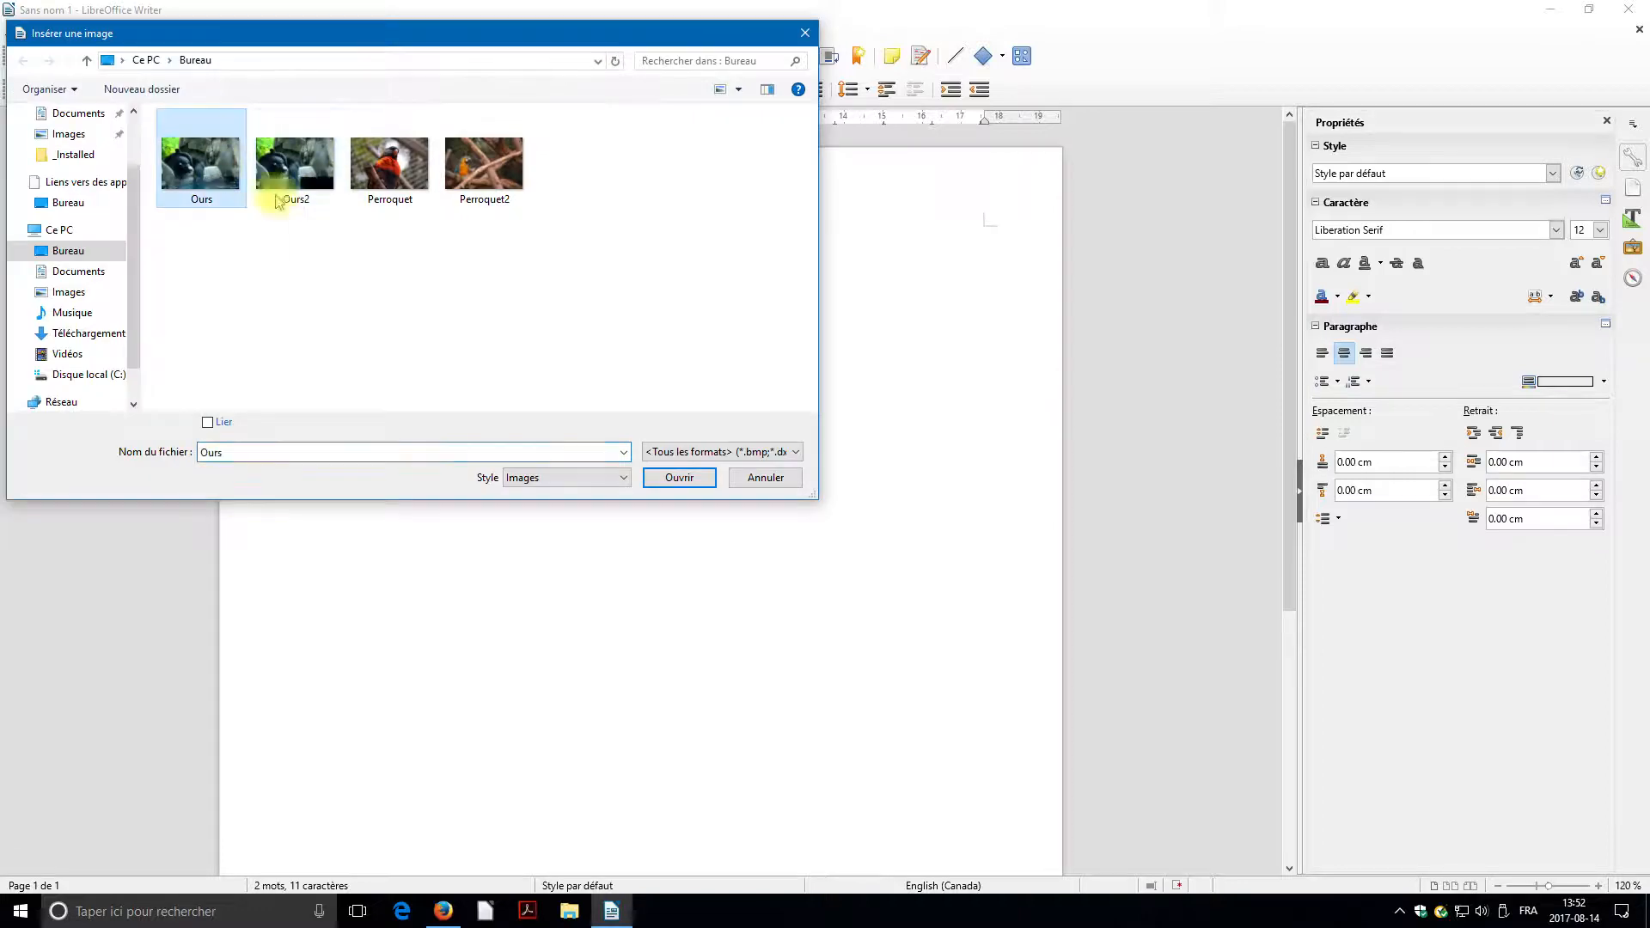
left_click(706, 478)
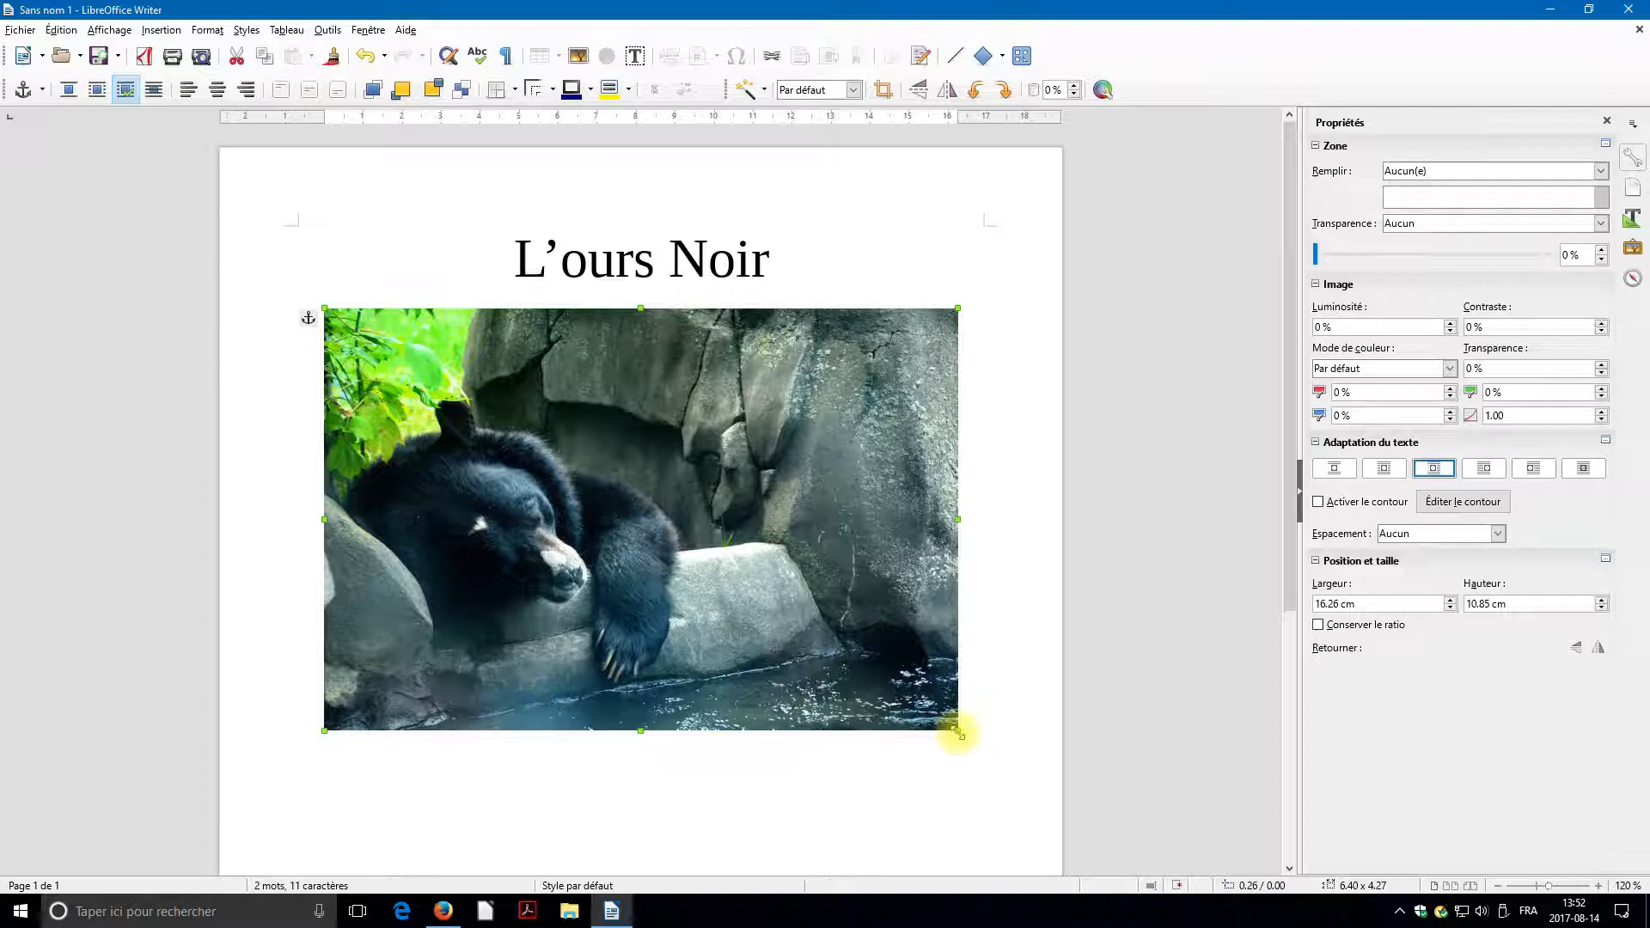
left_click_drag(957, 732, 501, 578)
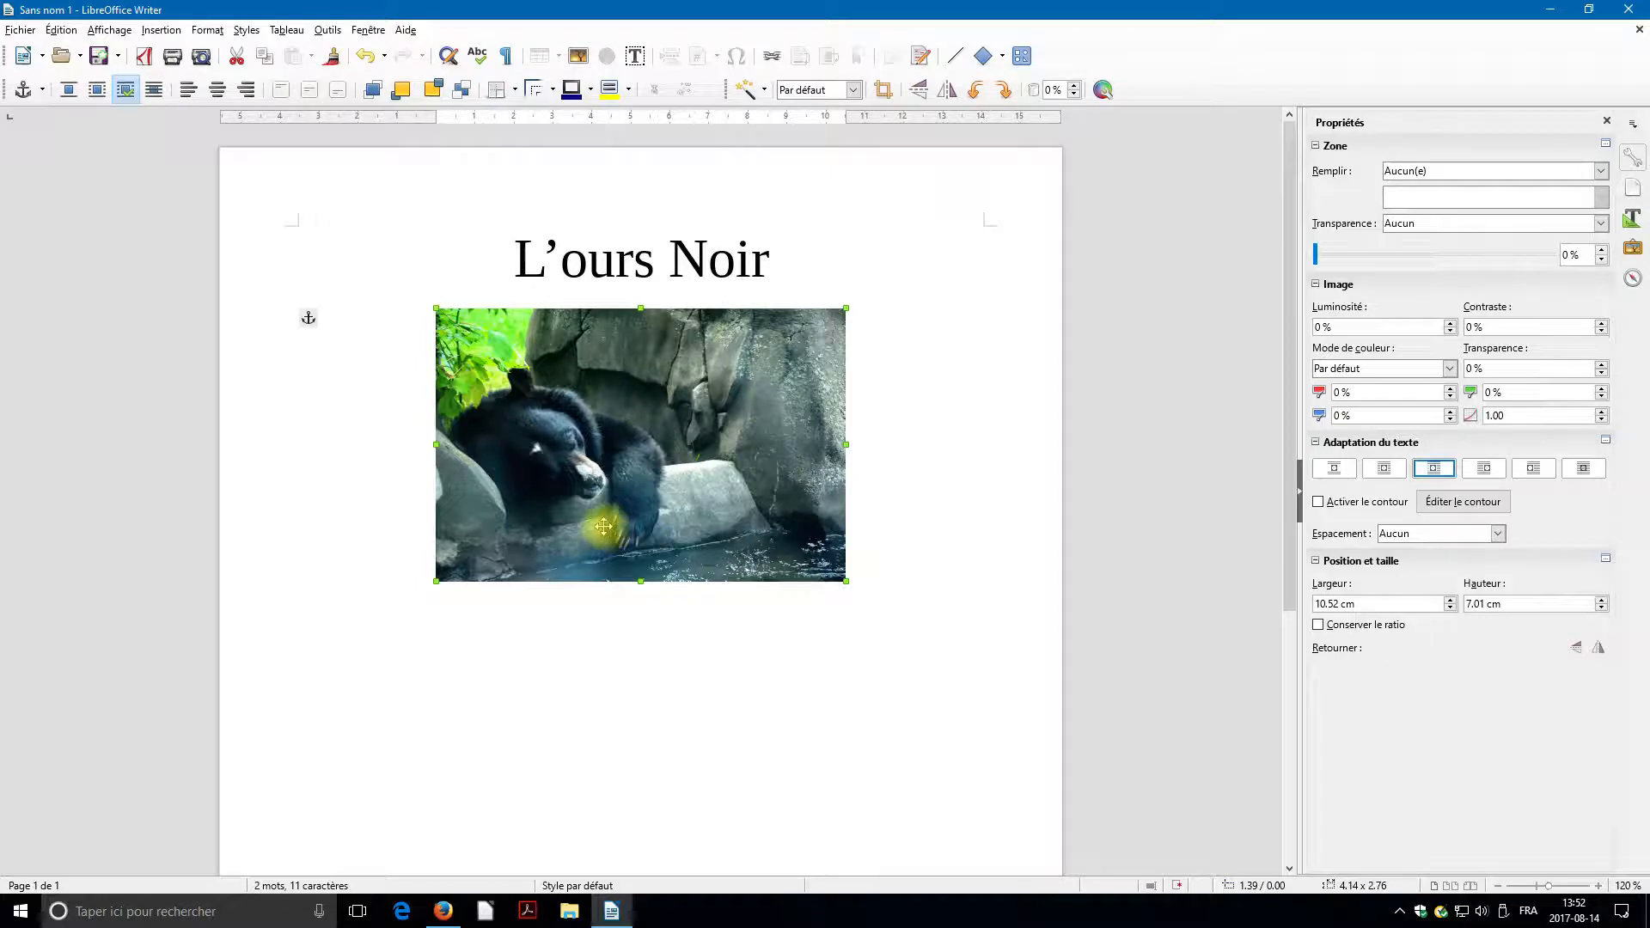
Align the bear image to the left of the text area.
right_click(557, 410)
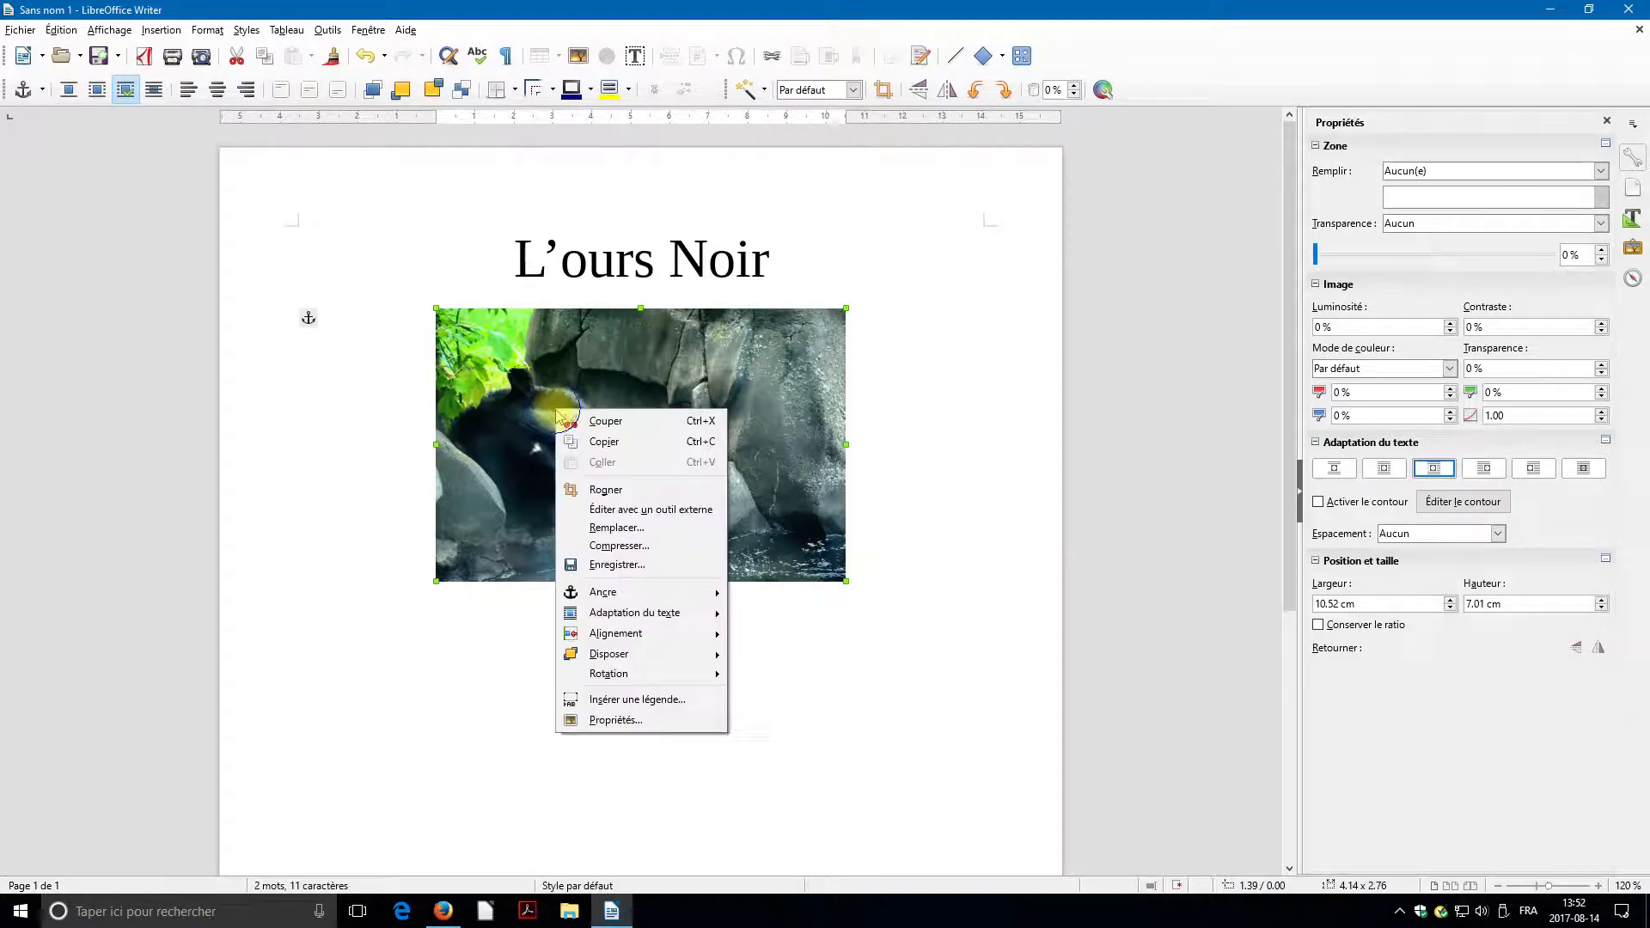
mouse_move(640, 613)
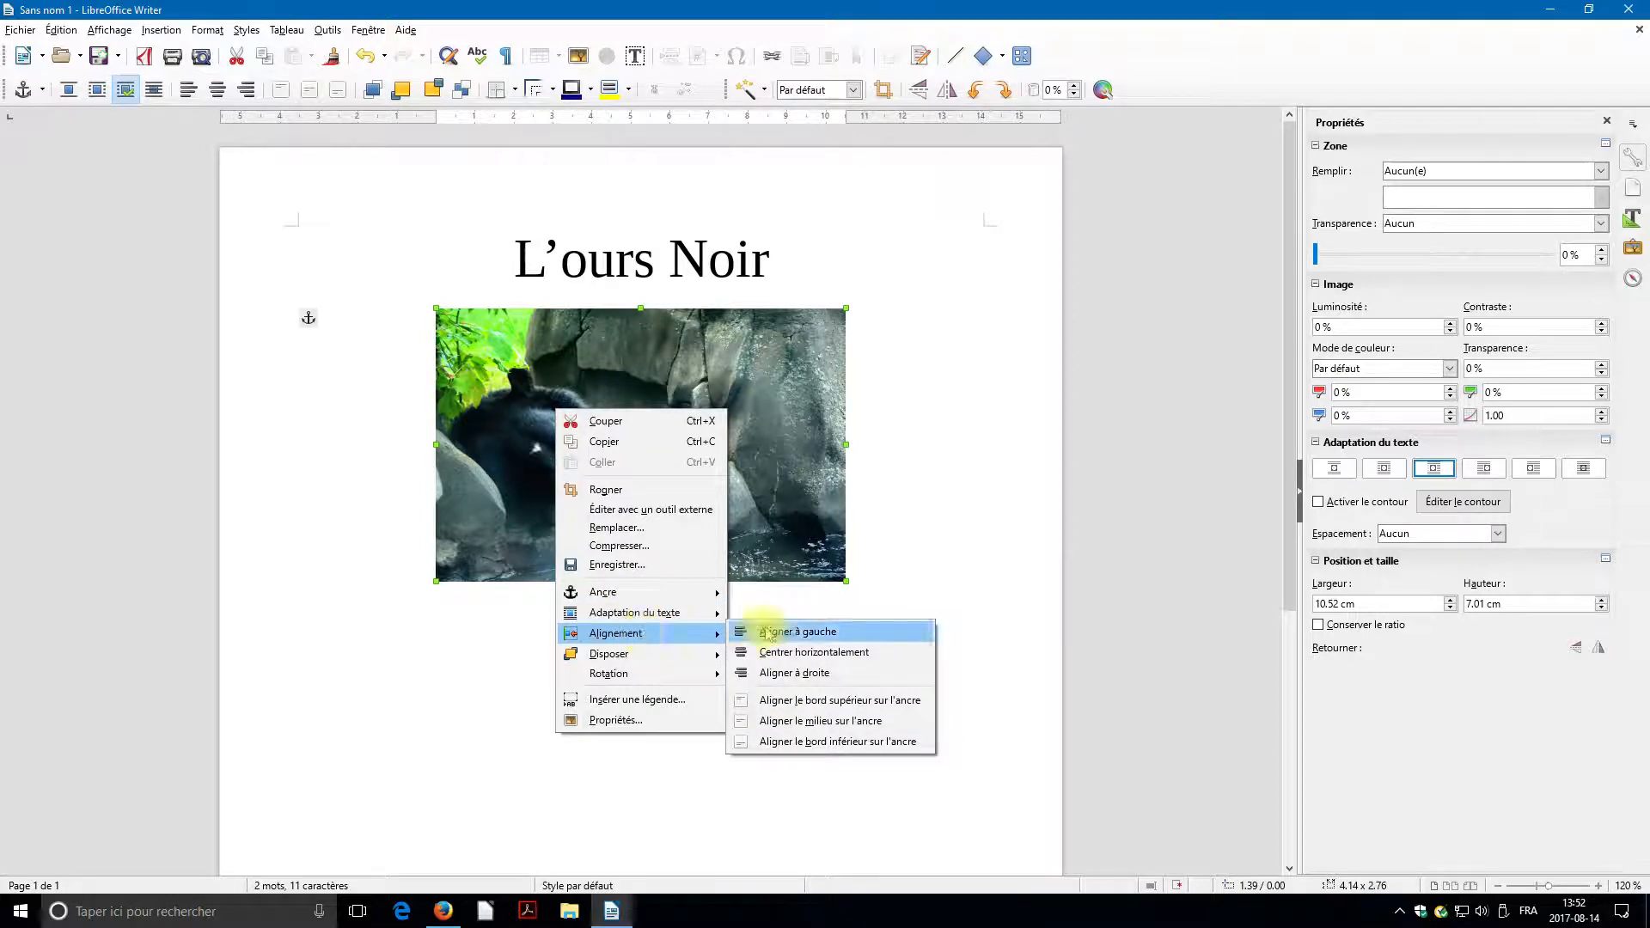
left_click(773, 630)
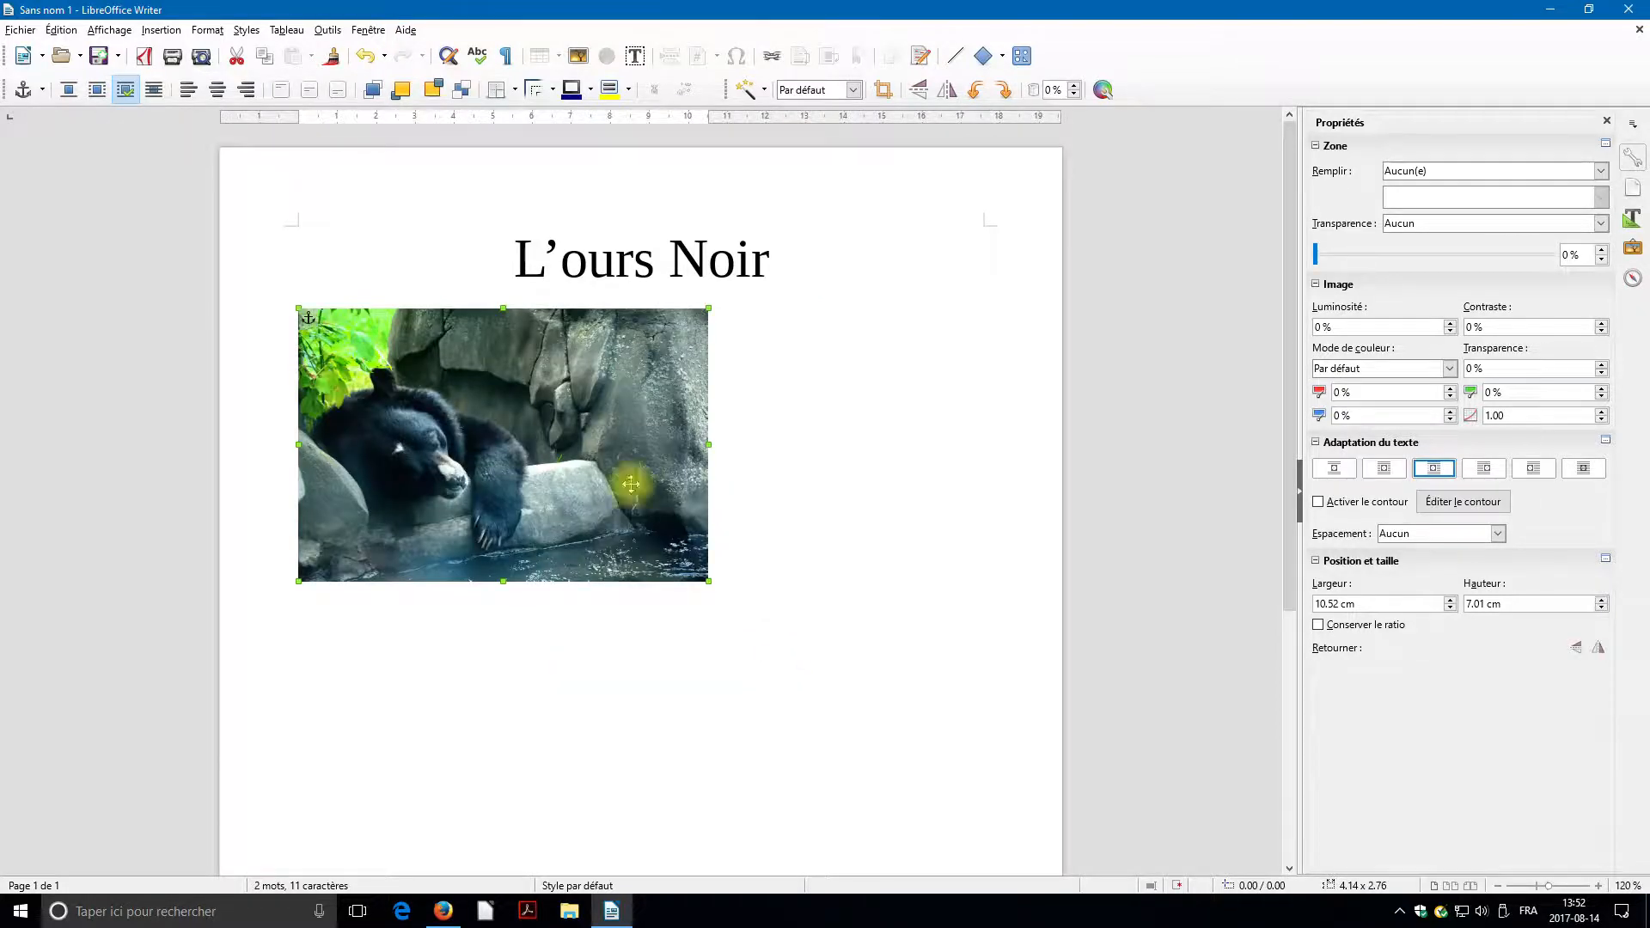
Set the bear image's text wrap to Adapter à droite and justify the empty paragraph beside it.
right_click(518, 422)
mouse_move(601, 645)
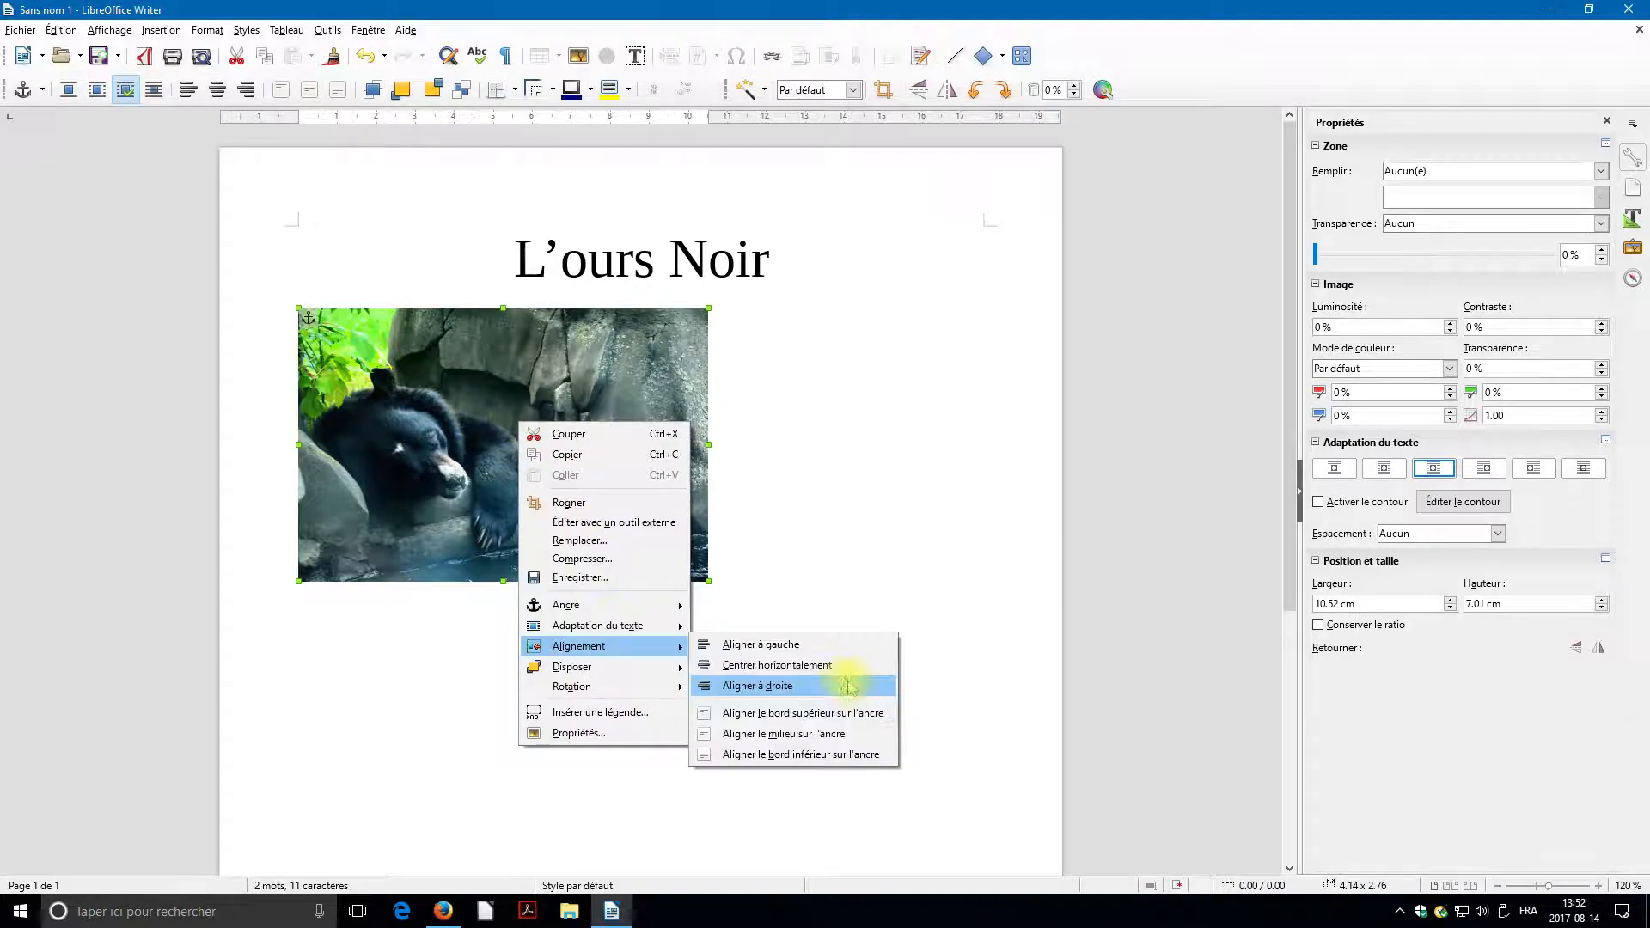
mouse_move(662, 625)
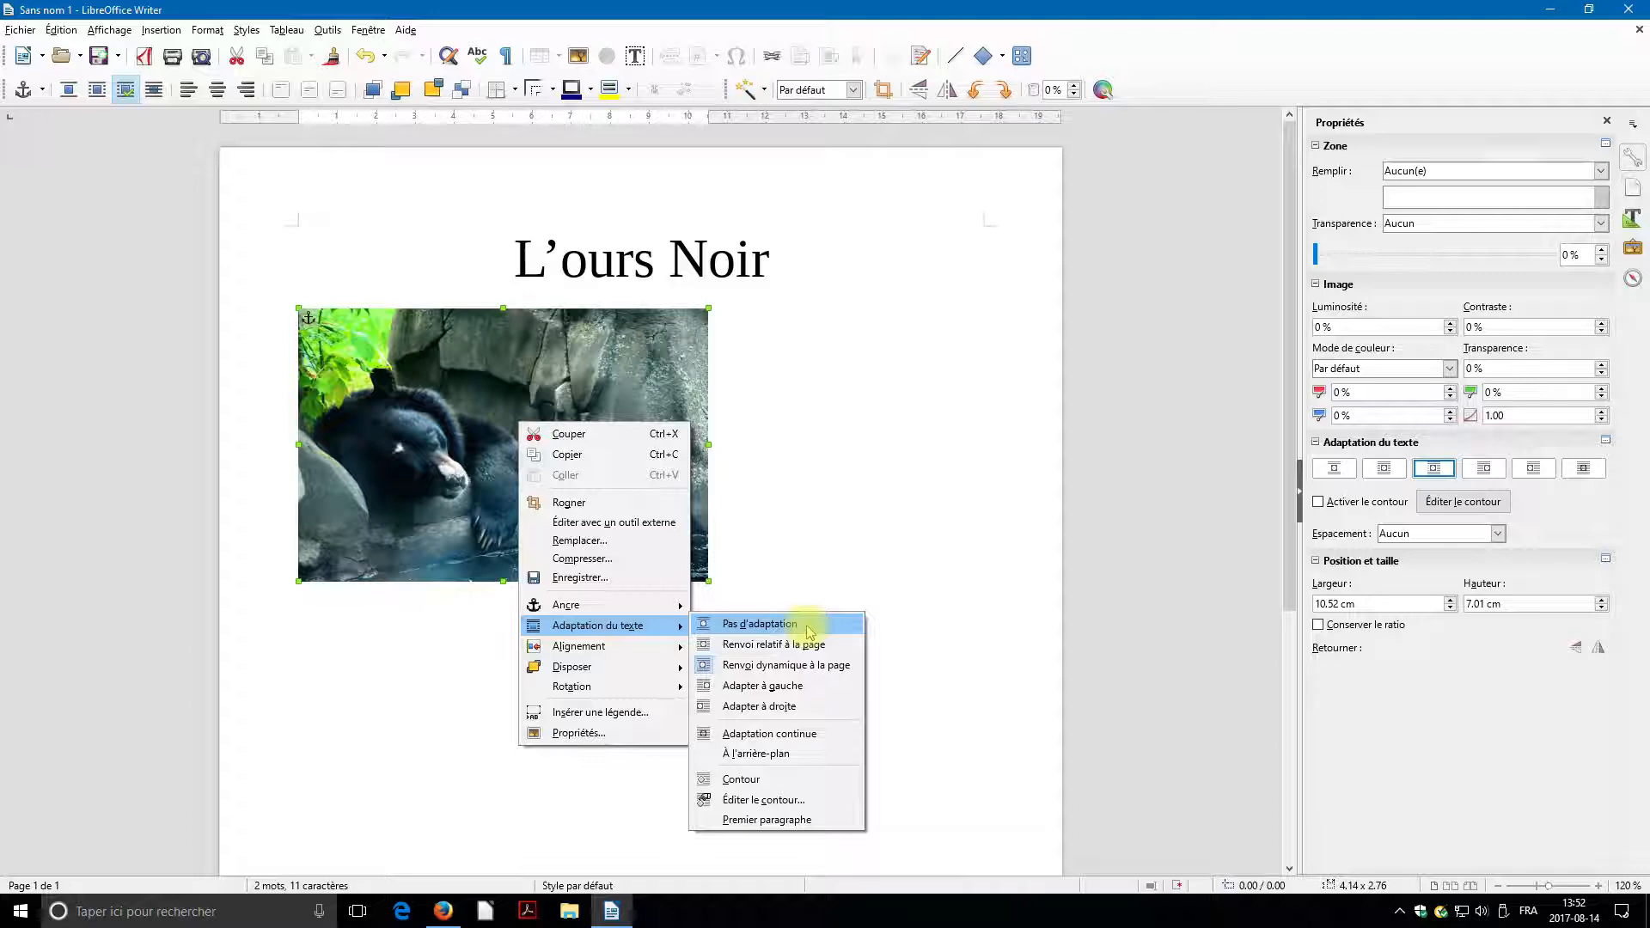
left_click(788, 707)
left_click(762, 328)
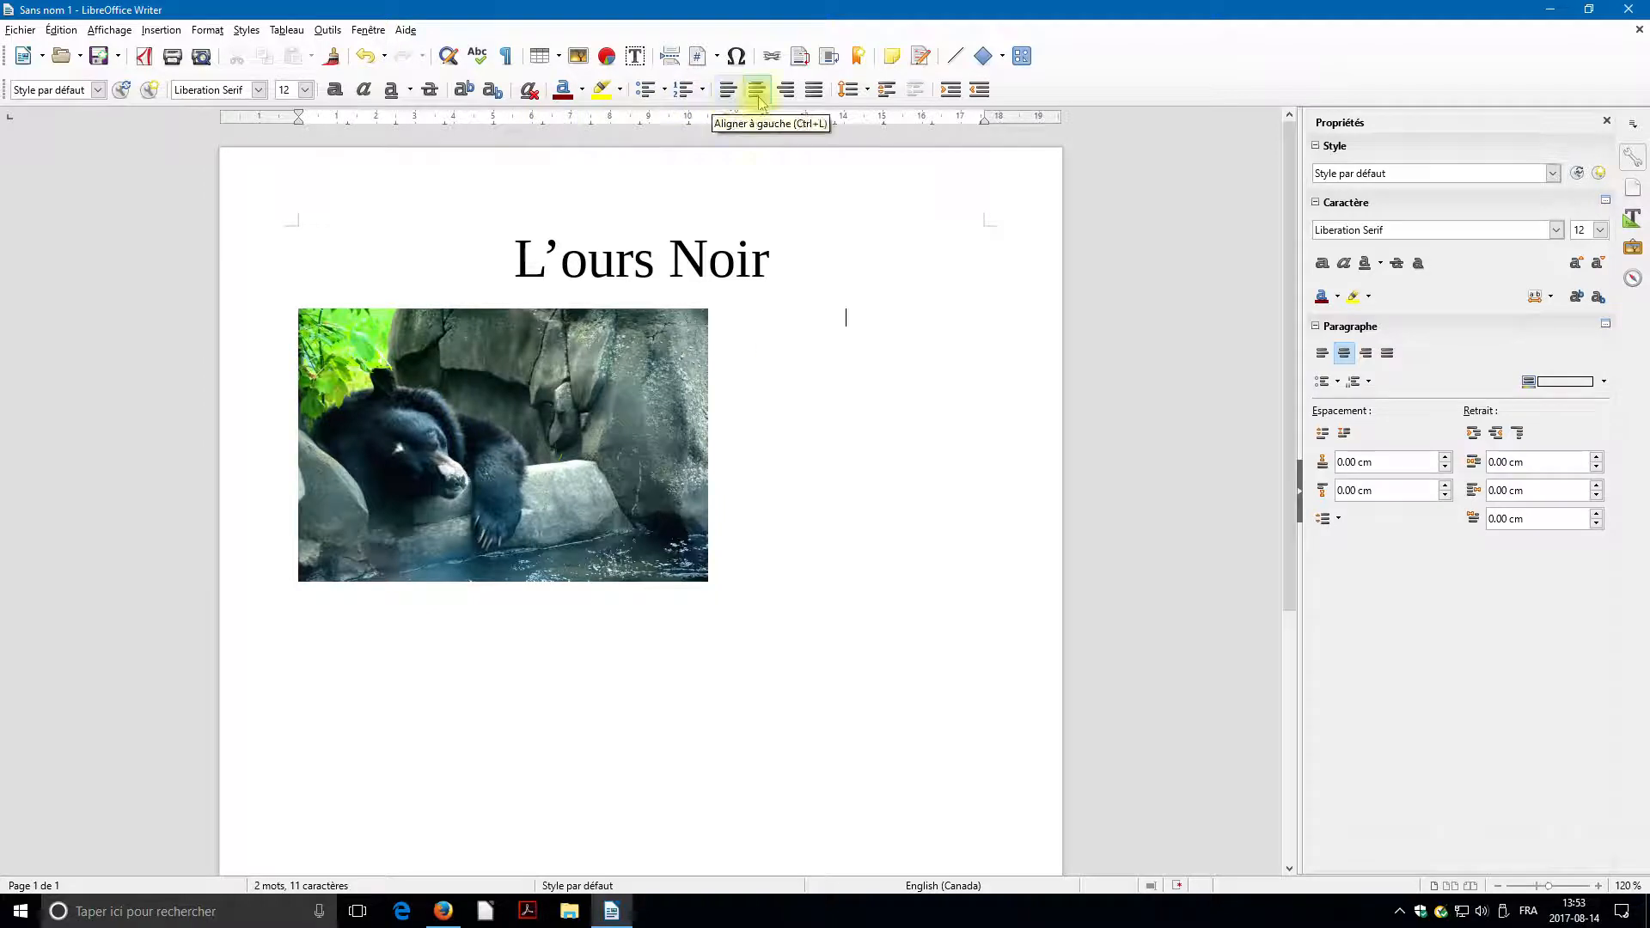
left_click(813, 91)
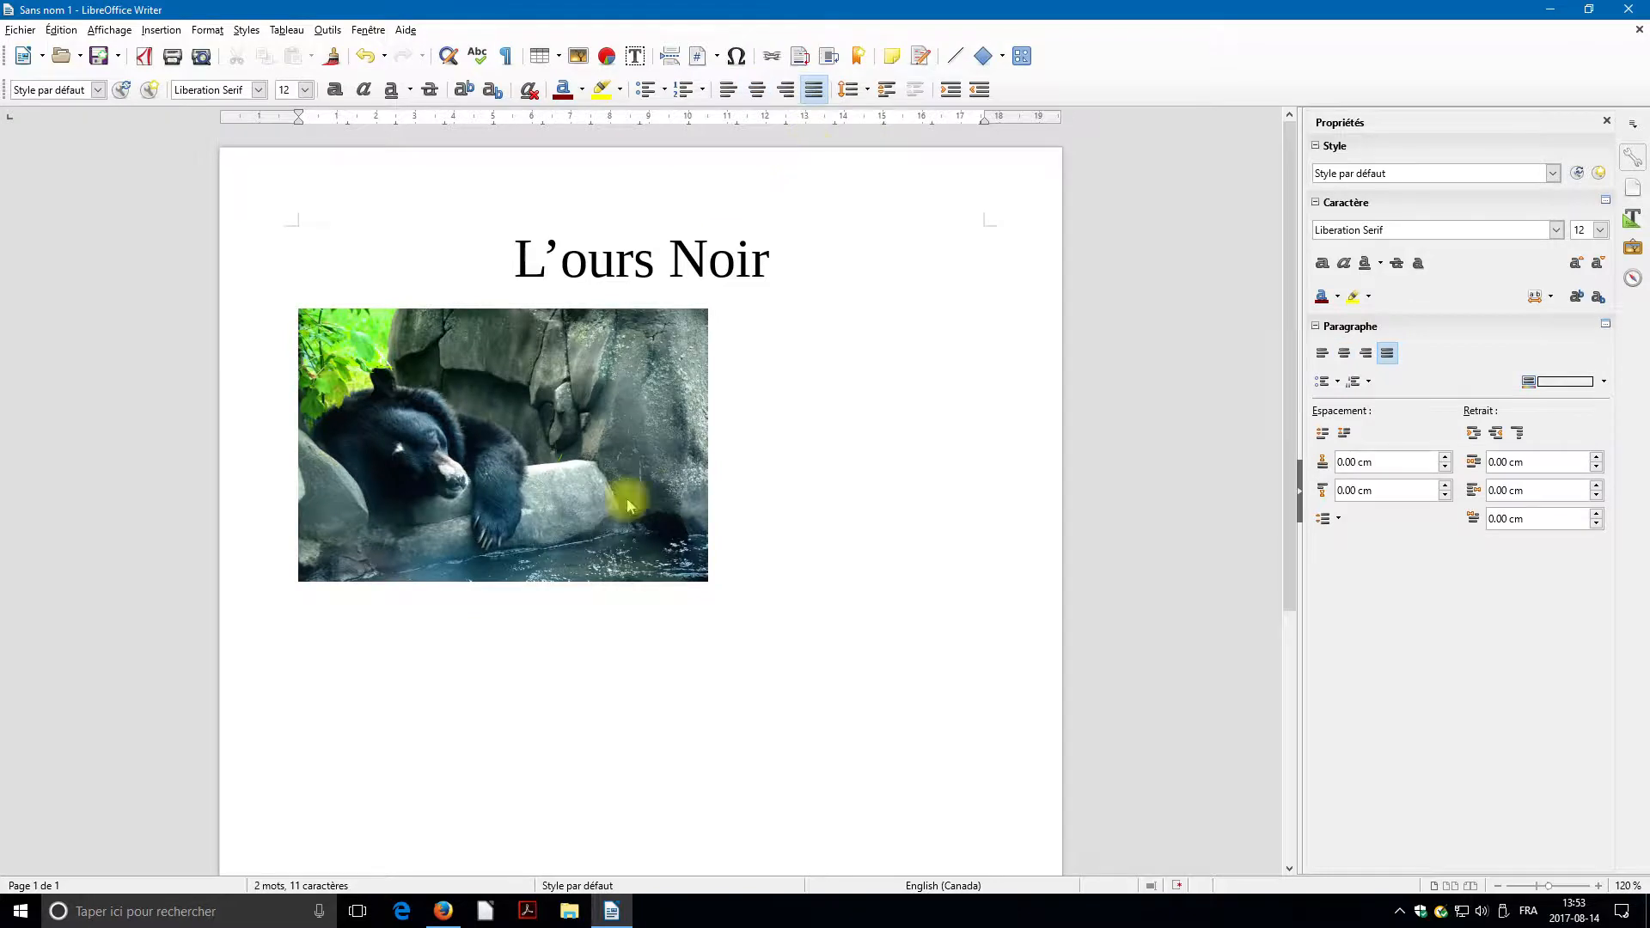
Copy the two introductory paragraphs of the Wikipedia Ours noir article in Firefox and paste them beside the bear image in Writer.
left_click(444, 913)
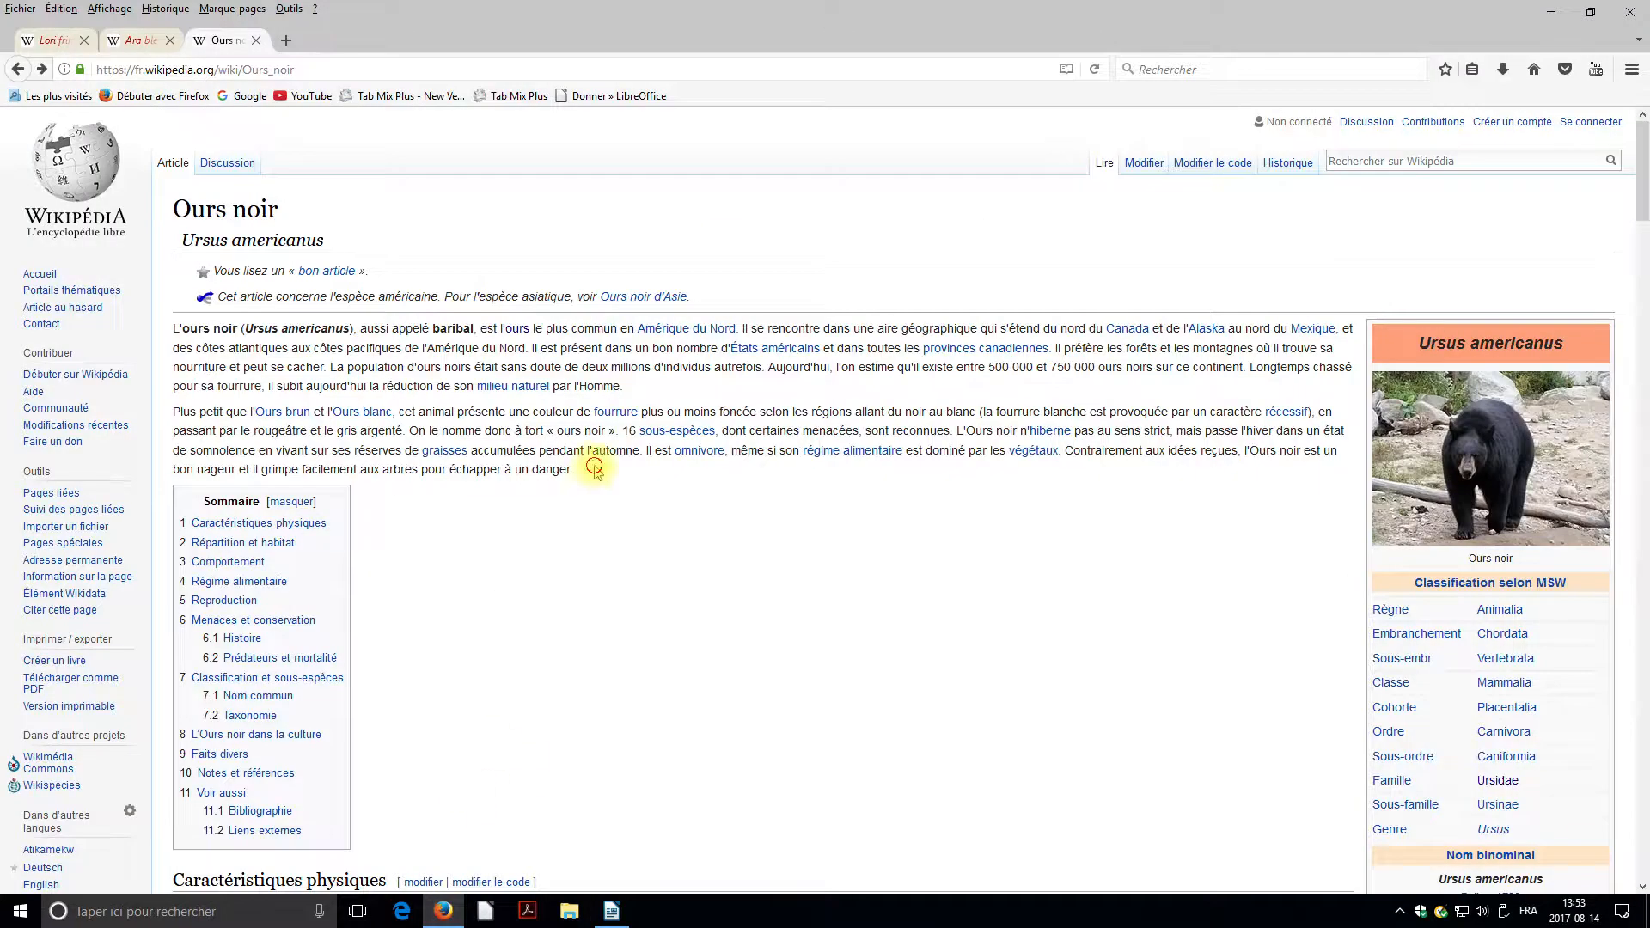
left_click_drag(584, 469, 209, 320)
left_click(209, 319)
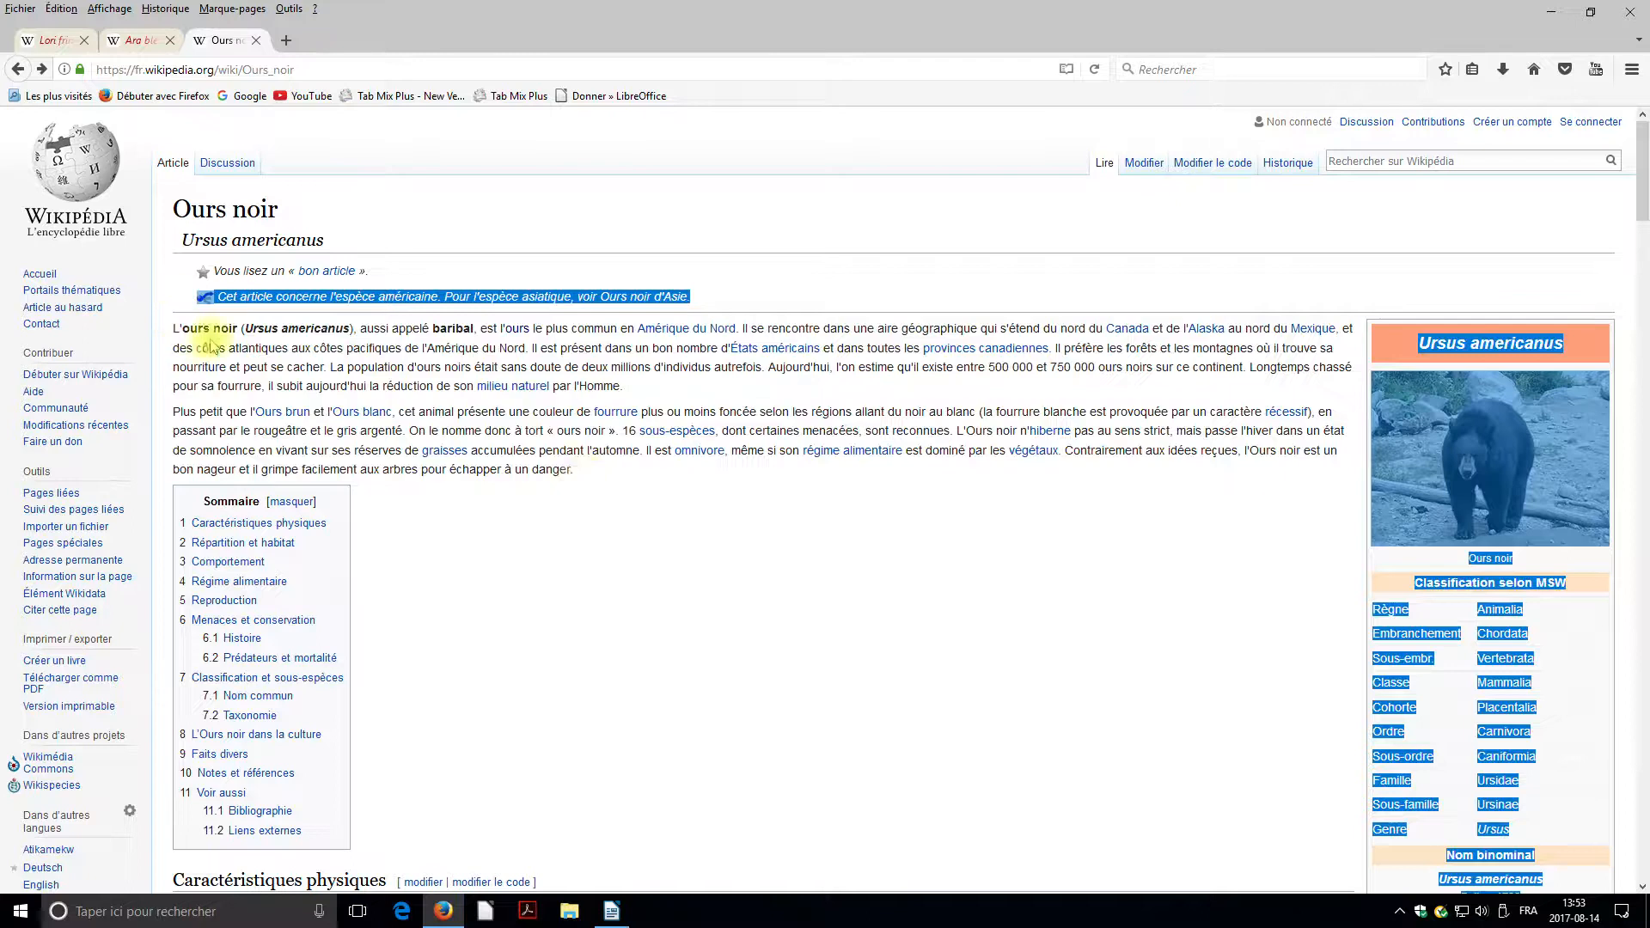
left_click_drag(581, 478, 171, 326)
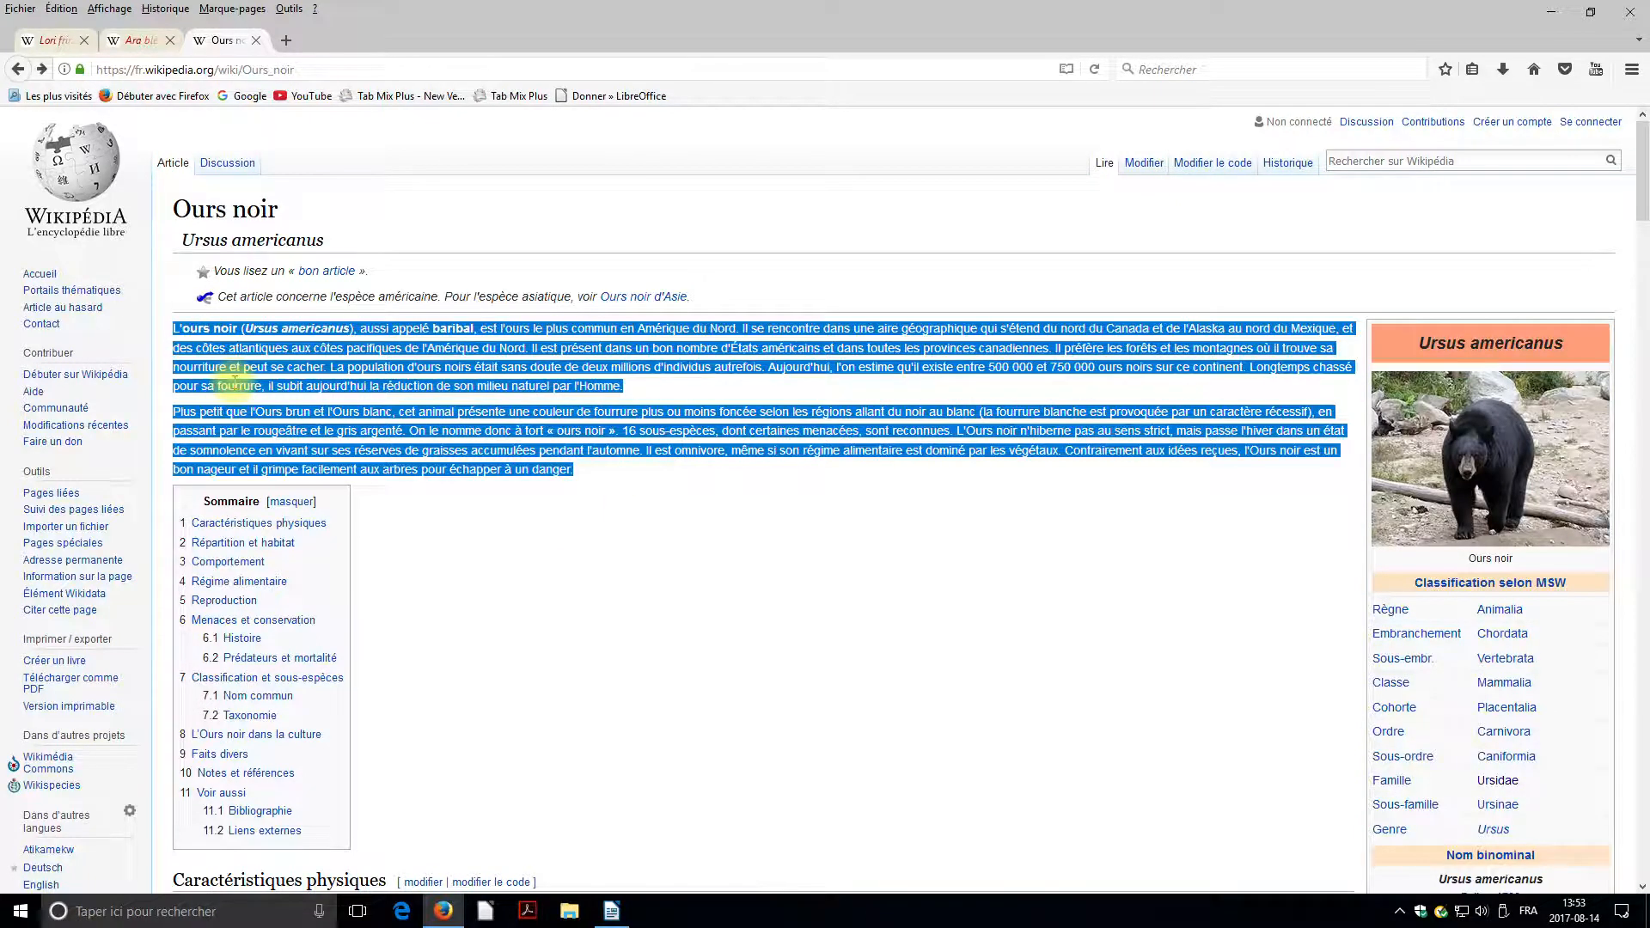
right_click(239, 348)
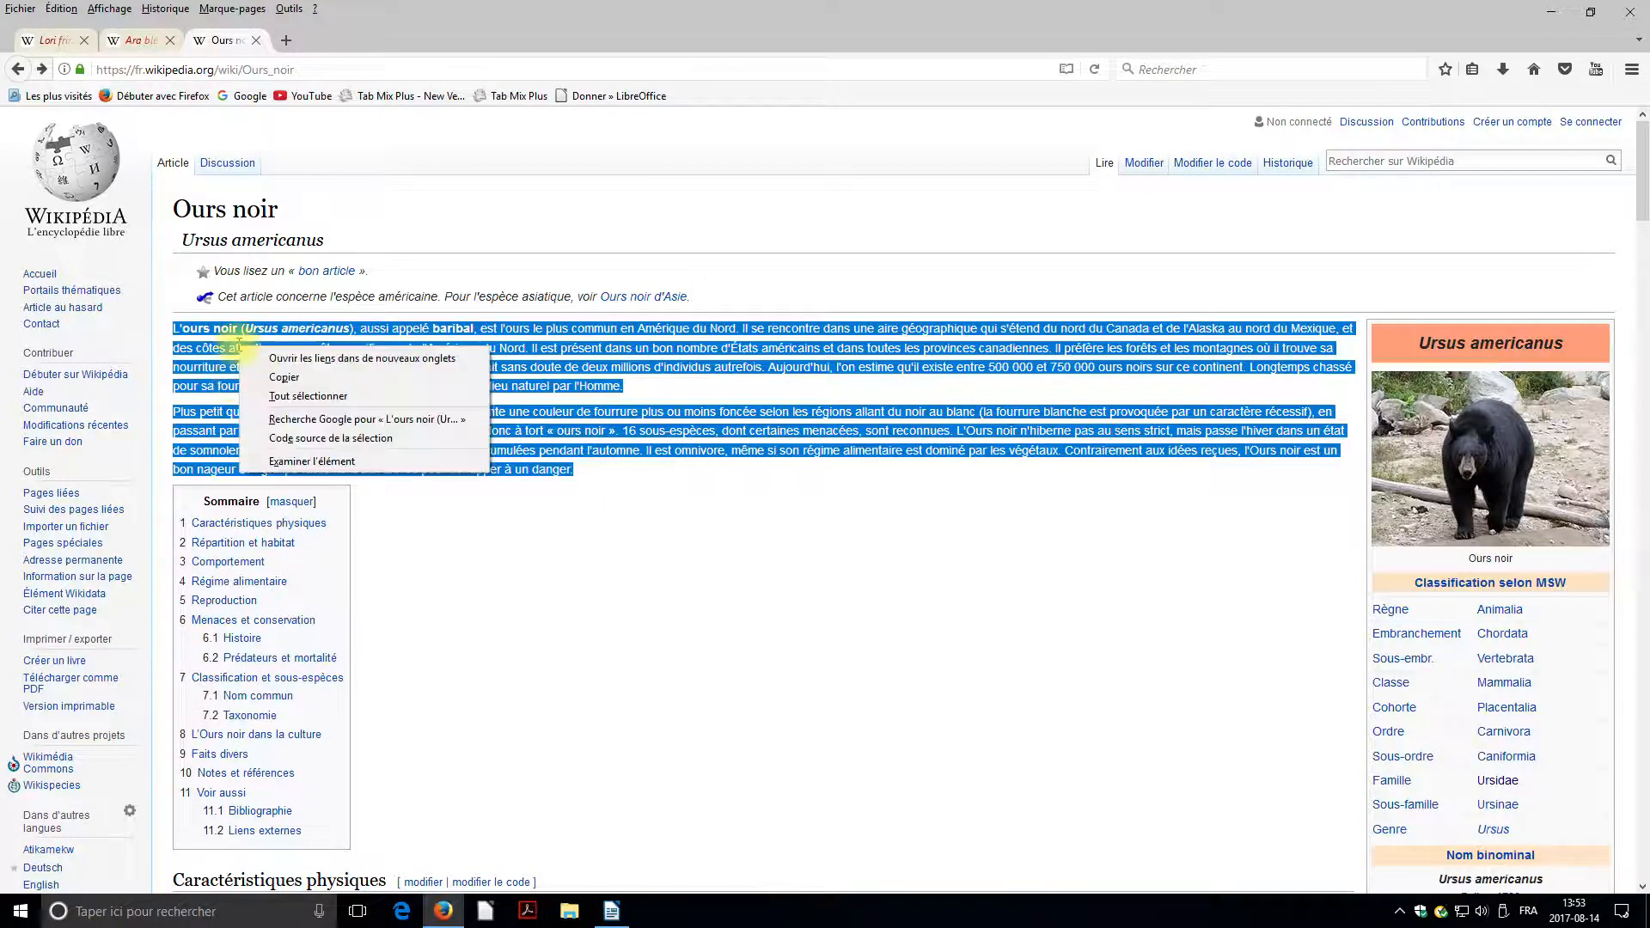
left_click(287, 378)
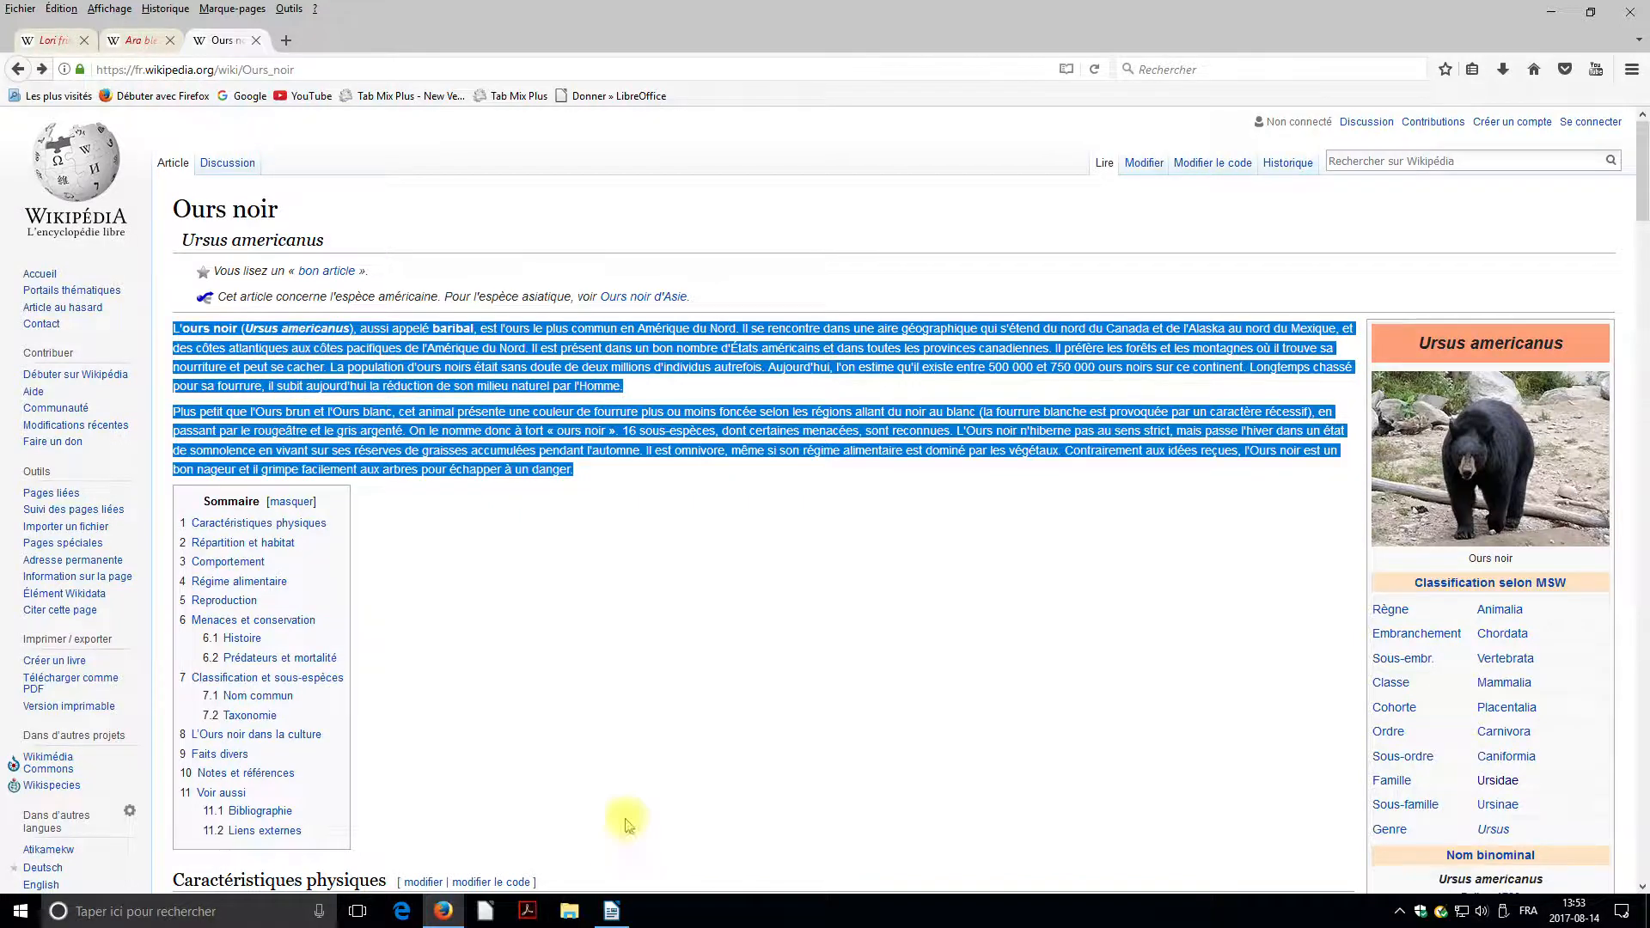
left_click(611, 911)
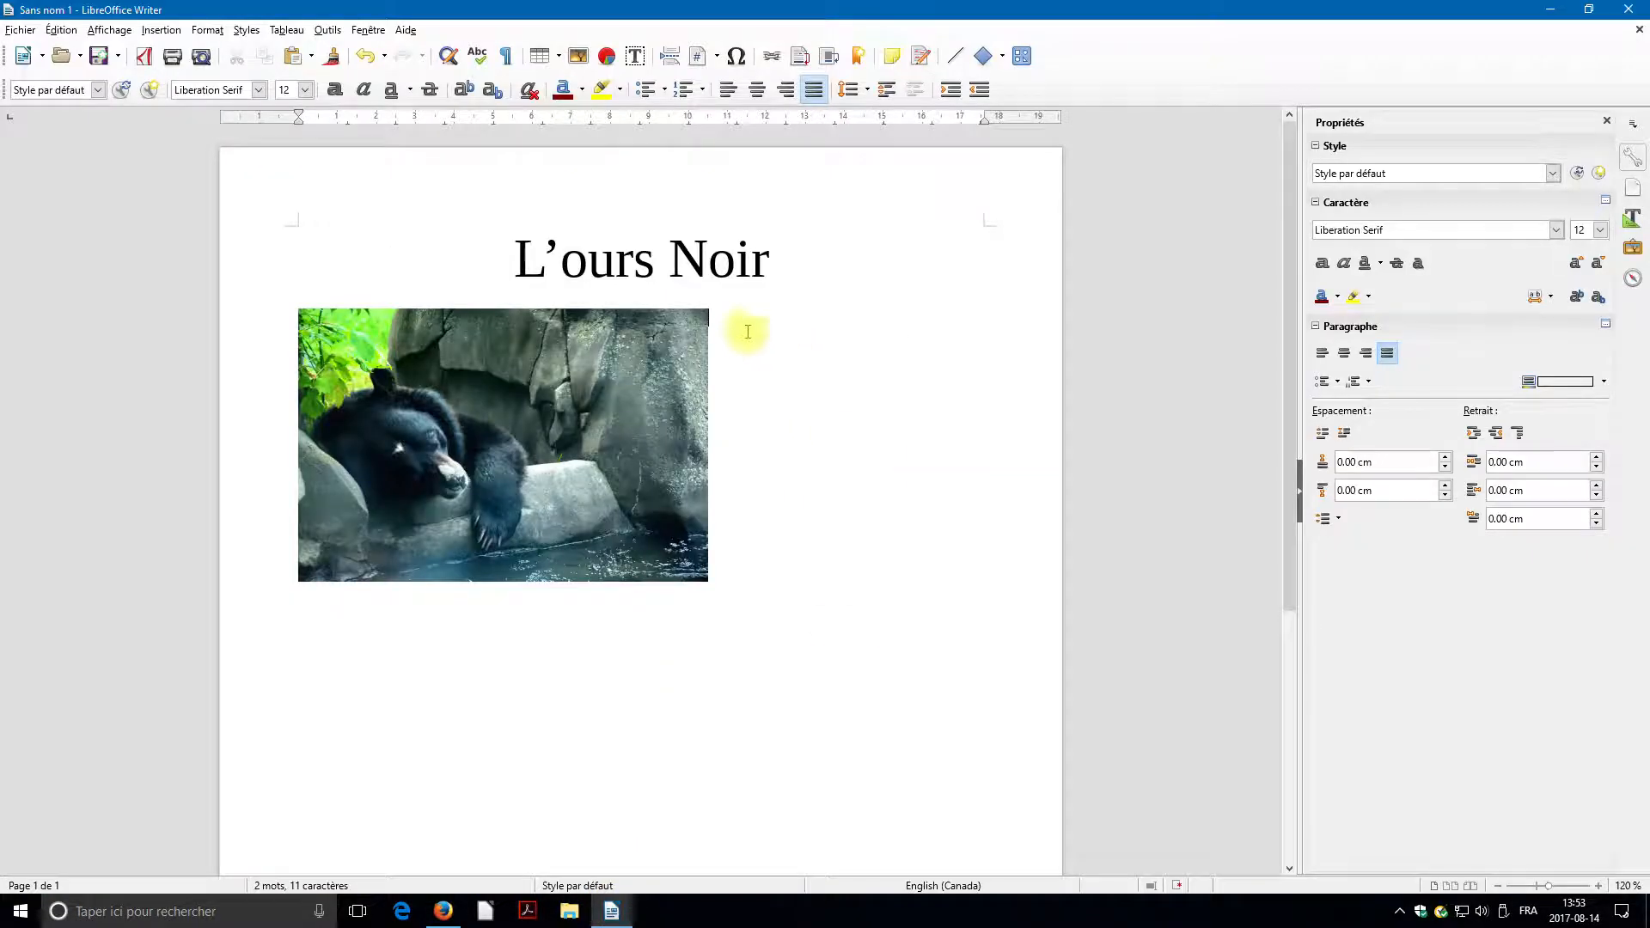
right_click(748, 332)
left_click(803, 382)
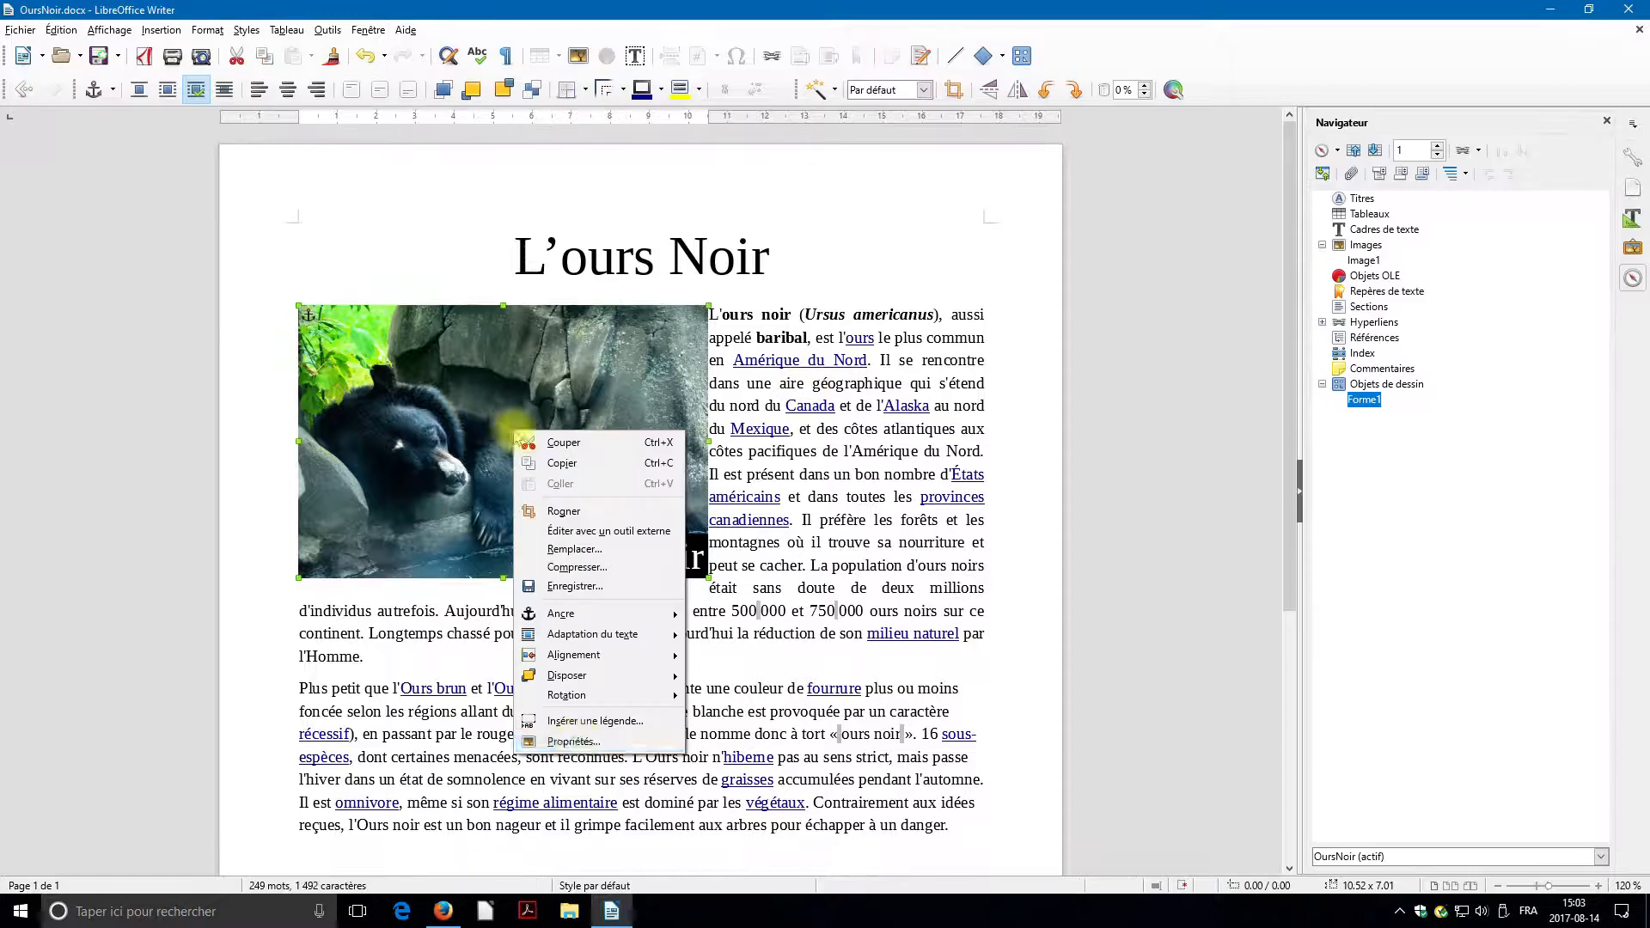
Set the bear image's text wrap to Optimal with a right spacing of 0.40 cm.
left_click(616, 743)
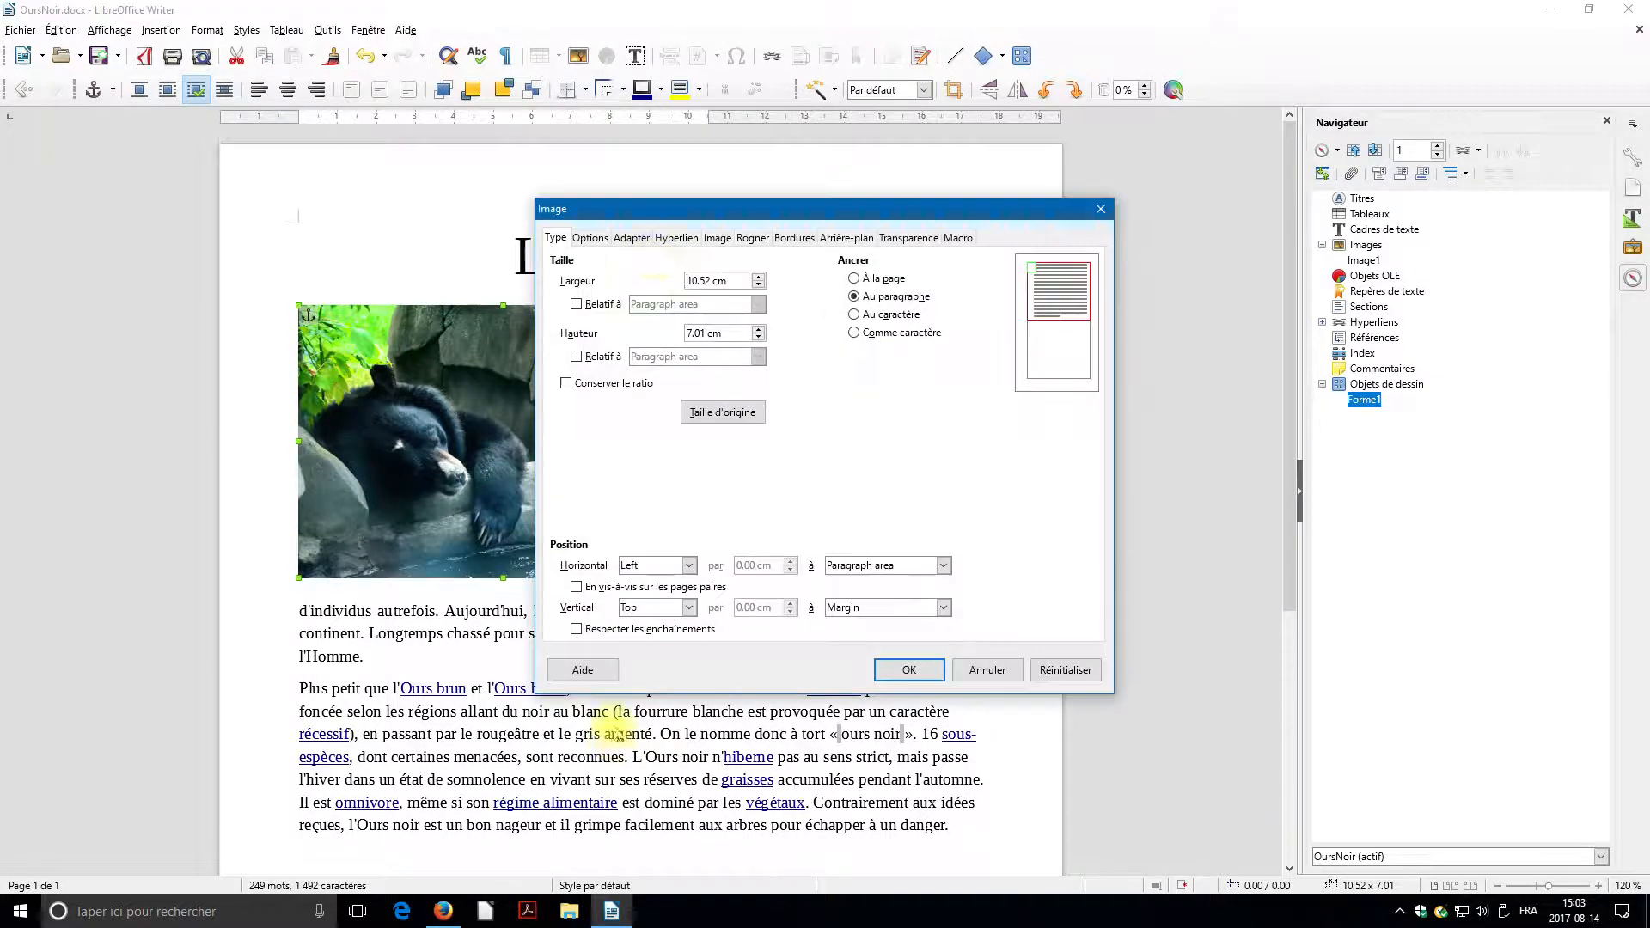
left_click(629, 239)
left_click(1015, 351)
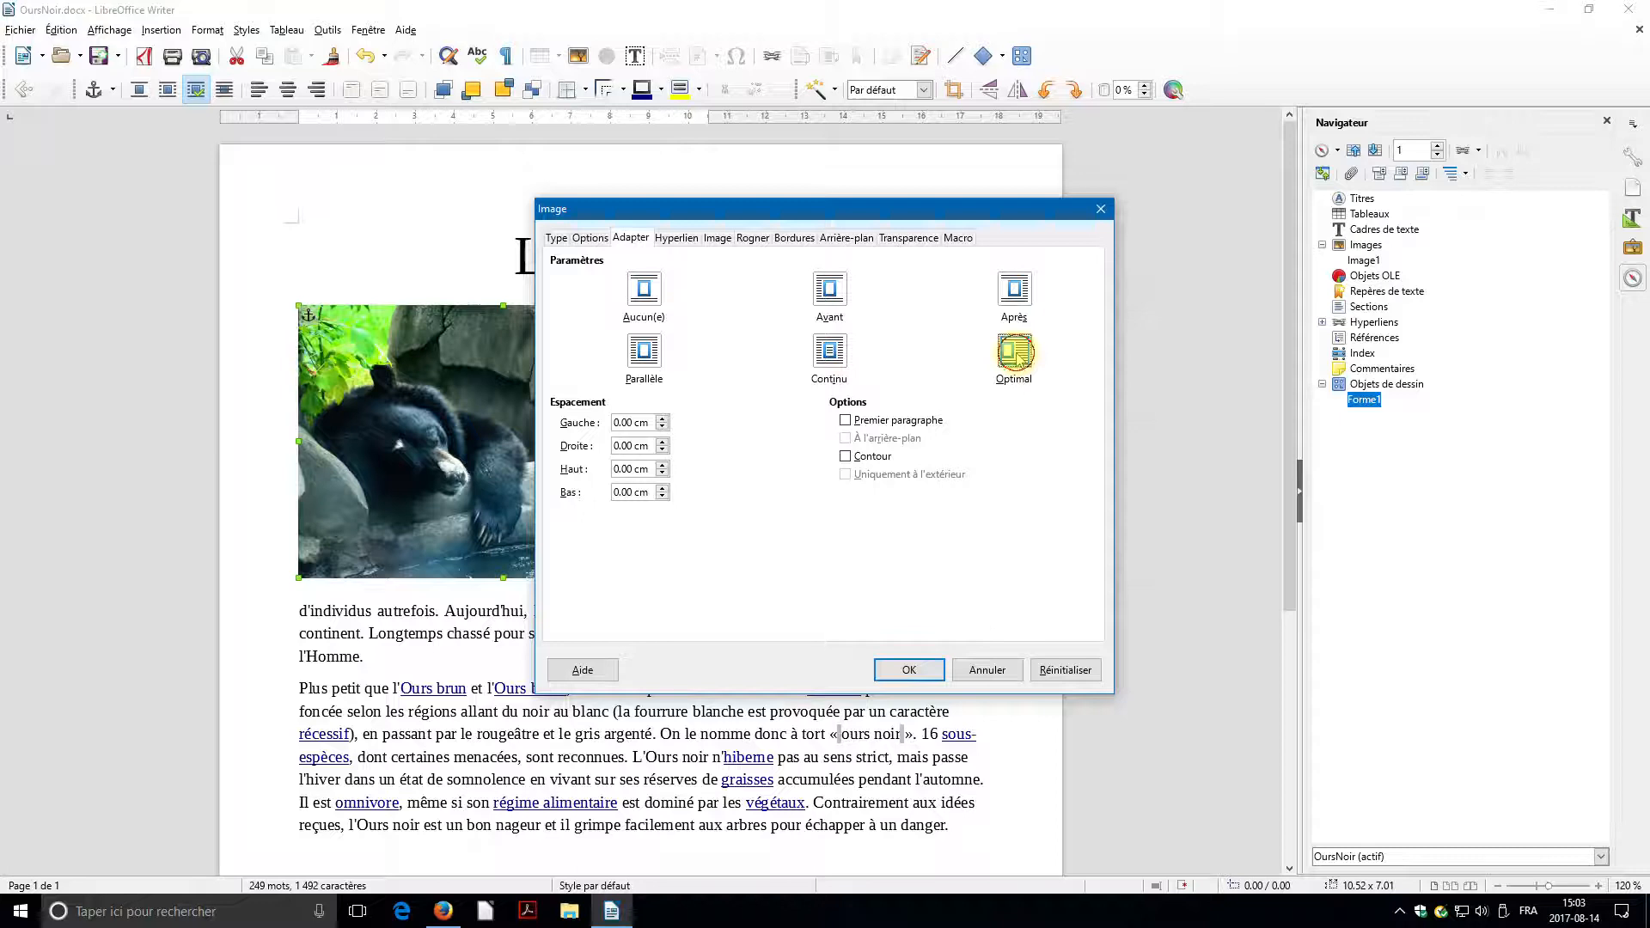
left_click(661, 442)
left_click(661, 441)
left_click(661, 442)
left_click(661, 442)
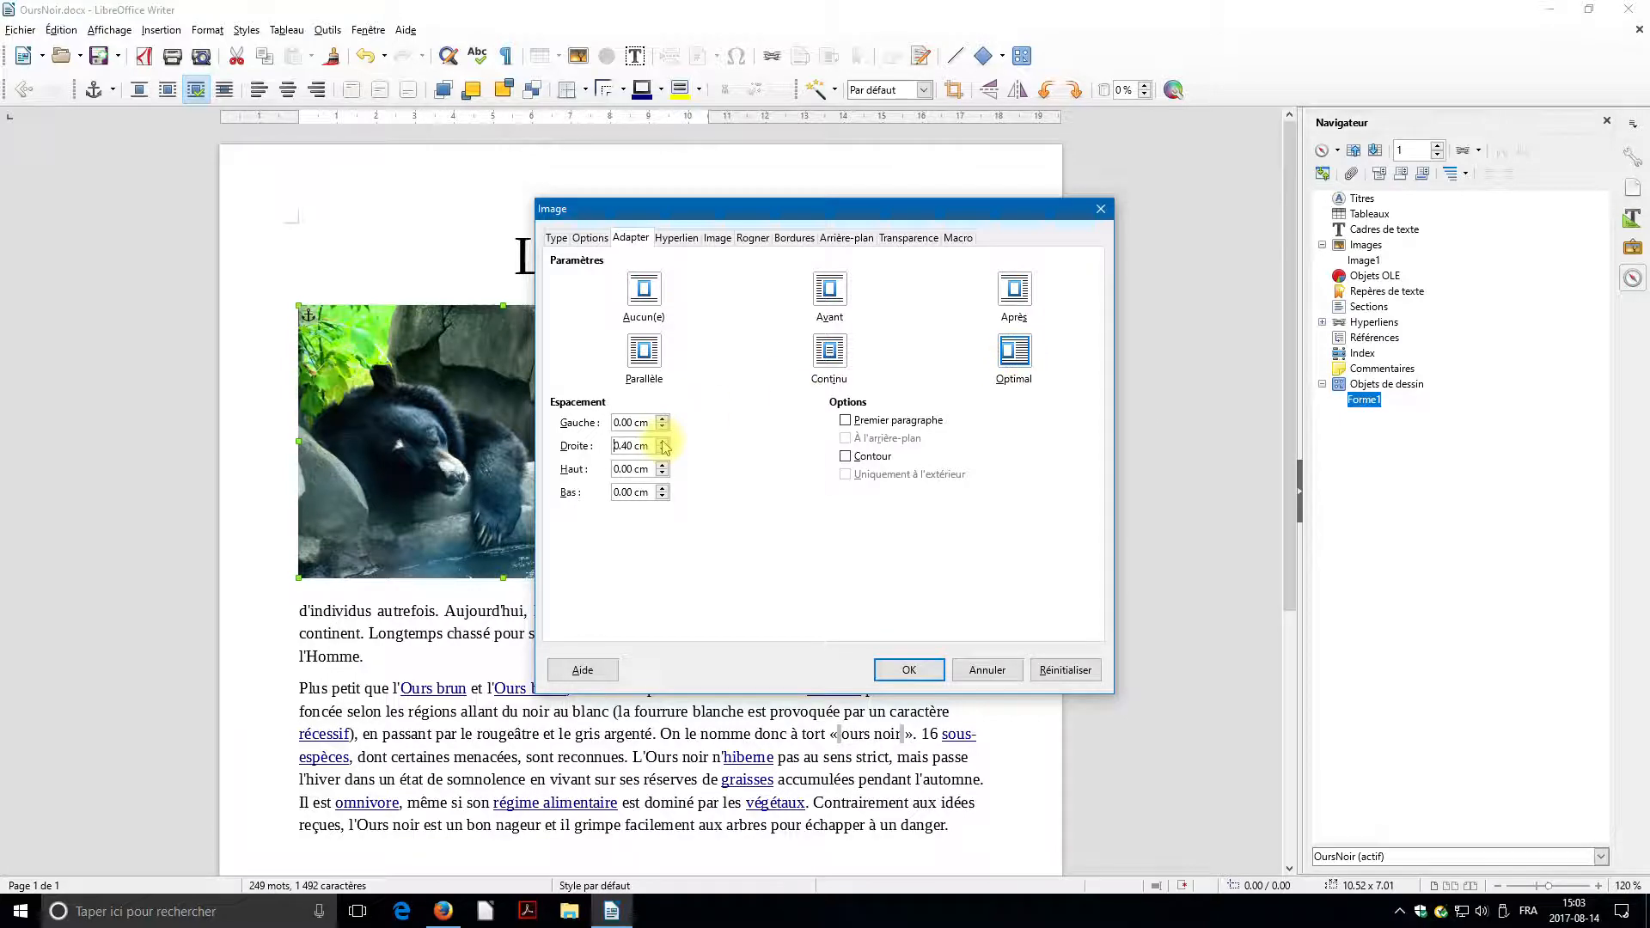
Set the bear image's bottom spacing to 0.30 cm and apply the image properties.
left_click(662, 488)
left_click(661, 488)
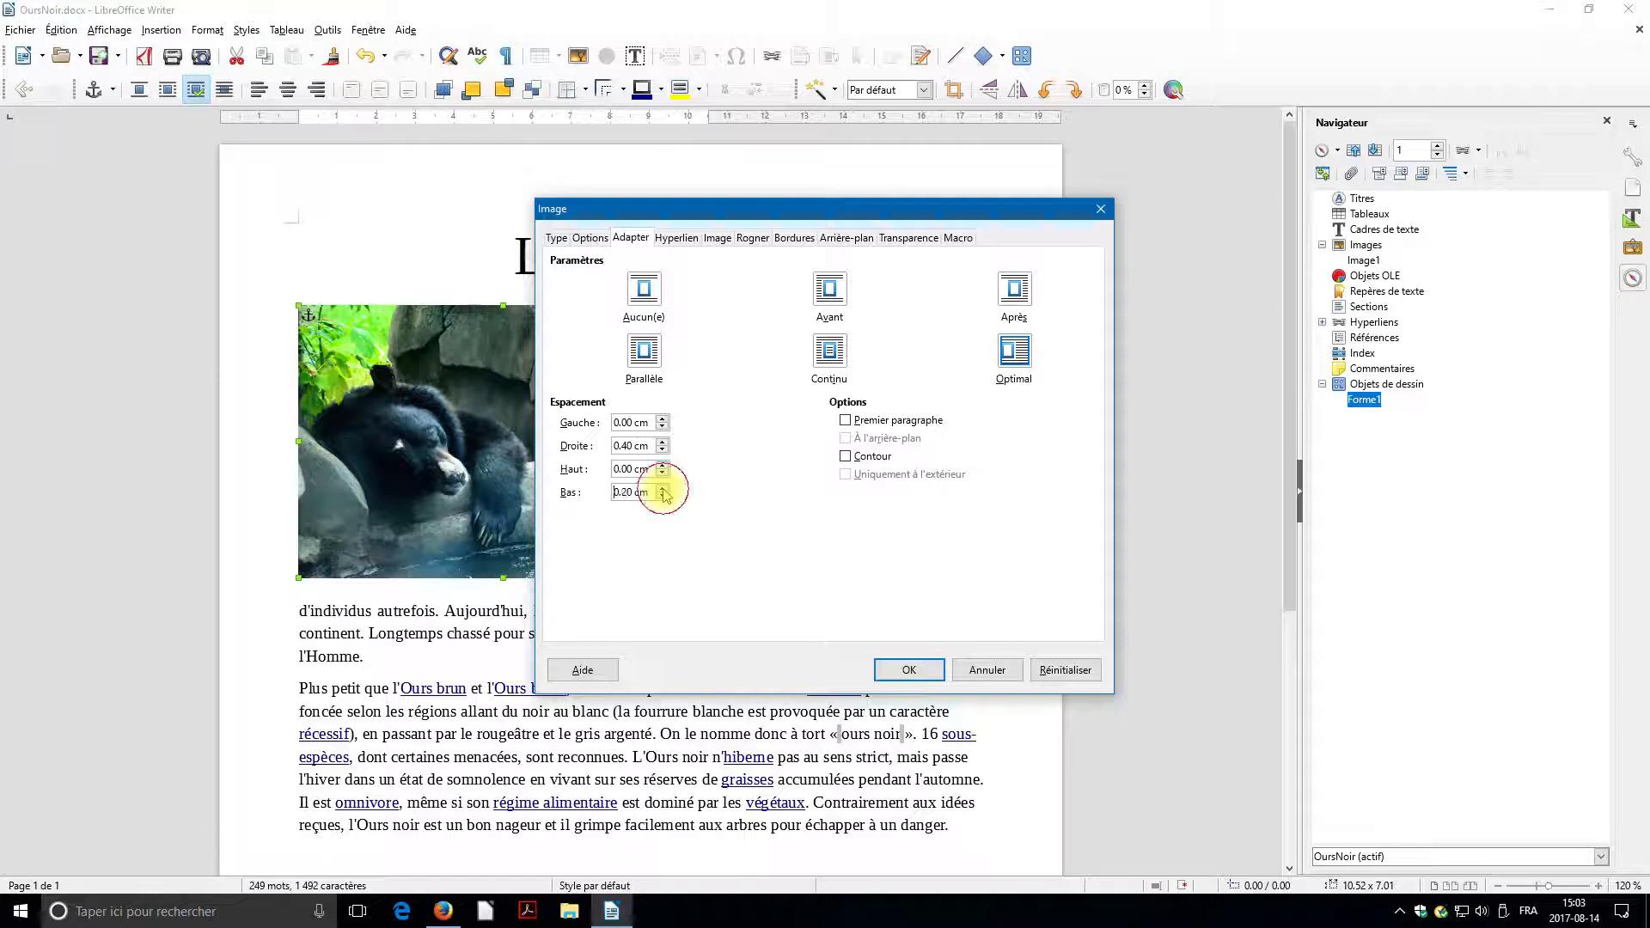
left_click(661, 488)
left_click(662, 488)
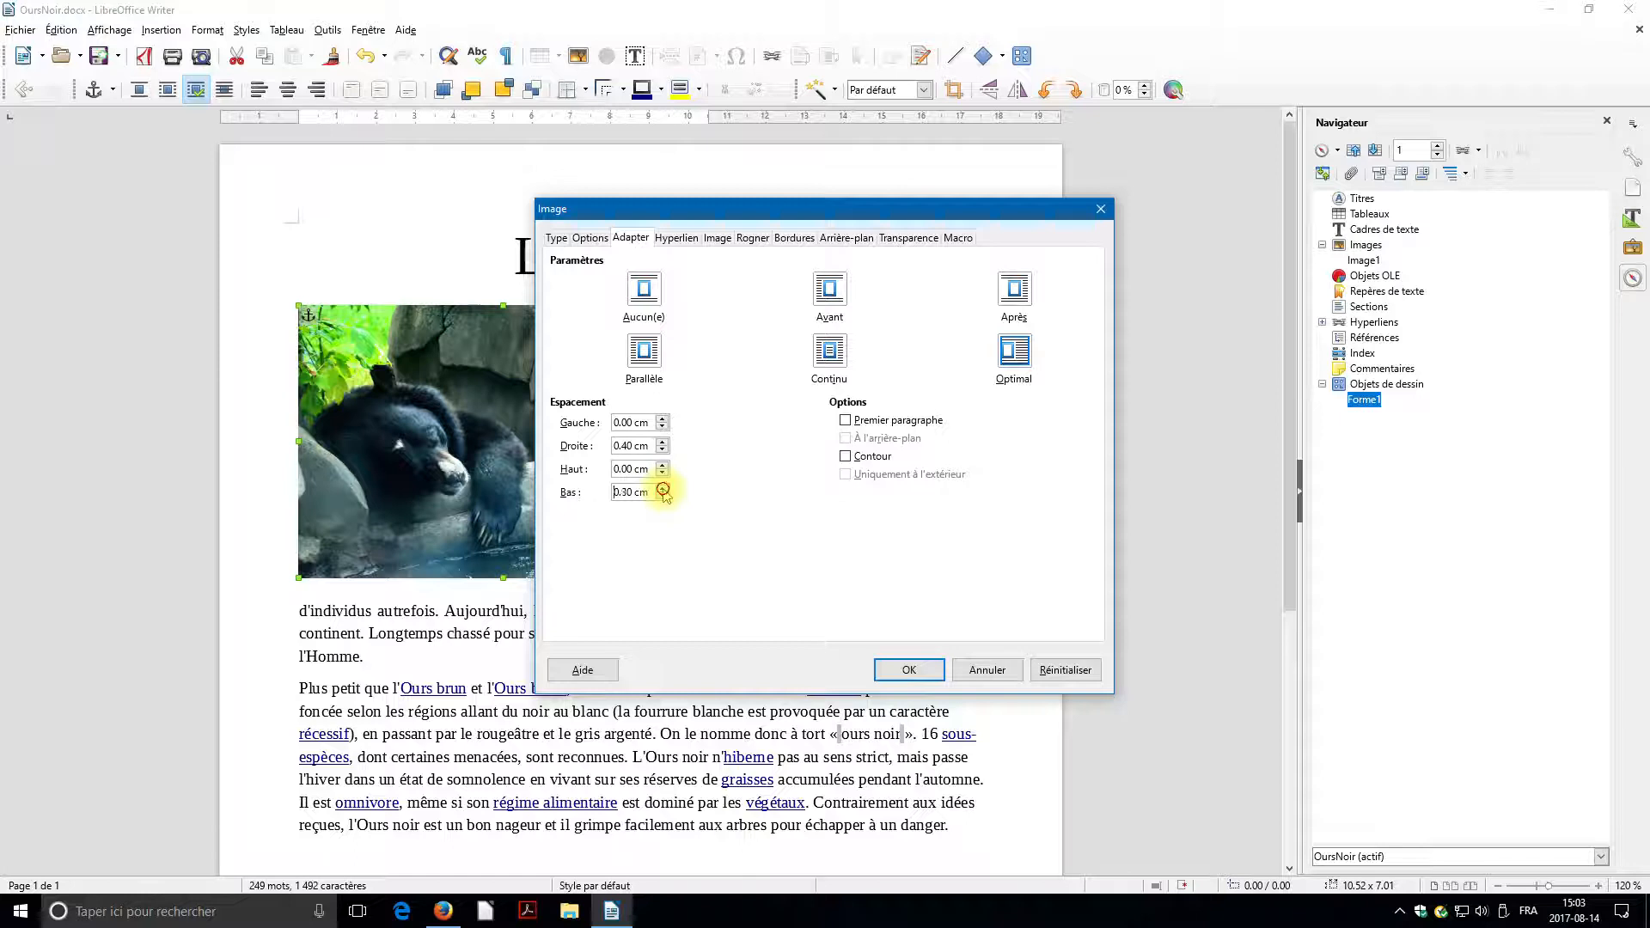
left_click(932, 671)
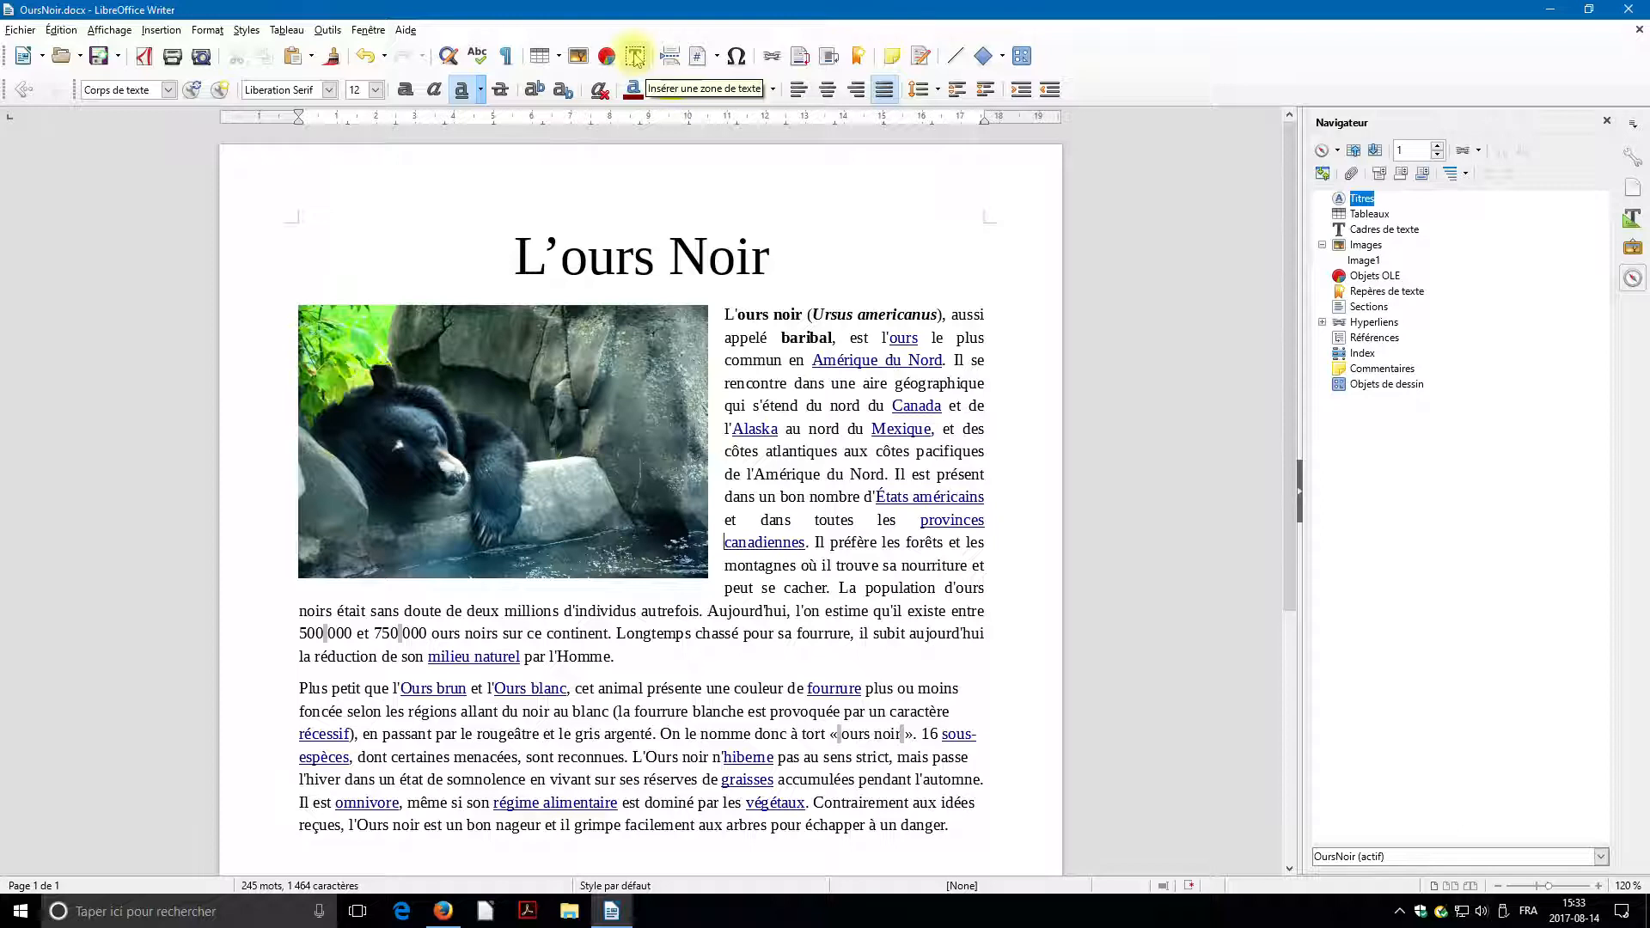
Draw a text box about 4 cm wide to the left of the title and enter "Ours Noir" in it.
left_click(636, 57)
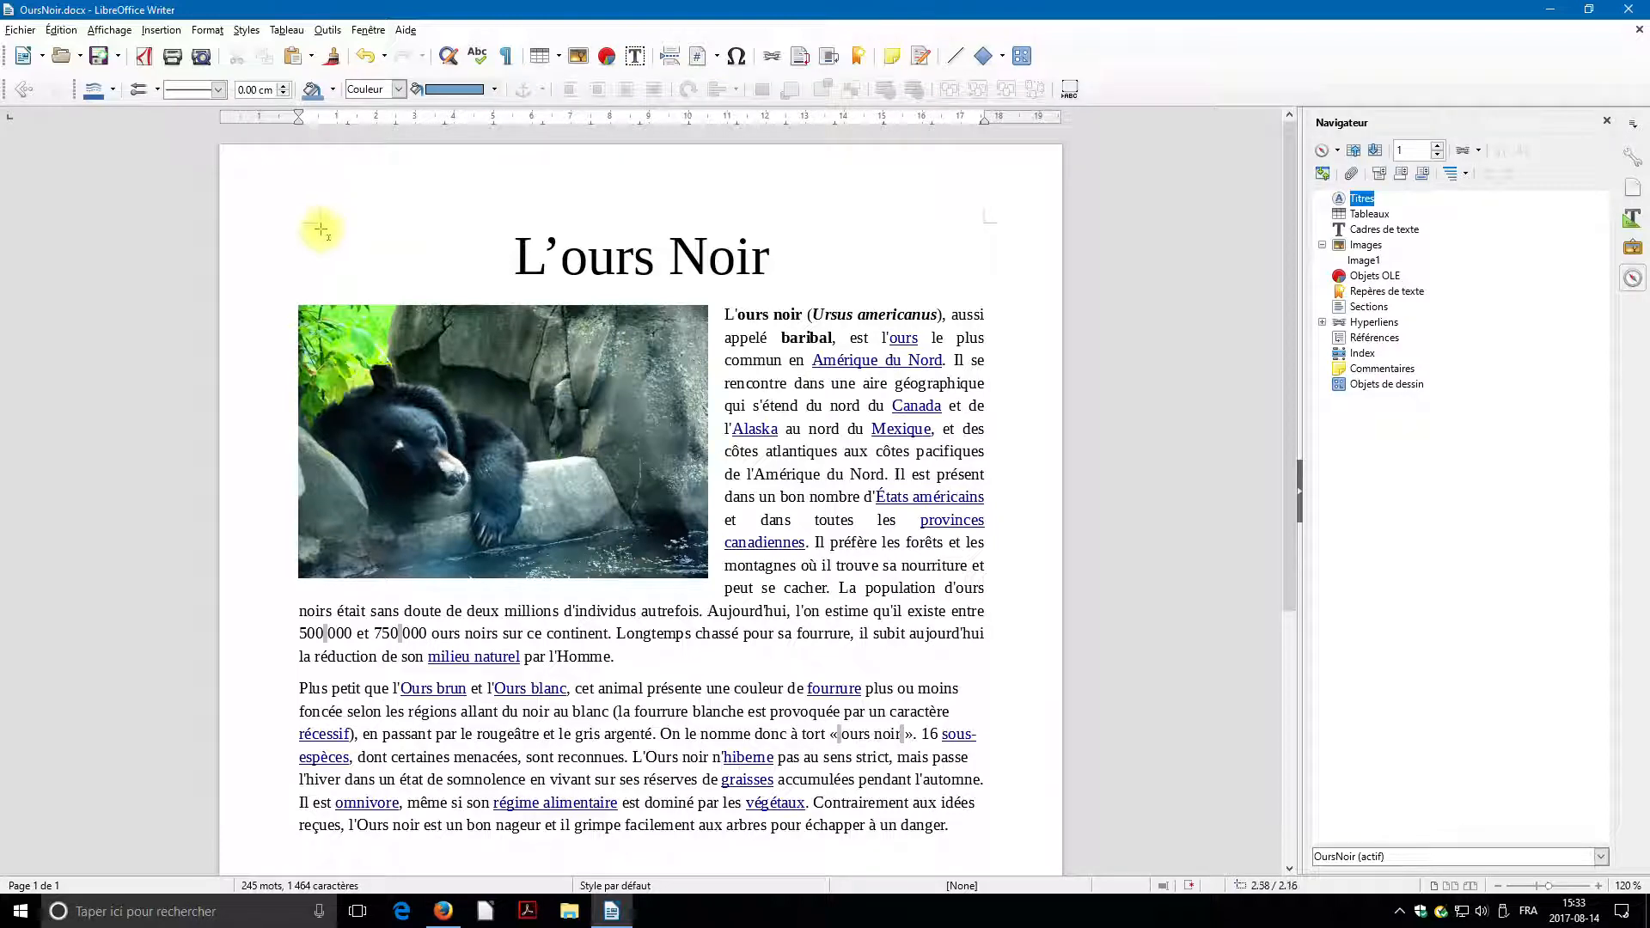
left_click_drag(319, 228, 475, 286)
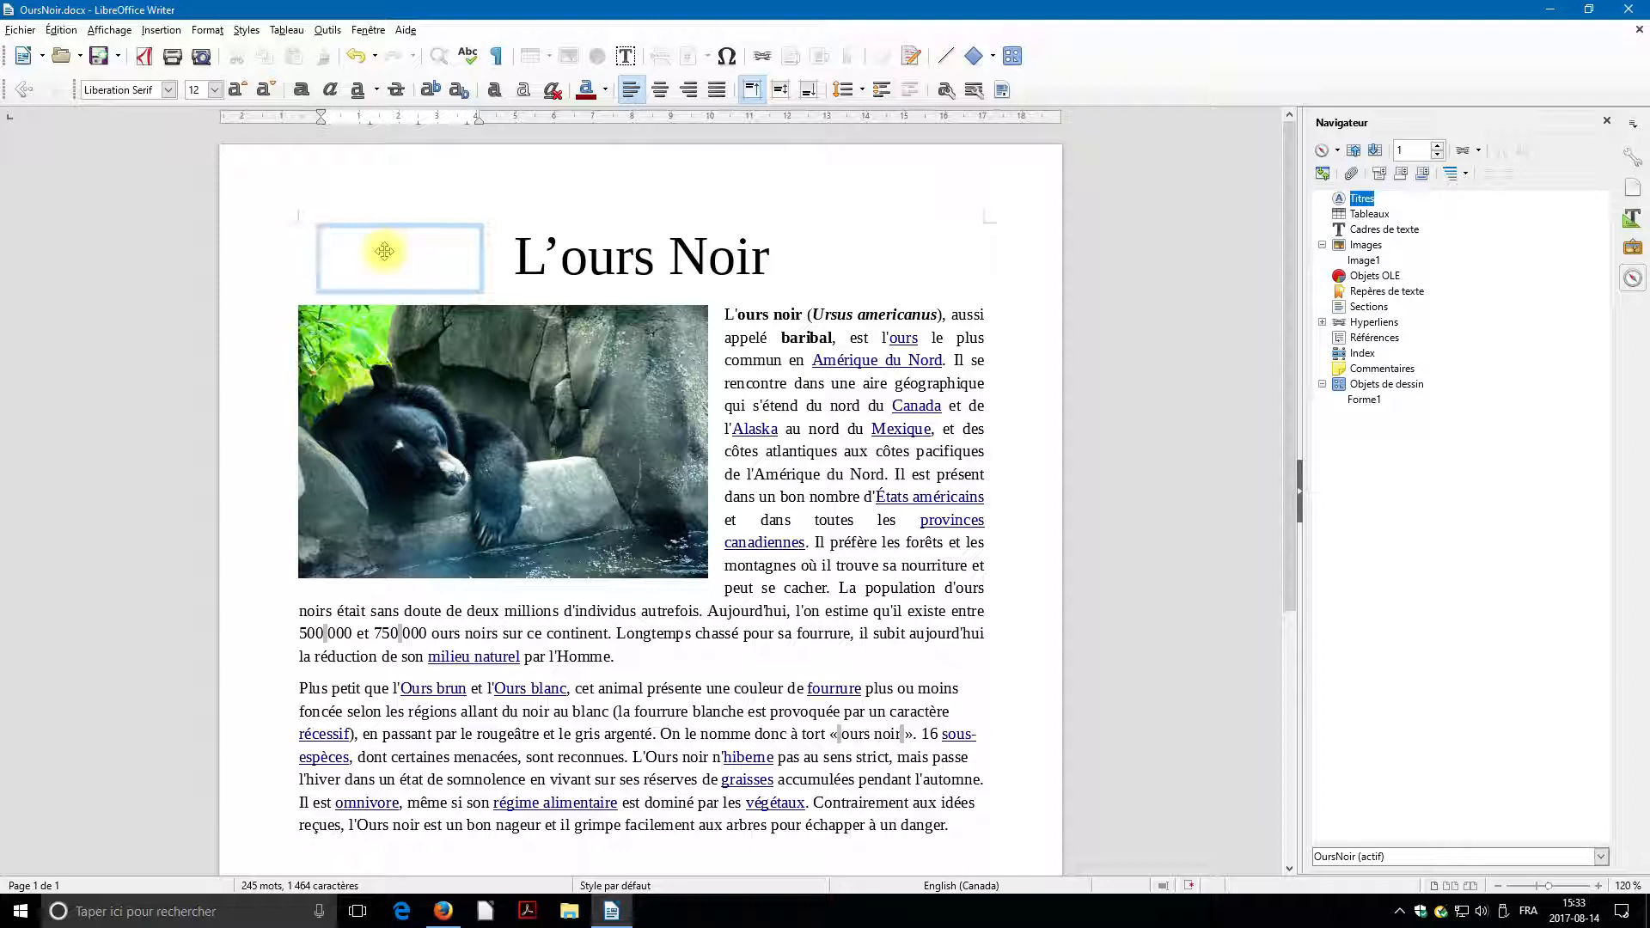
type("Ours Noir")
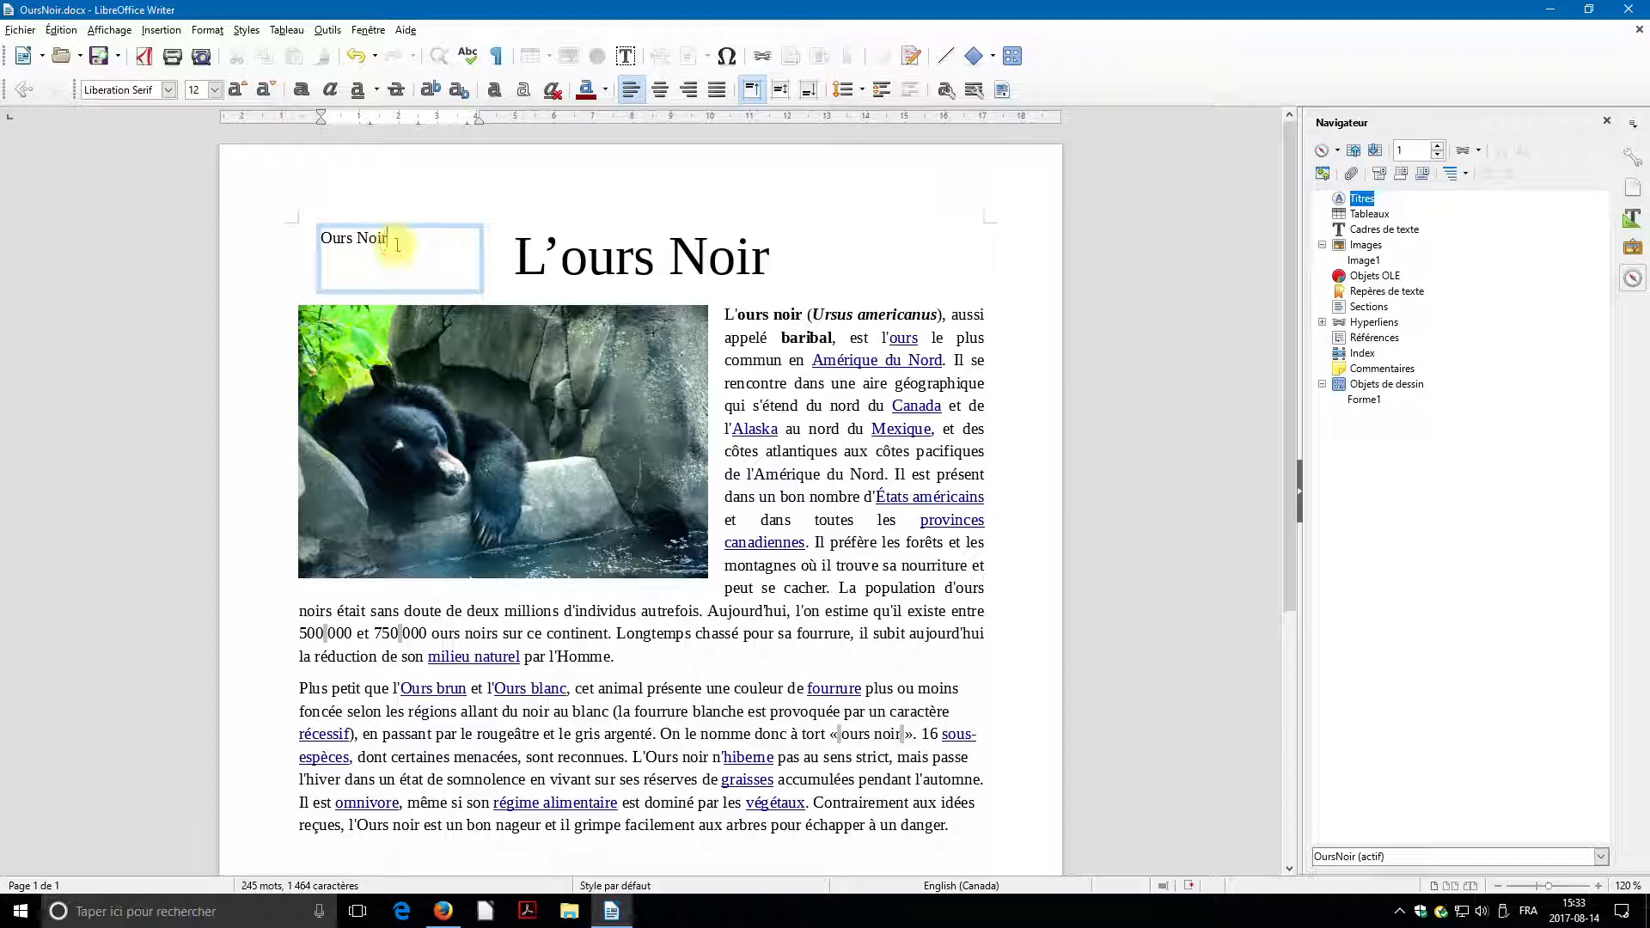
Enlarge the "Ours Noir" text in the text box to size 28, keeping it on one line.
left_click_drag(391, 239, 301, 238)
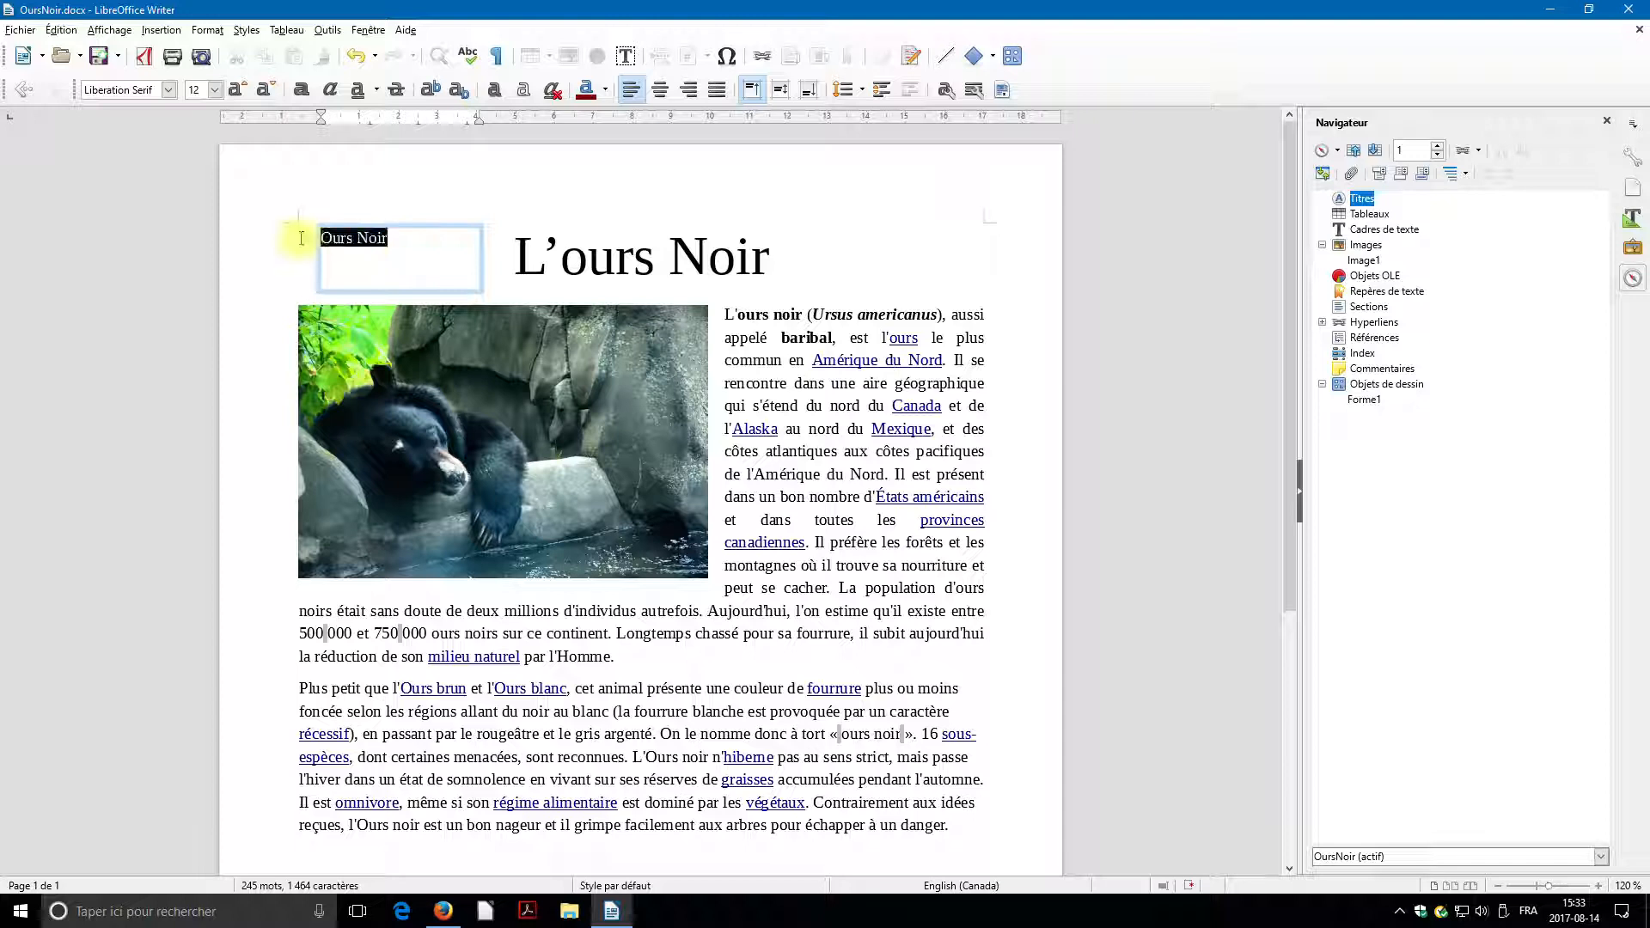
left_click(234, 93)
left_click(234, 93)
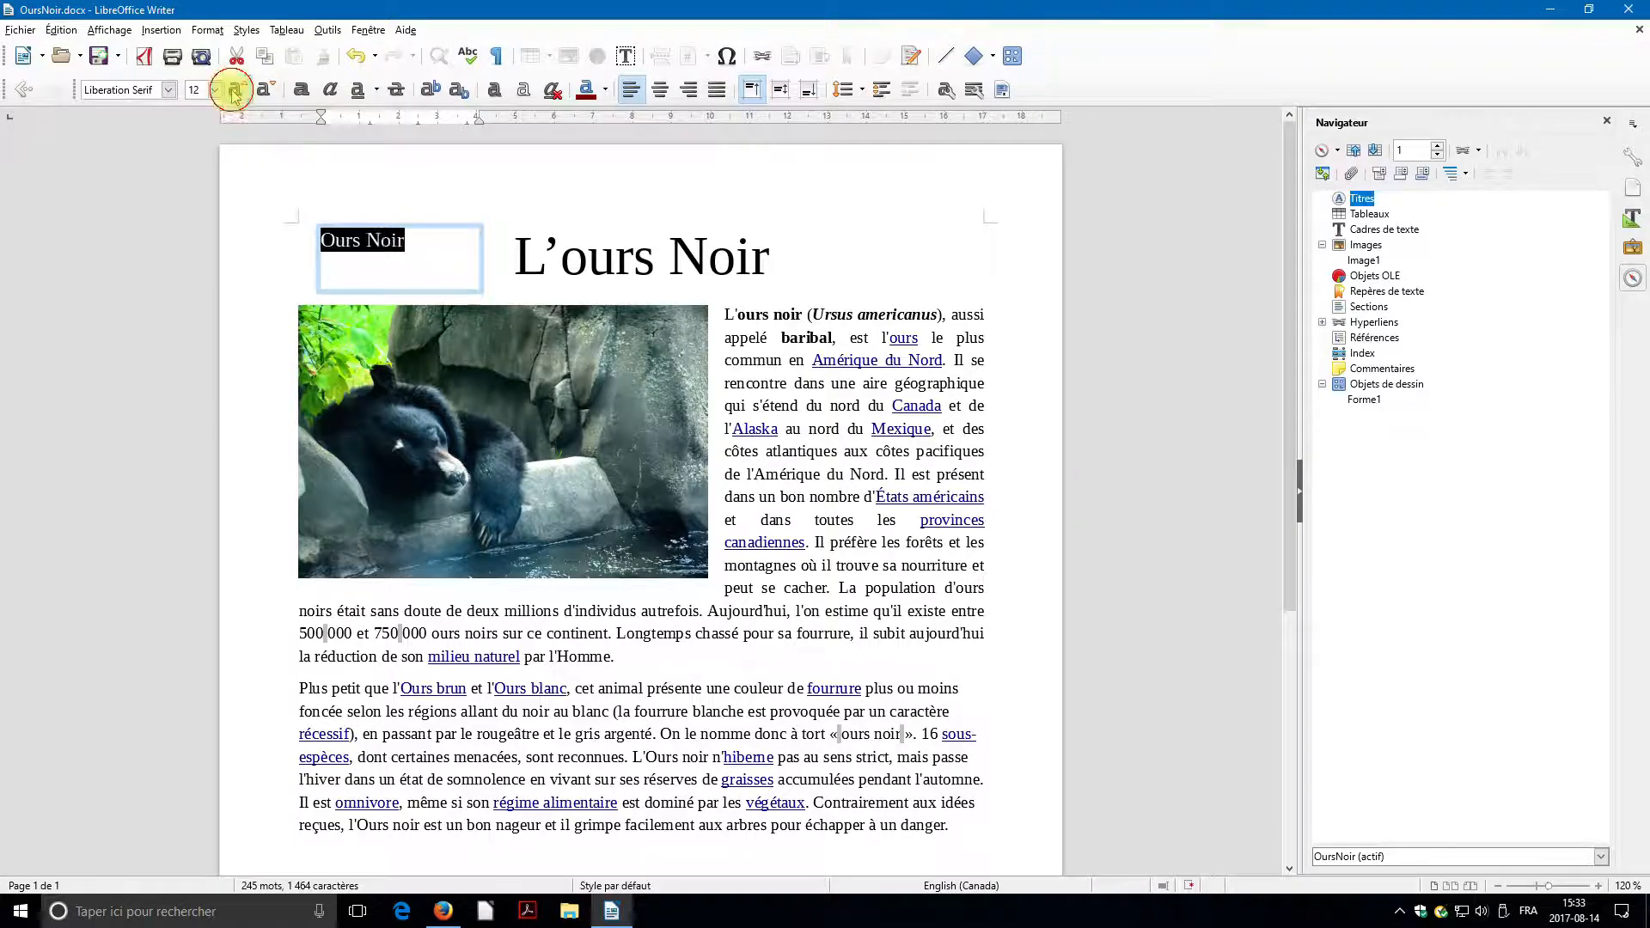
left_click(234, 93)
left_click(232, 92)
left_click(232, 92)
left_click(233, 92)
left_click(233, 93)
left_click(234, 94)
left_click(234, 93)
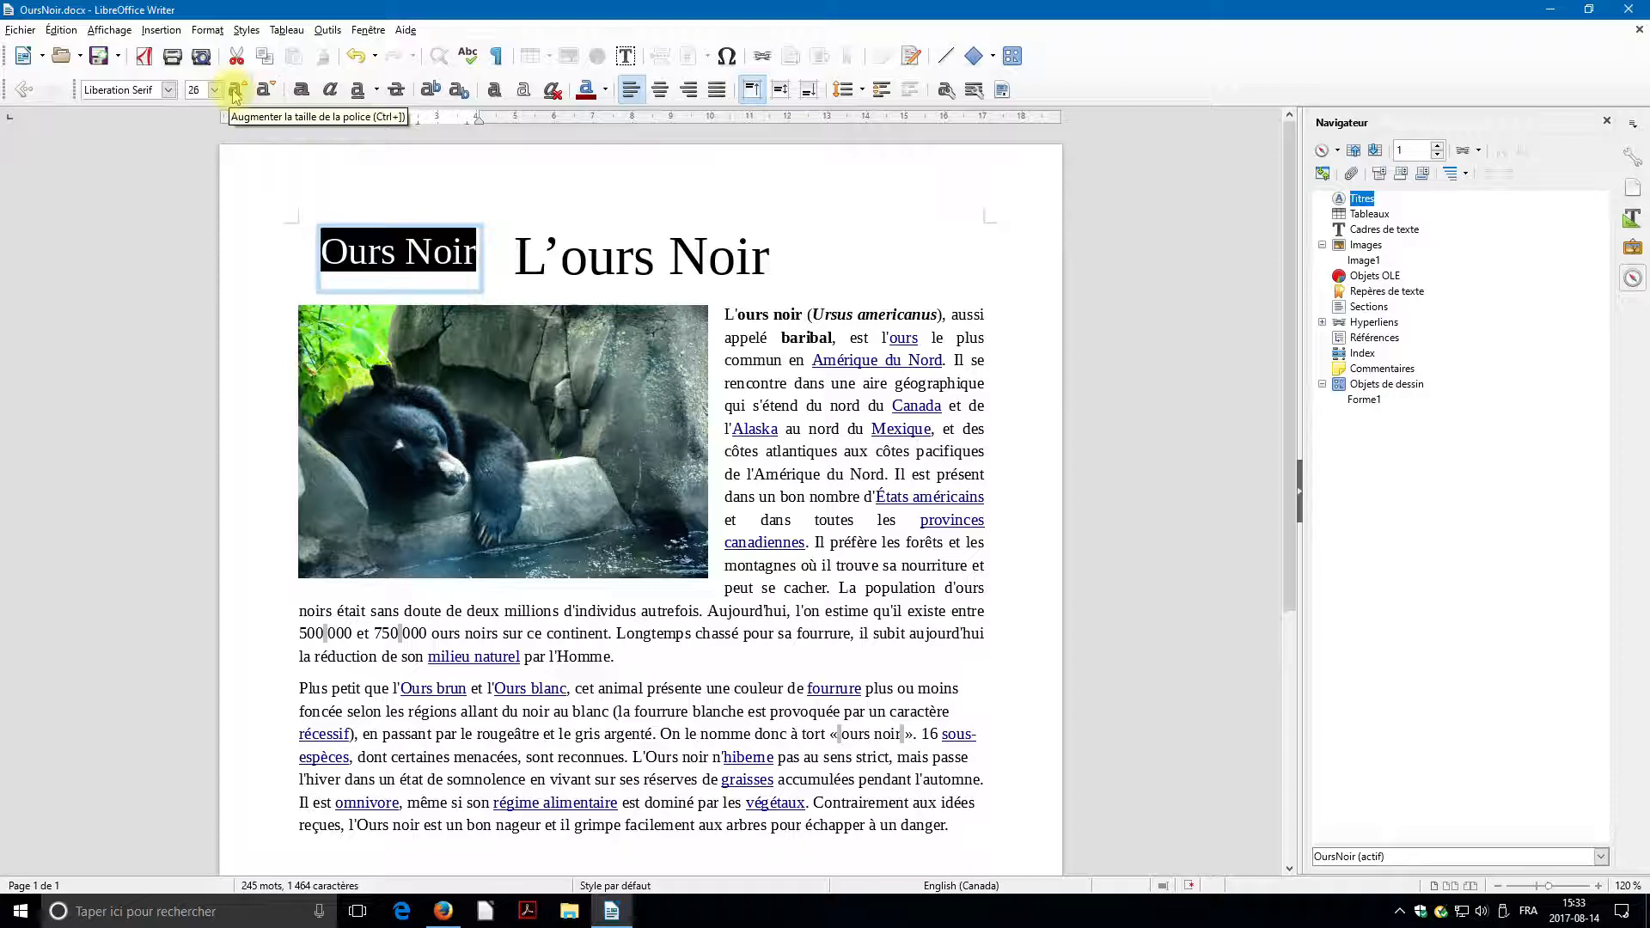
left_click(234, 92)
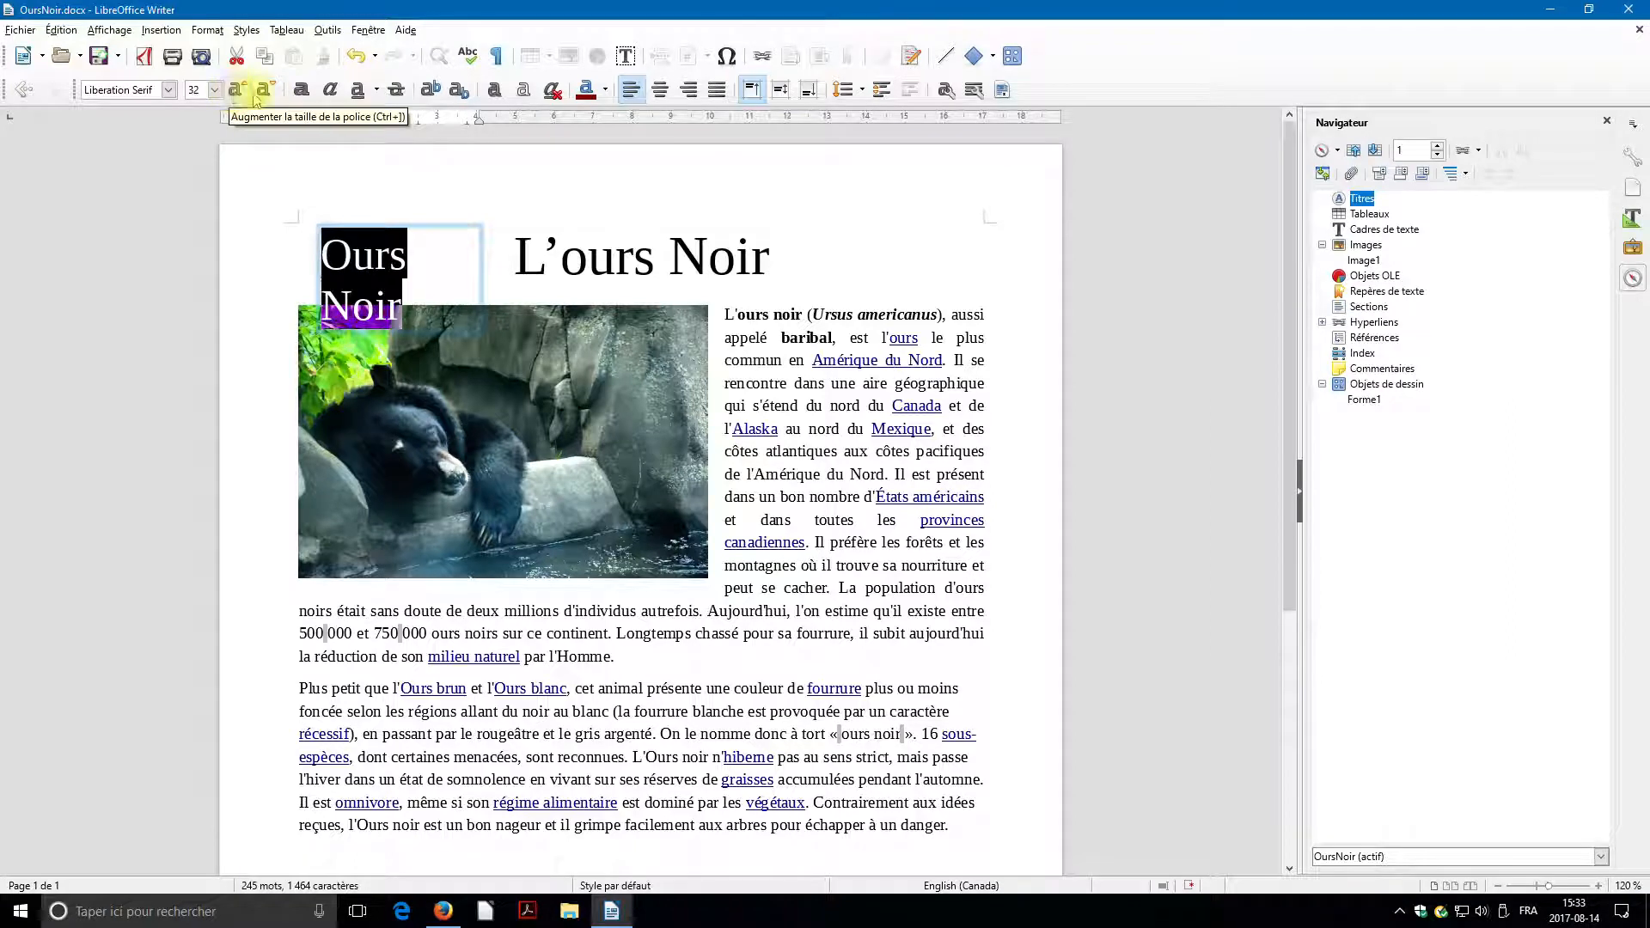
left_click(267, 97)
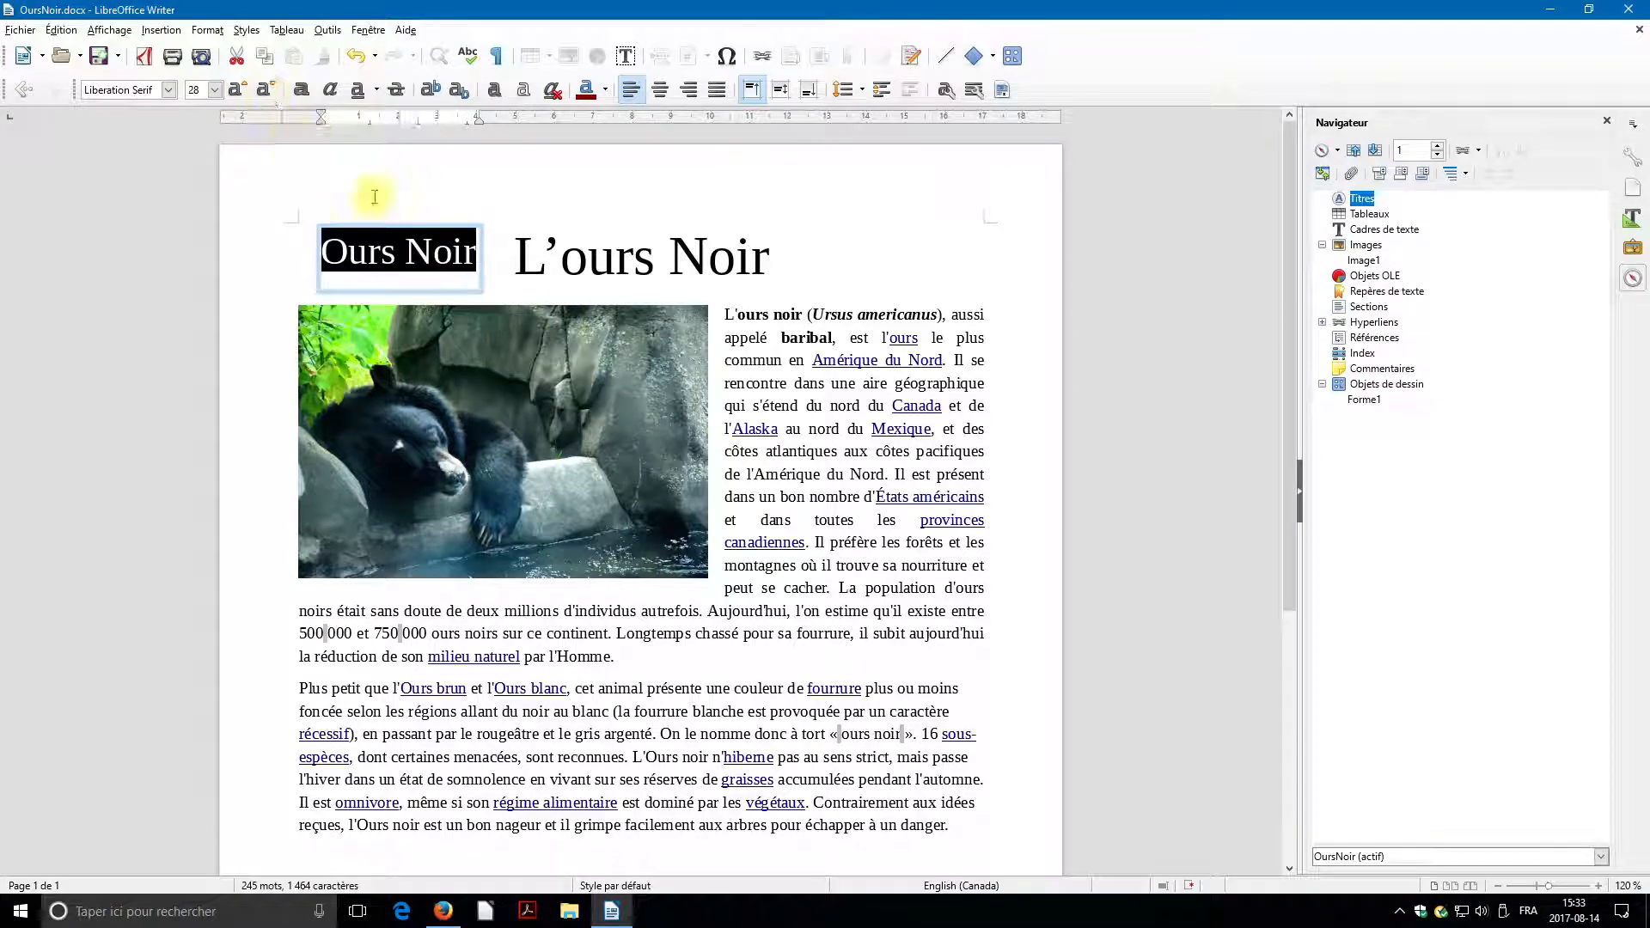
Reduce the "Ours Noir" text box's height to about 1.14 cm so it fits the text.
left_click(469, 288)
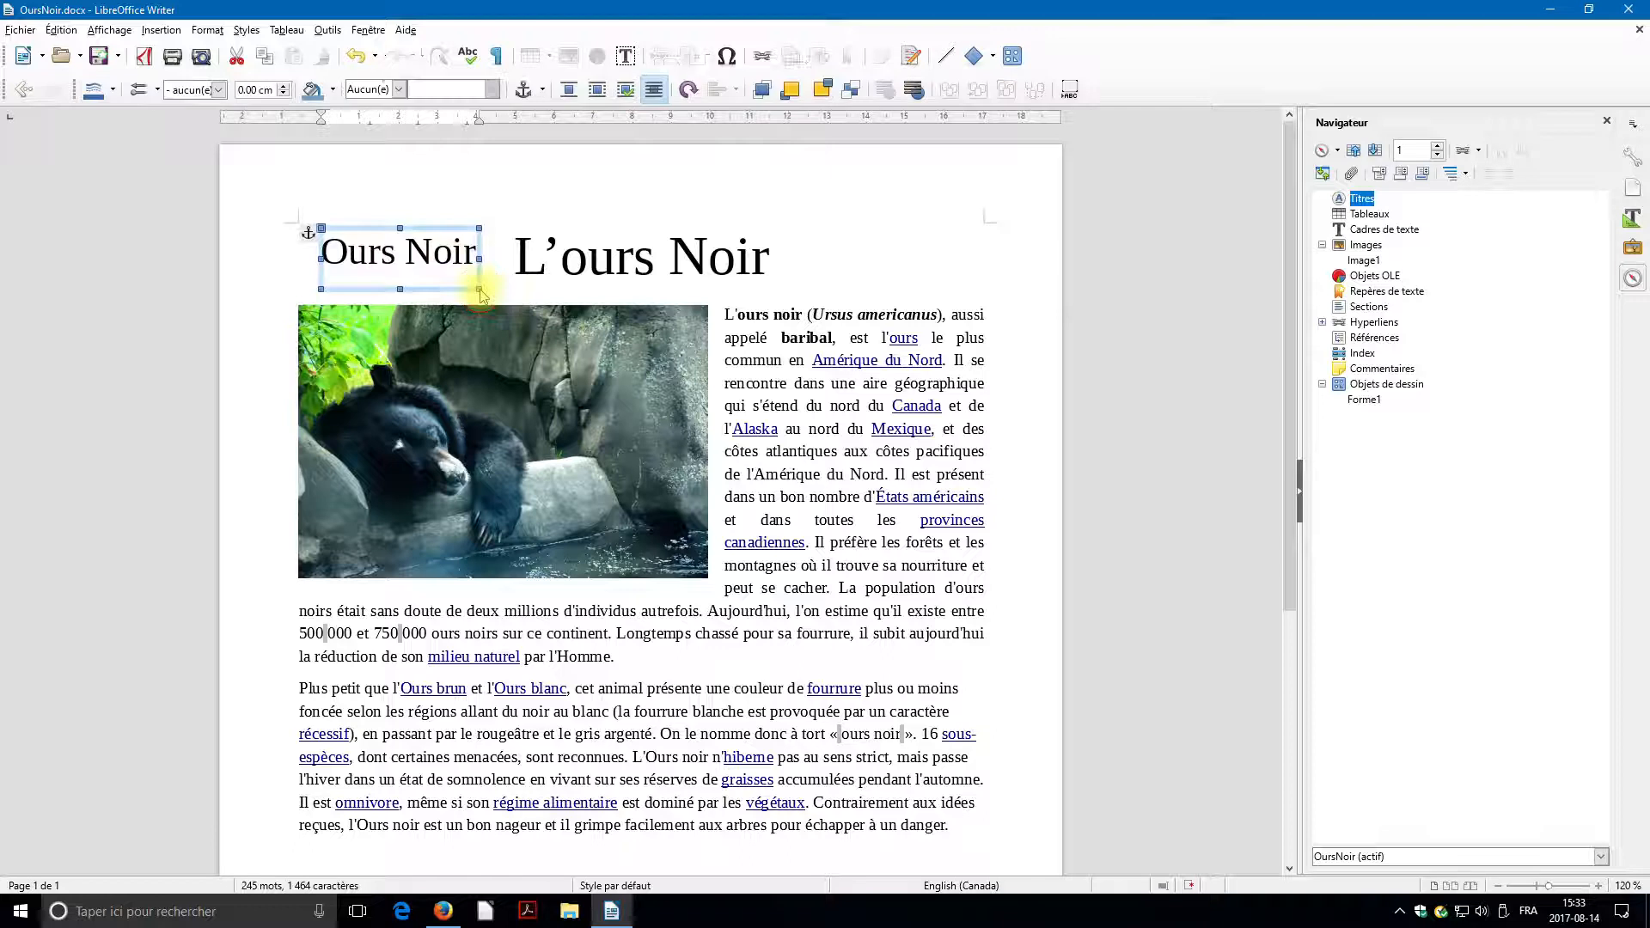
left_click(402, 276)
left_click_drag(403, 277, 406, 269)
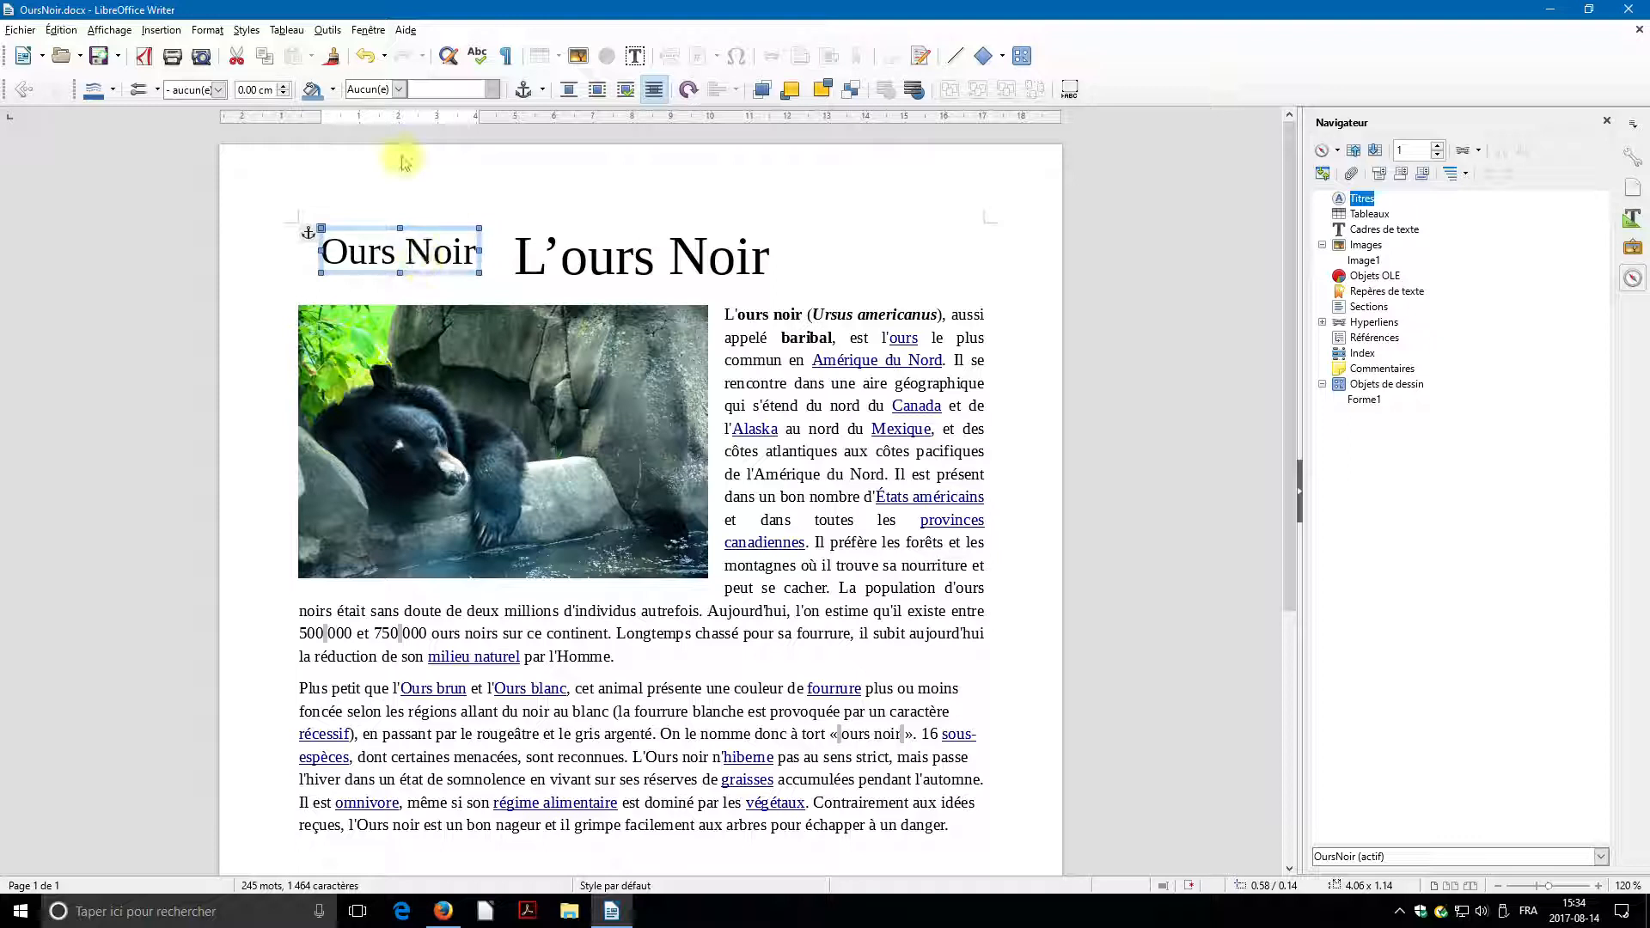
Fill the "Ours Noir" text box with solid black and move it to the bottom-right corner of the bear image.
left_click(400, 89)
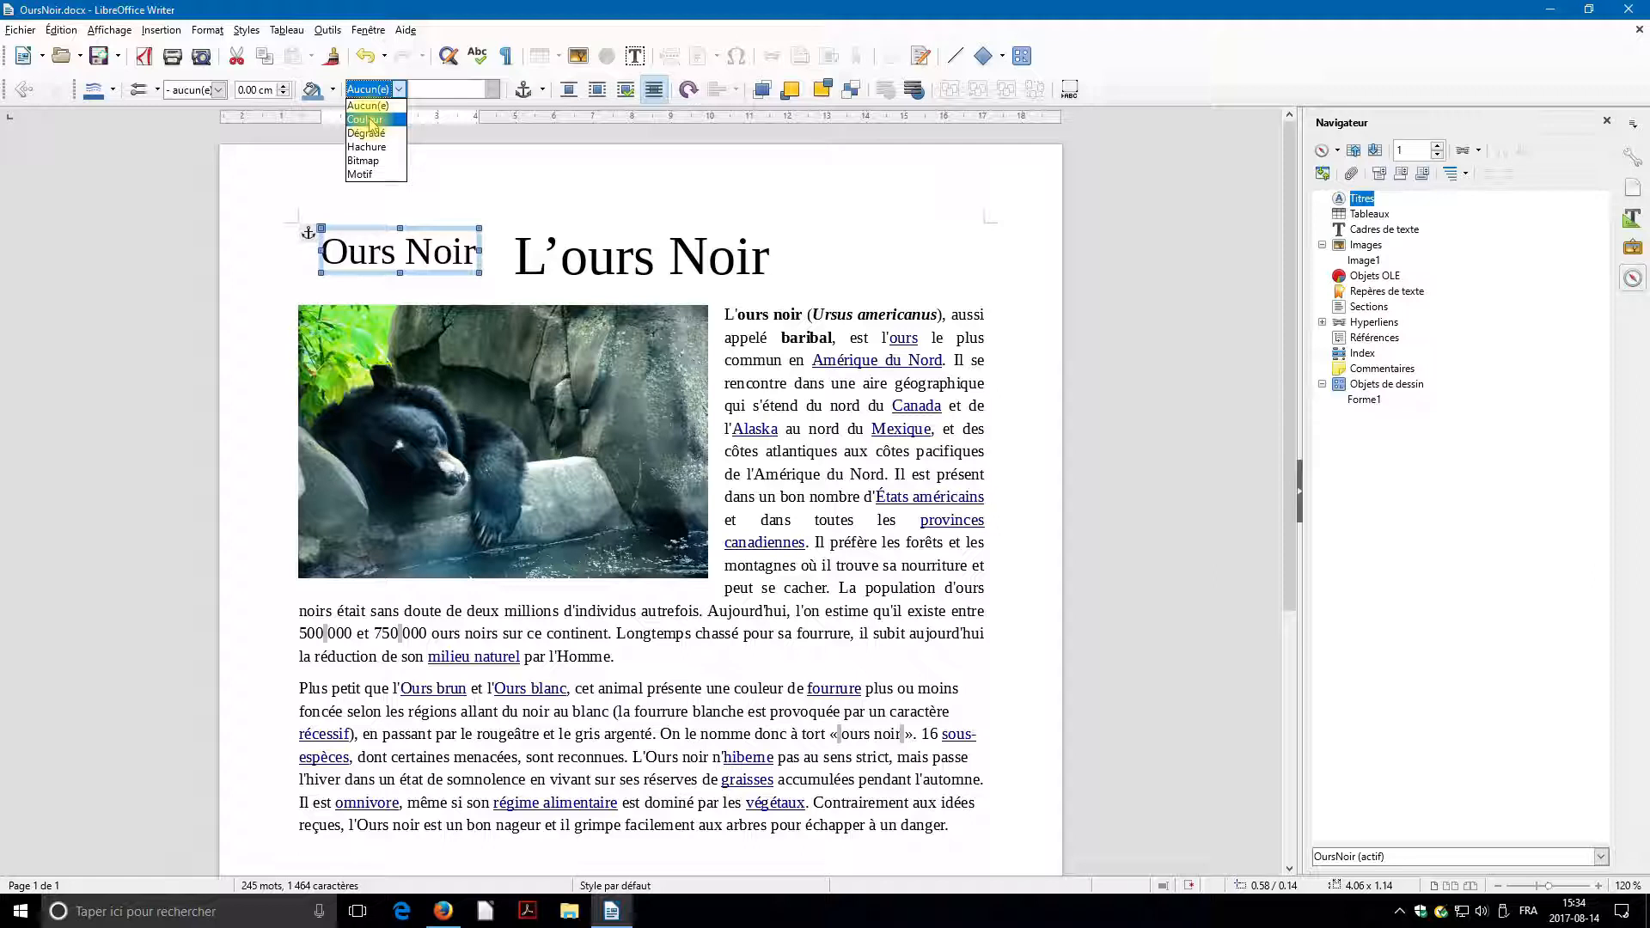
left_click(368, 119)
left_click(481, 90)
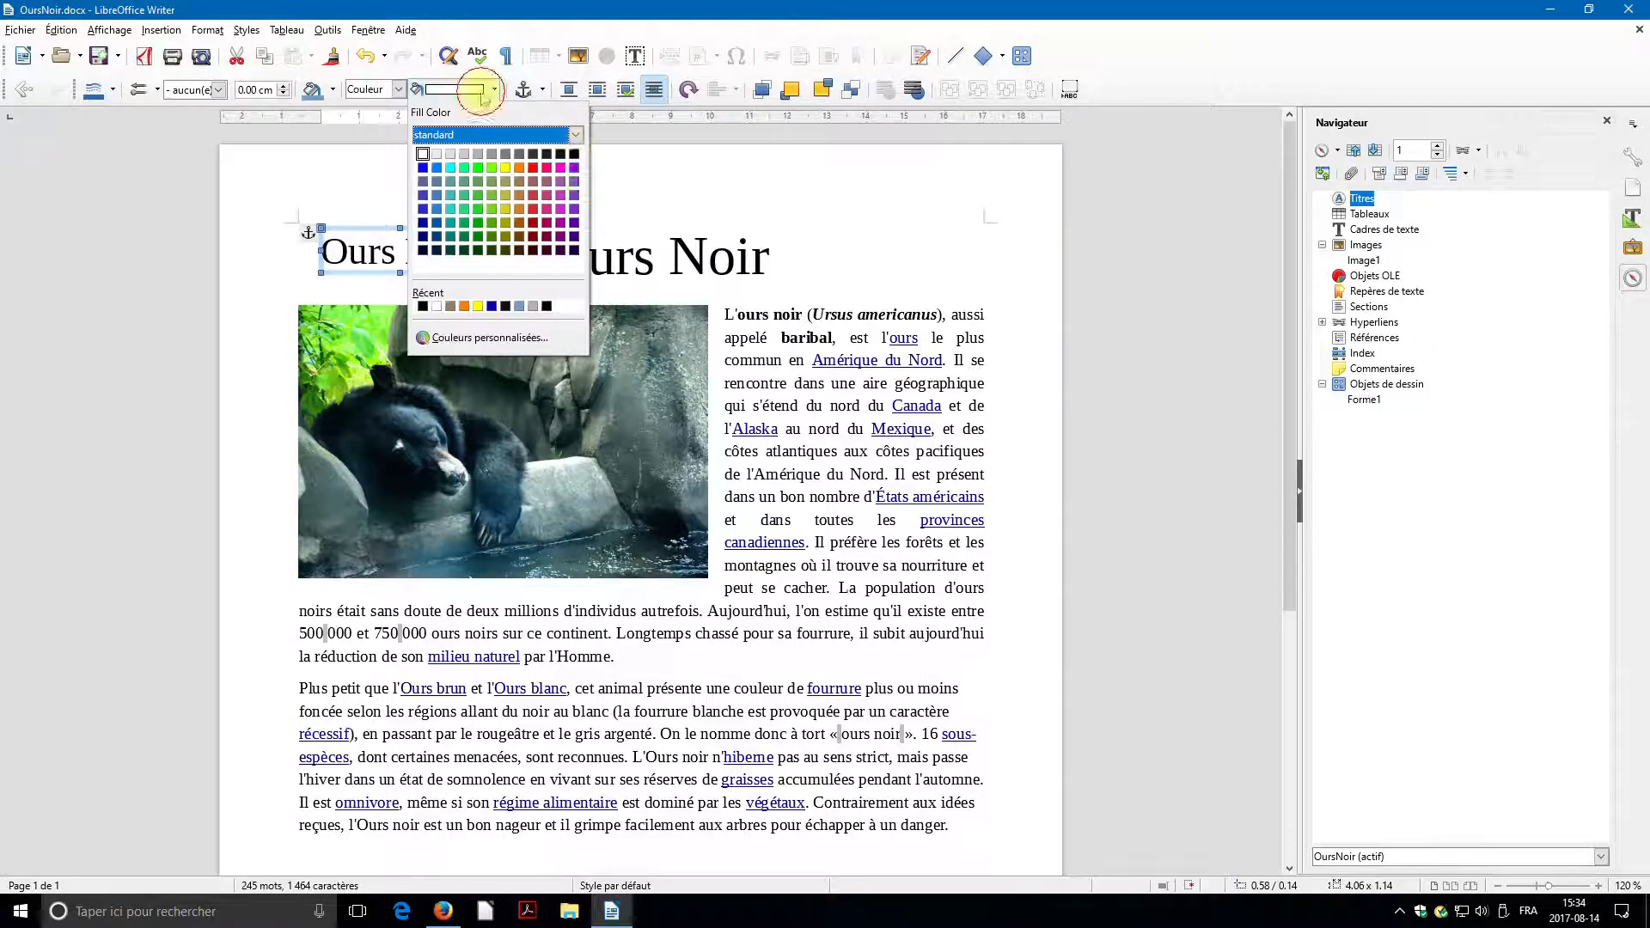
left_click(560, 154)
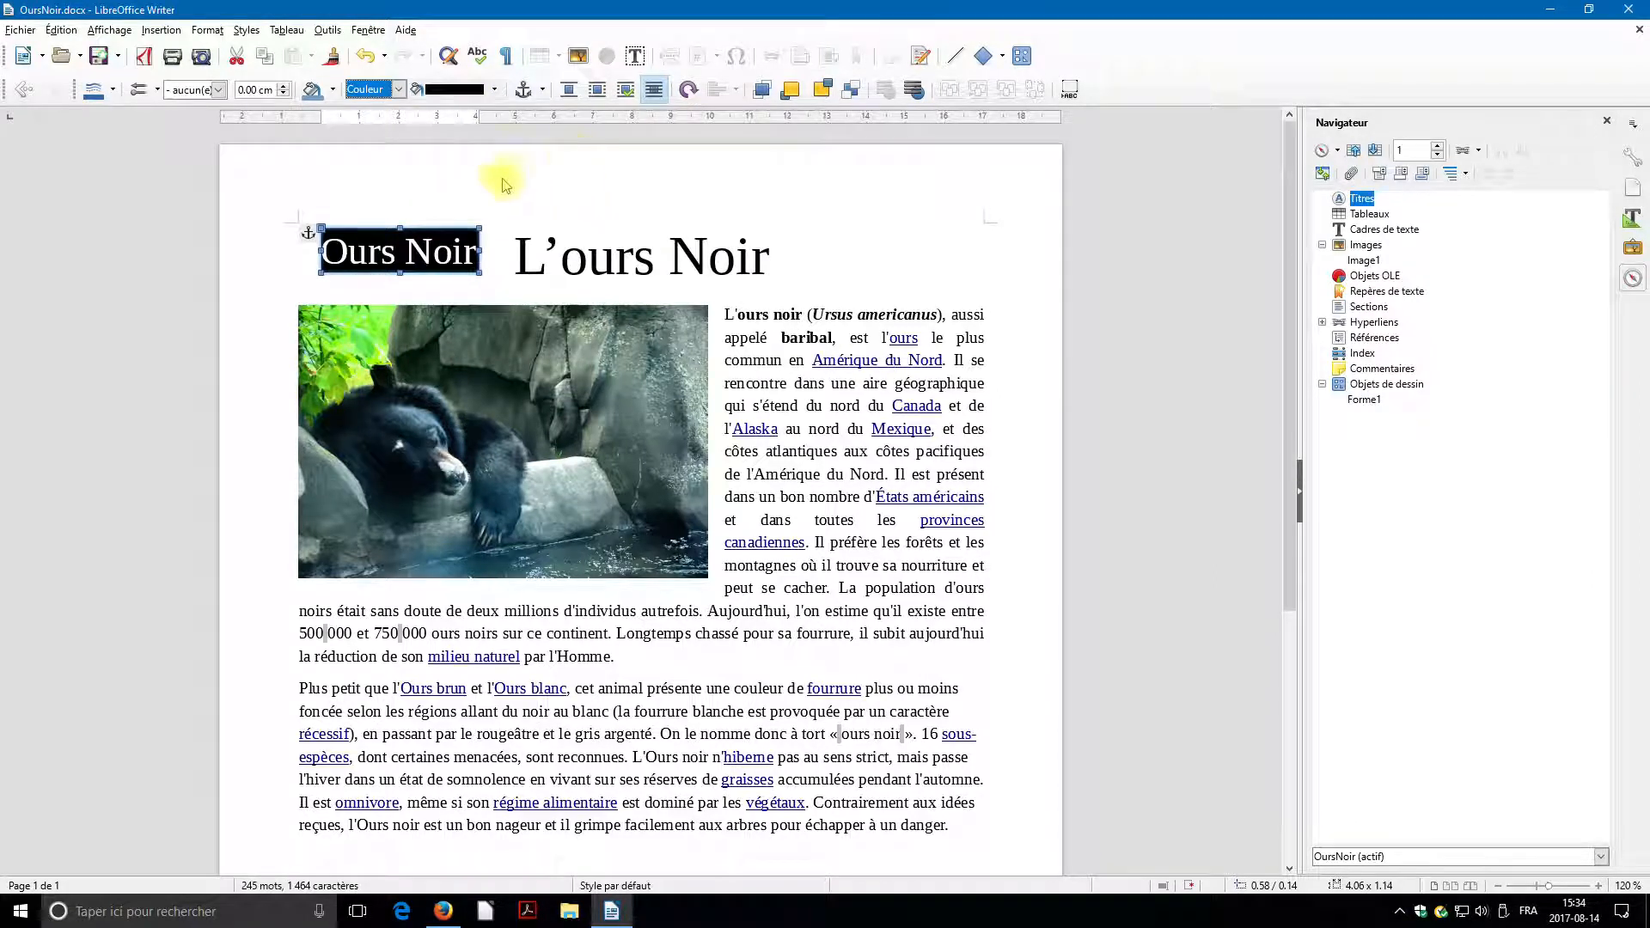
left_click_drag(392, 252, 625, 560)
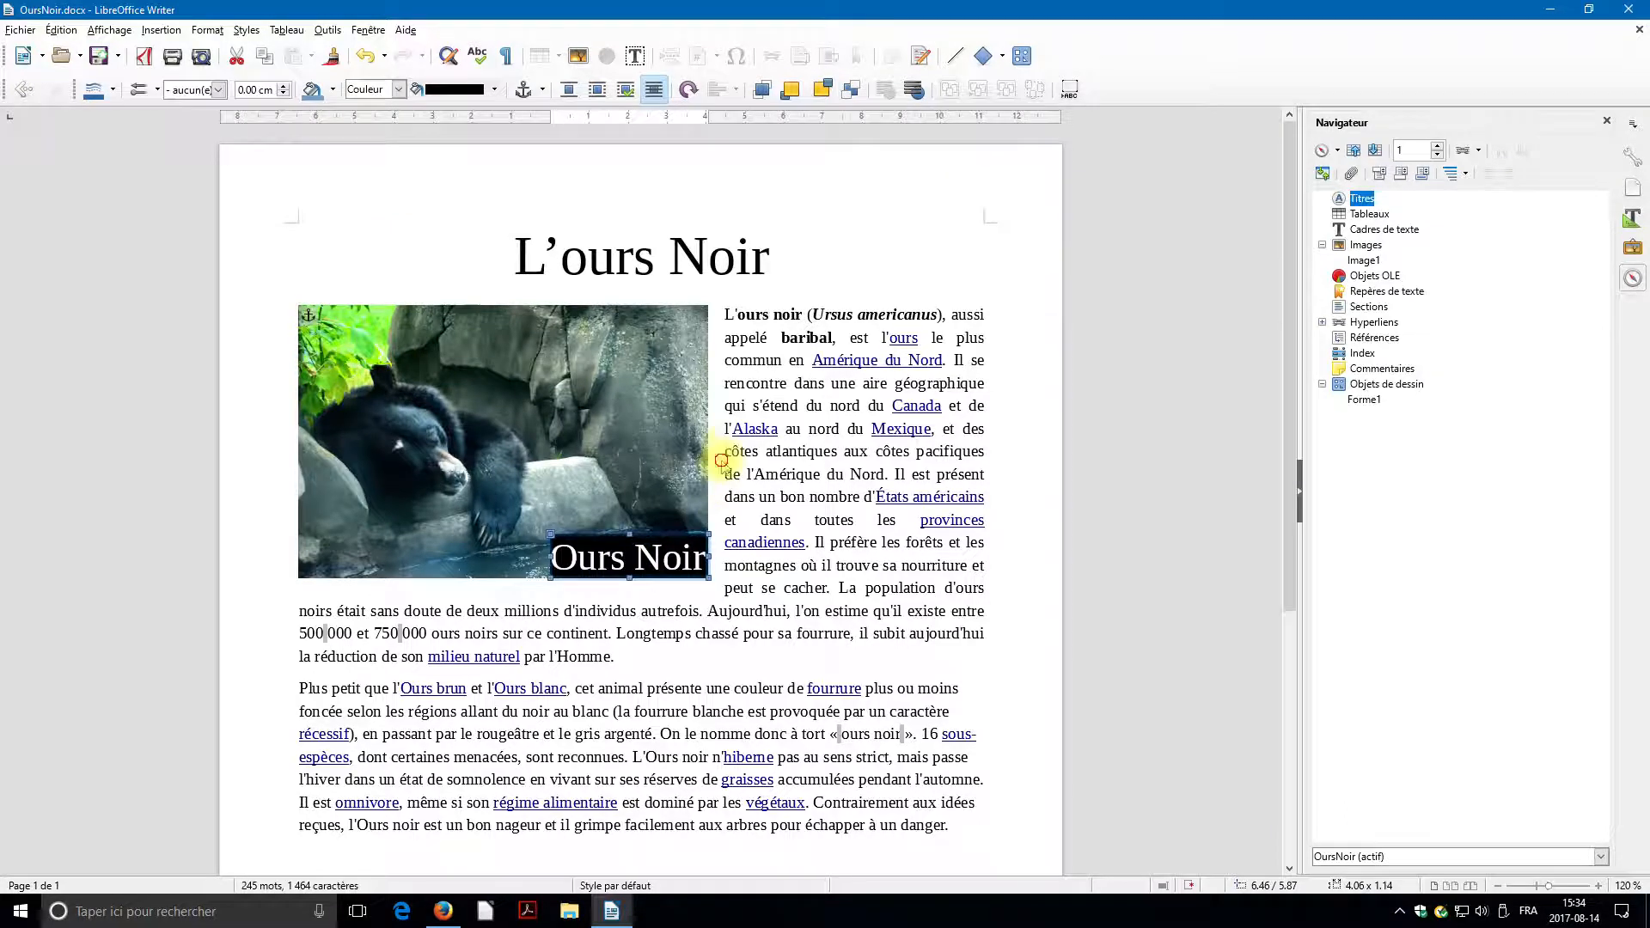
left_click(722, 460)
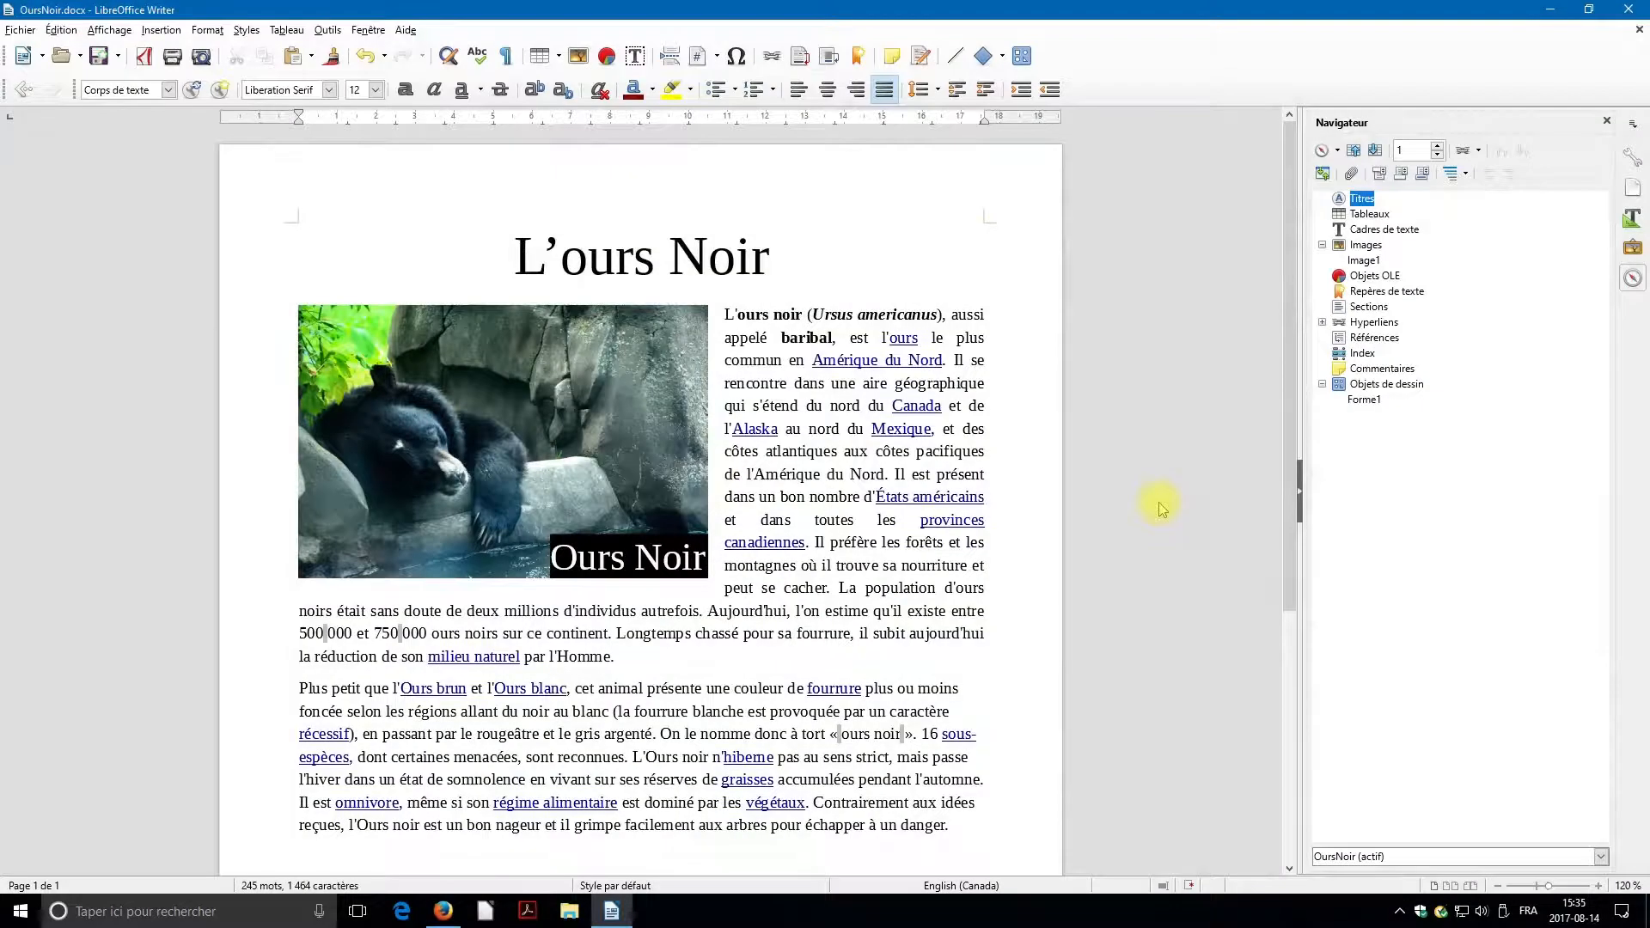
Add a page header containing the right-aligned text "Chapitre 1".
left_click(902, 190)
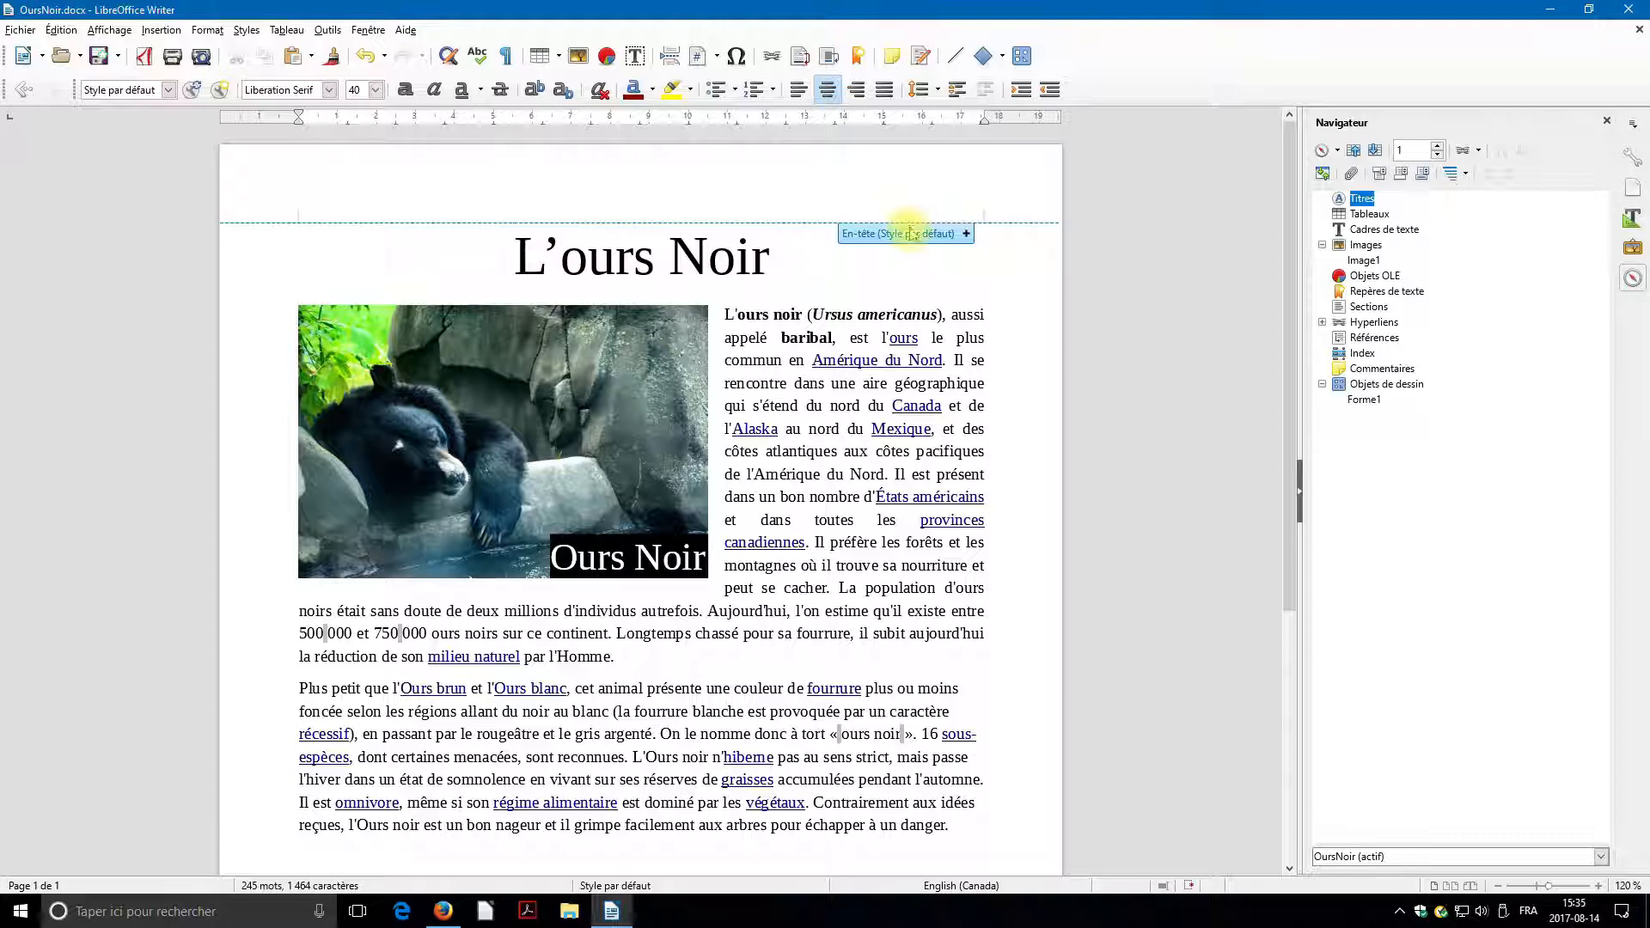
left_click(911, 232)
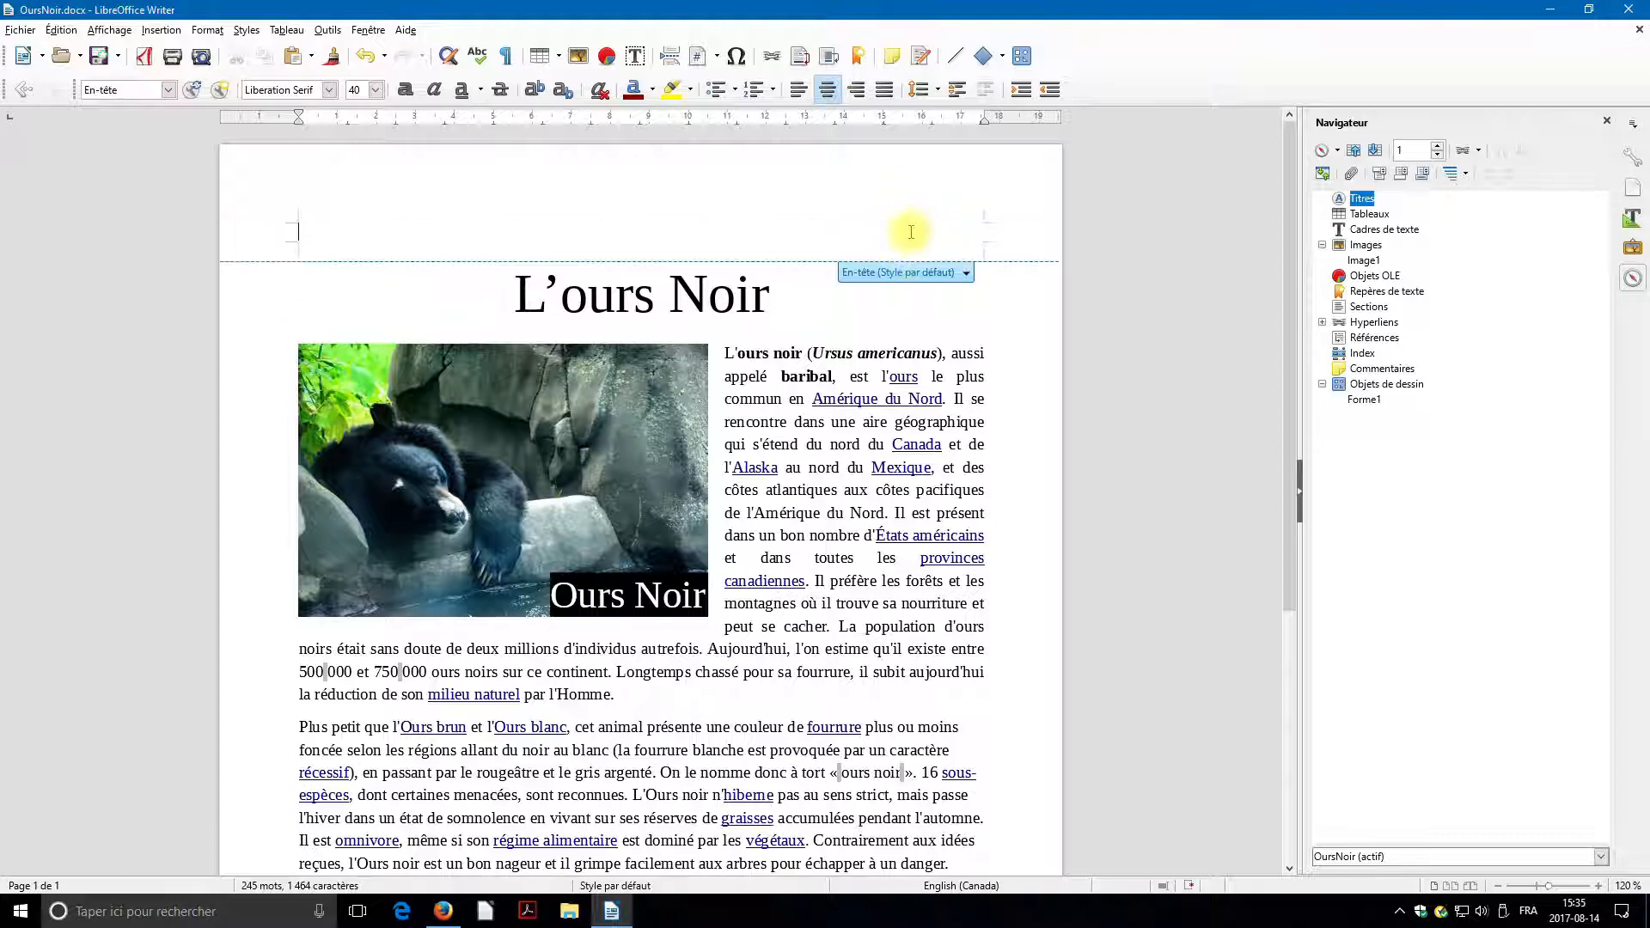
left_click(857, 90)
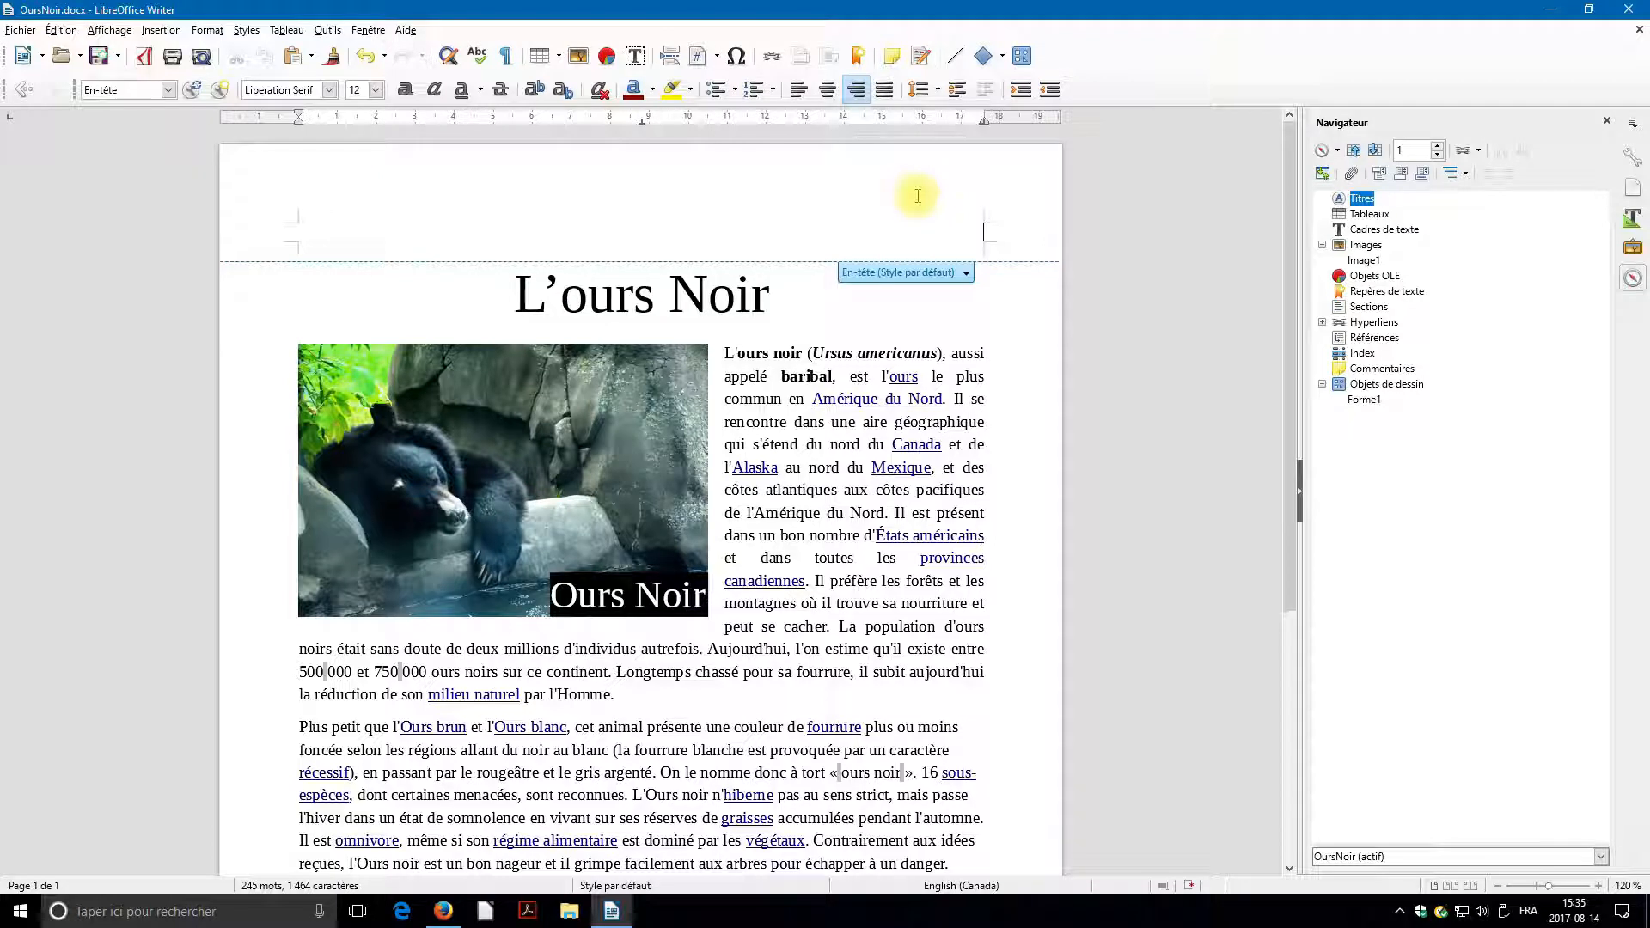
type("Chapitre 1")
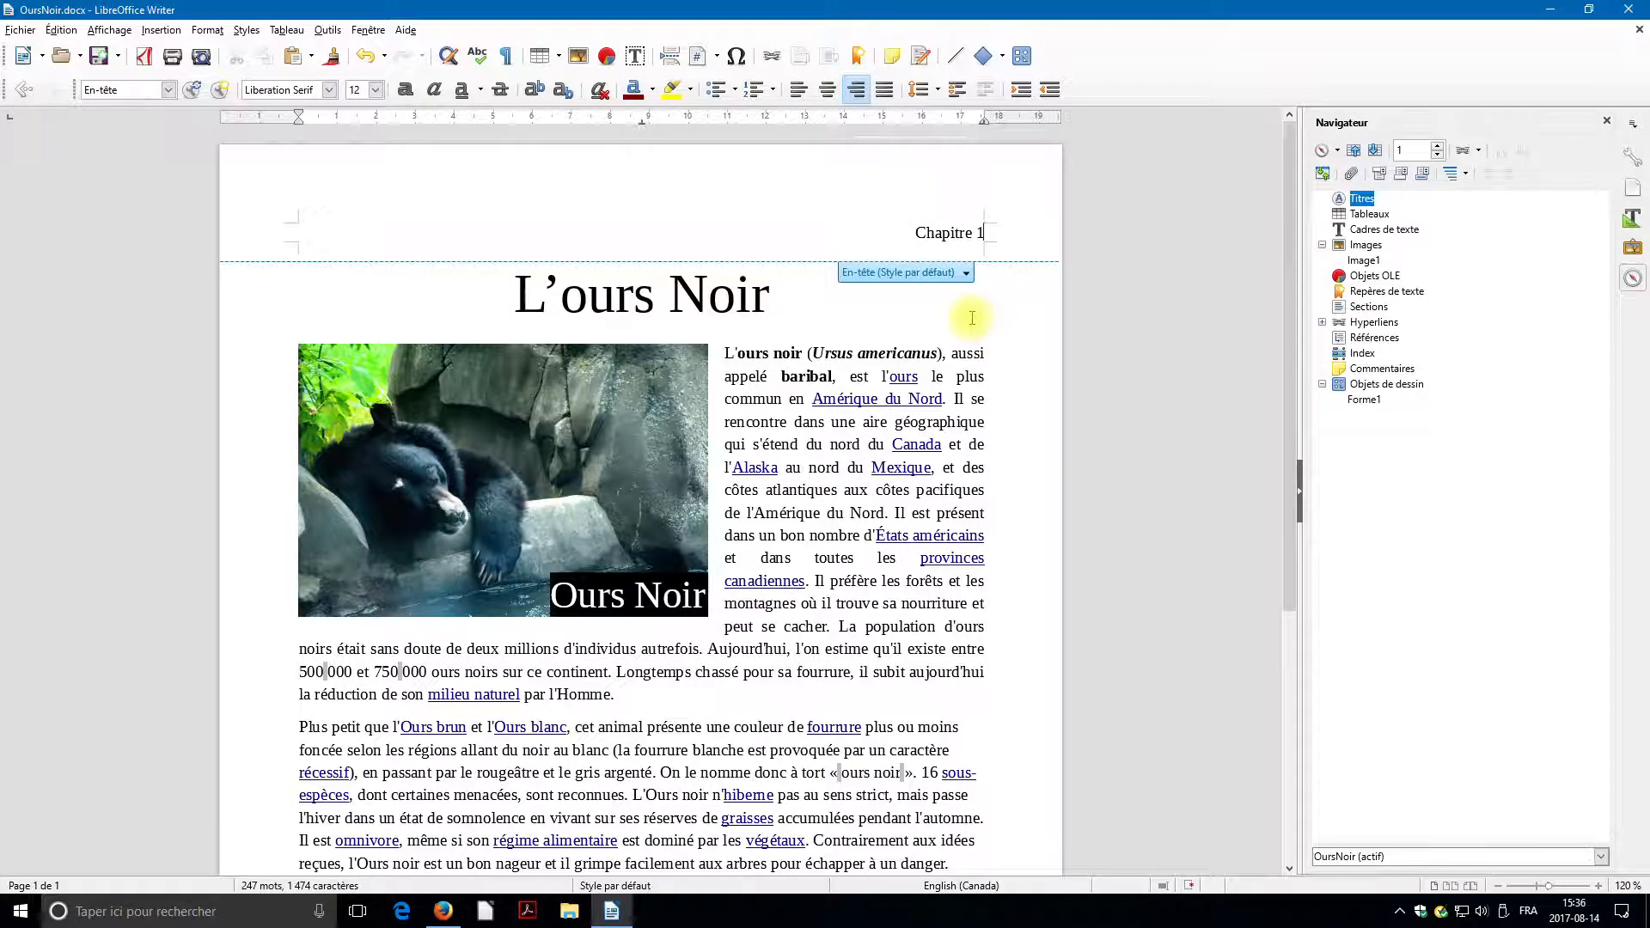
Add an empty footer at the bottom of the page and return to the body text.
scroll(967, 313, "down", 5)
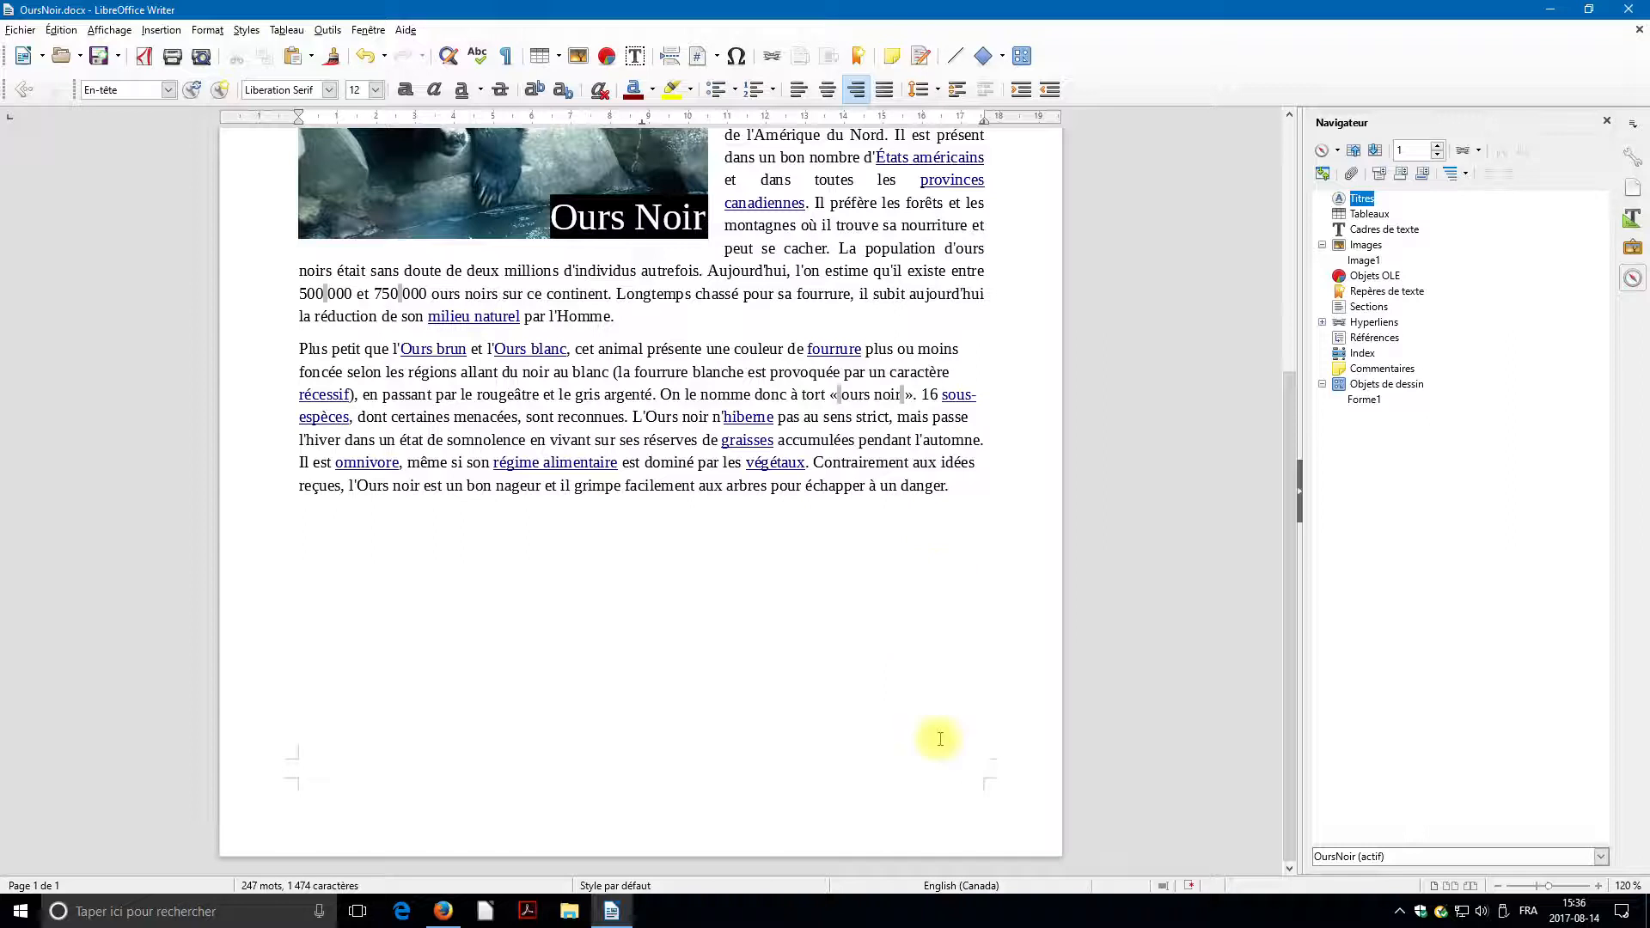
left_click(922, 797)
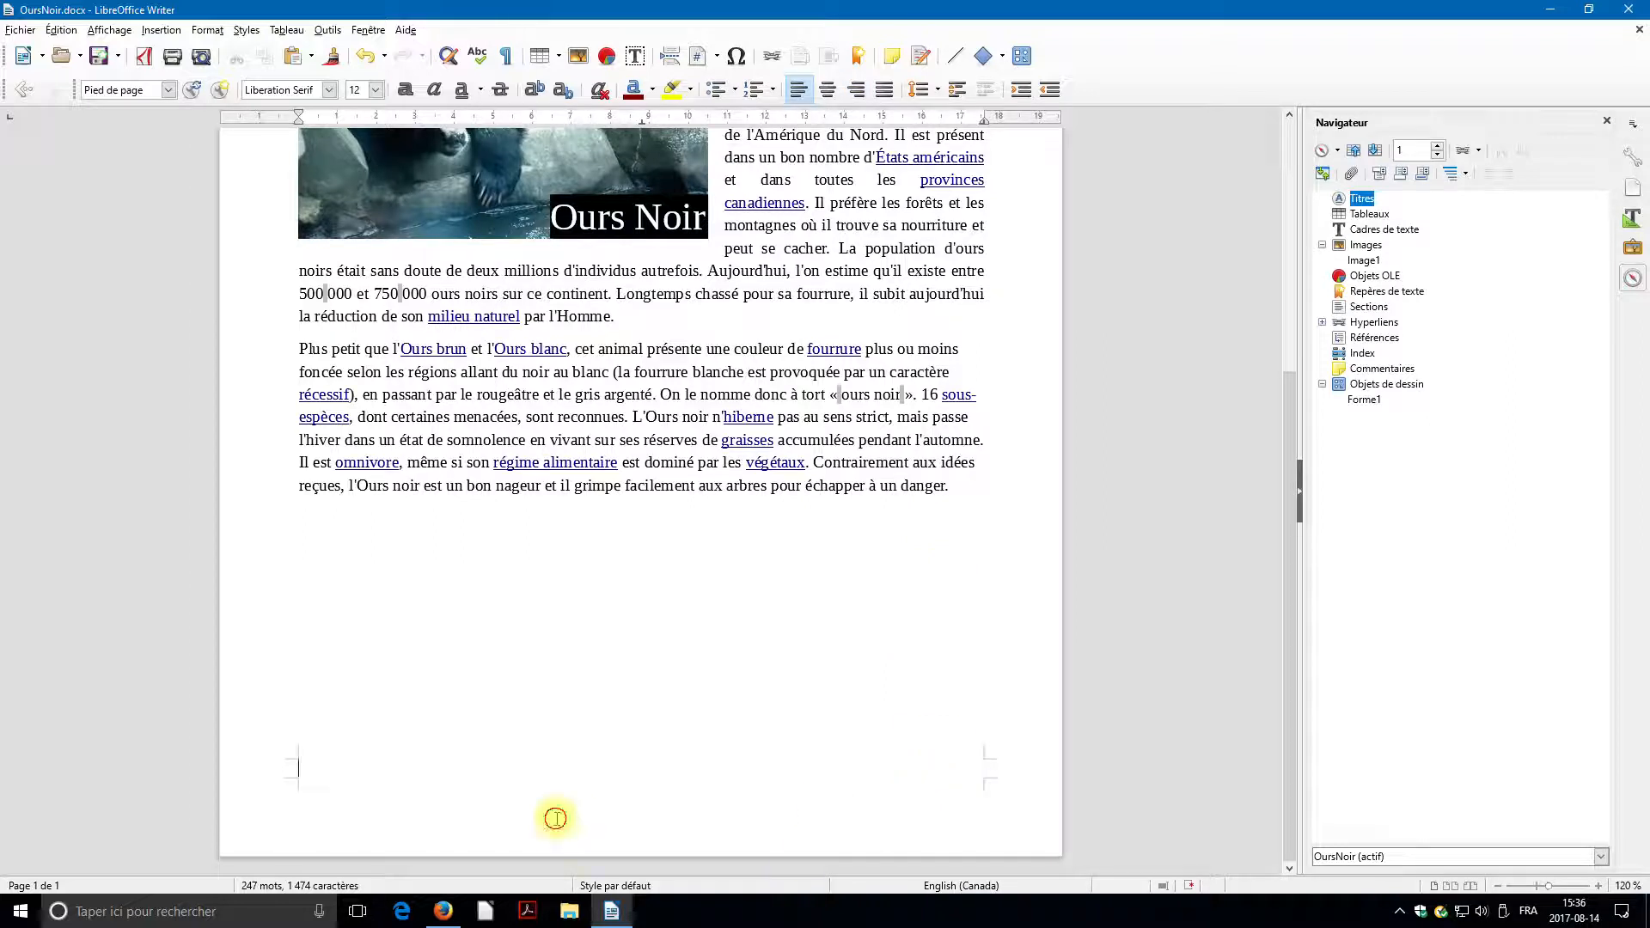
left_click(595, 696)
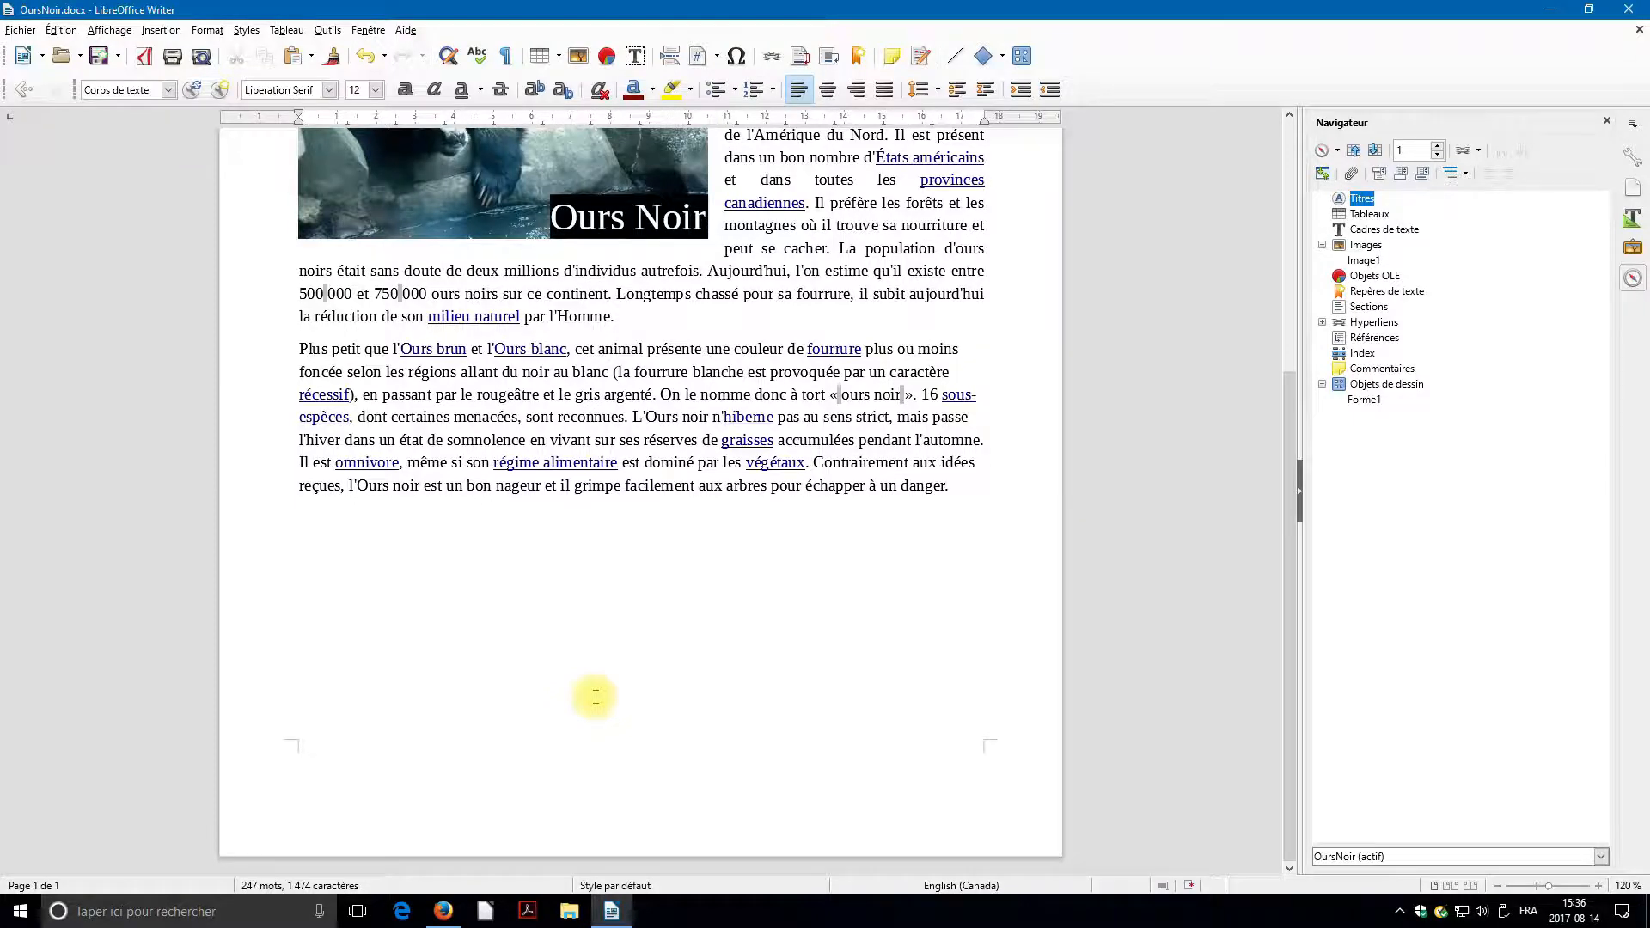
Insert a page break after the body text to start a second page, and place the cursor in the first page's footer.
key("ctrl+Return")
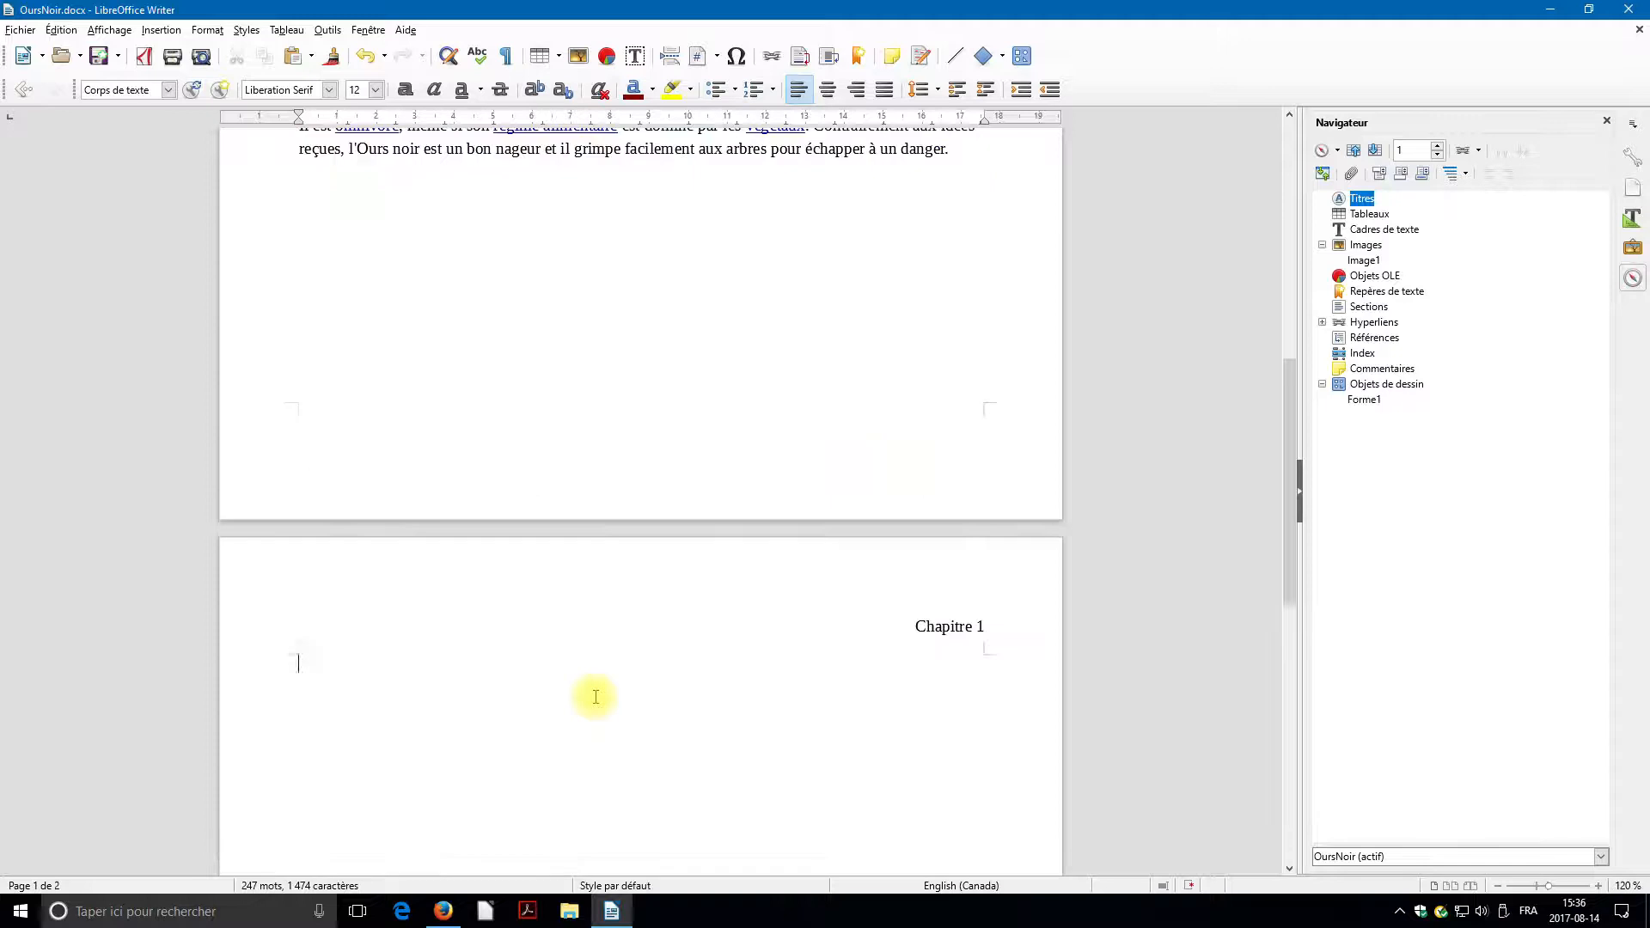
left_click(906, 440)
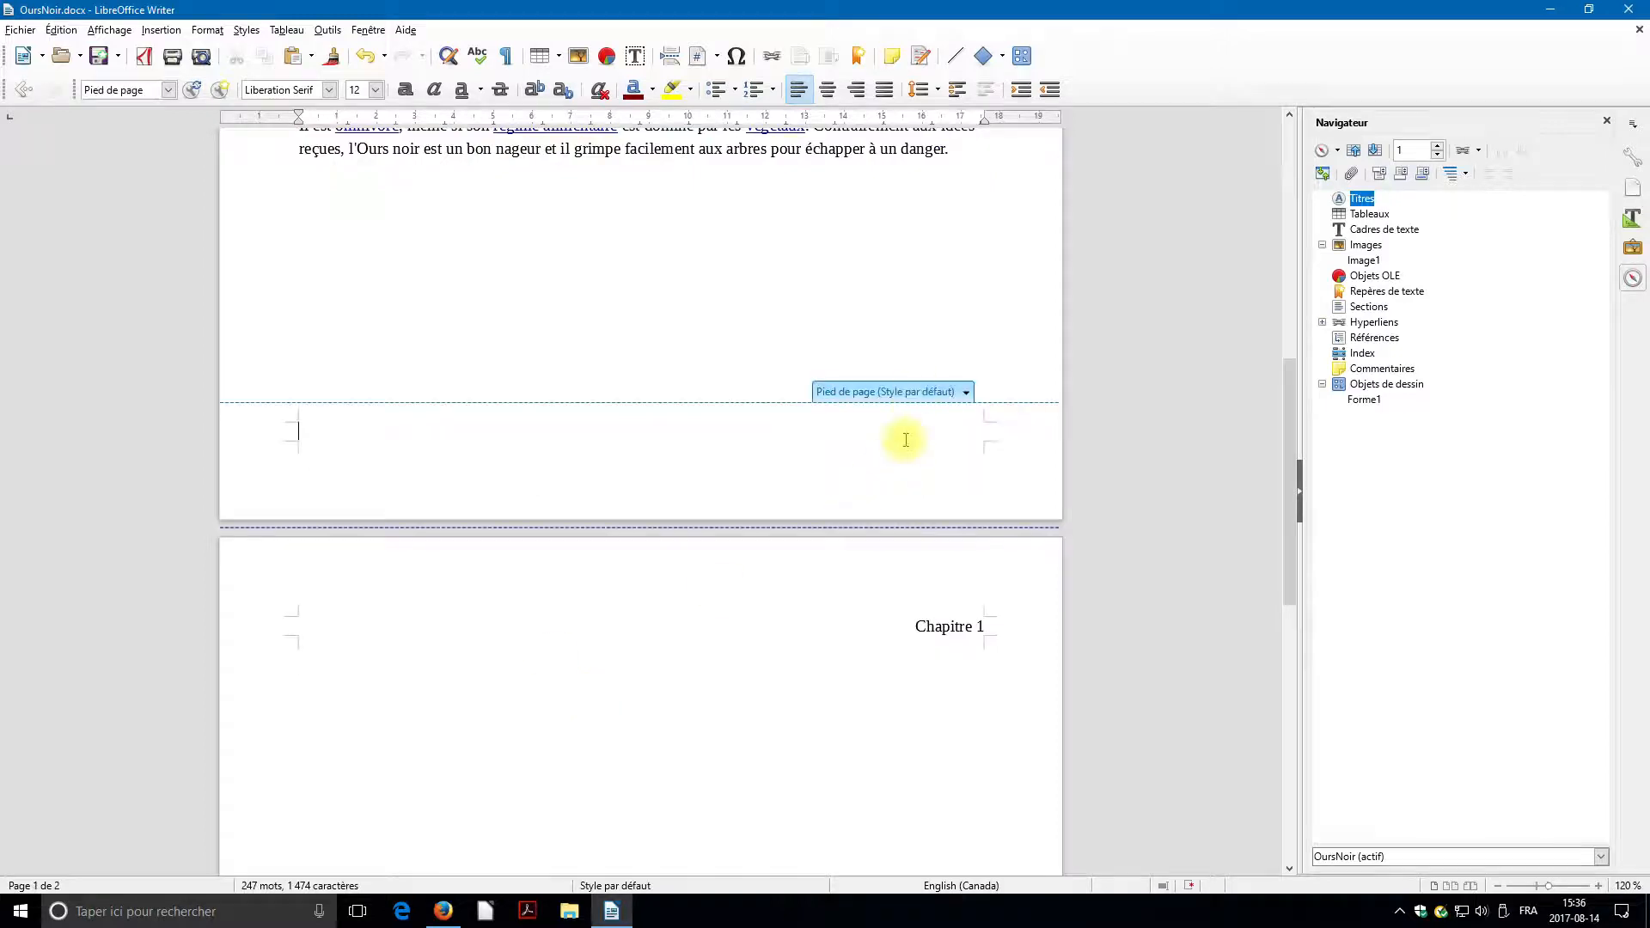
left_click(921, 394)
left_click(921, 393)
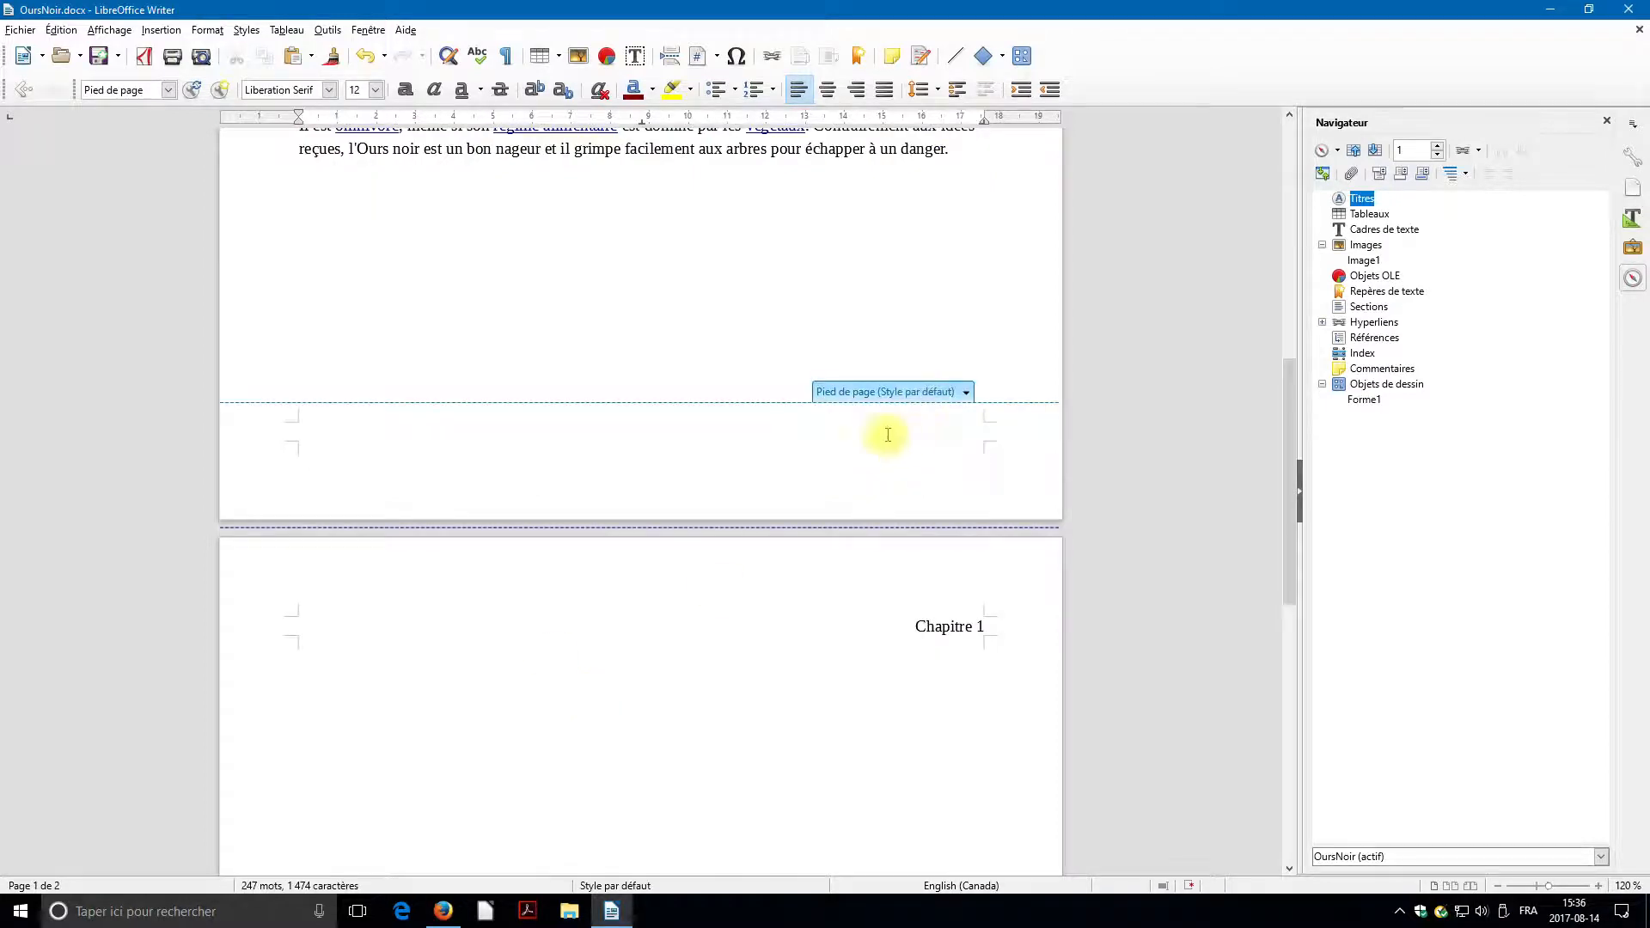
Enter "Page" followed by an automatic page number field in the footer, and centre the line horizontally.
left_click(716, 56)
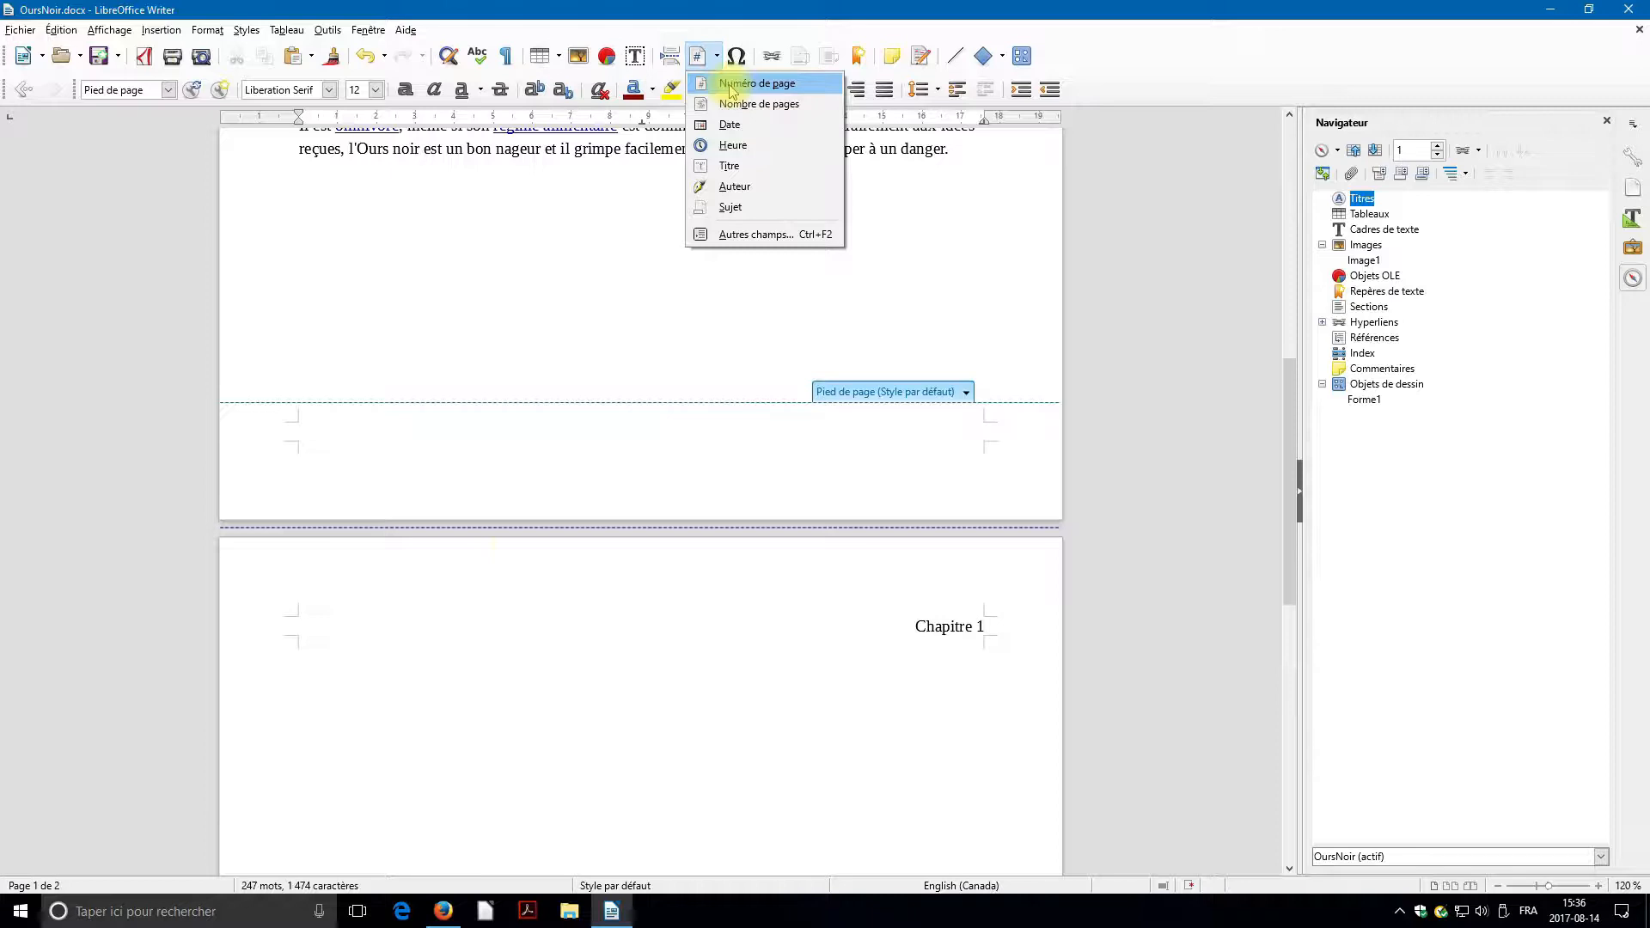
left_click(439, 428)
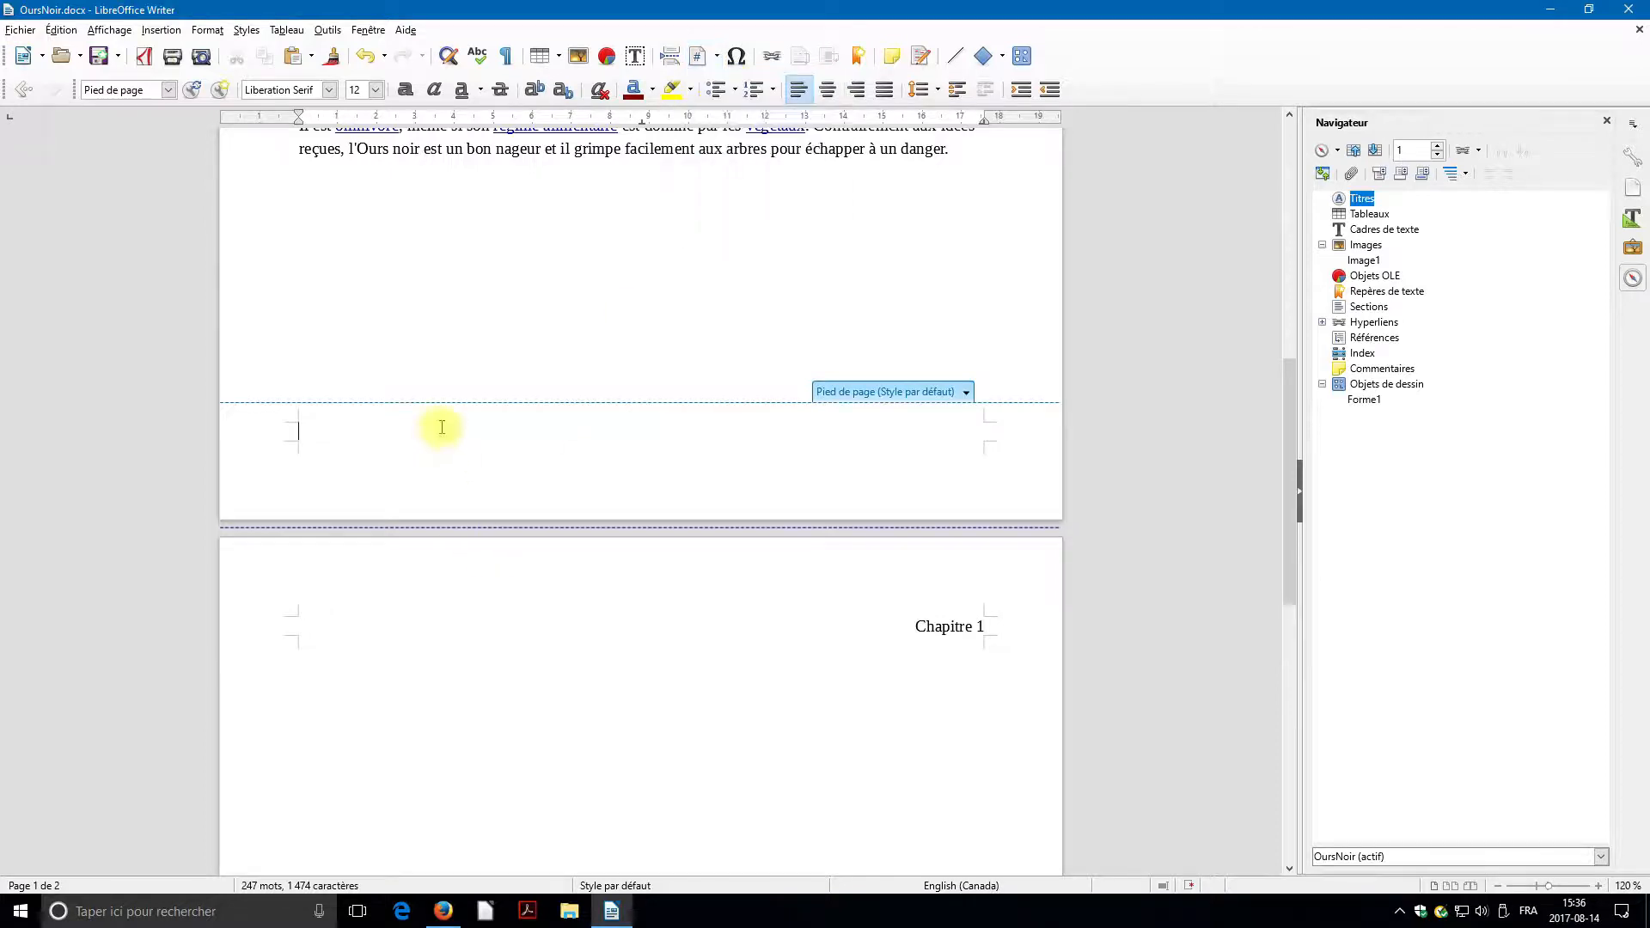
type("Page")
left_click(716, 57)
left_click(722, 84)
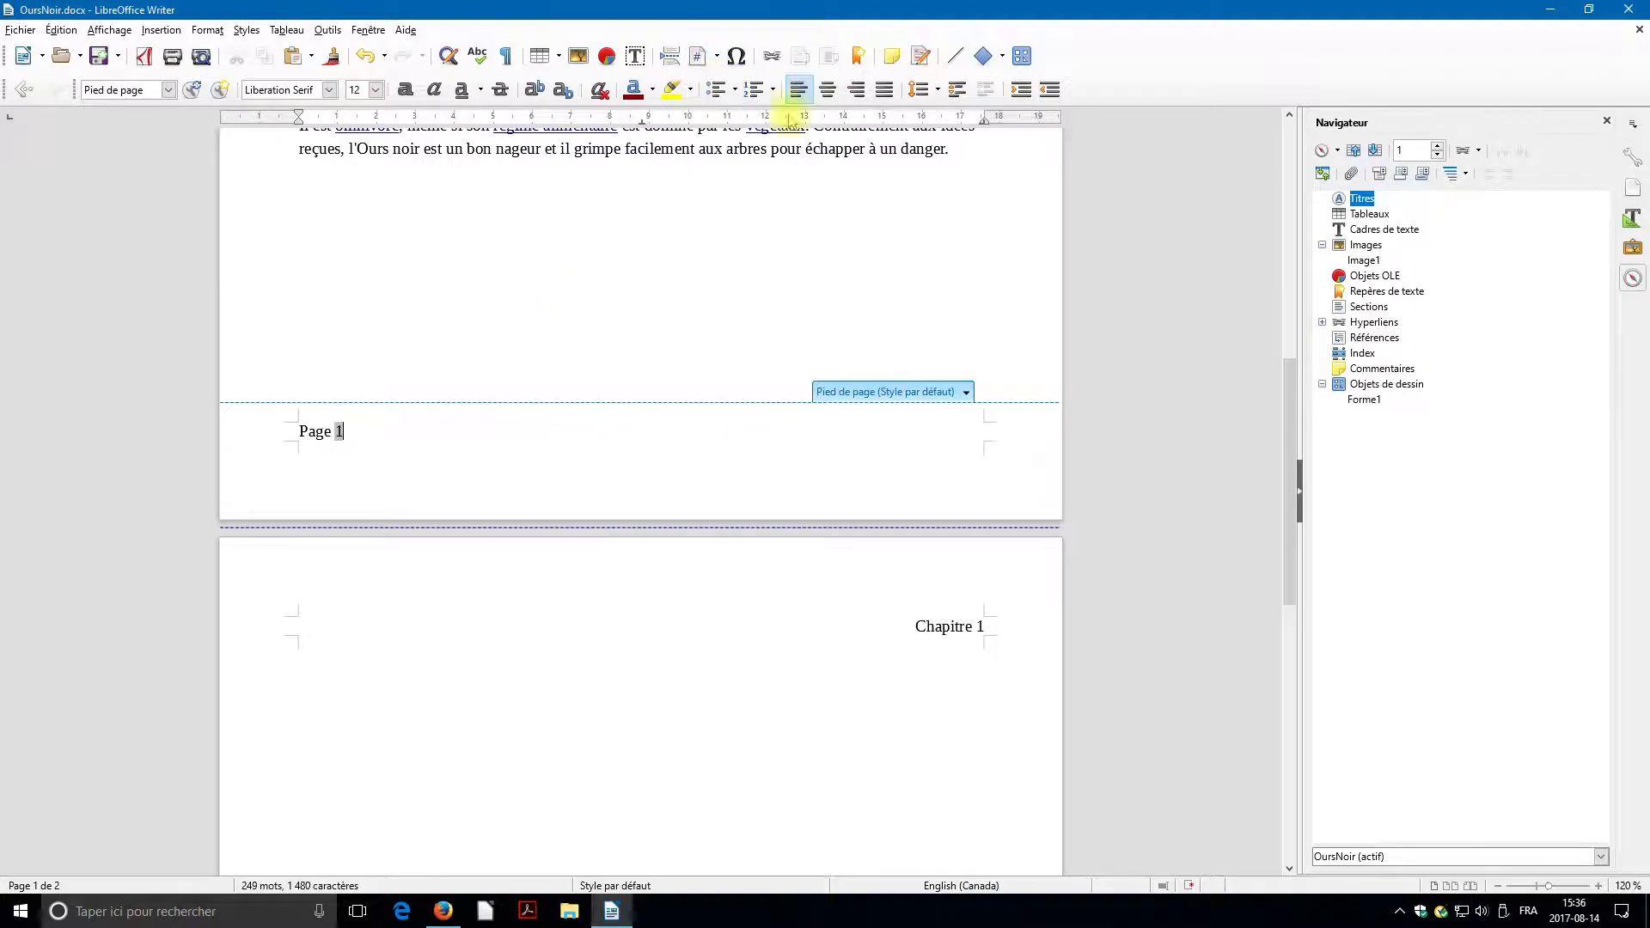
left_click(829, 91)
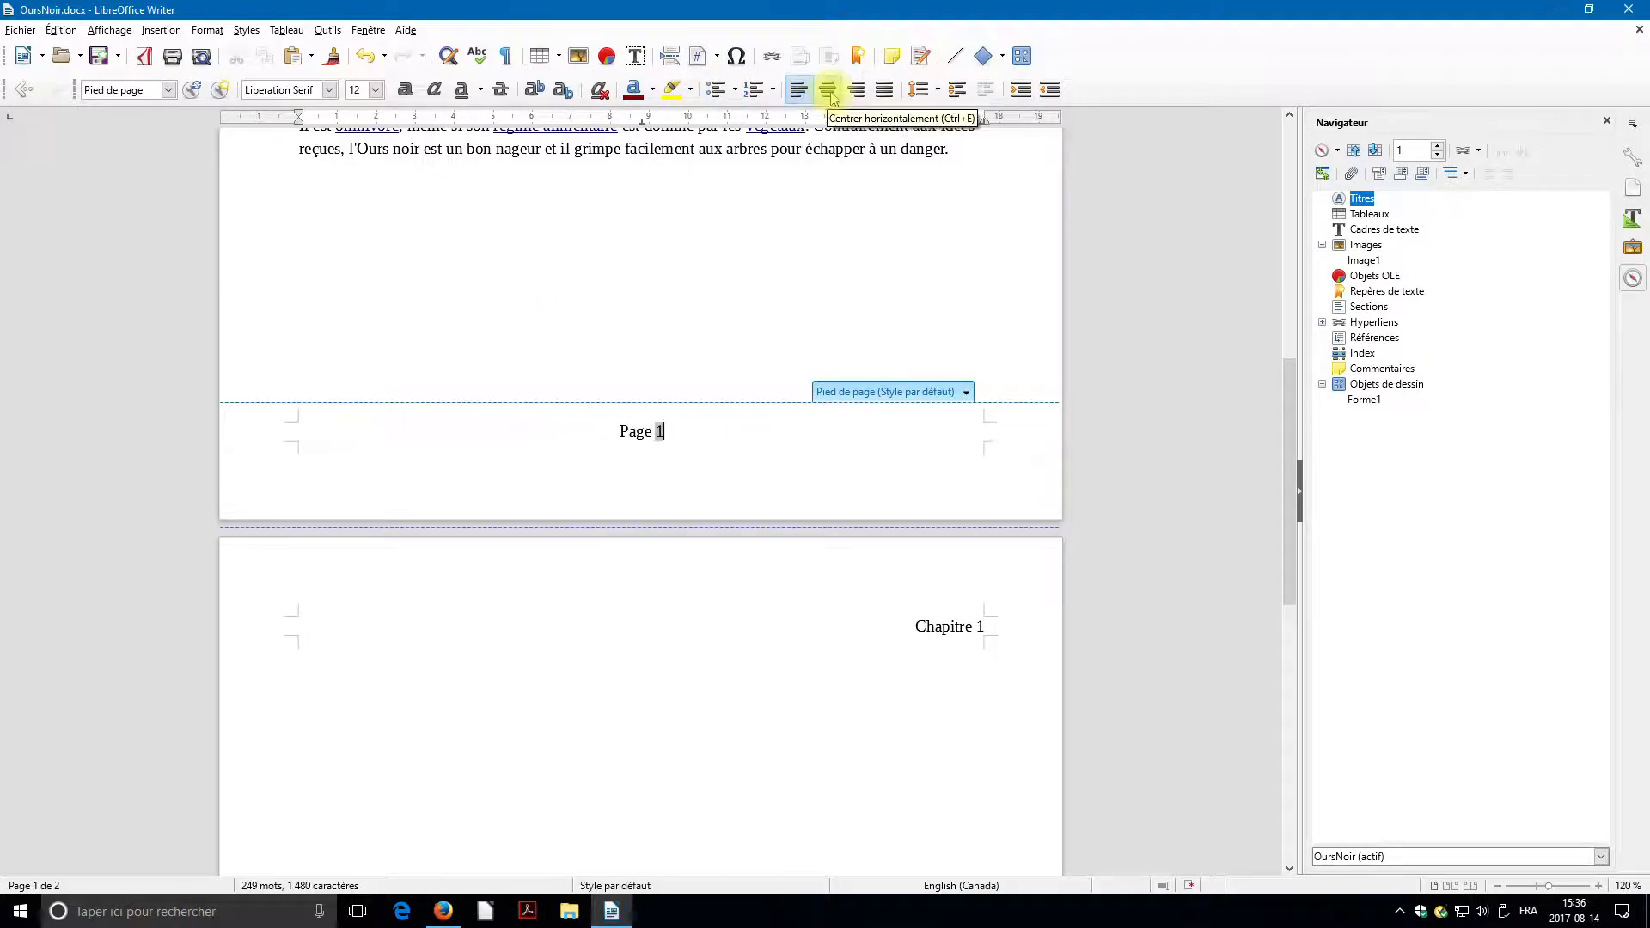
Review the second page's header and footer, and try a blank line below its page number.
scroll(838, 575, "down", 3)
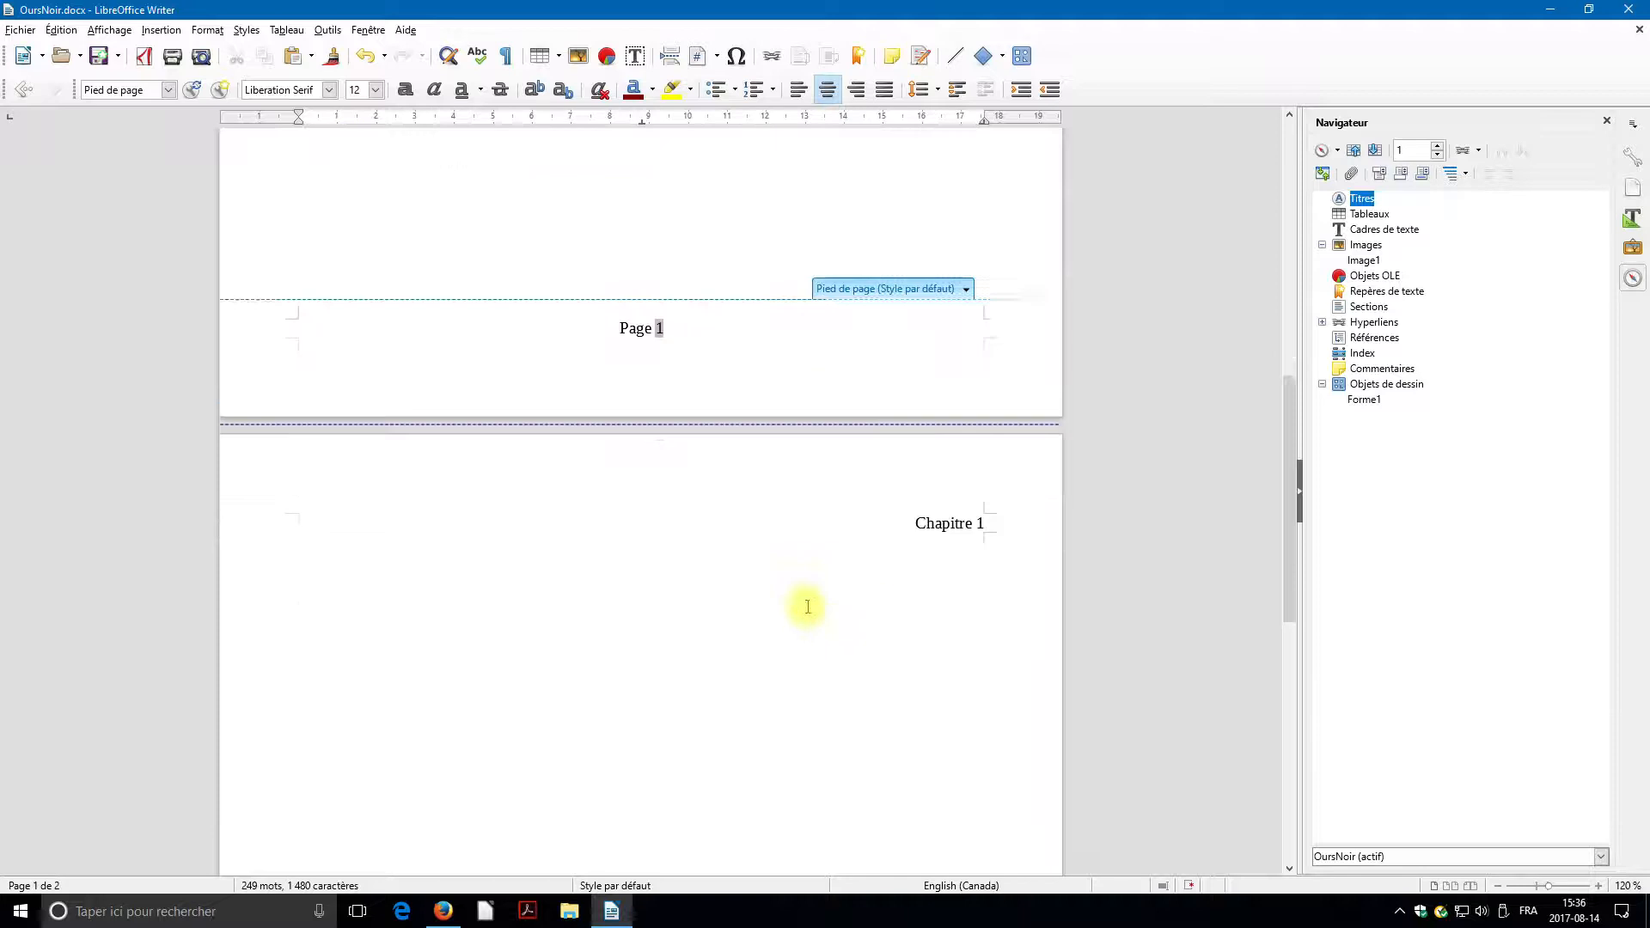
left_click(912, 475)
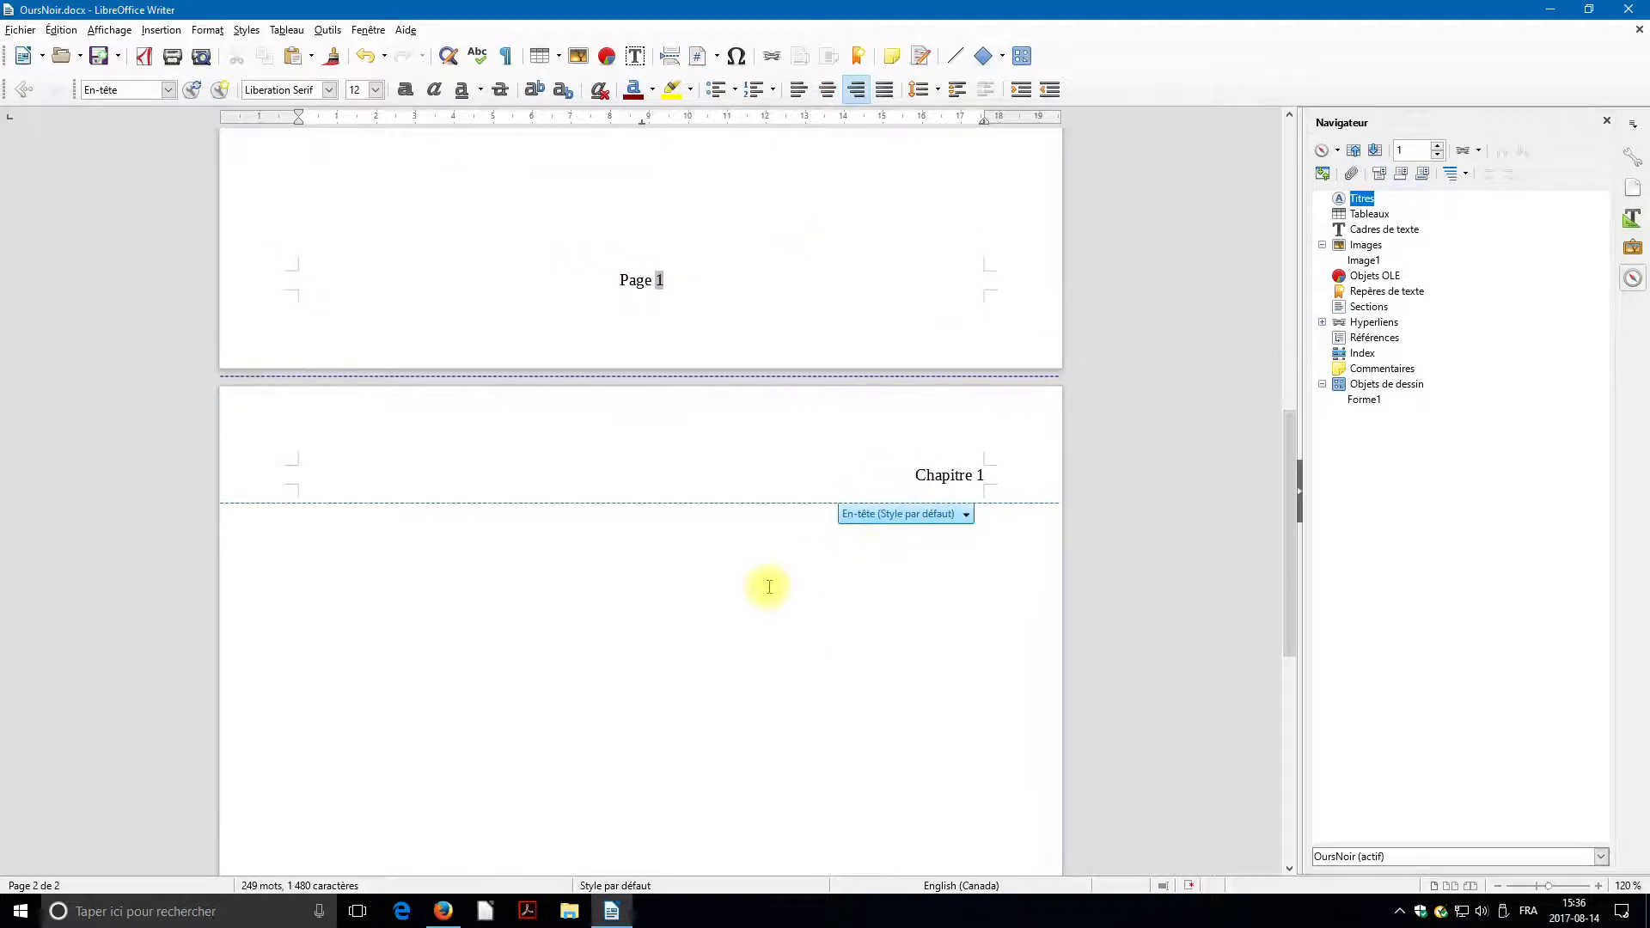
scroll(763, 572, "down", 13)
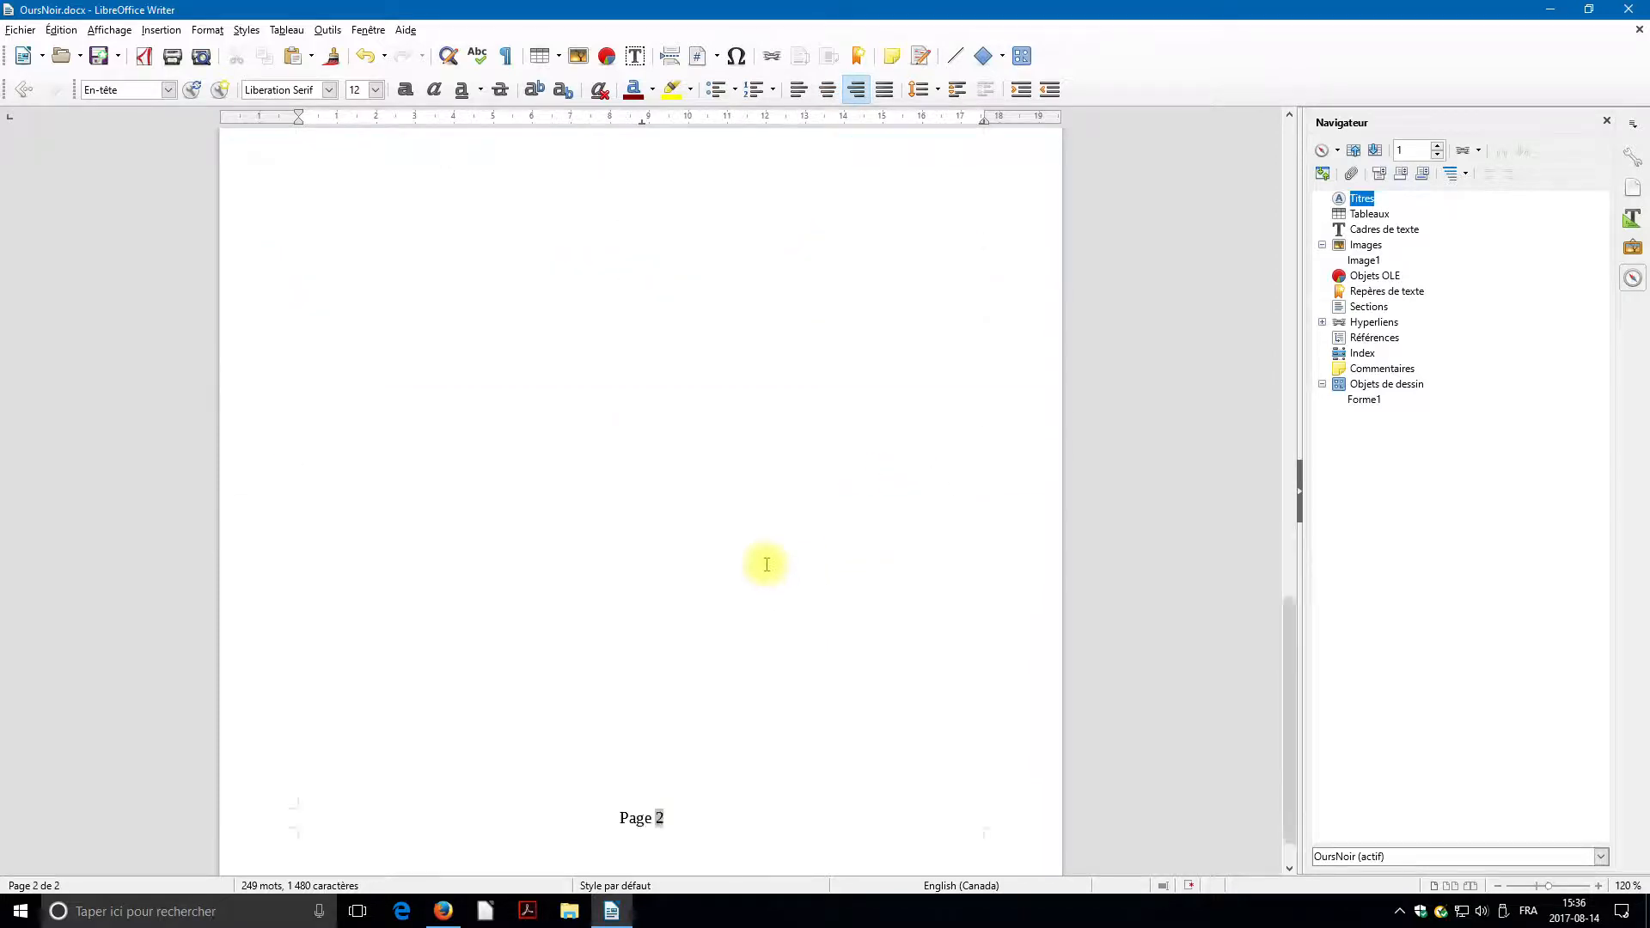
left_click(686, 771)
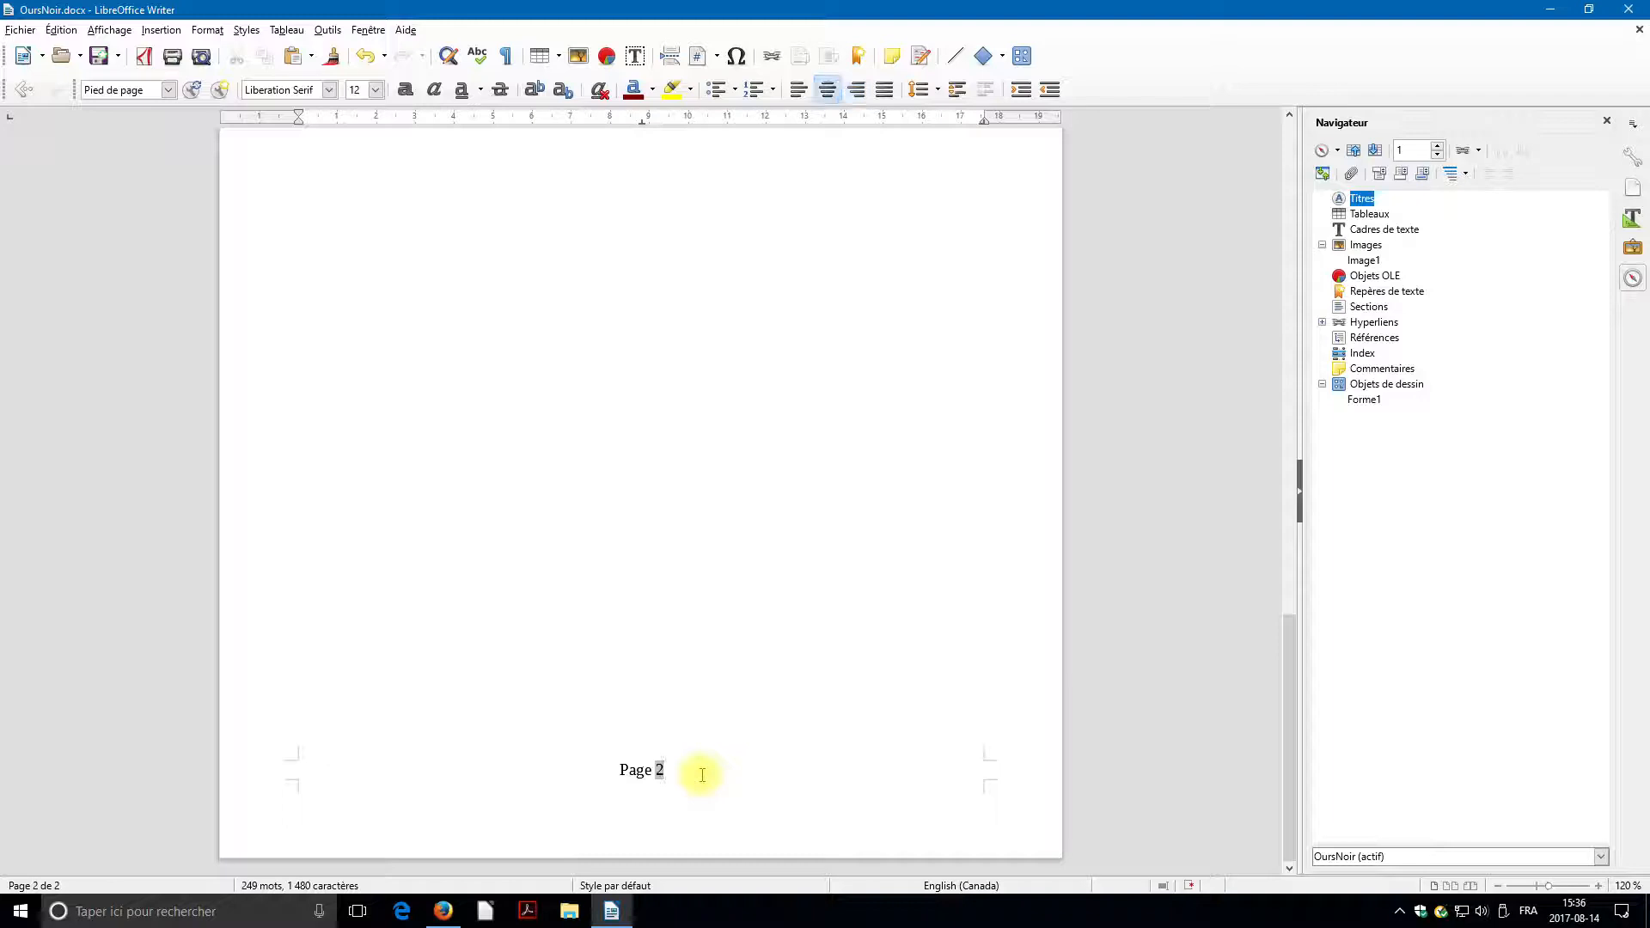
key("Return")
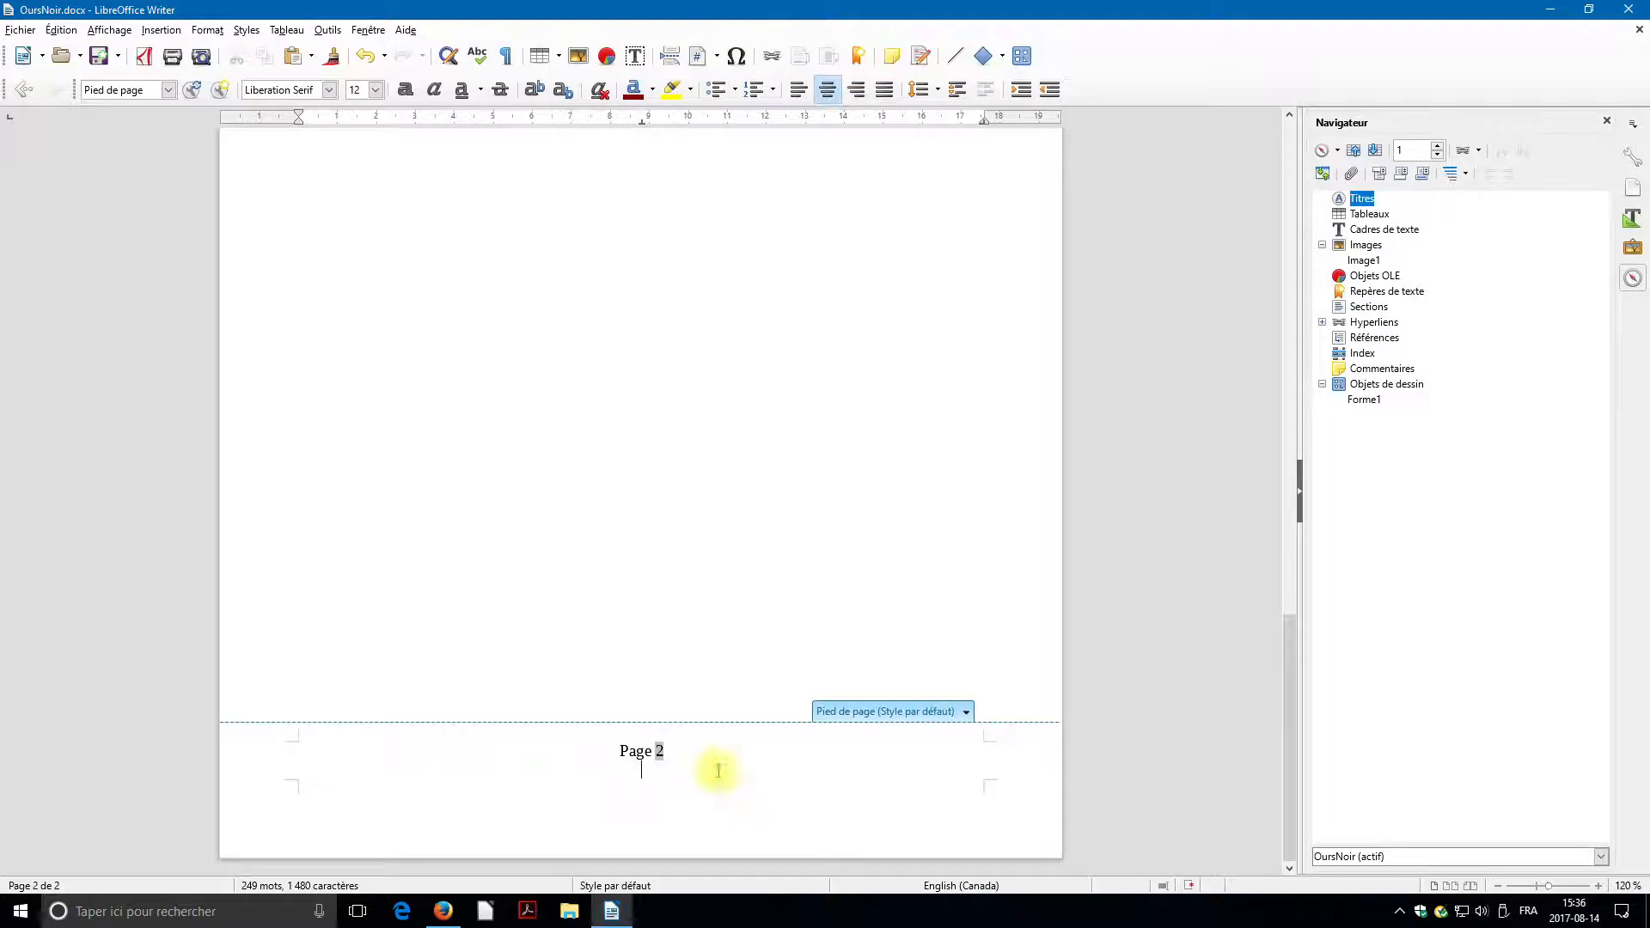
key("BackSpace")
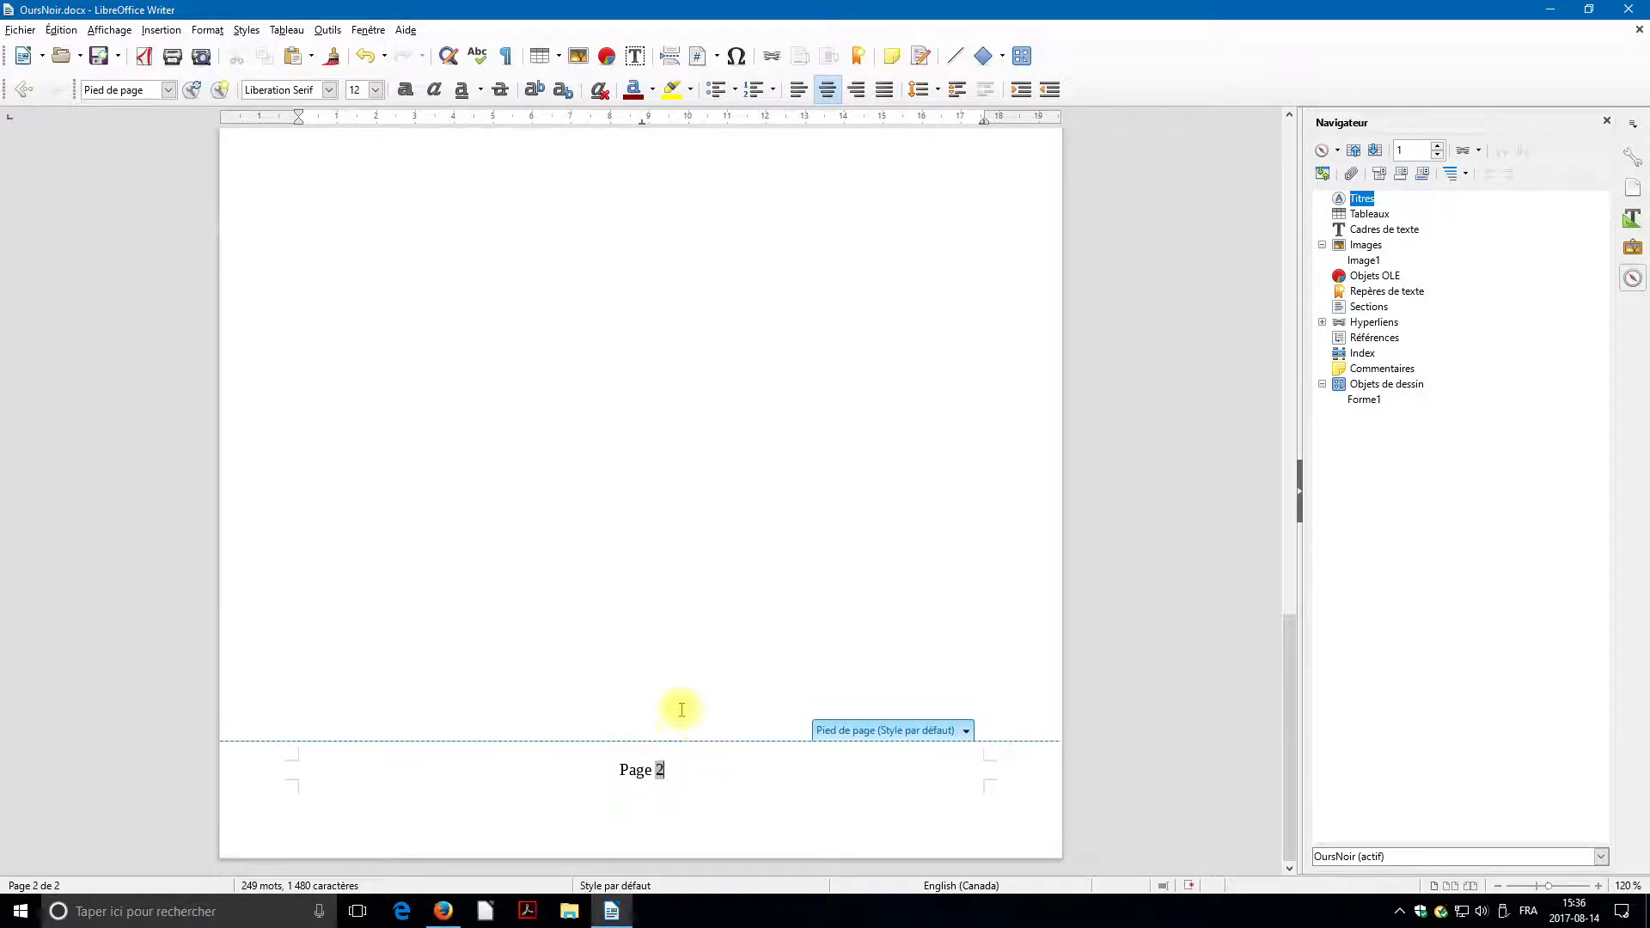
Insert a page break on the second page to add a third page, and check the page number in its footer.
left_click(630, 714)
key("ctrl+Return")
scroll(664, 691, "down", 3)
scroll(668, 687, "down", 5)
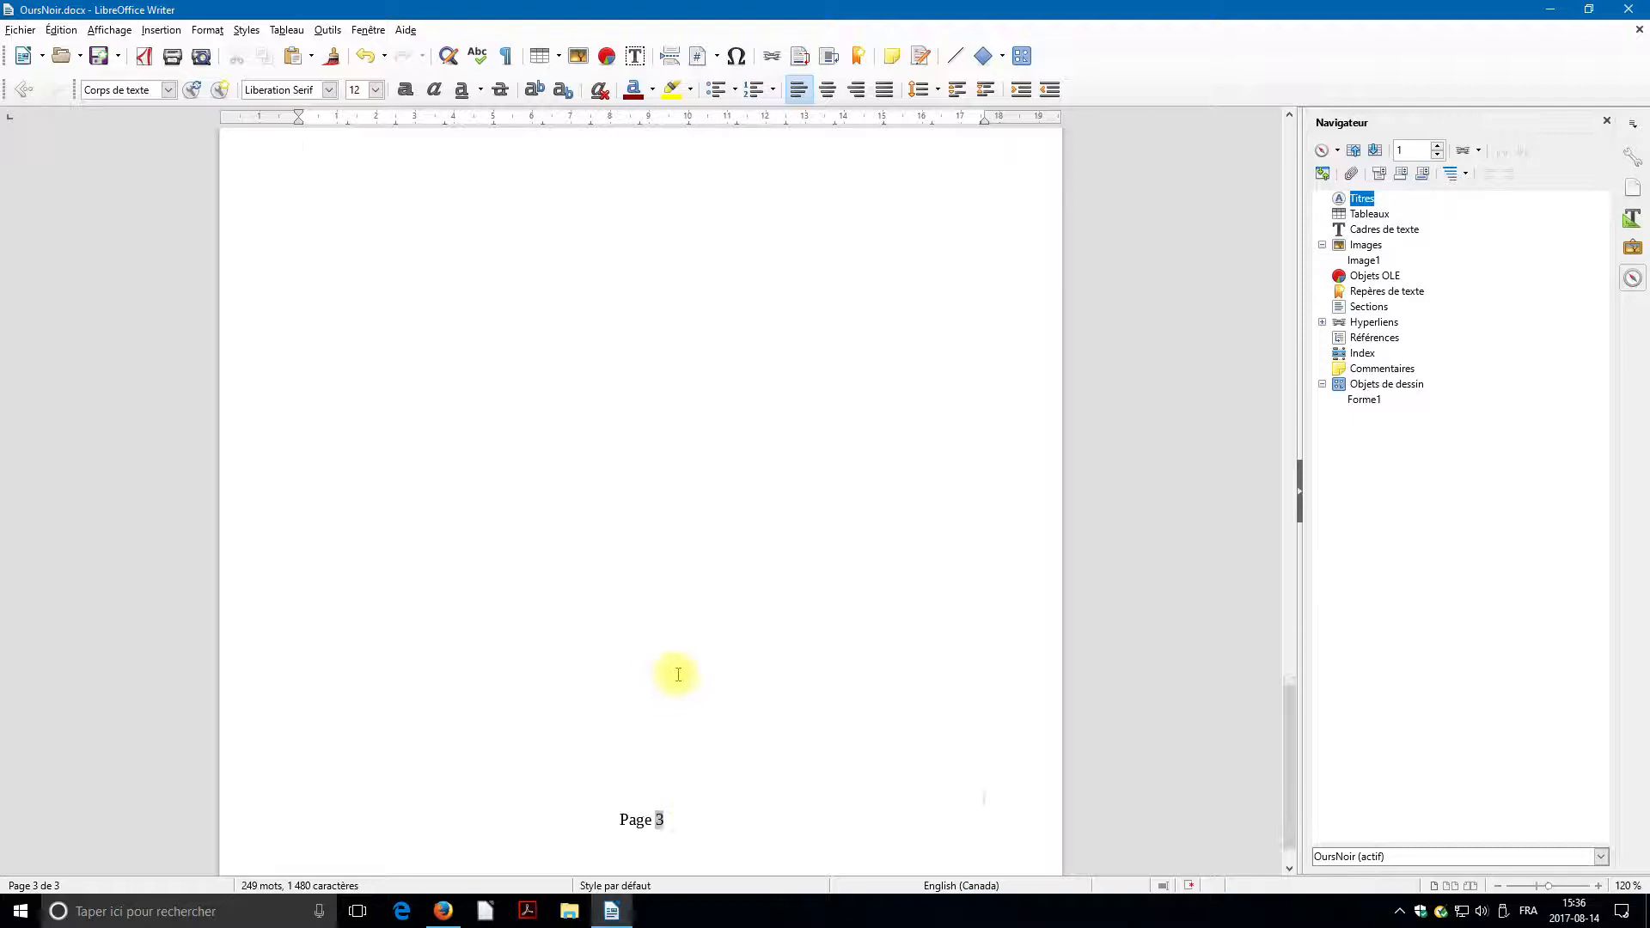
Delete the footer from the default page style and check the pages for its removal.
left_click(703, 768)
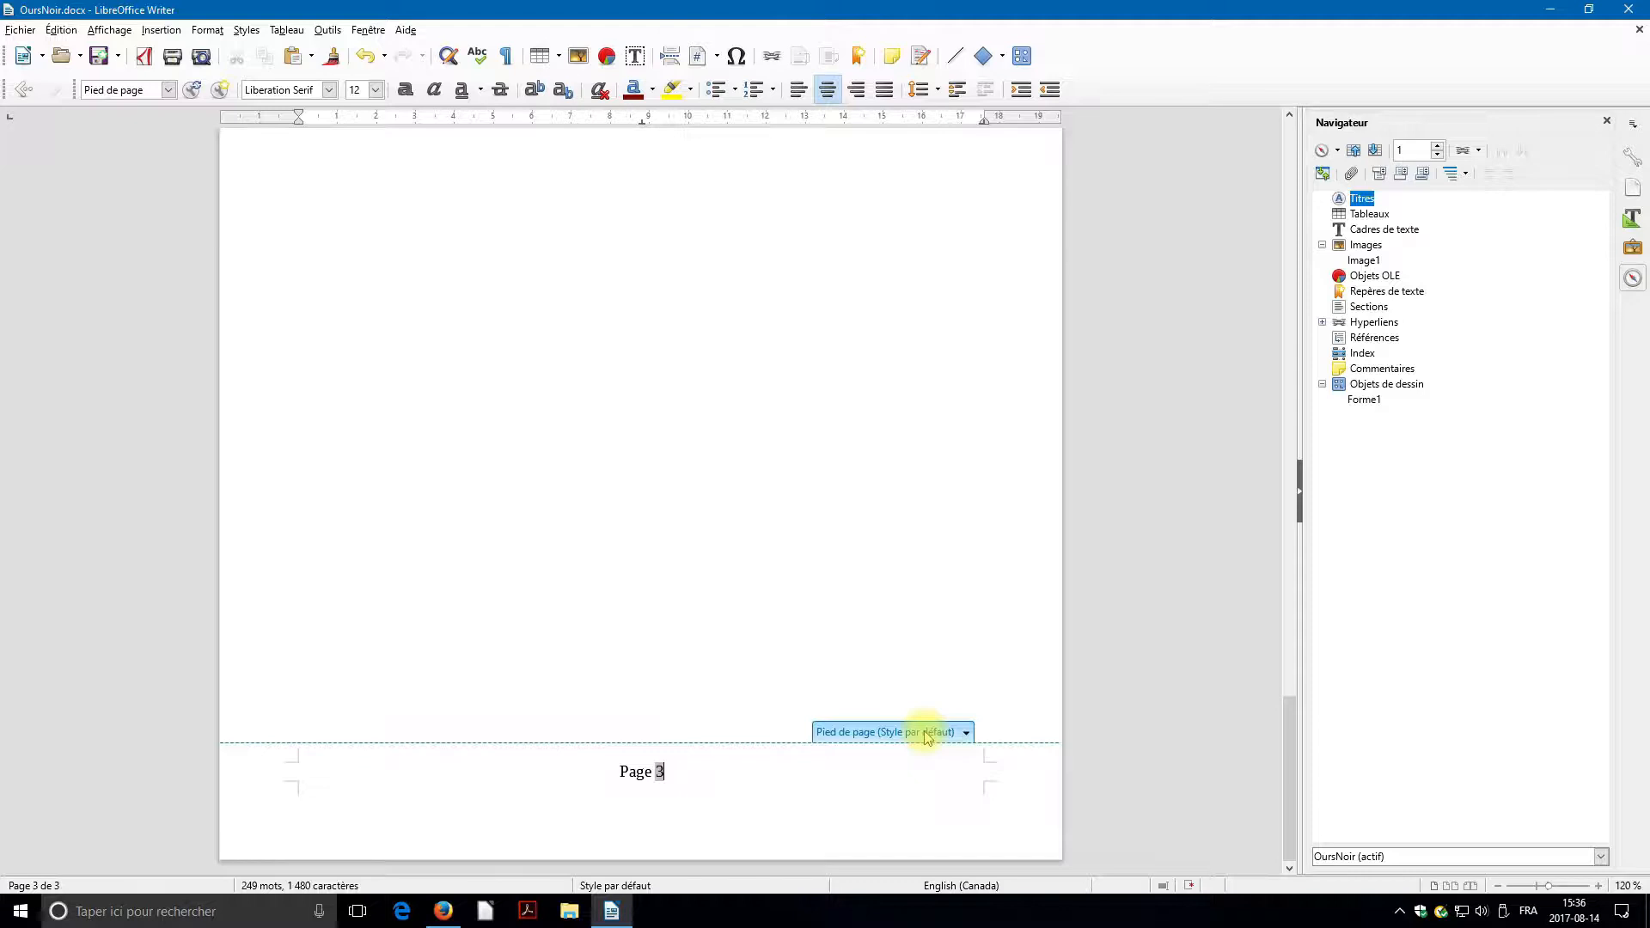
left_click(927, 737)
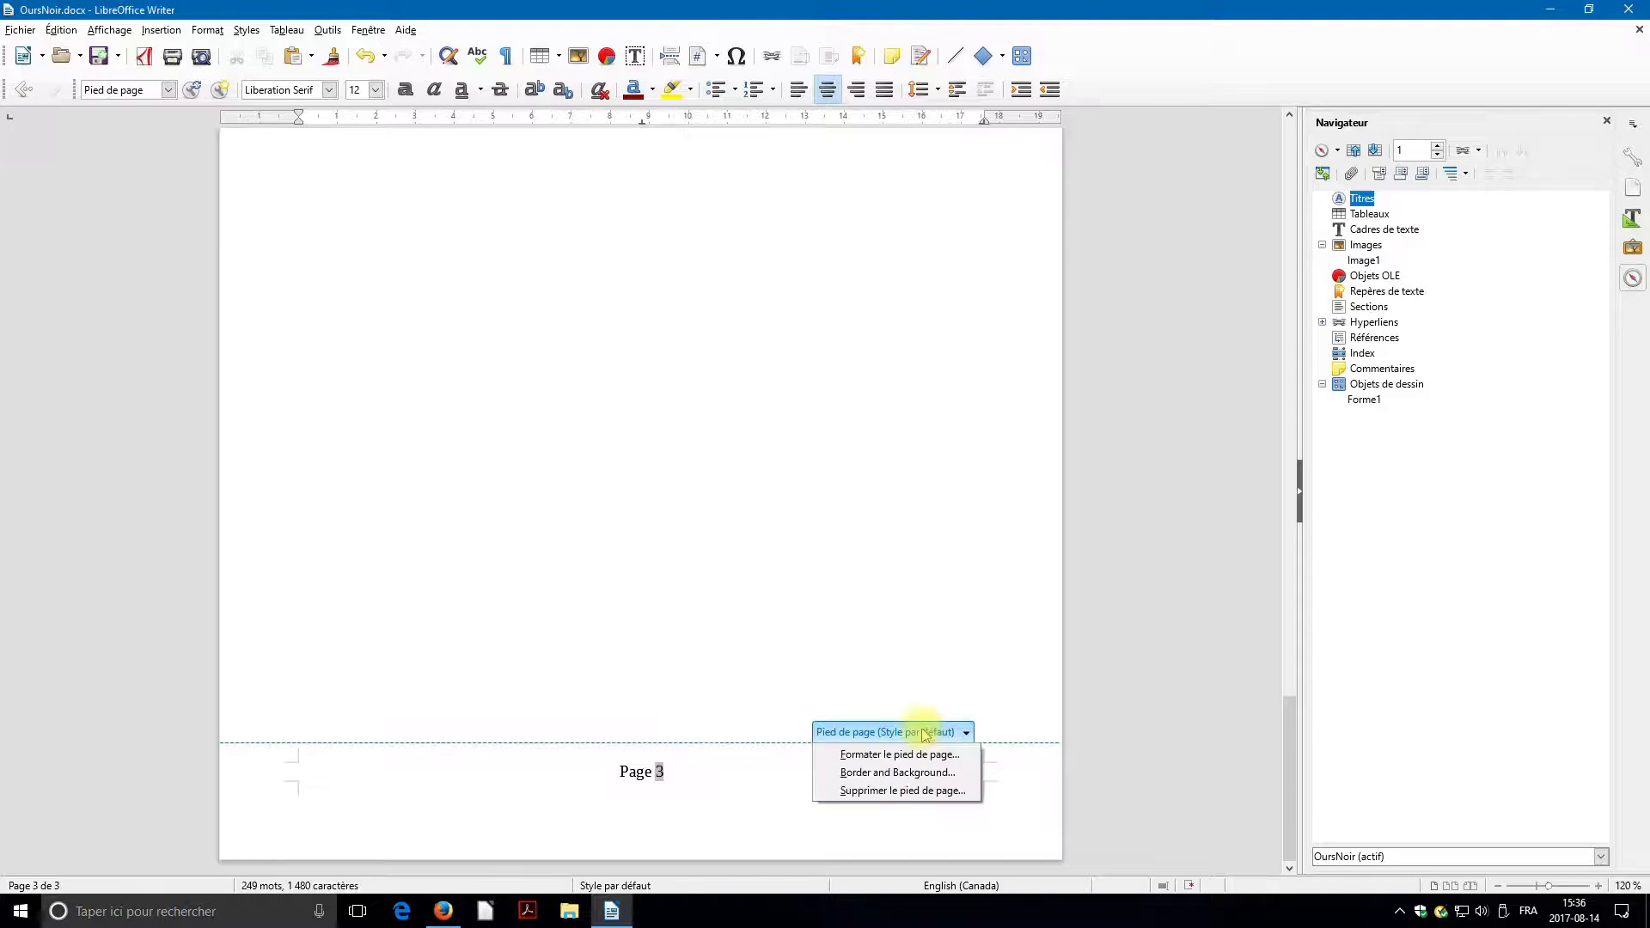
left_click(880, 791)
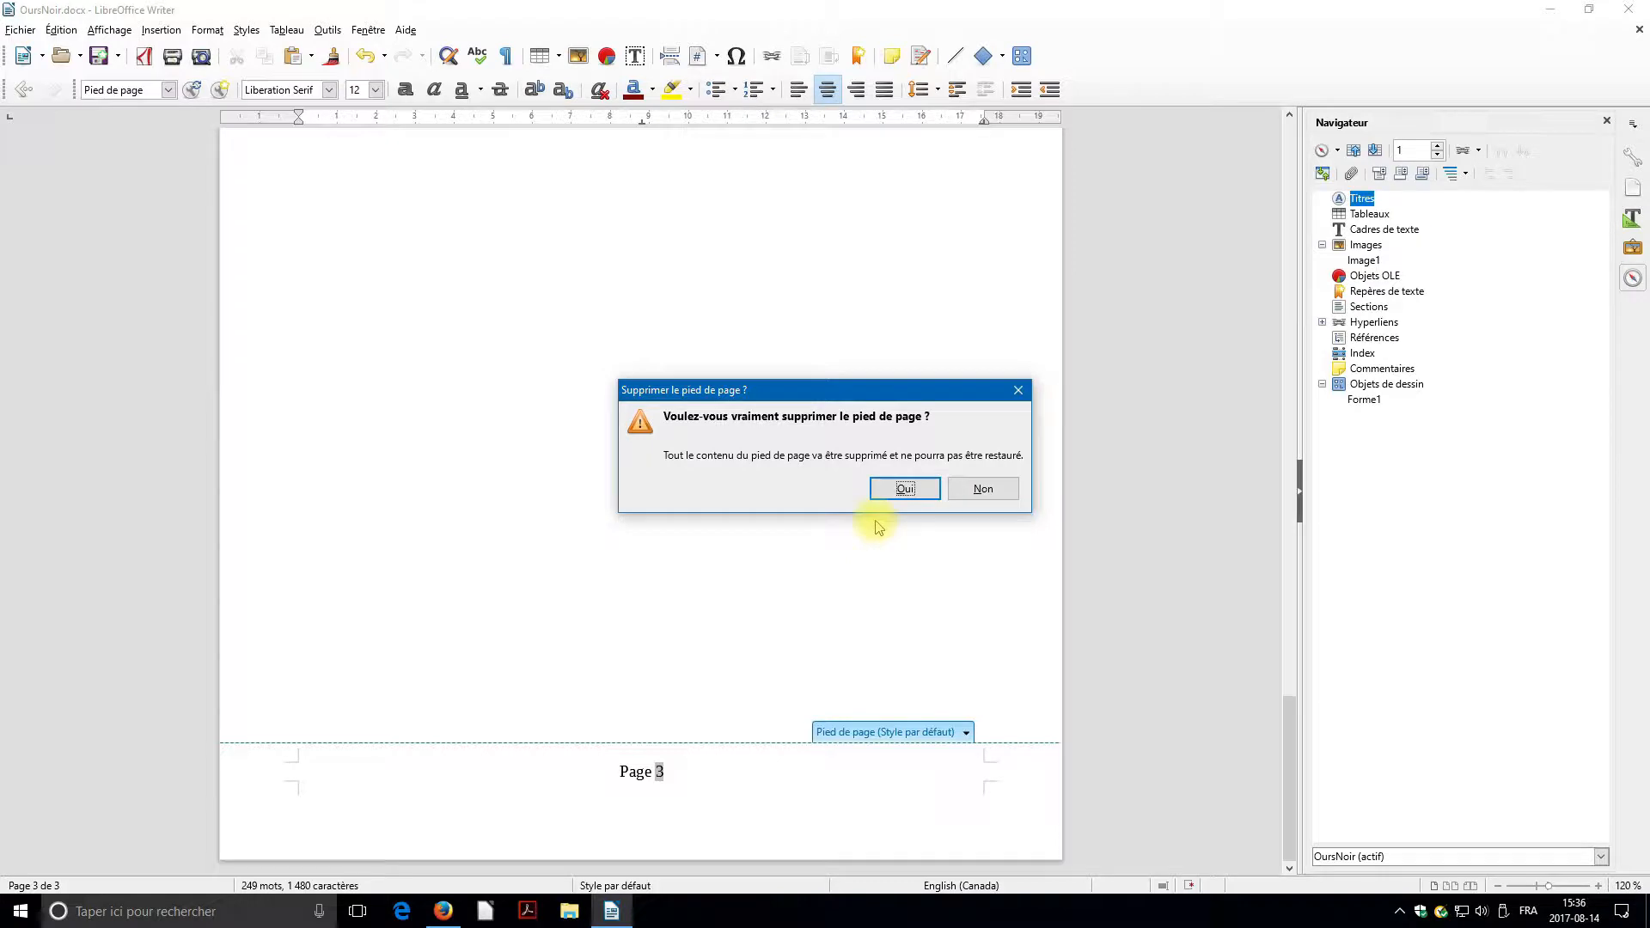
left_click(902, 488)
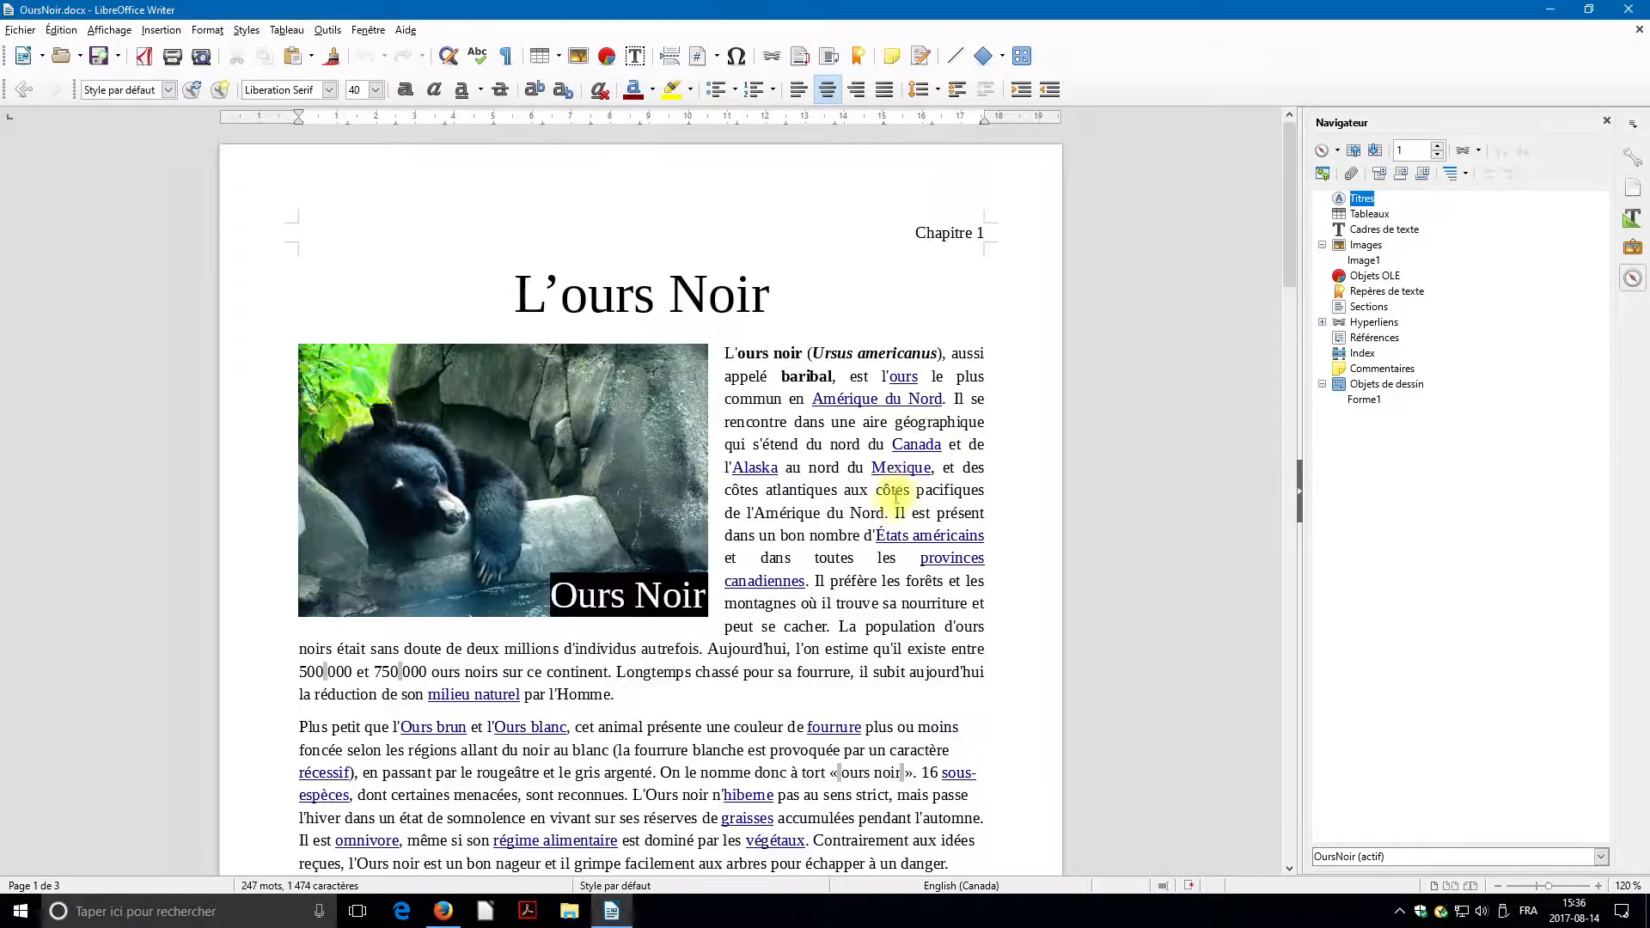
scroll(885, 499, "down", 10)
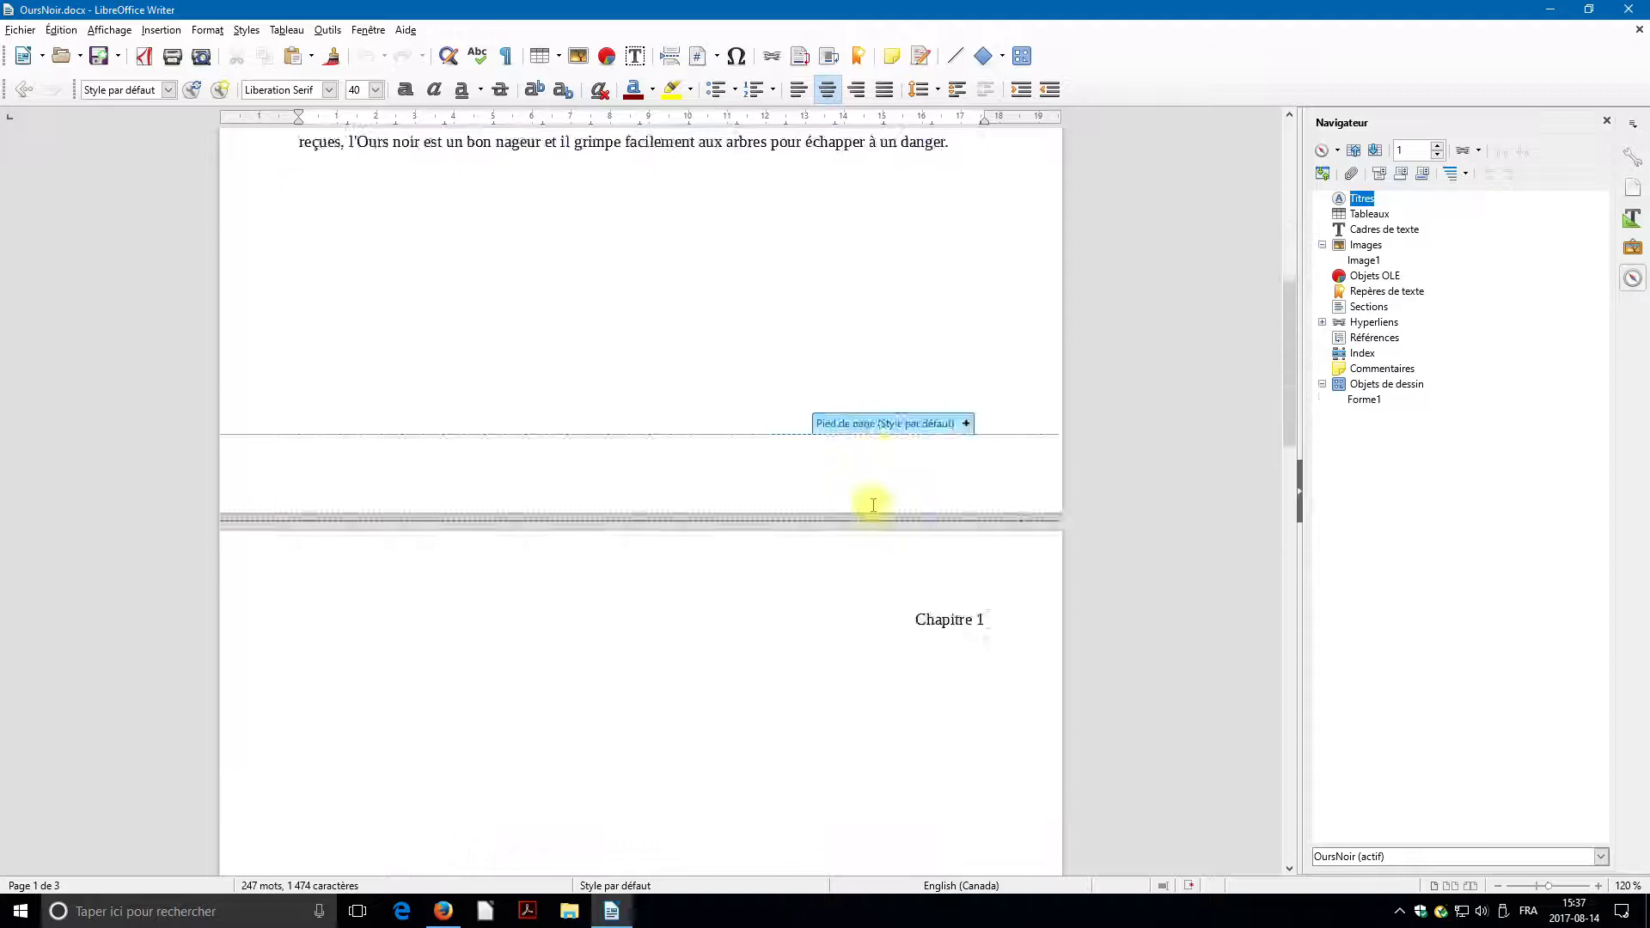
scroll(872, 504, "down", 10)
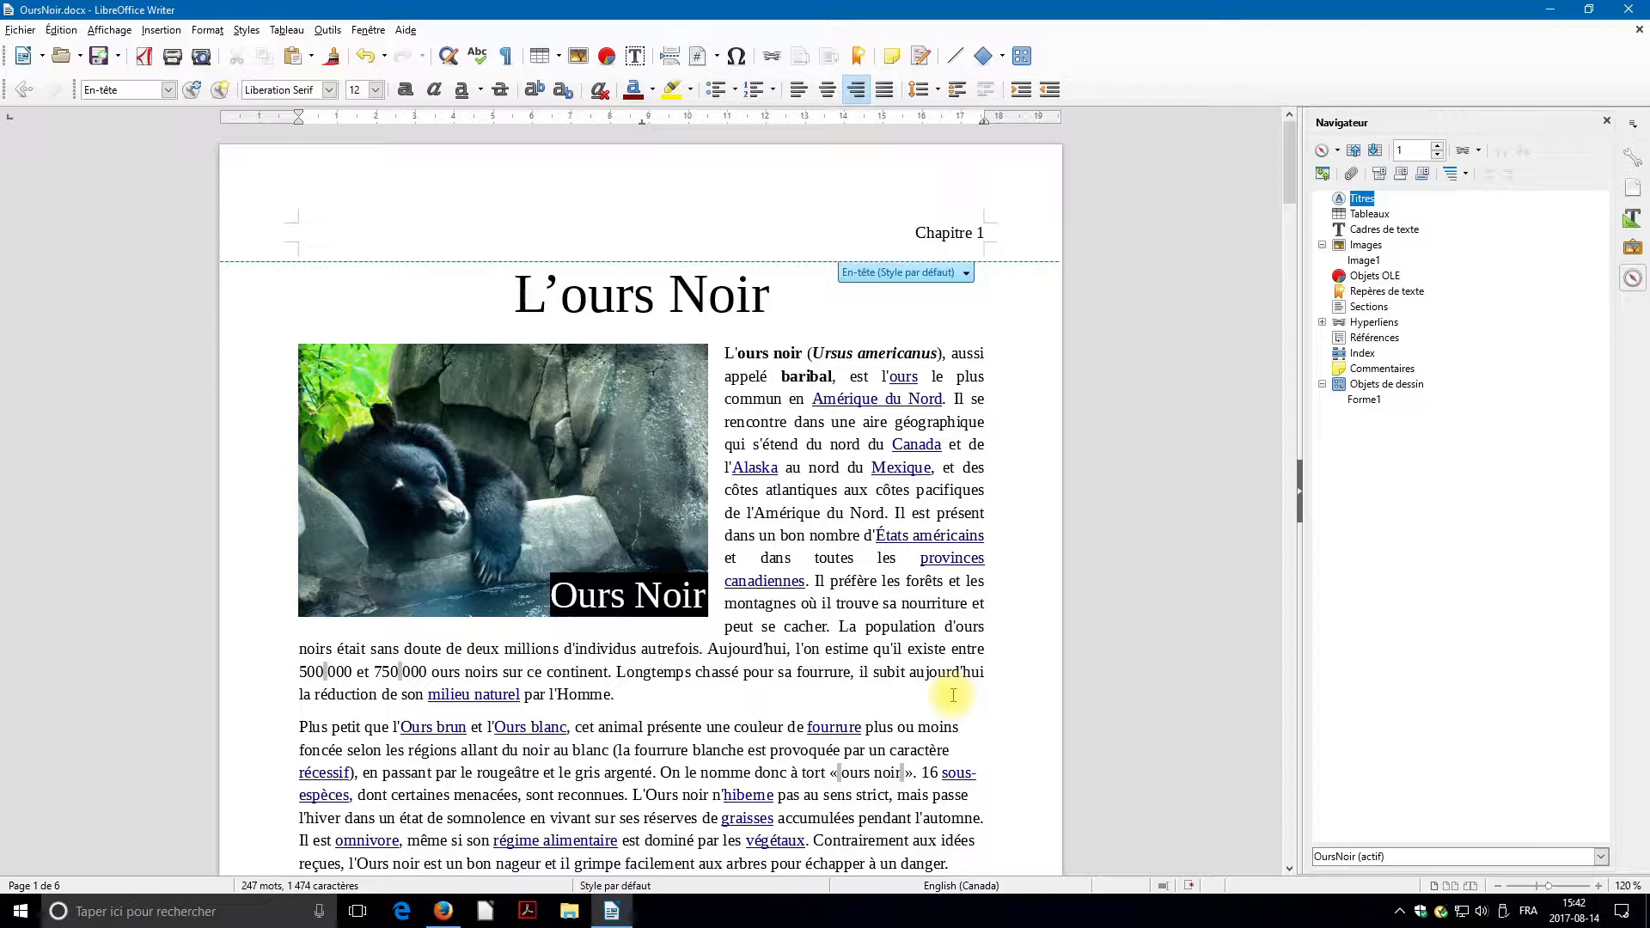
Turn off the option that gives the first page the same header content in the default page style.
scroll(951, 689, "down", 15)
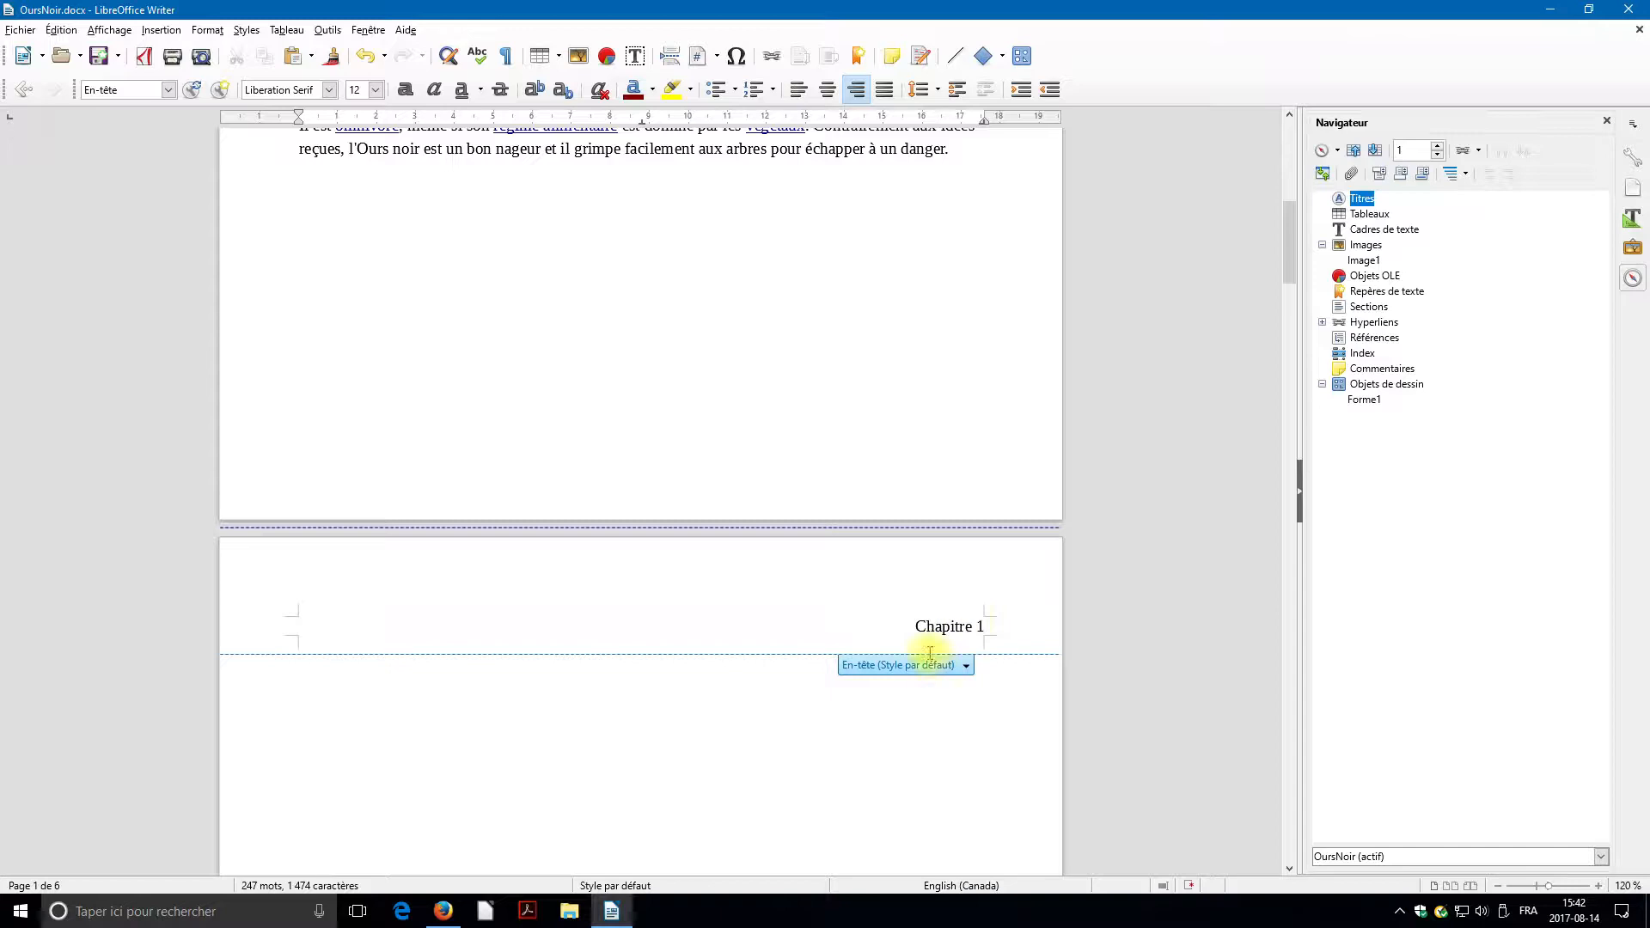
scroll(911, 653, "down", 3)
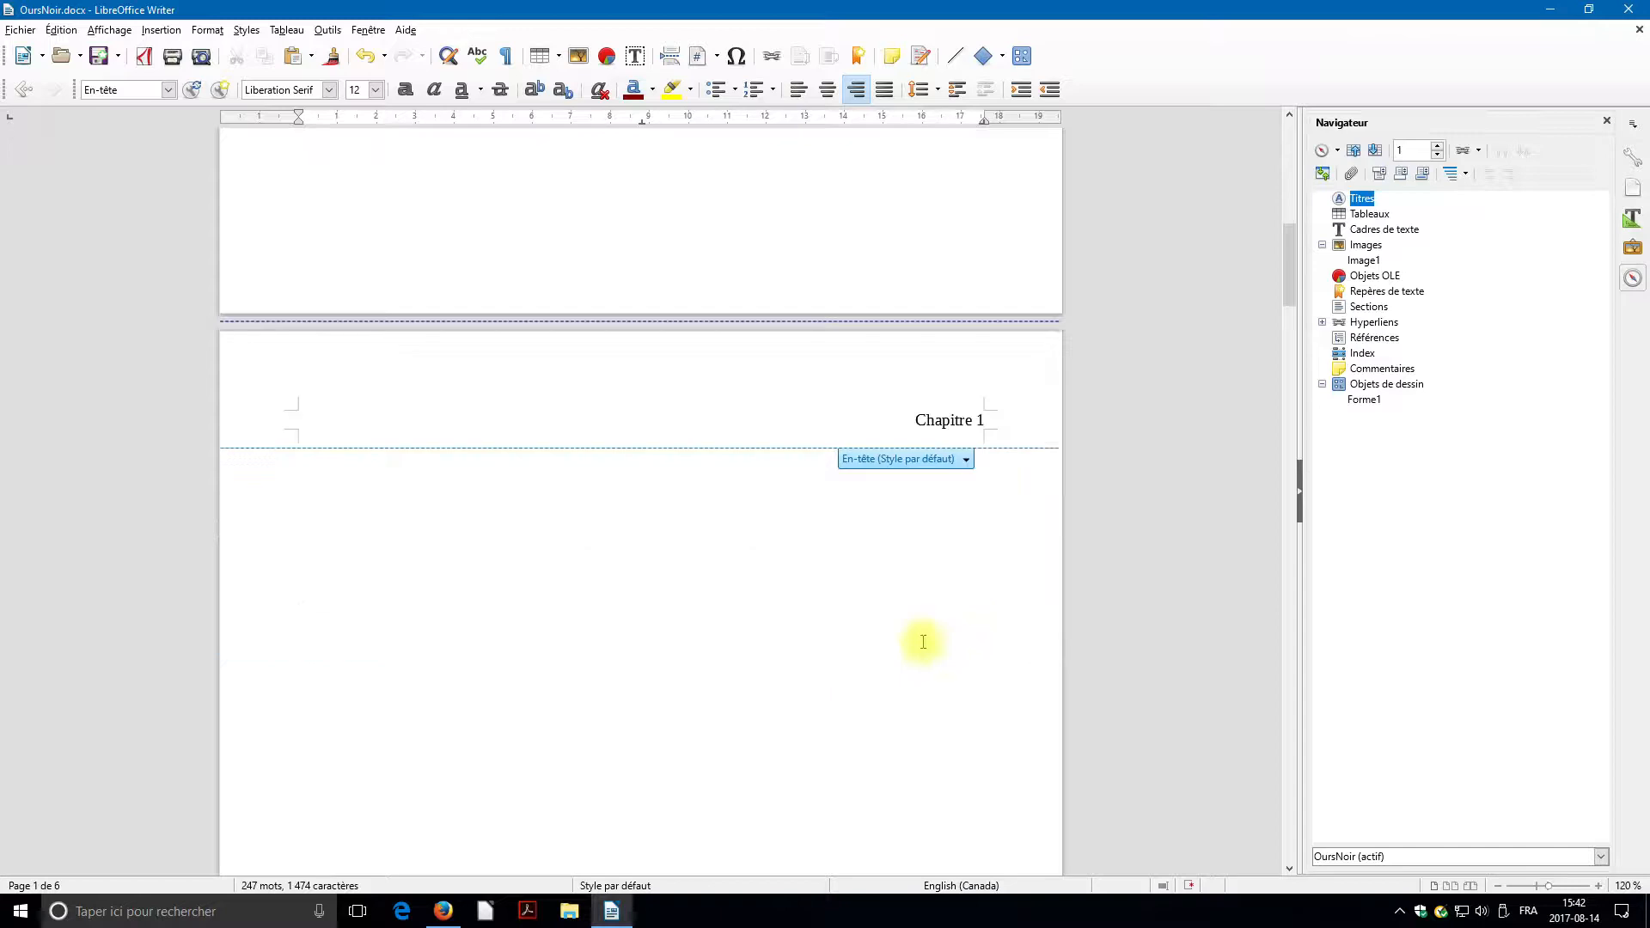
left_click(950, 459)
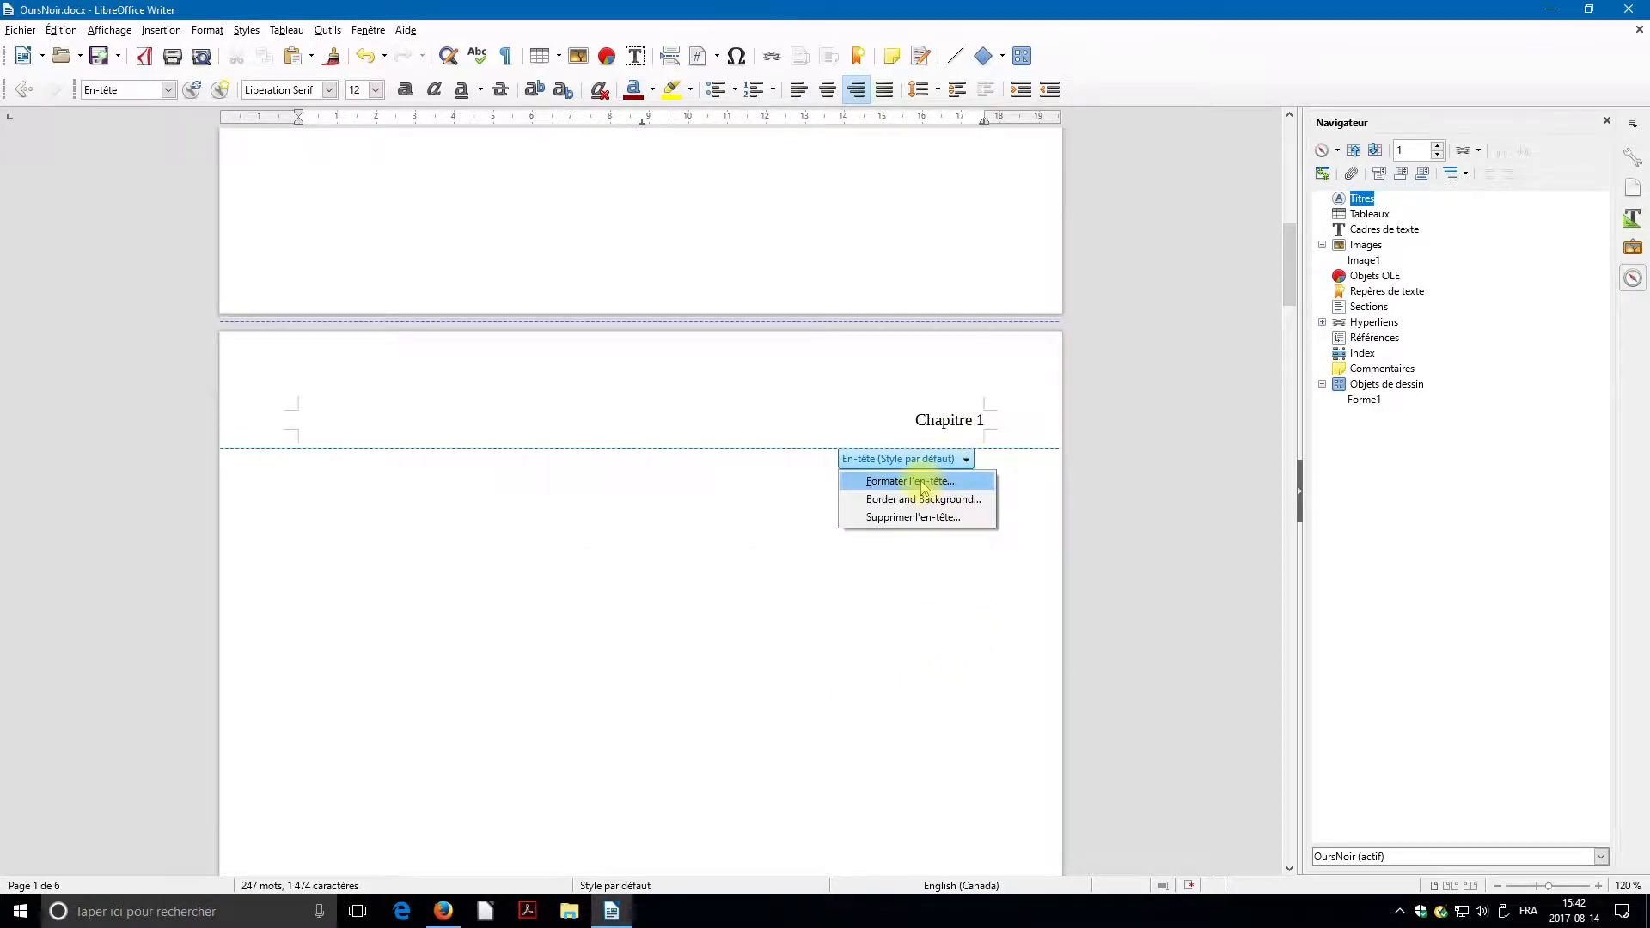
left_click(923, 483)
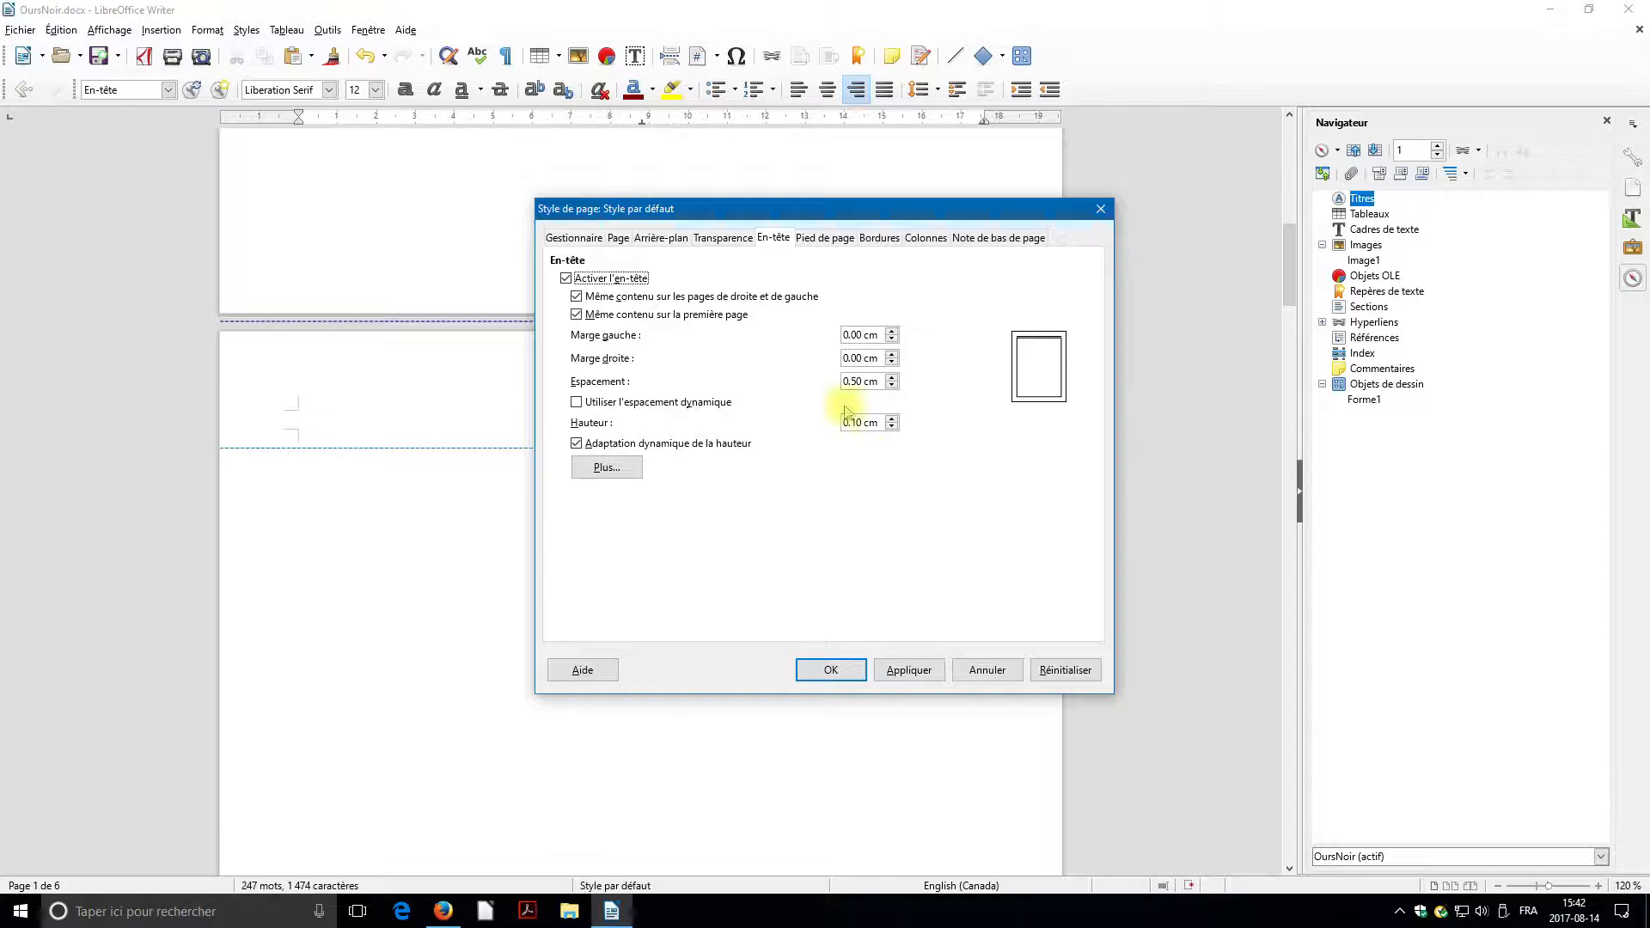
left_click(577, 315)
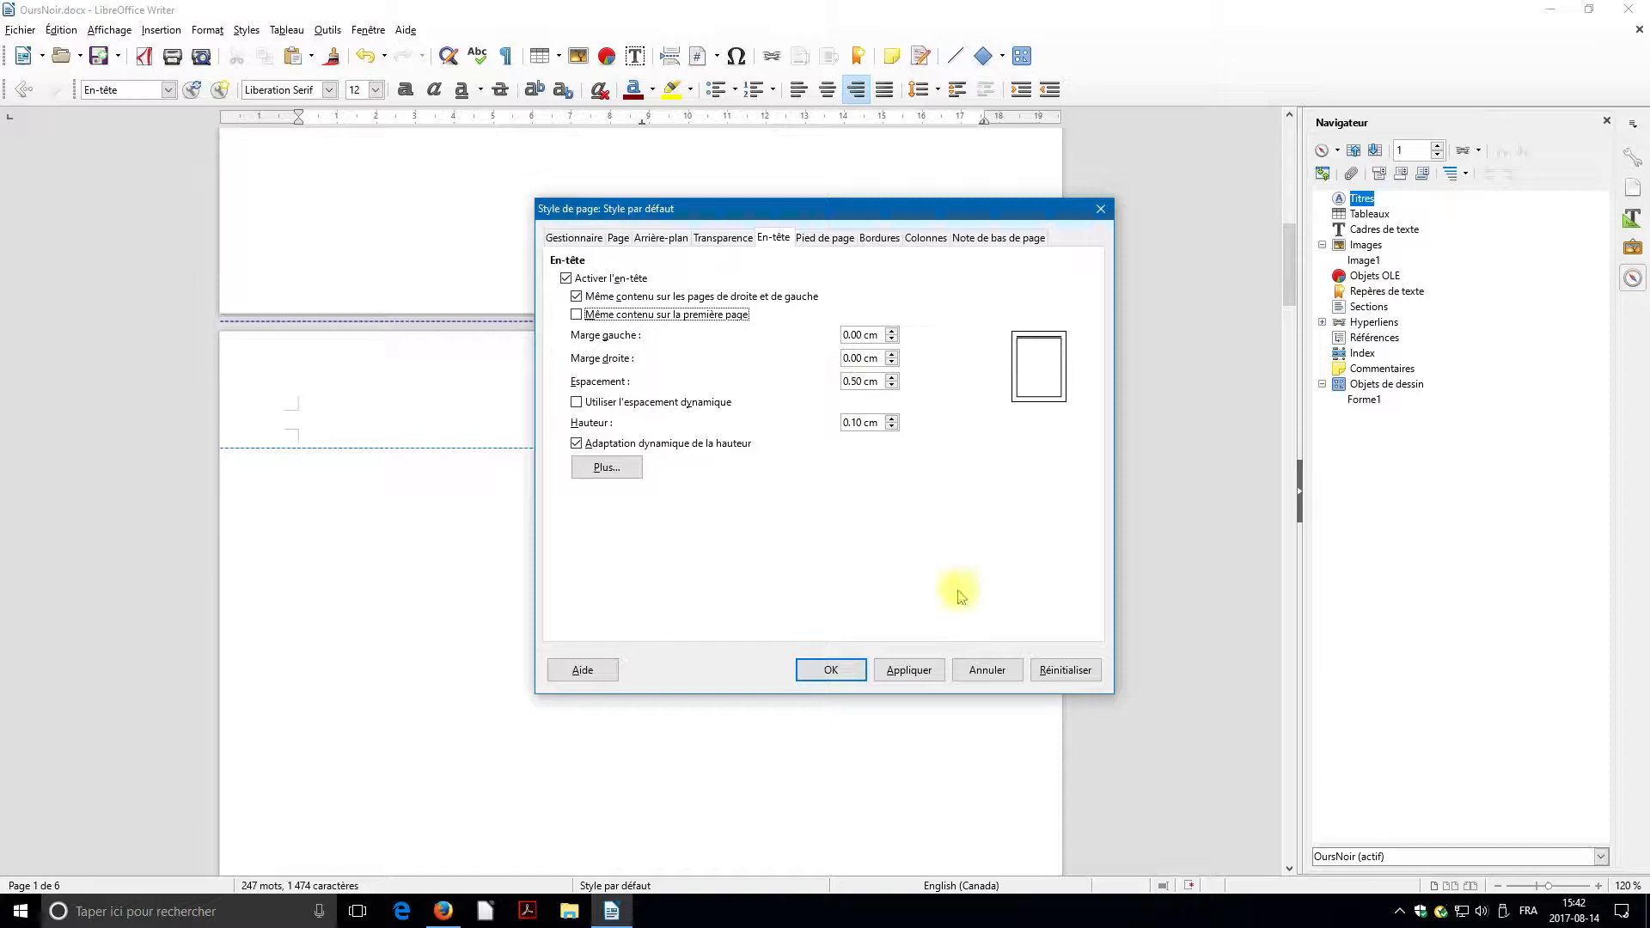
left_click(831, 670)
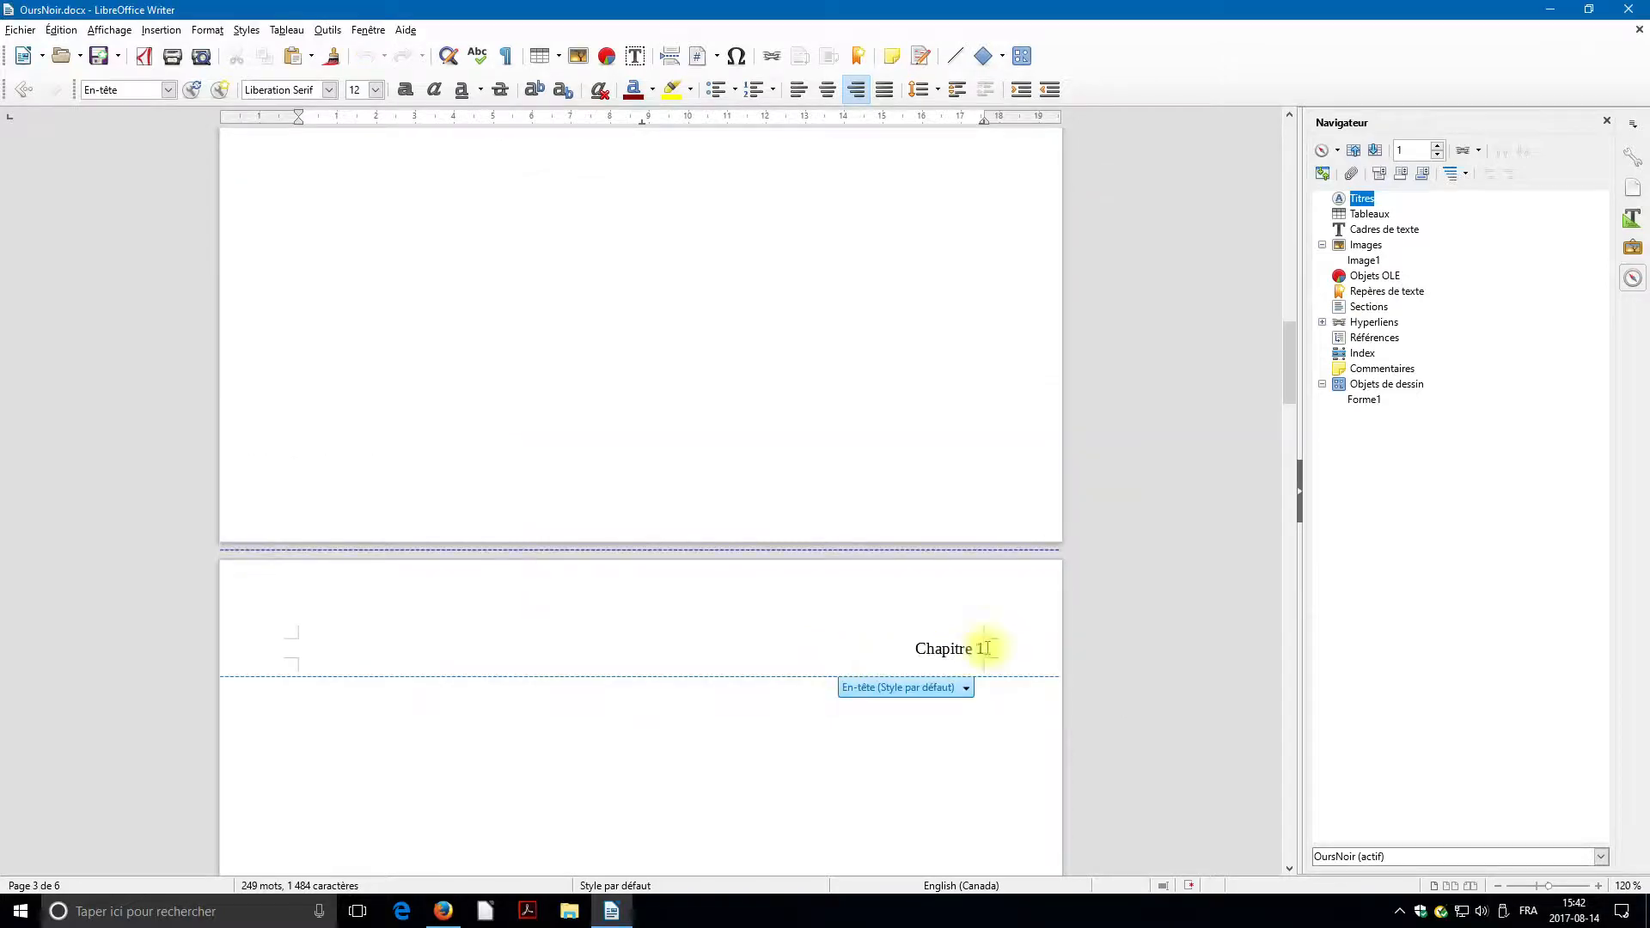
Change the third page's header text to "Chapitre 2" and select the "Chapitre 1" header text on the first page.
key("BackSpace")
type("2")
left_click(981, 717)
scroll(977, 715, "up", 10)
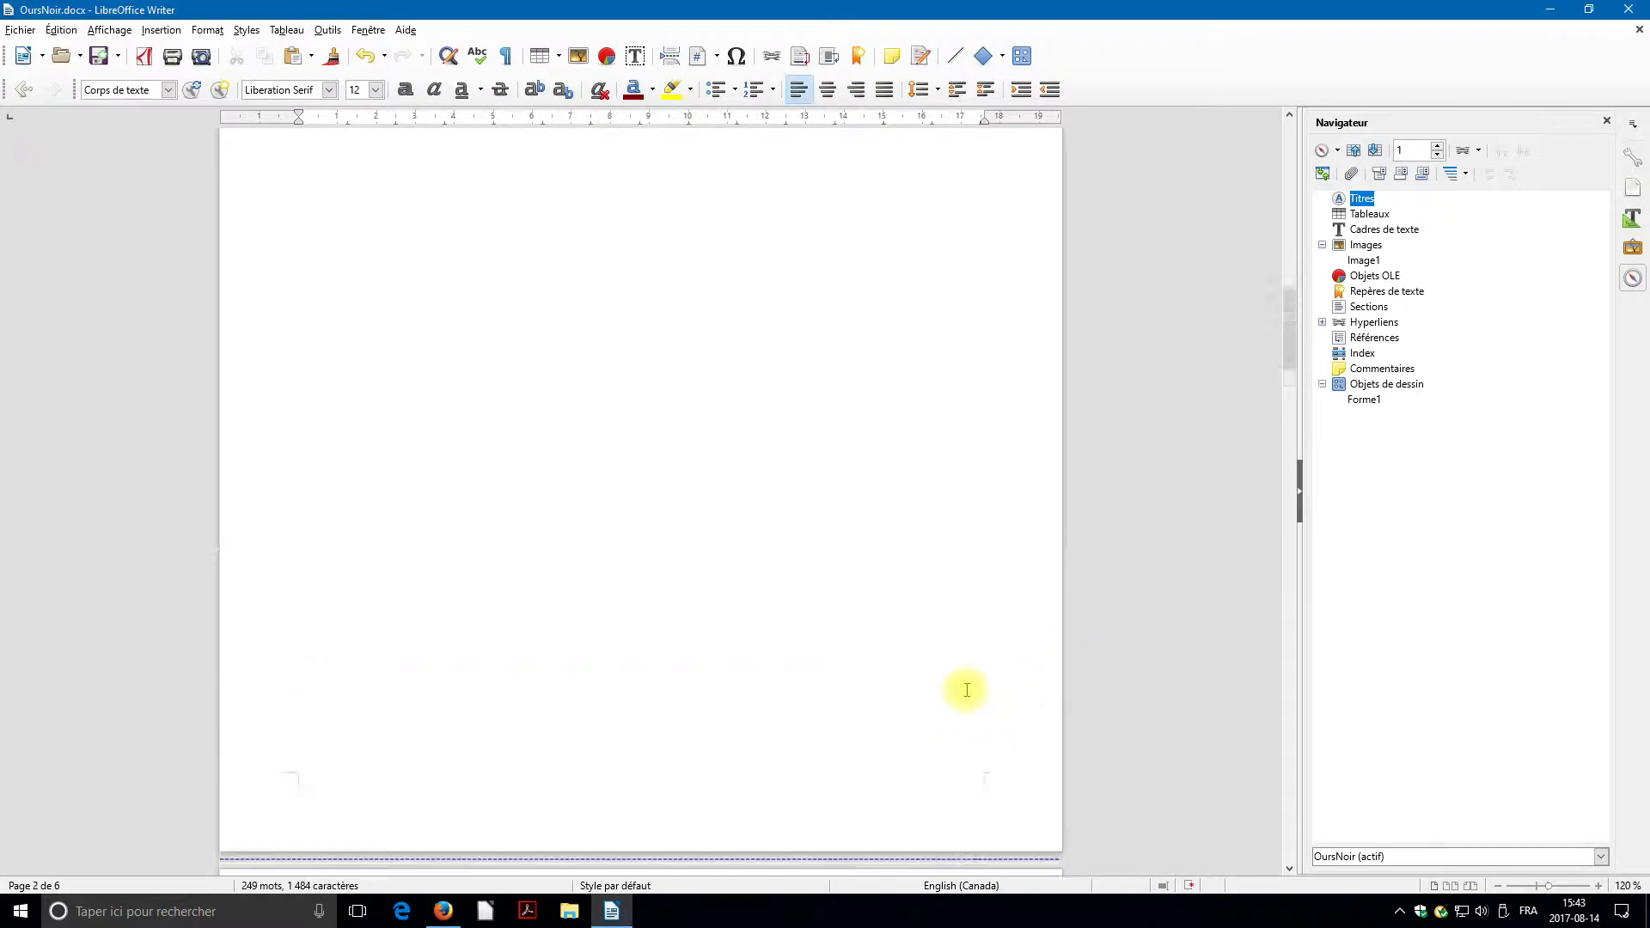
scroll(938, 660, "up", 10)
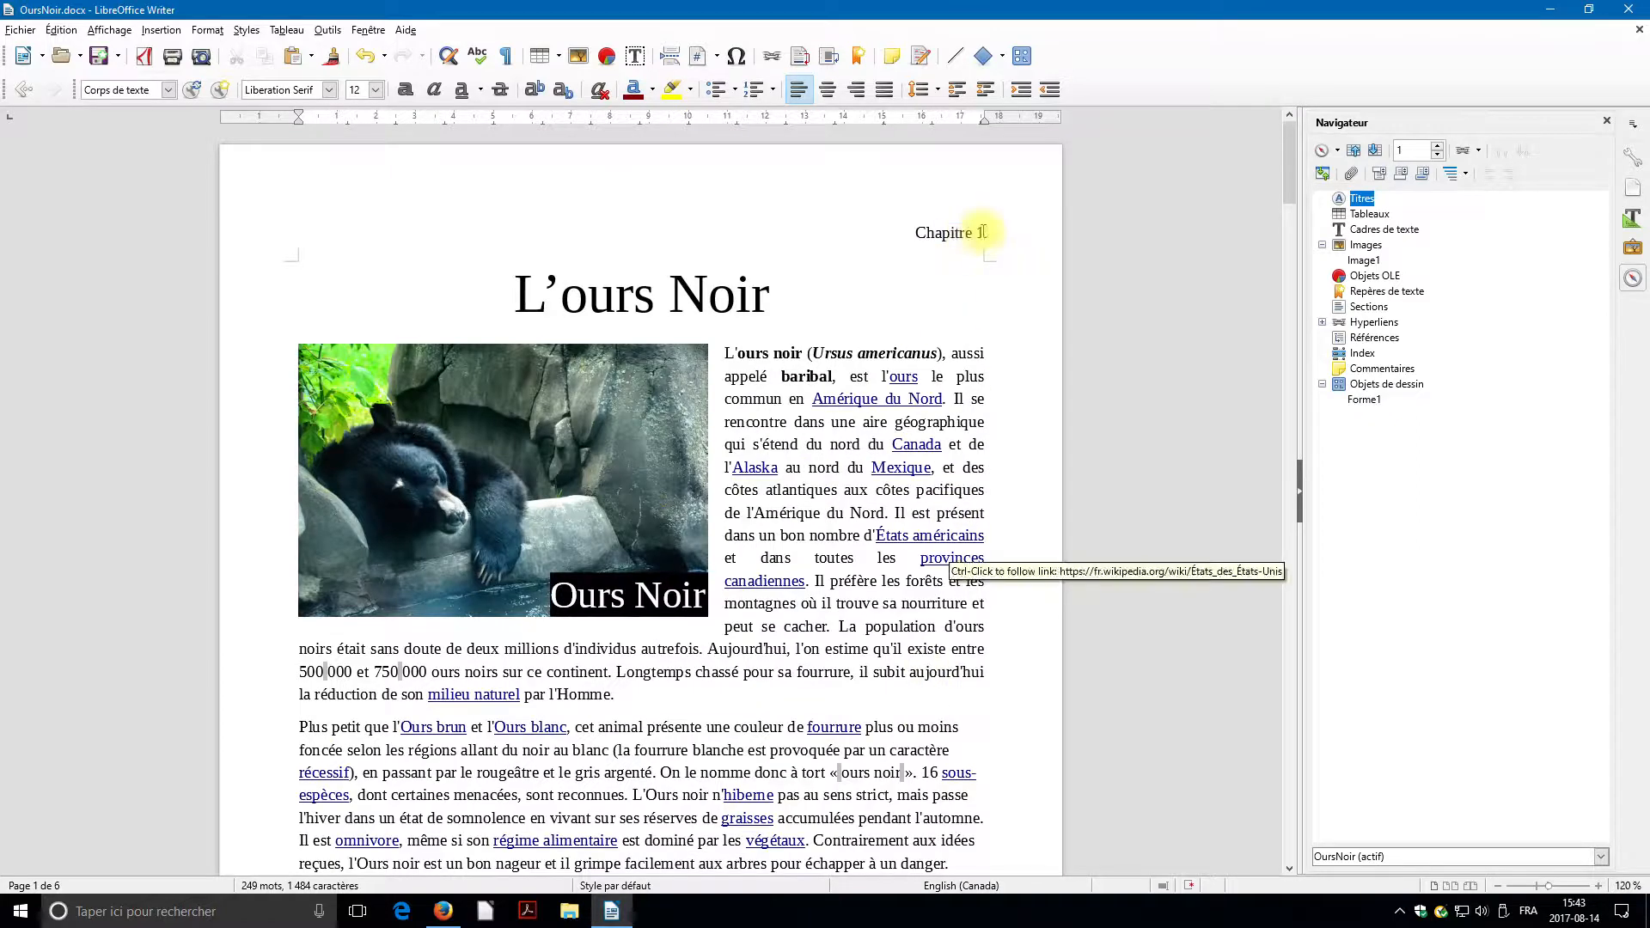
left_click_drag(985, 233, 909, 239)
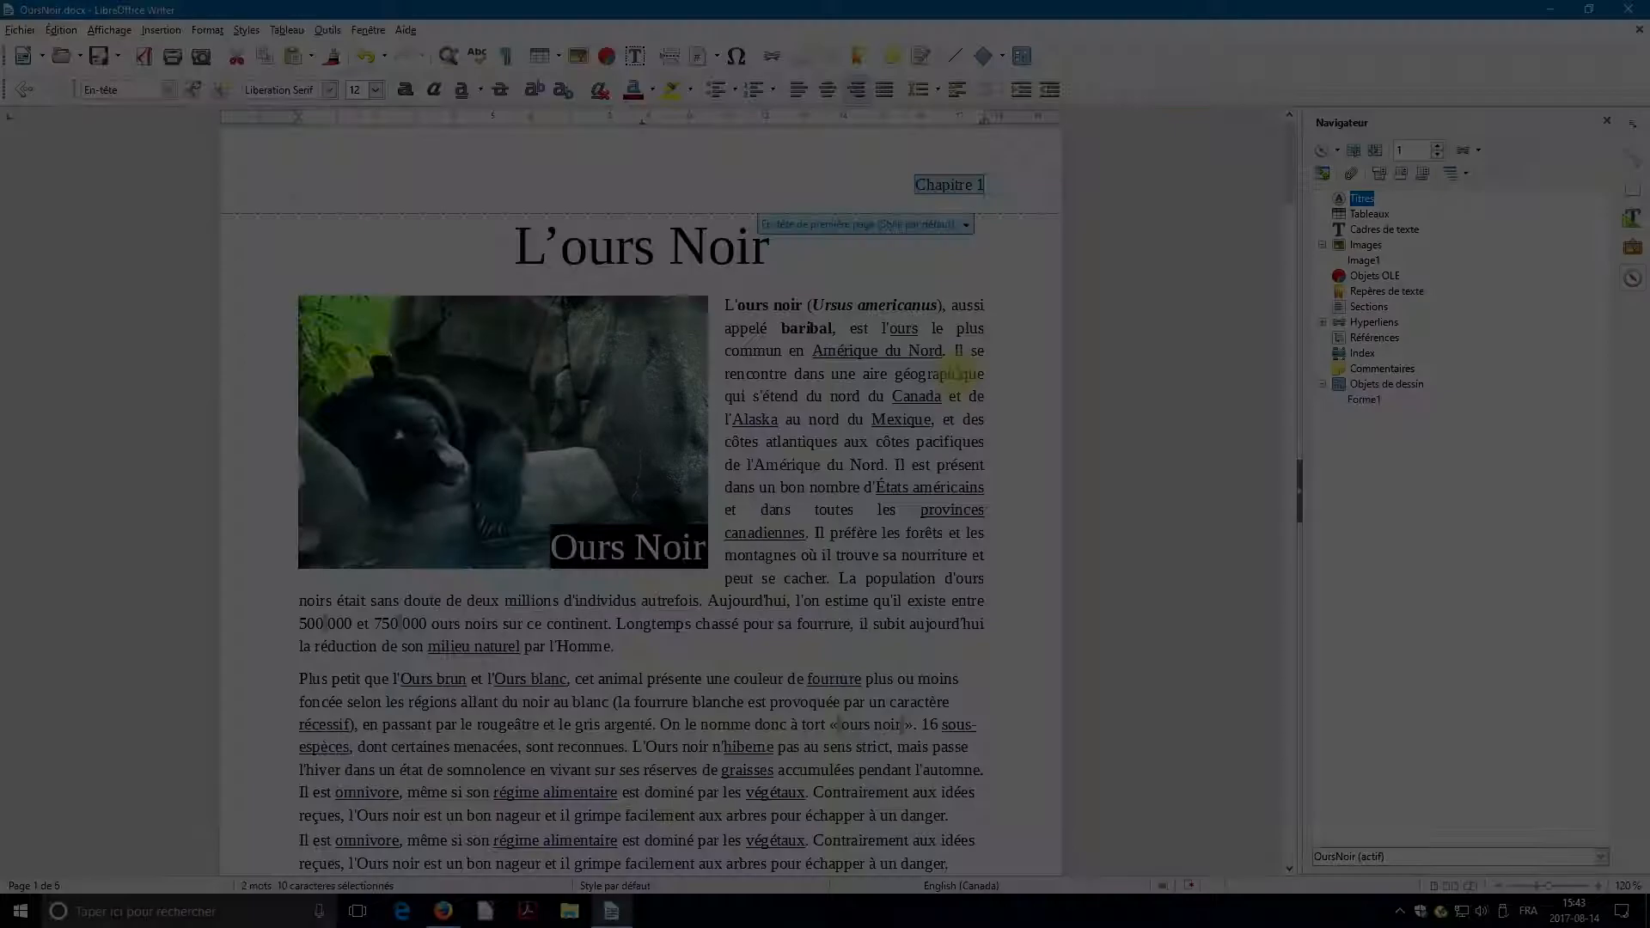